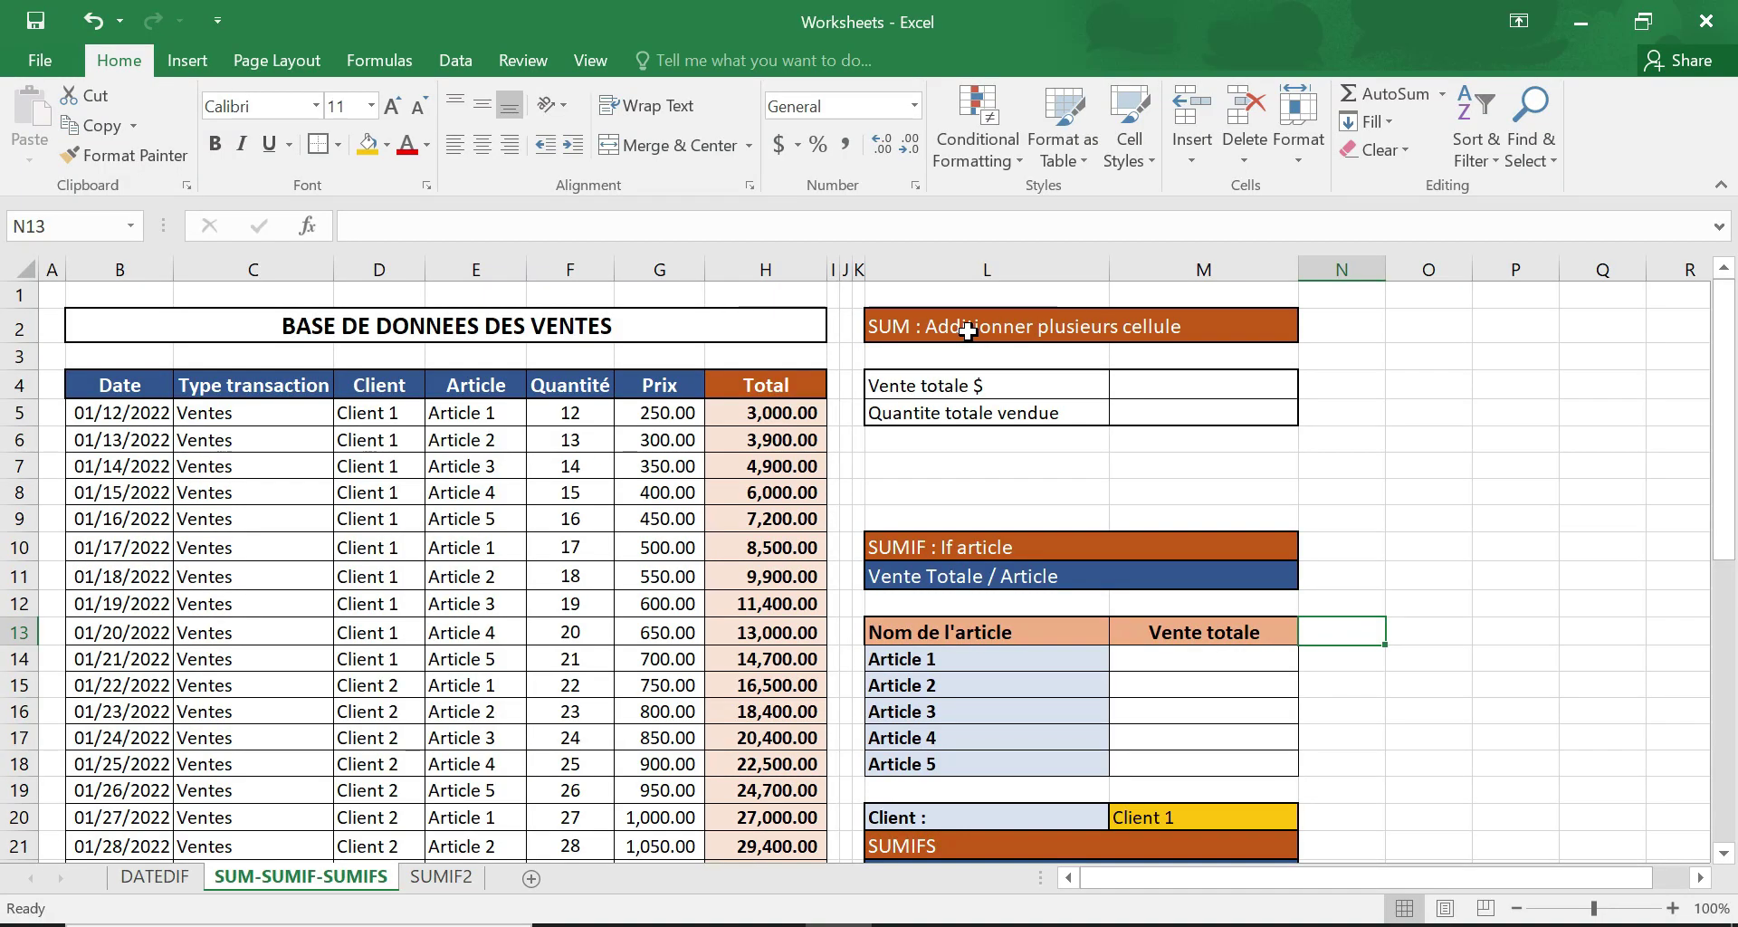
# - Look over the SUM, SUMIF and SUMIFS exercise sections beside the sales table
pyautogui.click(968, 331)
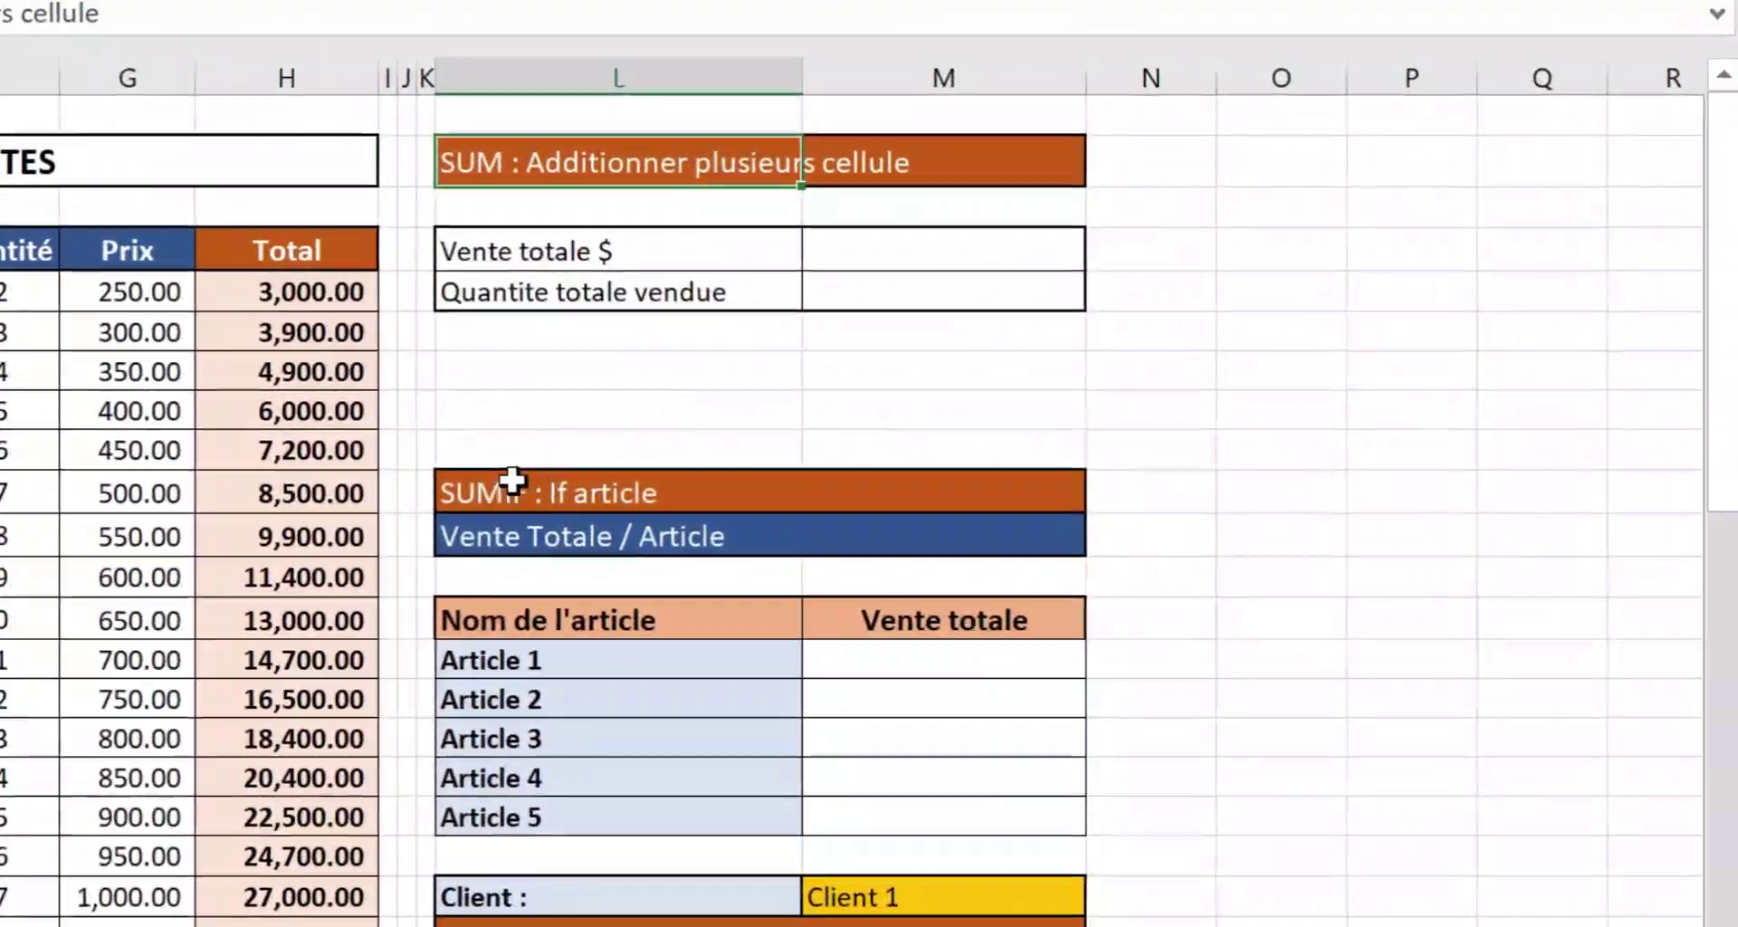
pyautogui.click(433, 484)
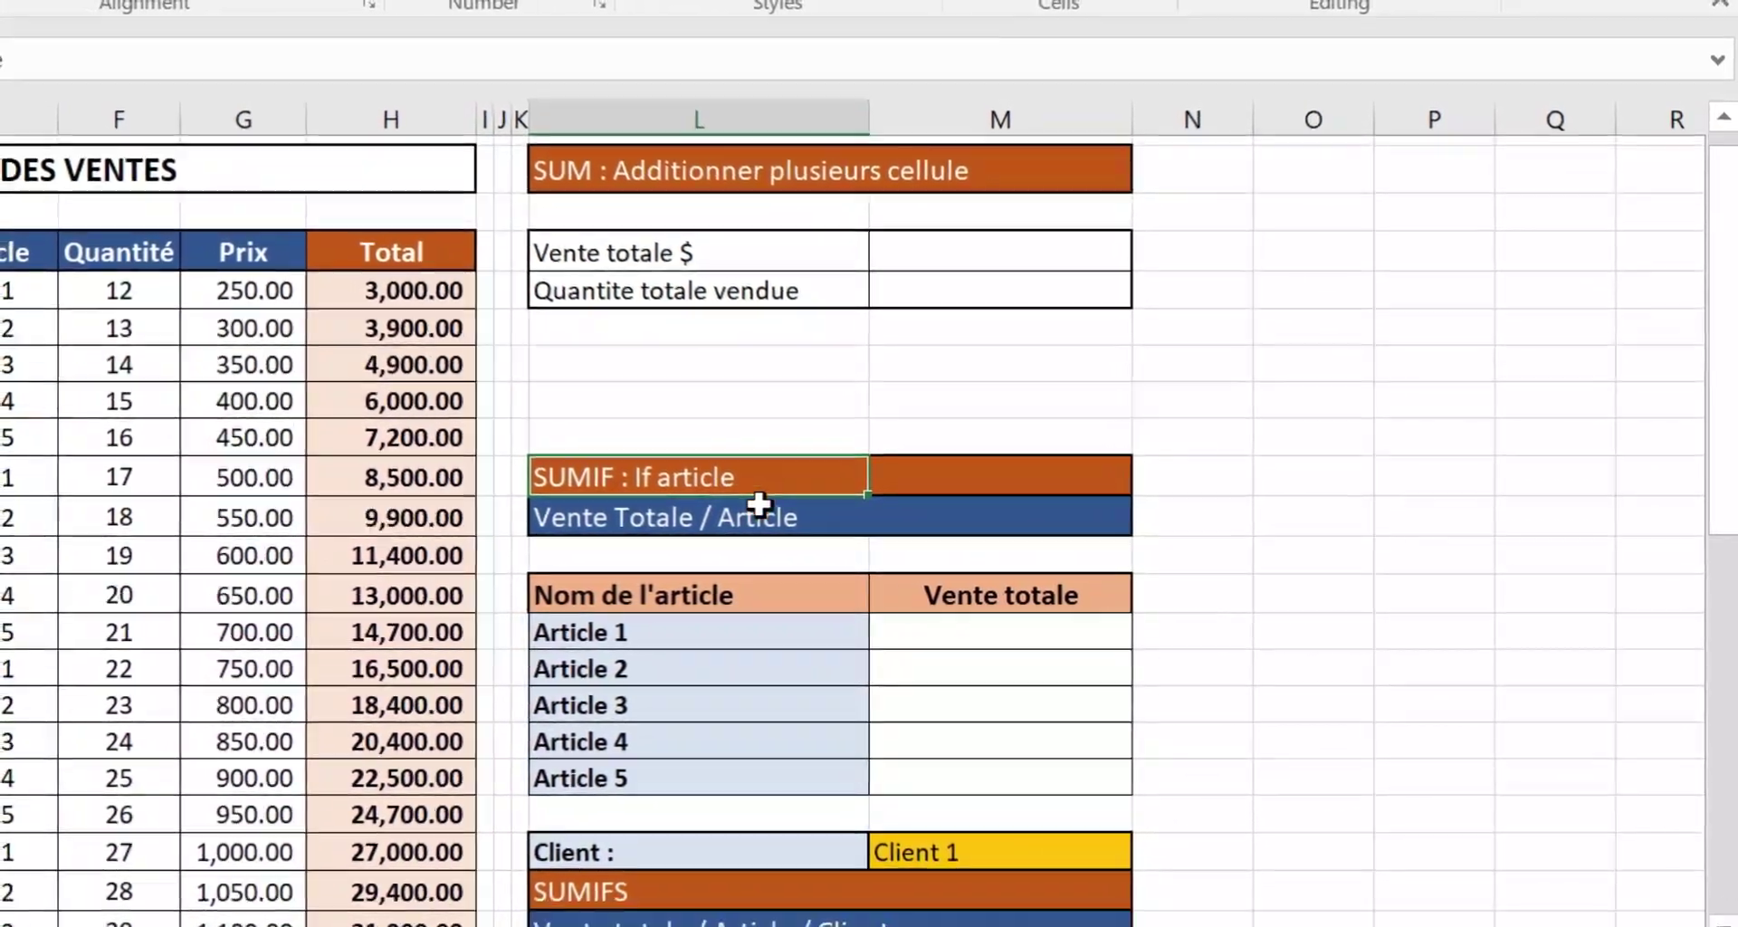
pyautogui.scroll(-3, 753, 534)
pyautogui.click(633, 572)
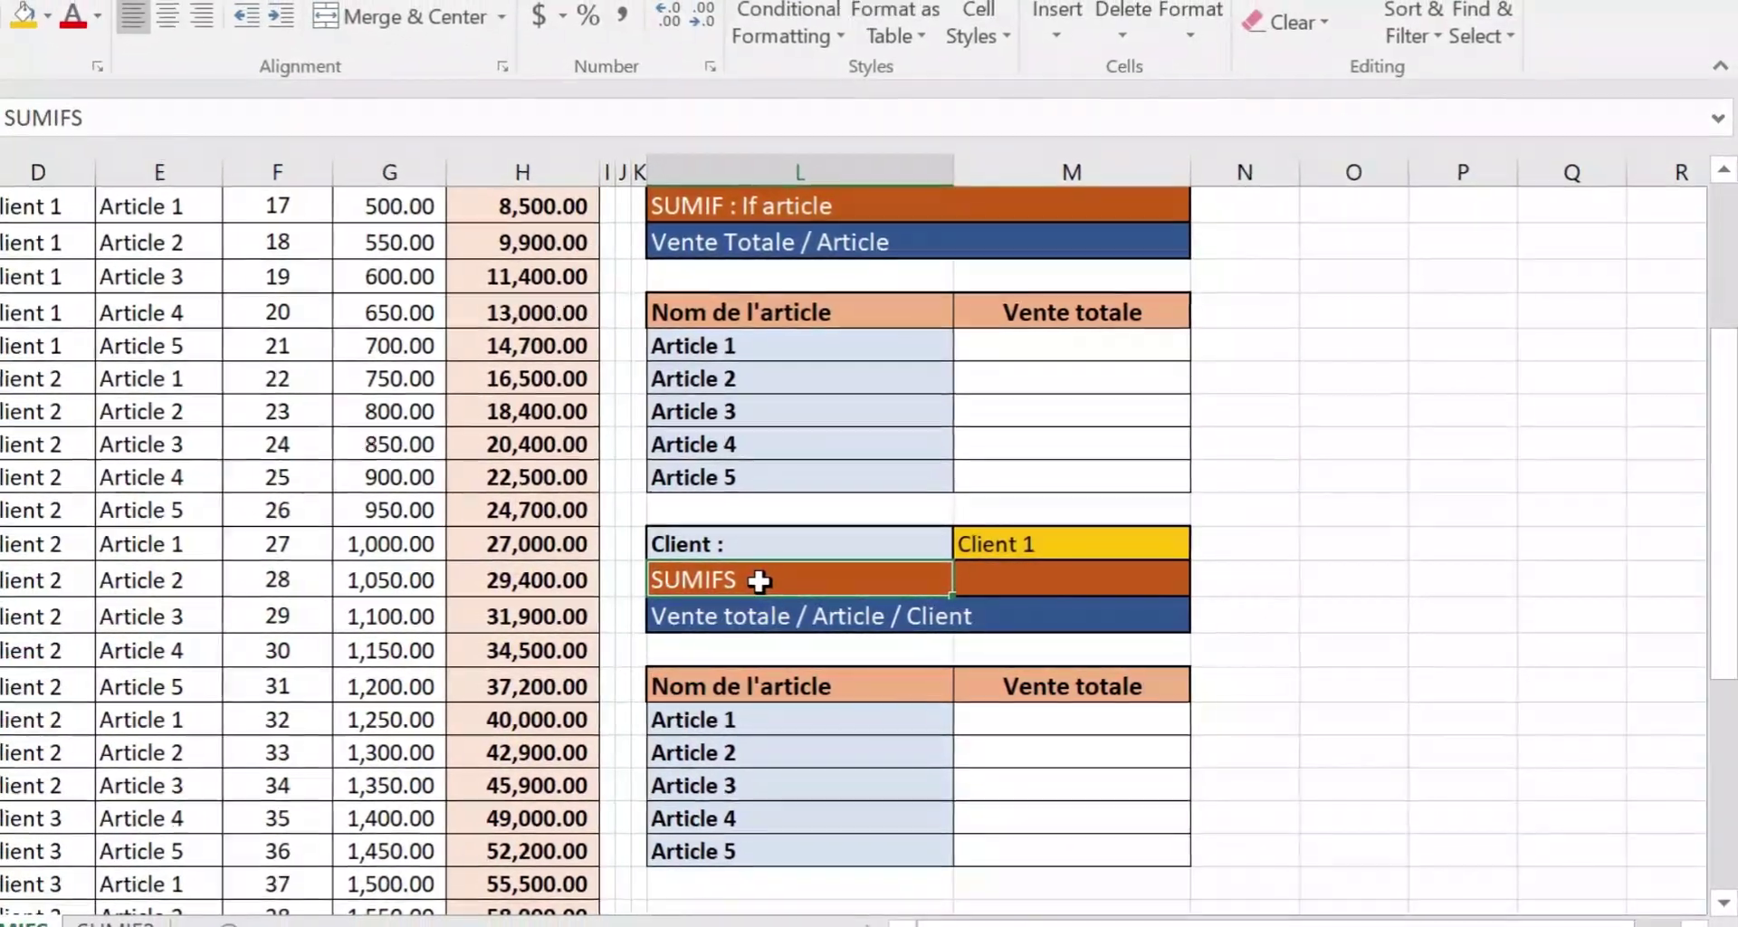
pyautogui.scroll(4, 774, 582)
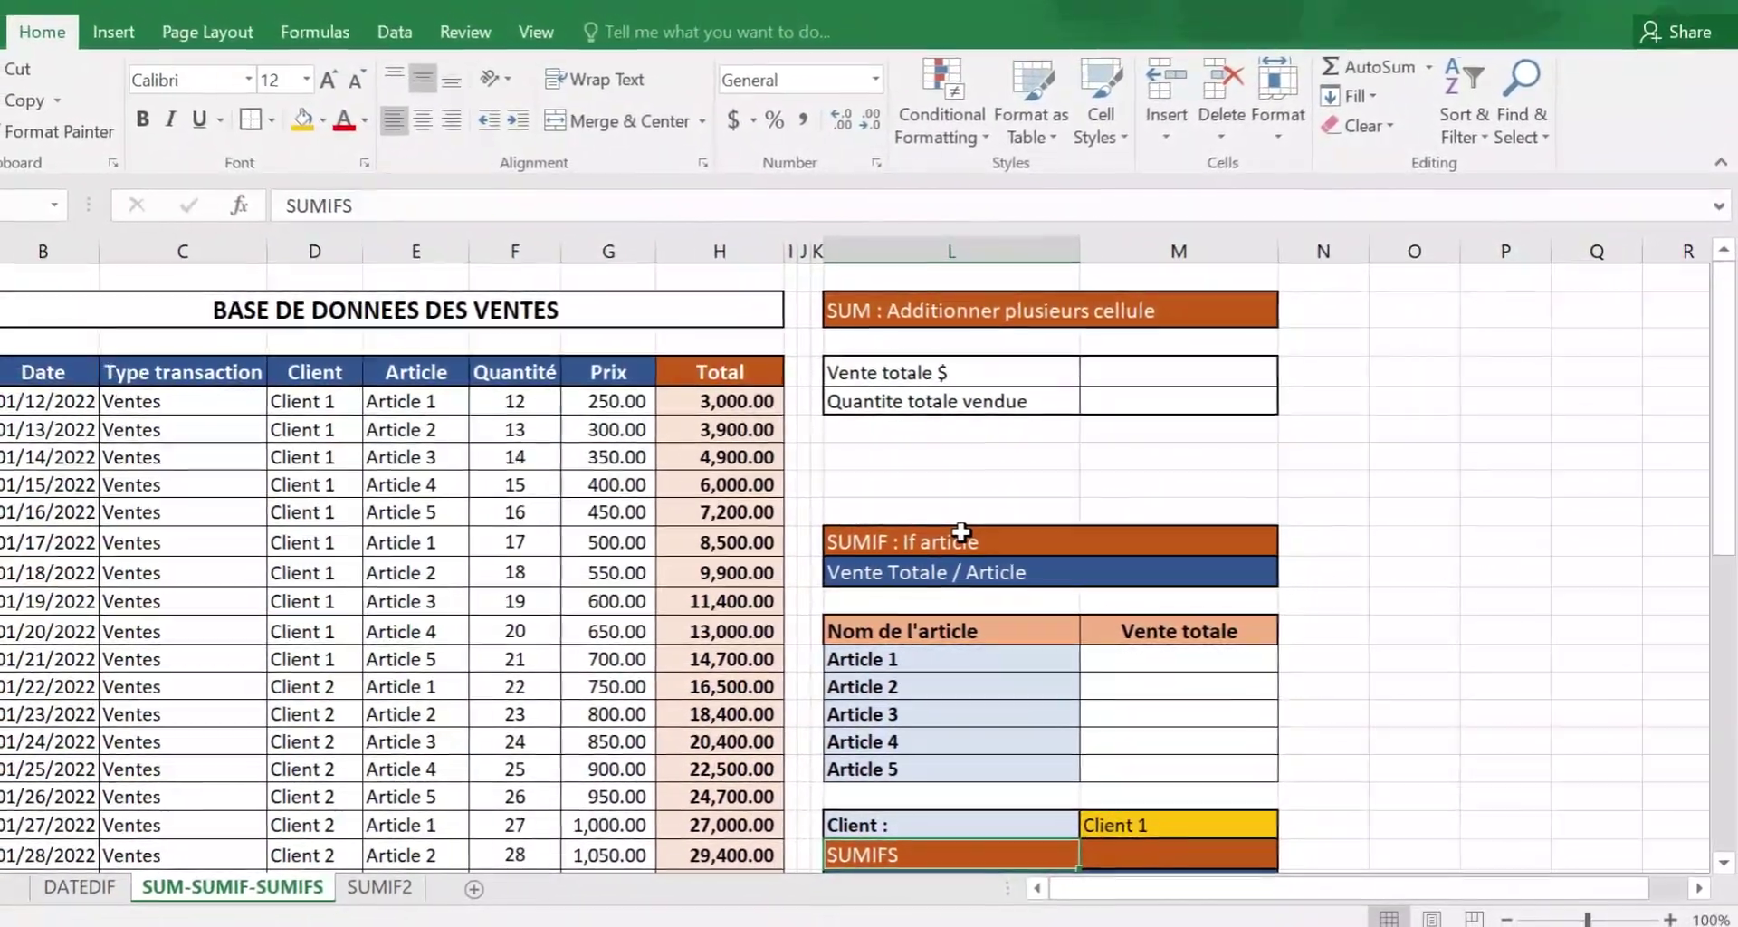
pyautogui.click(1160, 373)
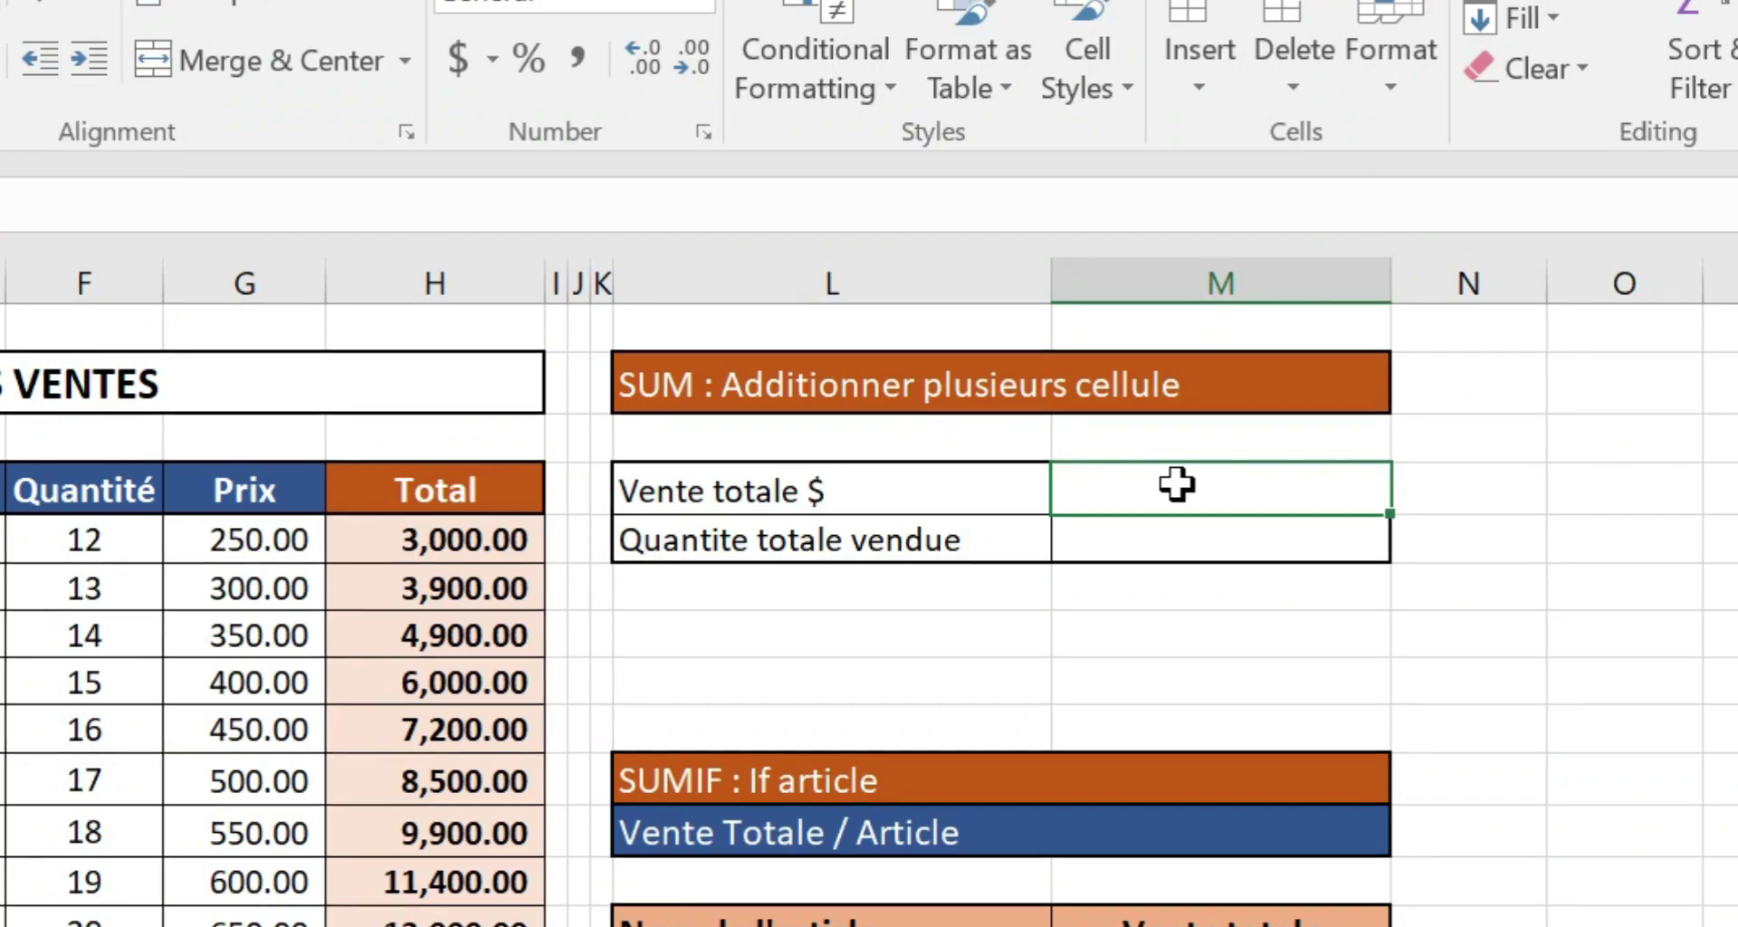
pyautogui.click(715, 388)
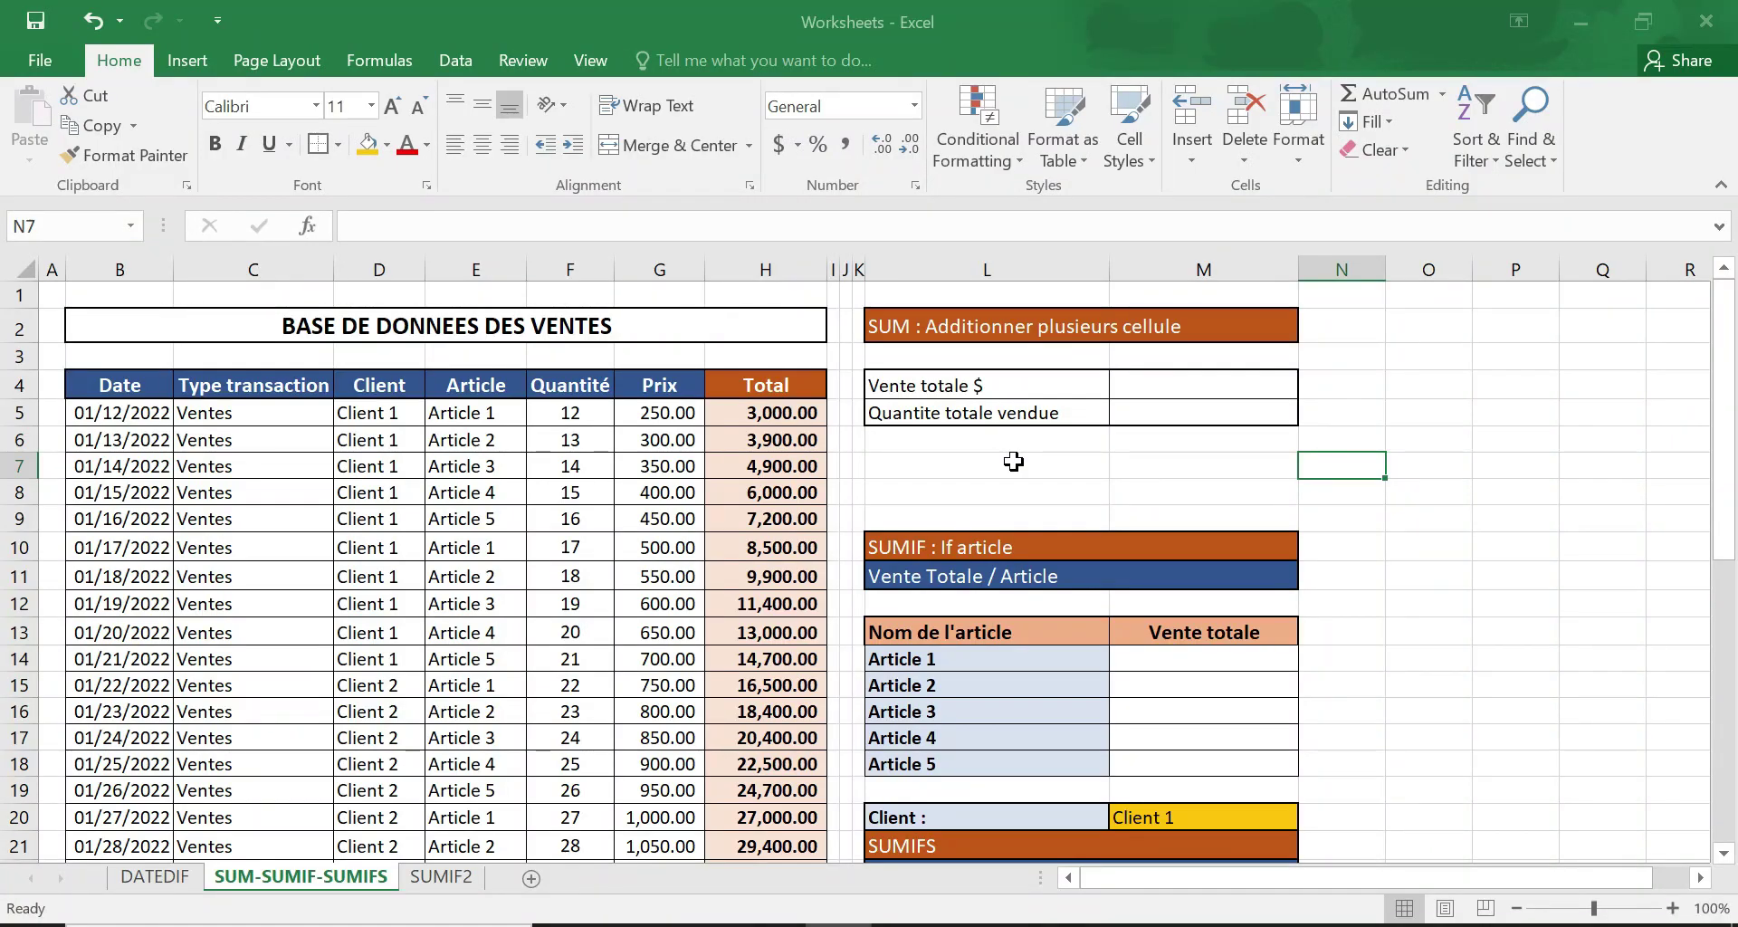
# - Add the first two Total values in the Vente totale $ cell with the formula =H5+H6
pyautogui.click(1159, 386)
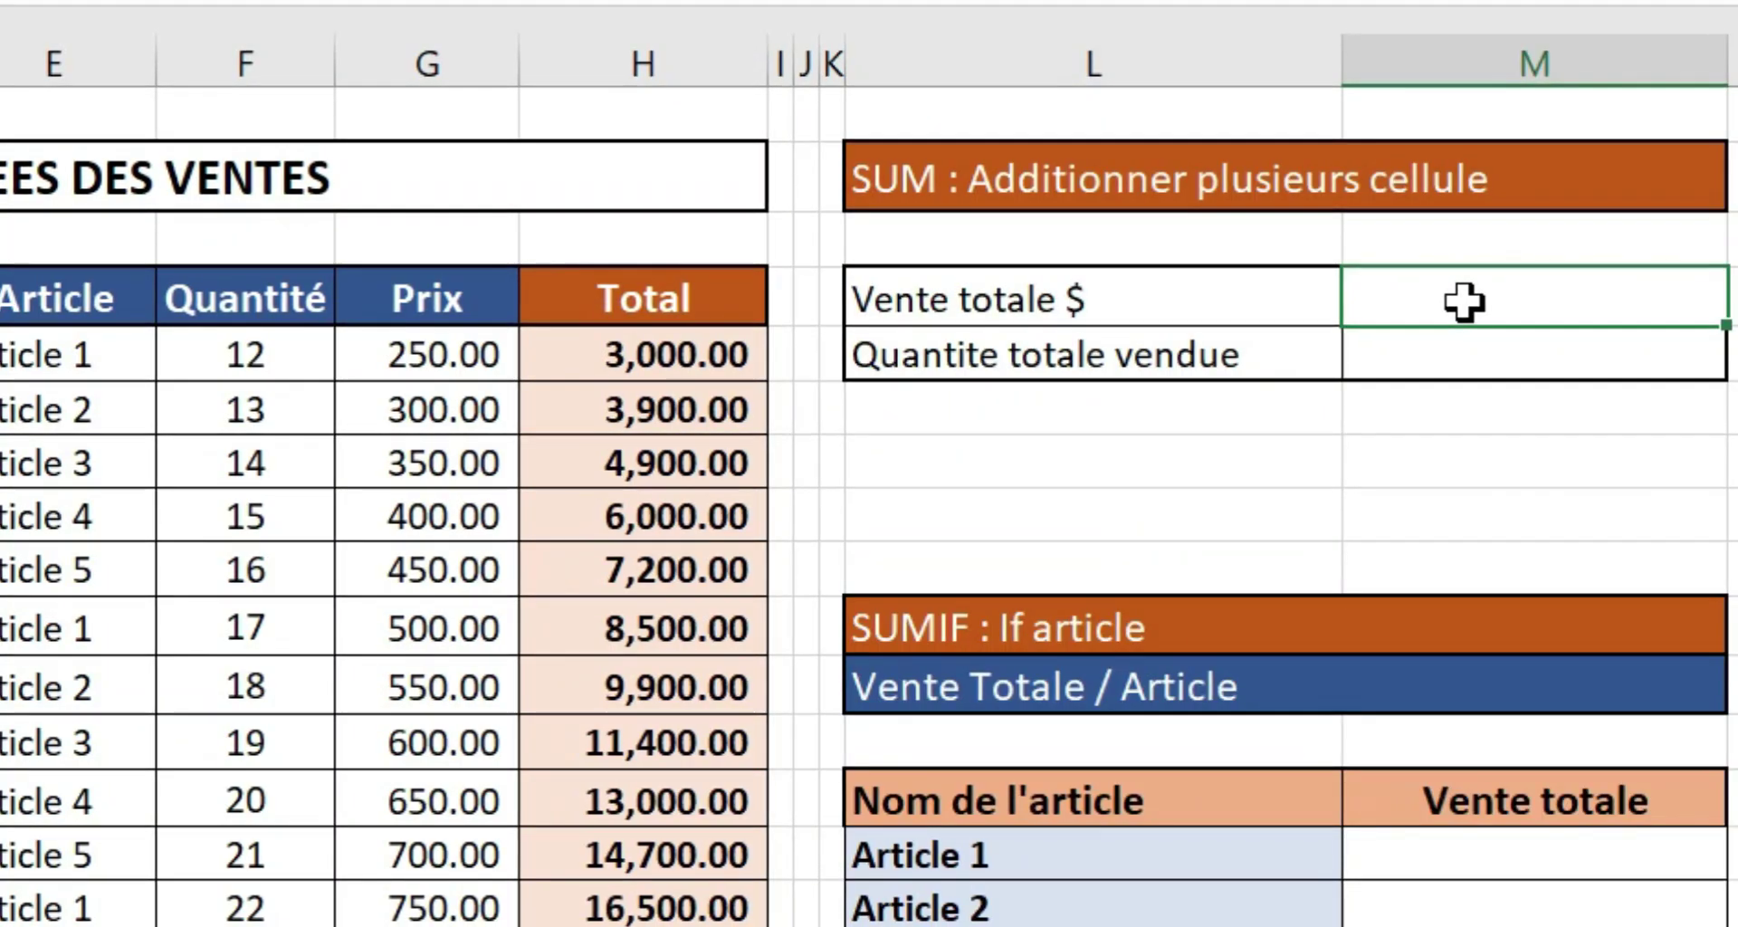
pyautogui.doubleClick(1170, 386)
pyautogui.write('=')
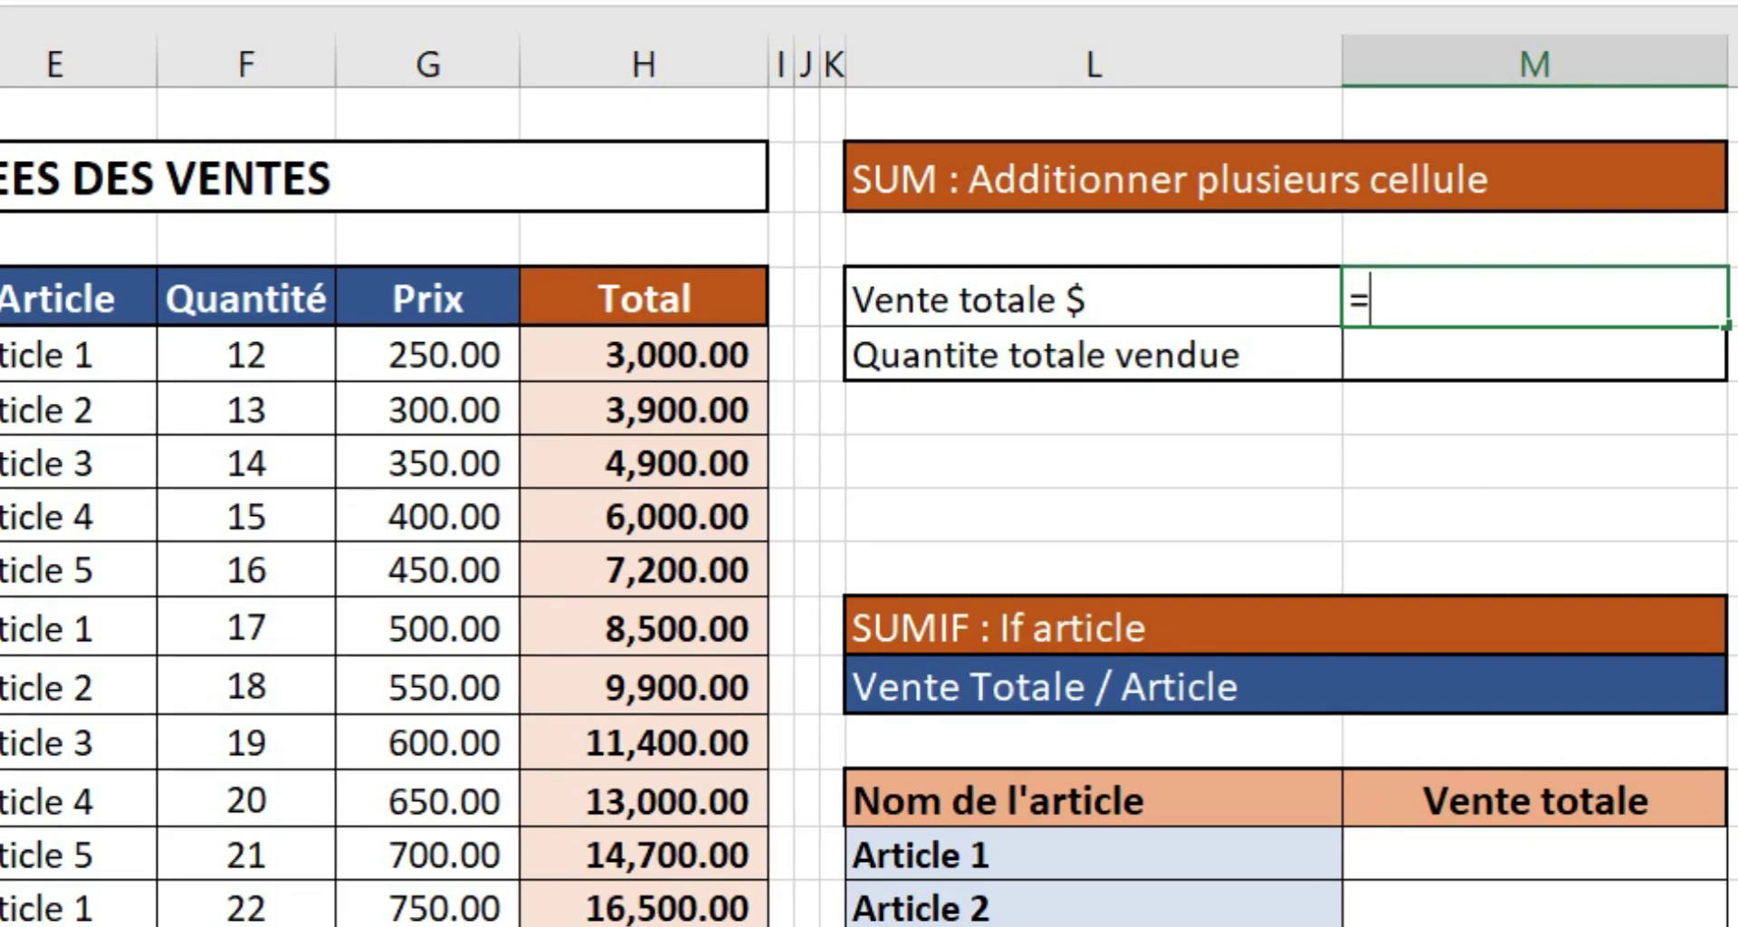
pyautogui.click(679, 347)
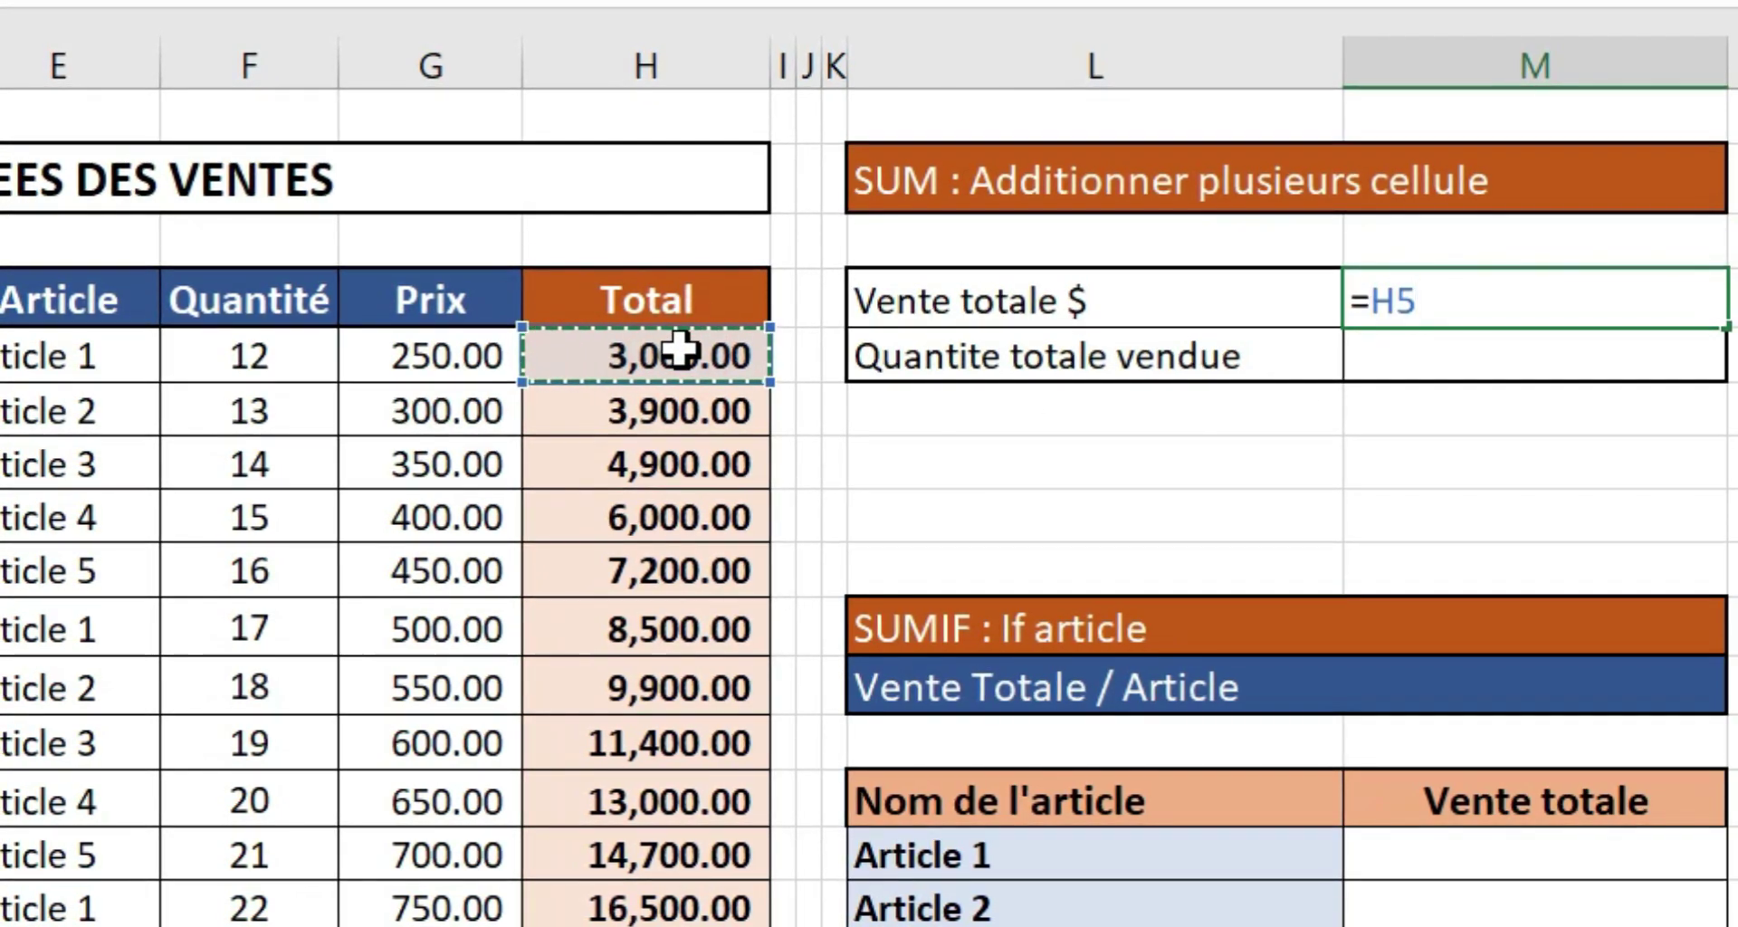
pyautogui.write('+')
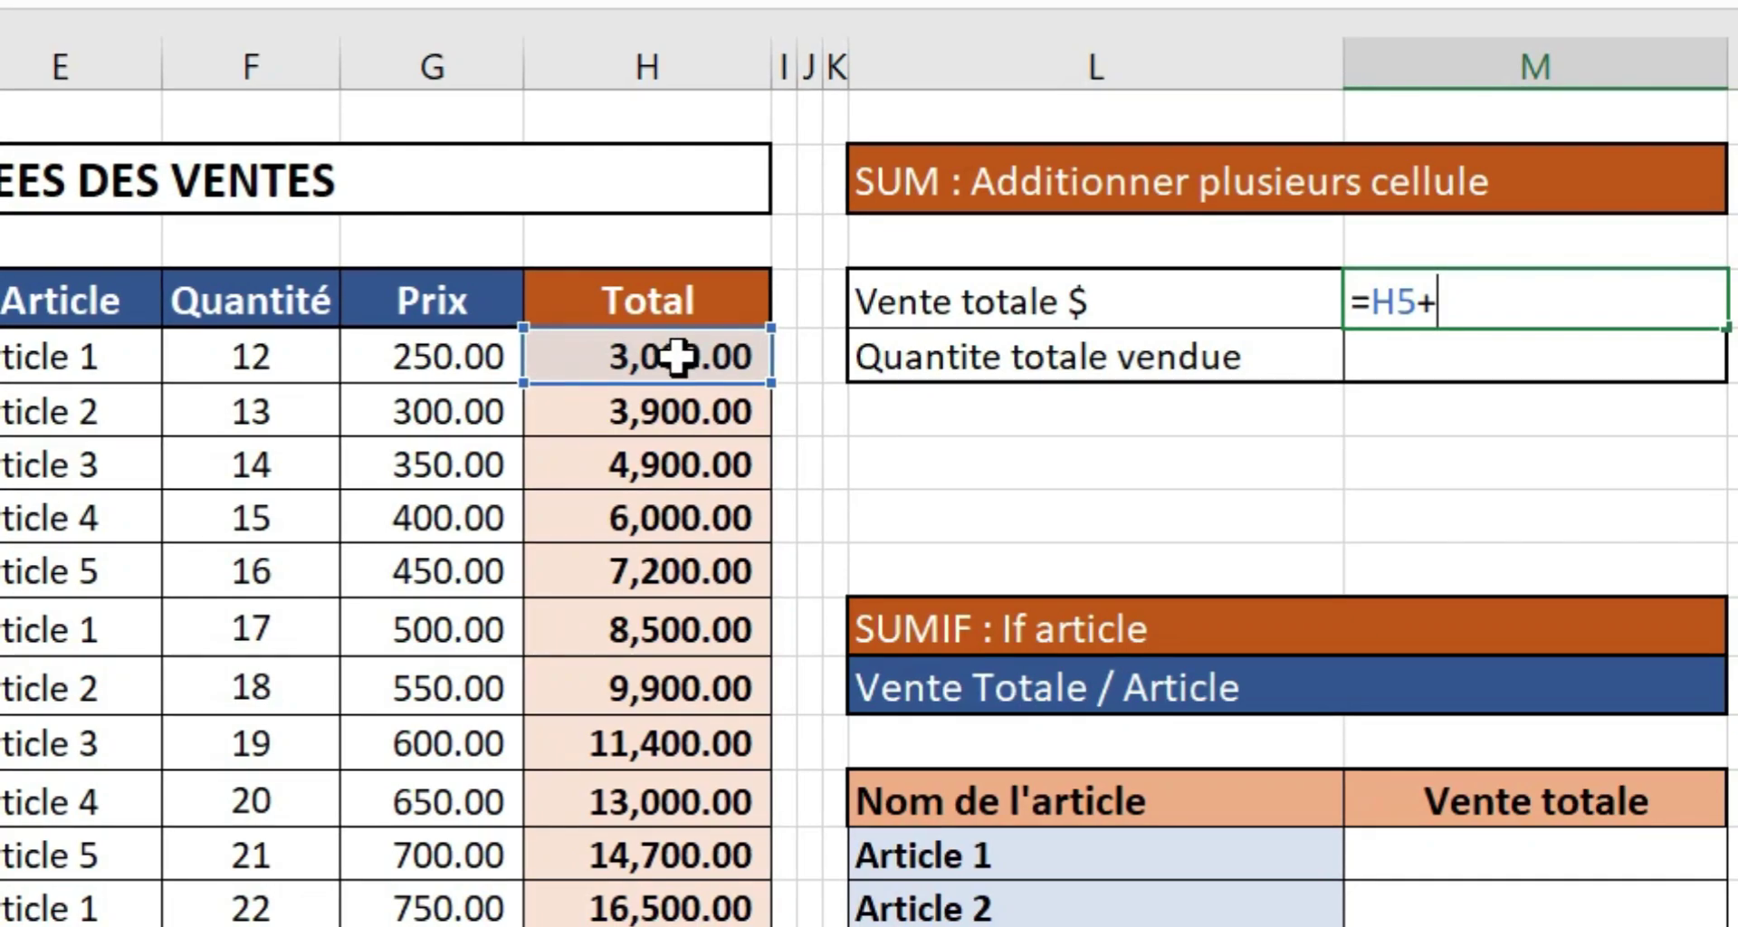
pyautogui.click(669, 398)
pyautogui.press('Return')
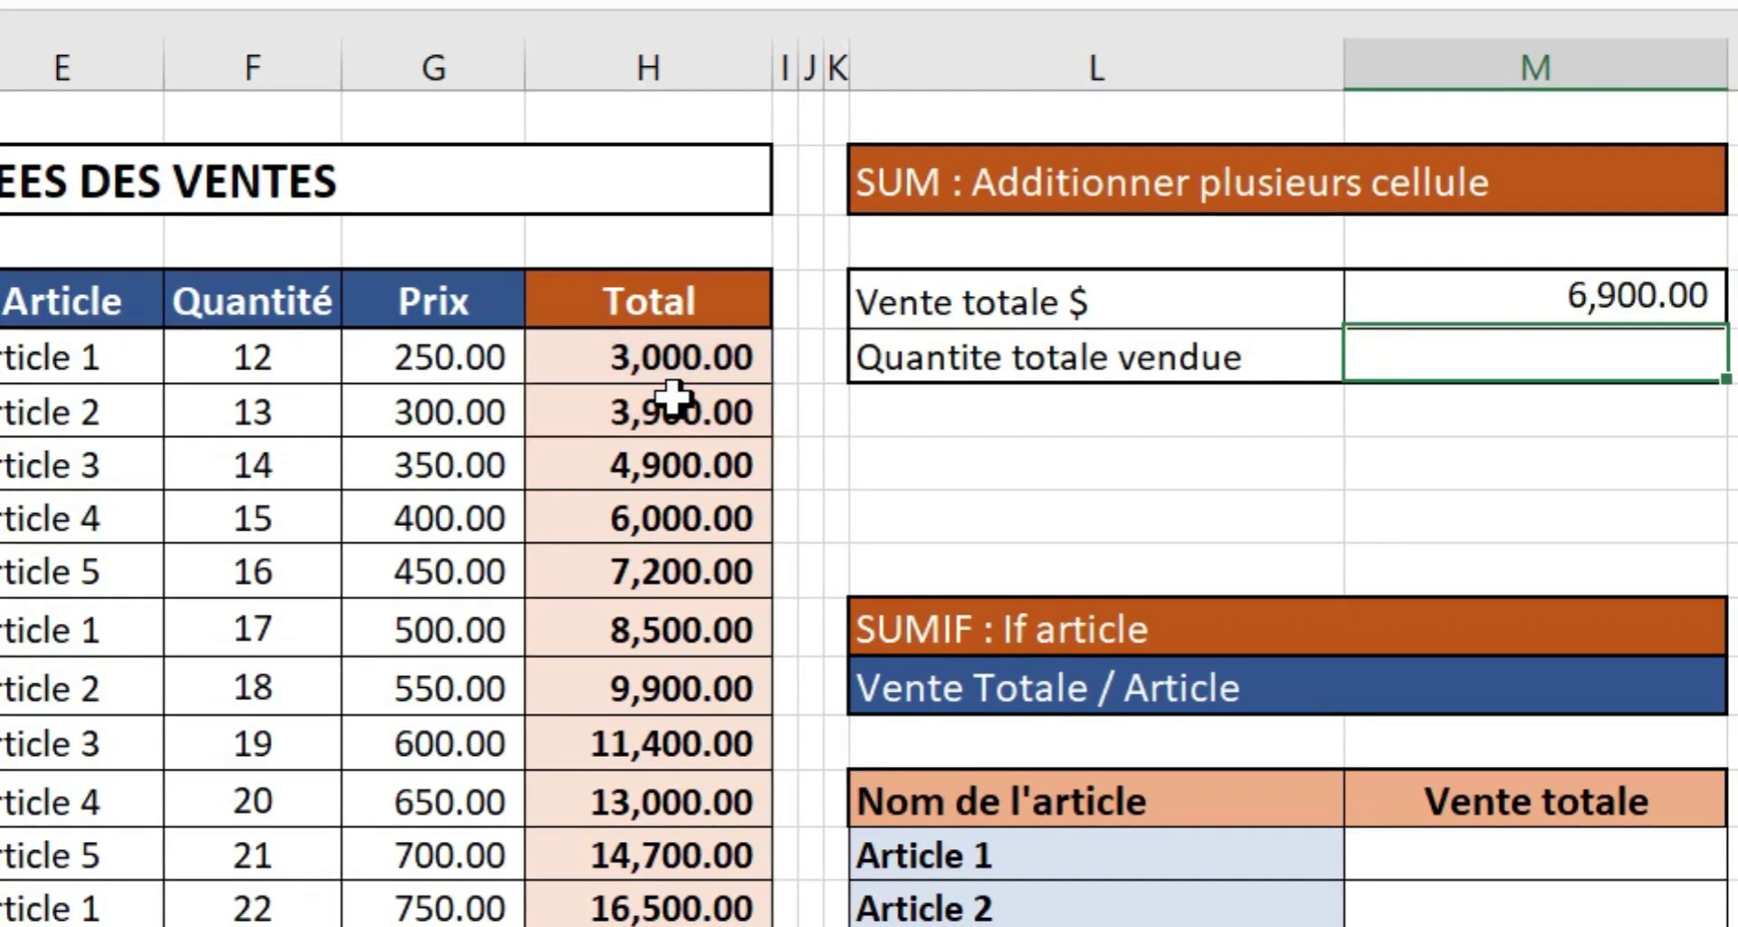
# - Examine how far the Total column extends and compare it with the formula in the Vente totale $ cell
pyautogui.scroll(-10, 582, 426)
pyautogui.scroll(4, 582, 505)
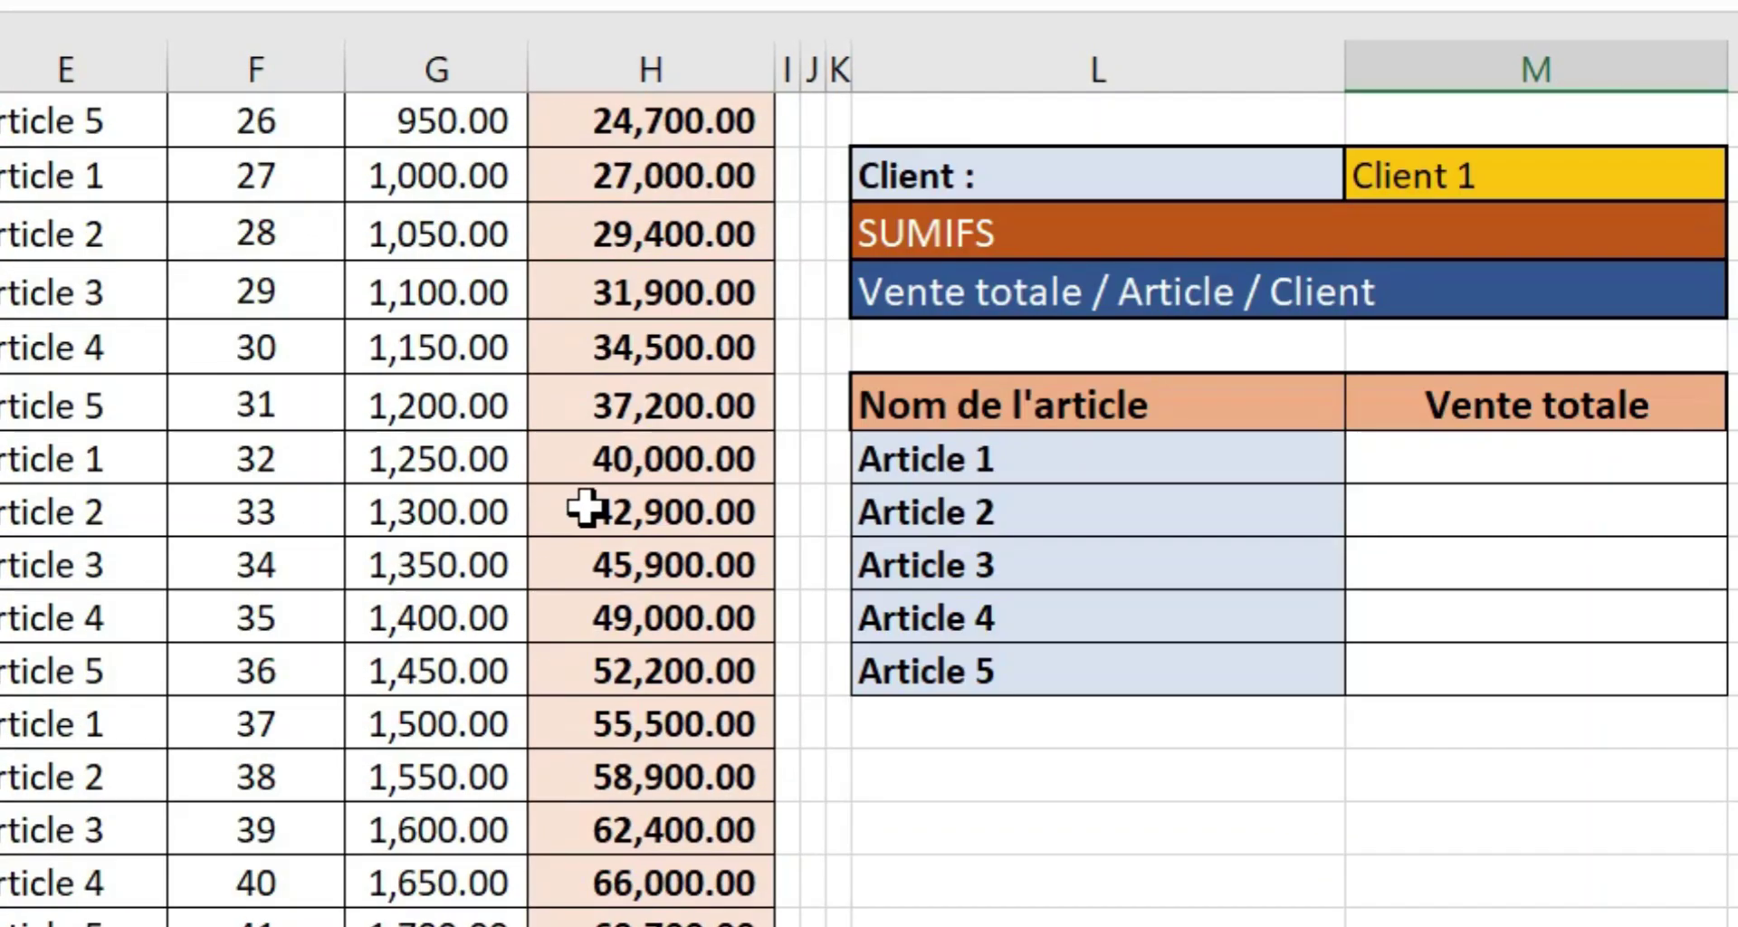
pyautogui.scroll(5, 582, 505)
pyautogui.scroll(1, 1331, 484)
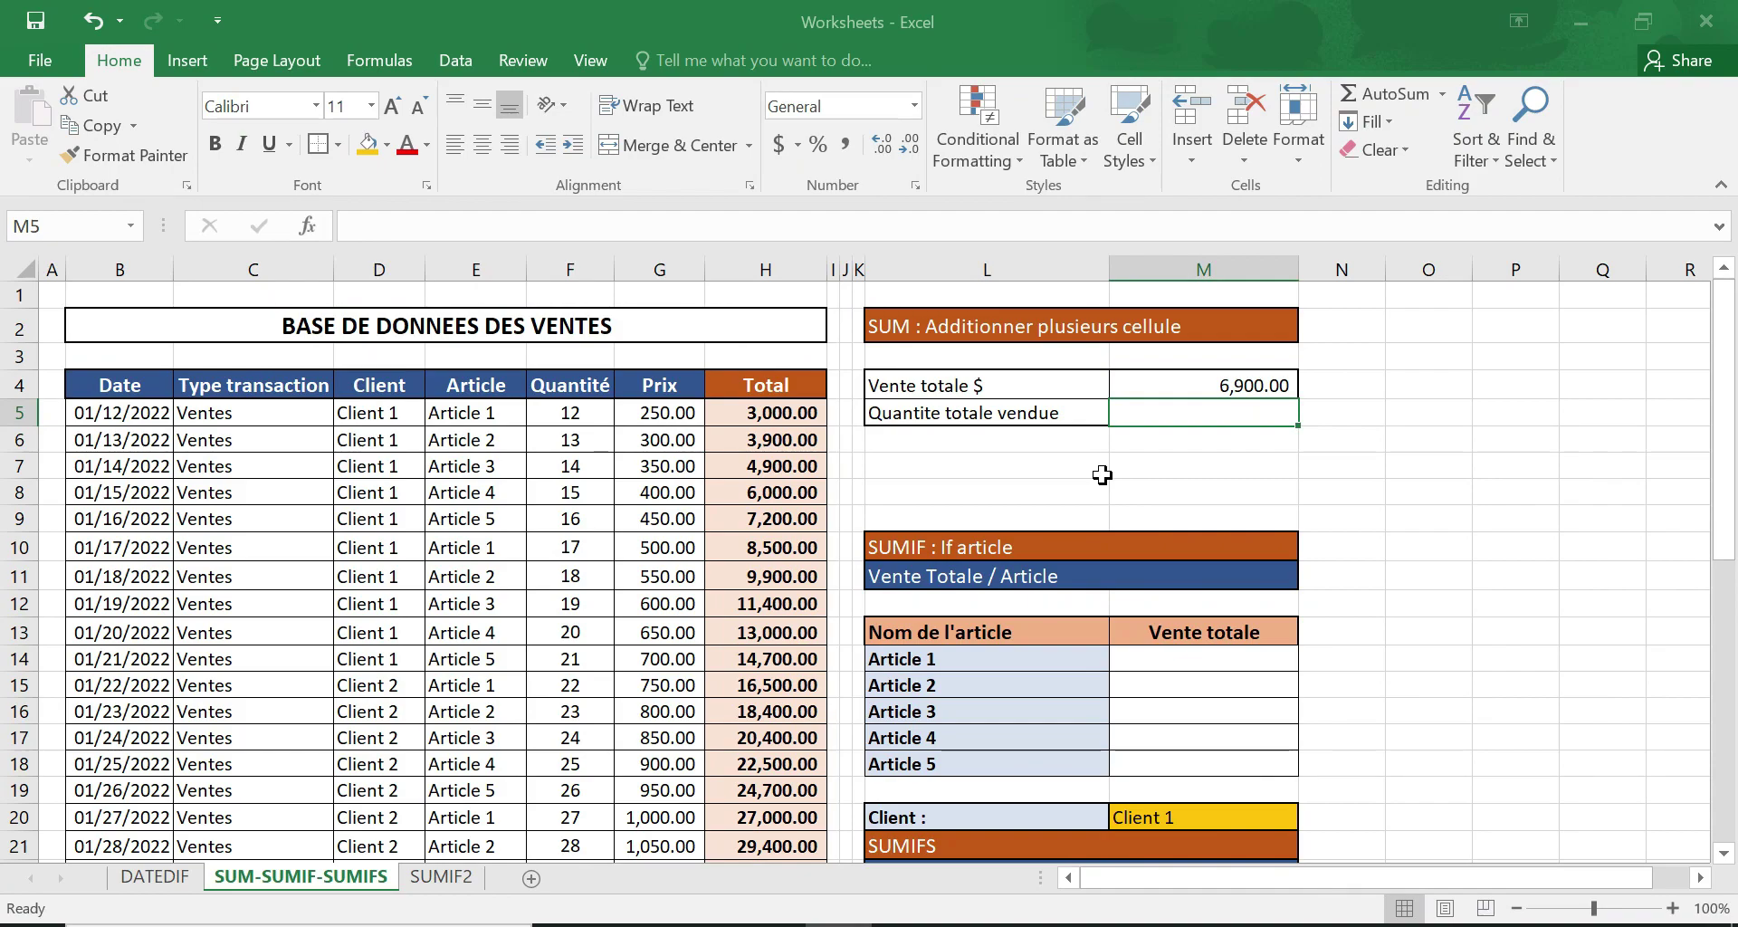
pyautogui.click(1220, 382)
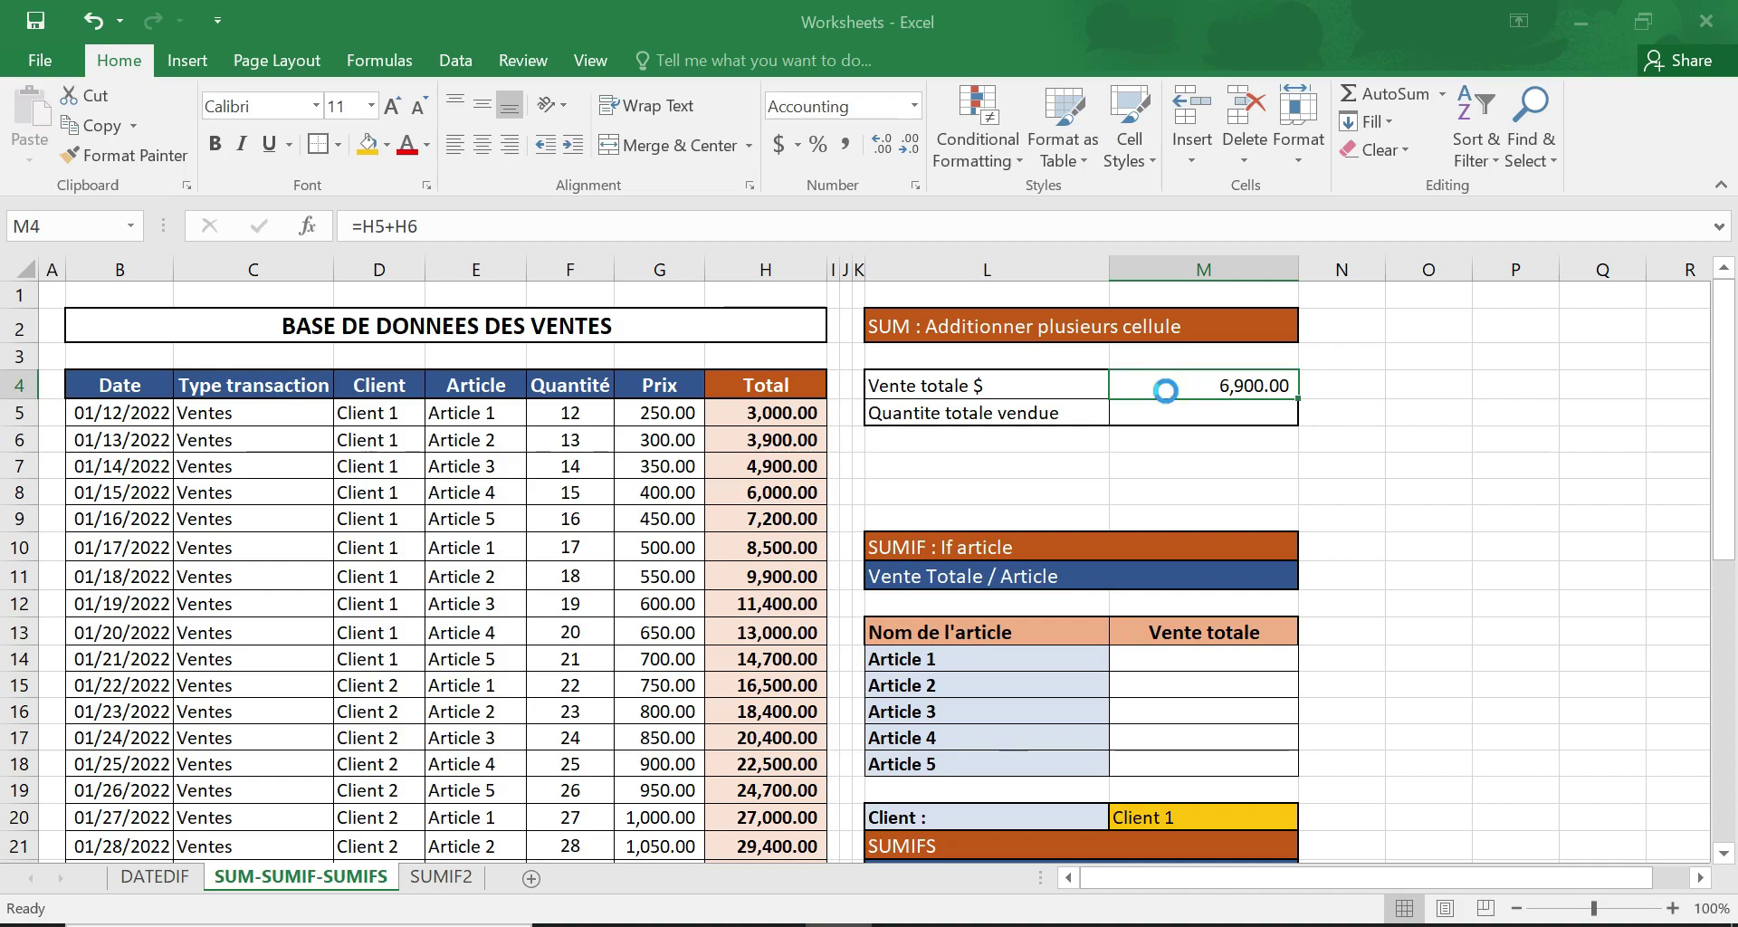
pyautogui.keyDown('ctrl'); pyautogui.scroll(3, 1166, 391); pyautogui.keyUp('ctrl')
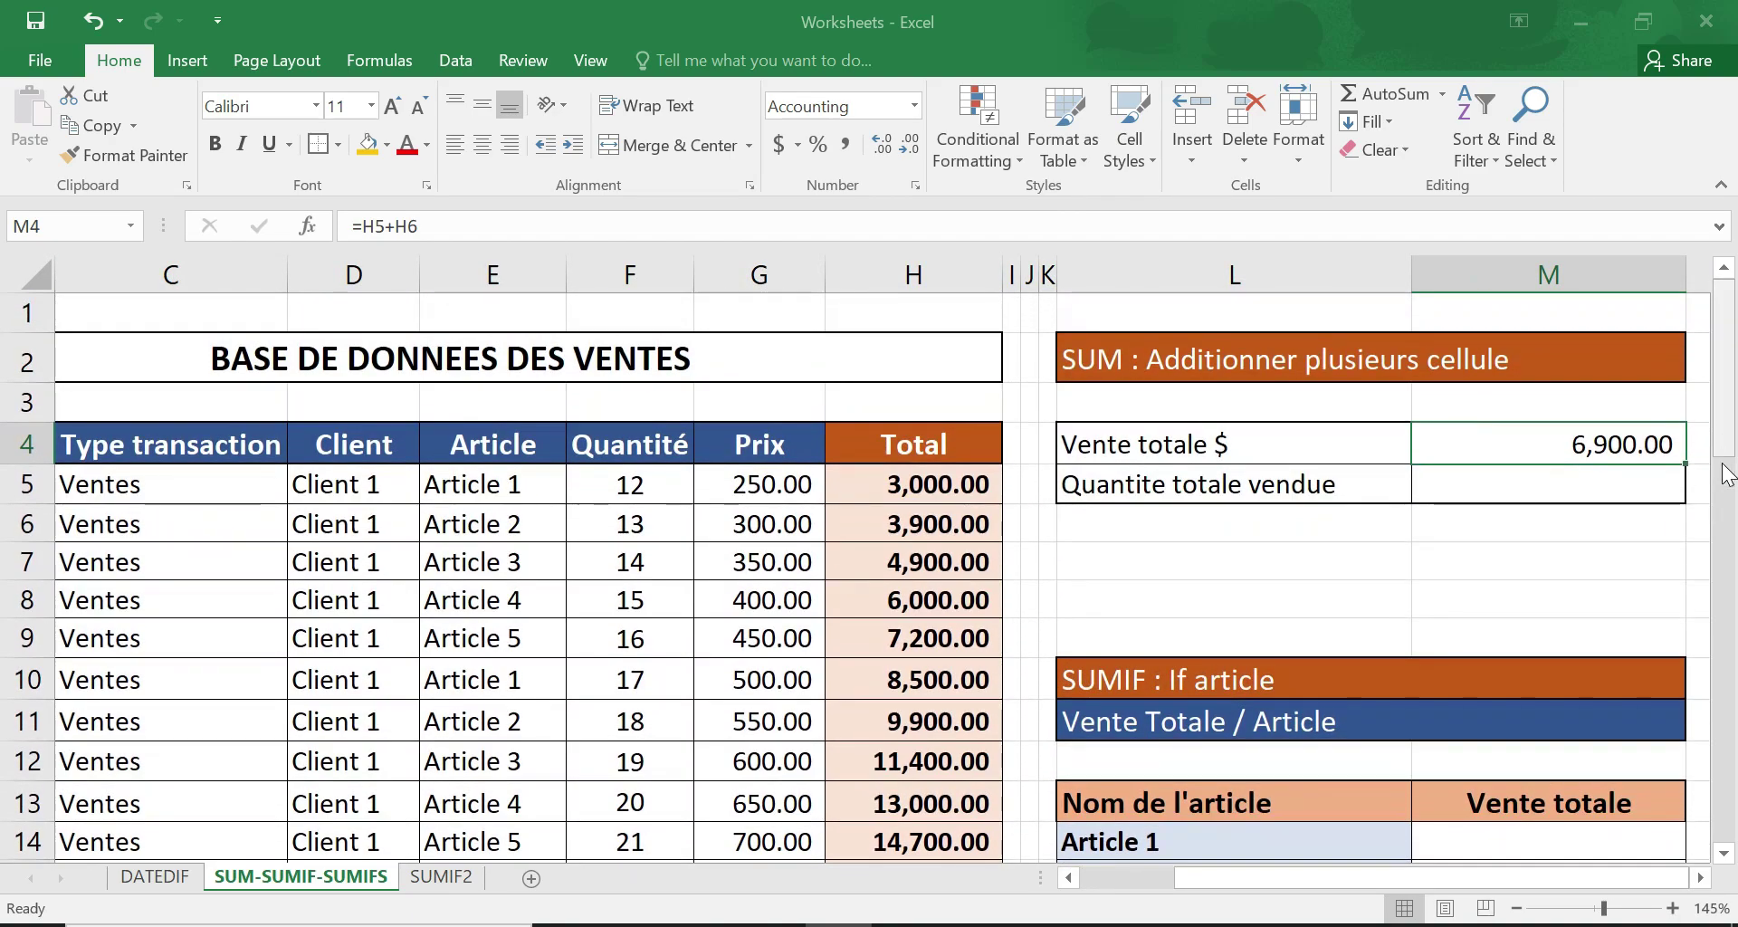
pyautogui.click(1702, 878)
pyautogui.click(1701, 878)
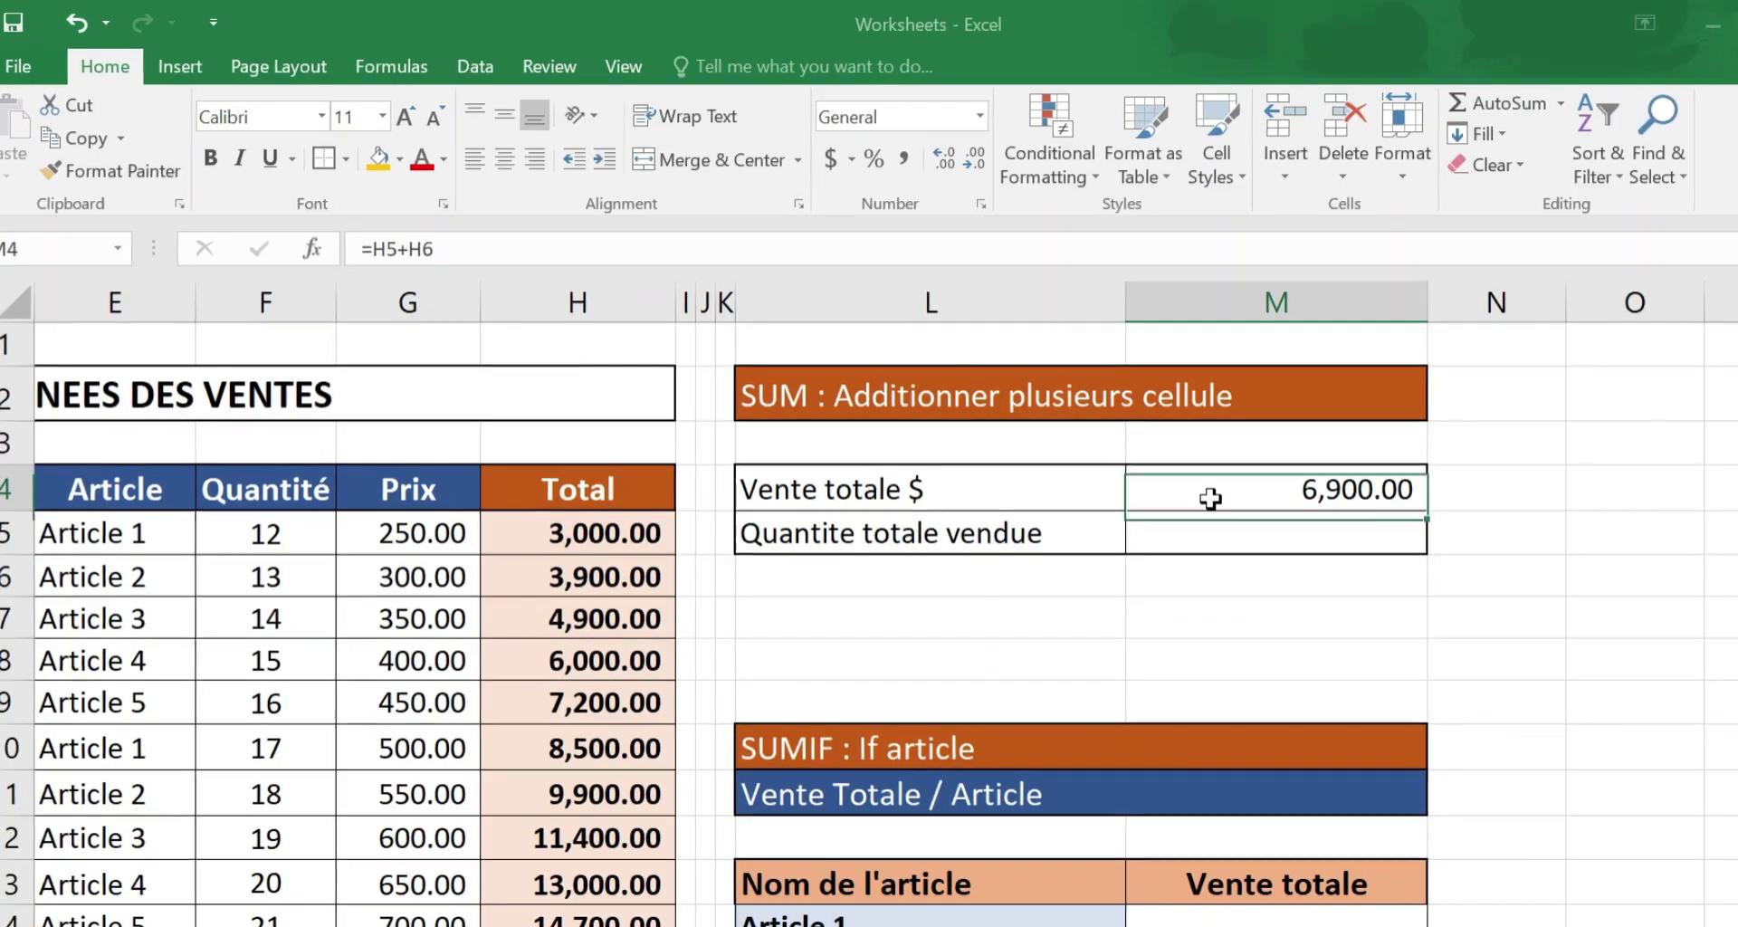
pyautogui.click(1141, 448)
pyautogui.click(827, 439)
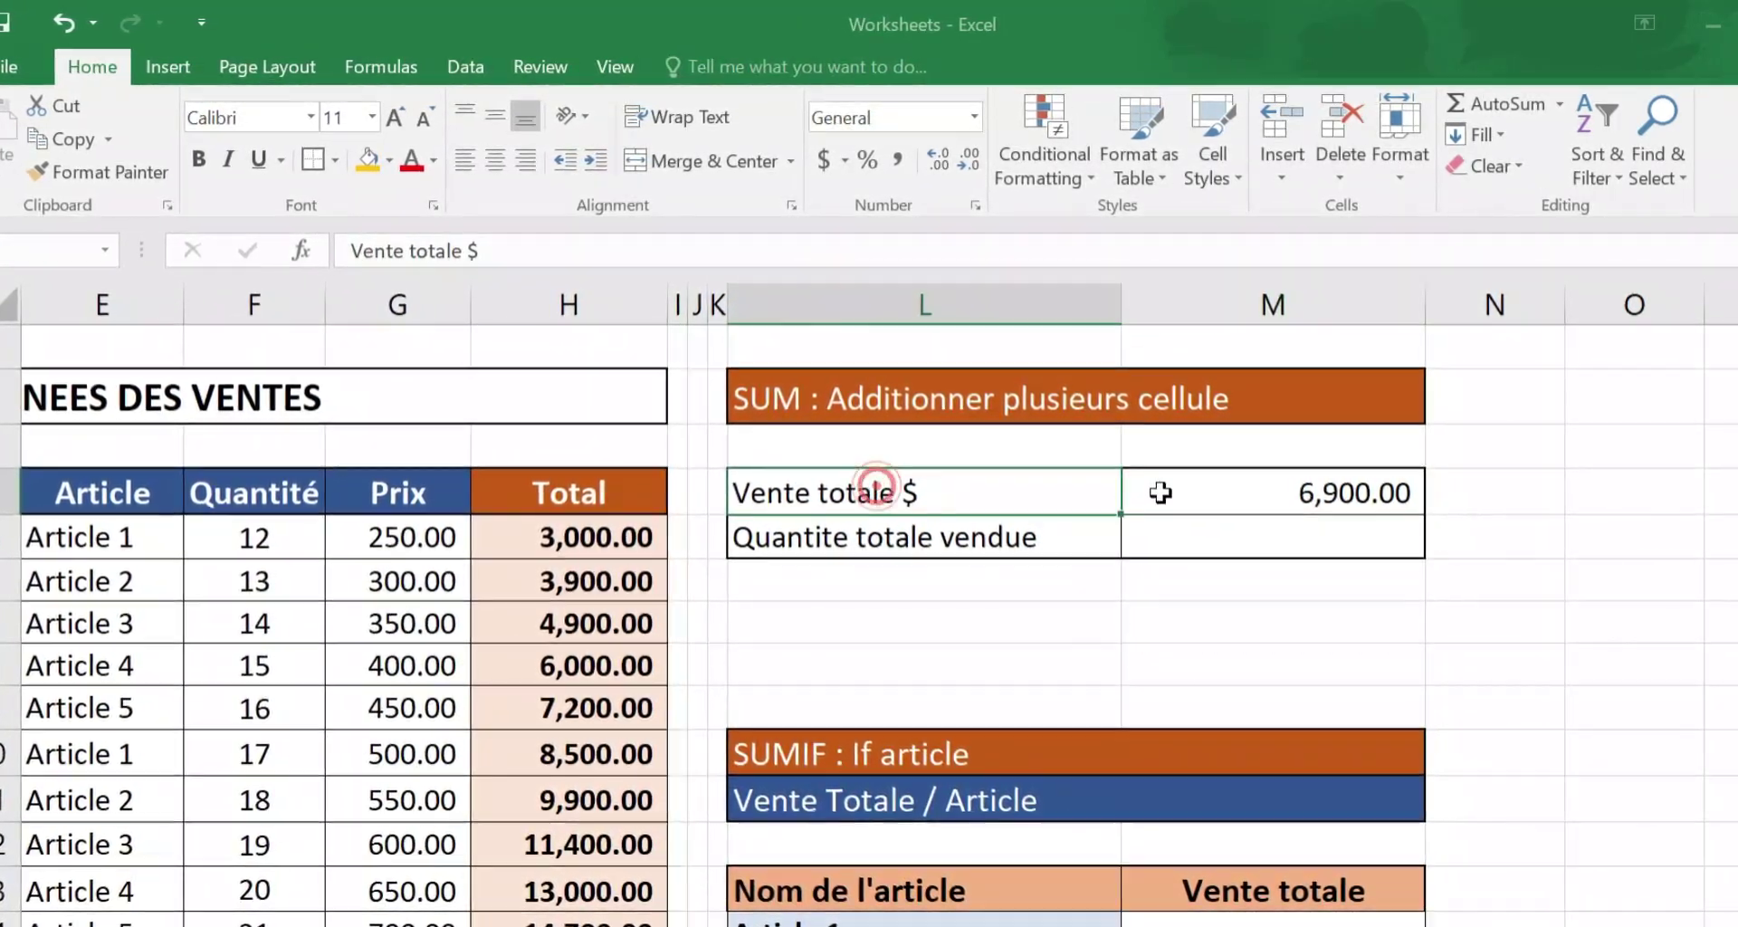
pyautogui.click(1176, 490)
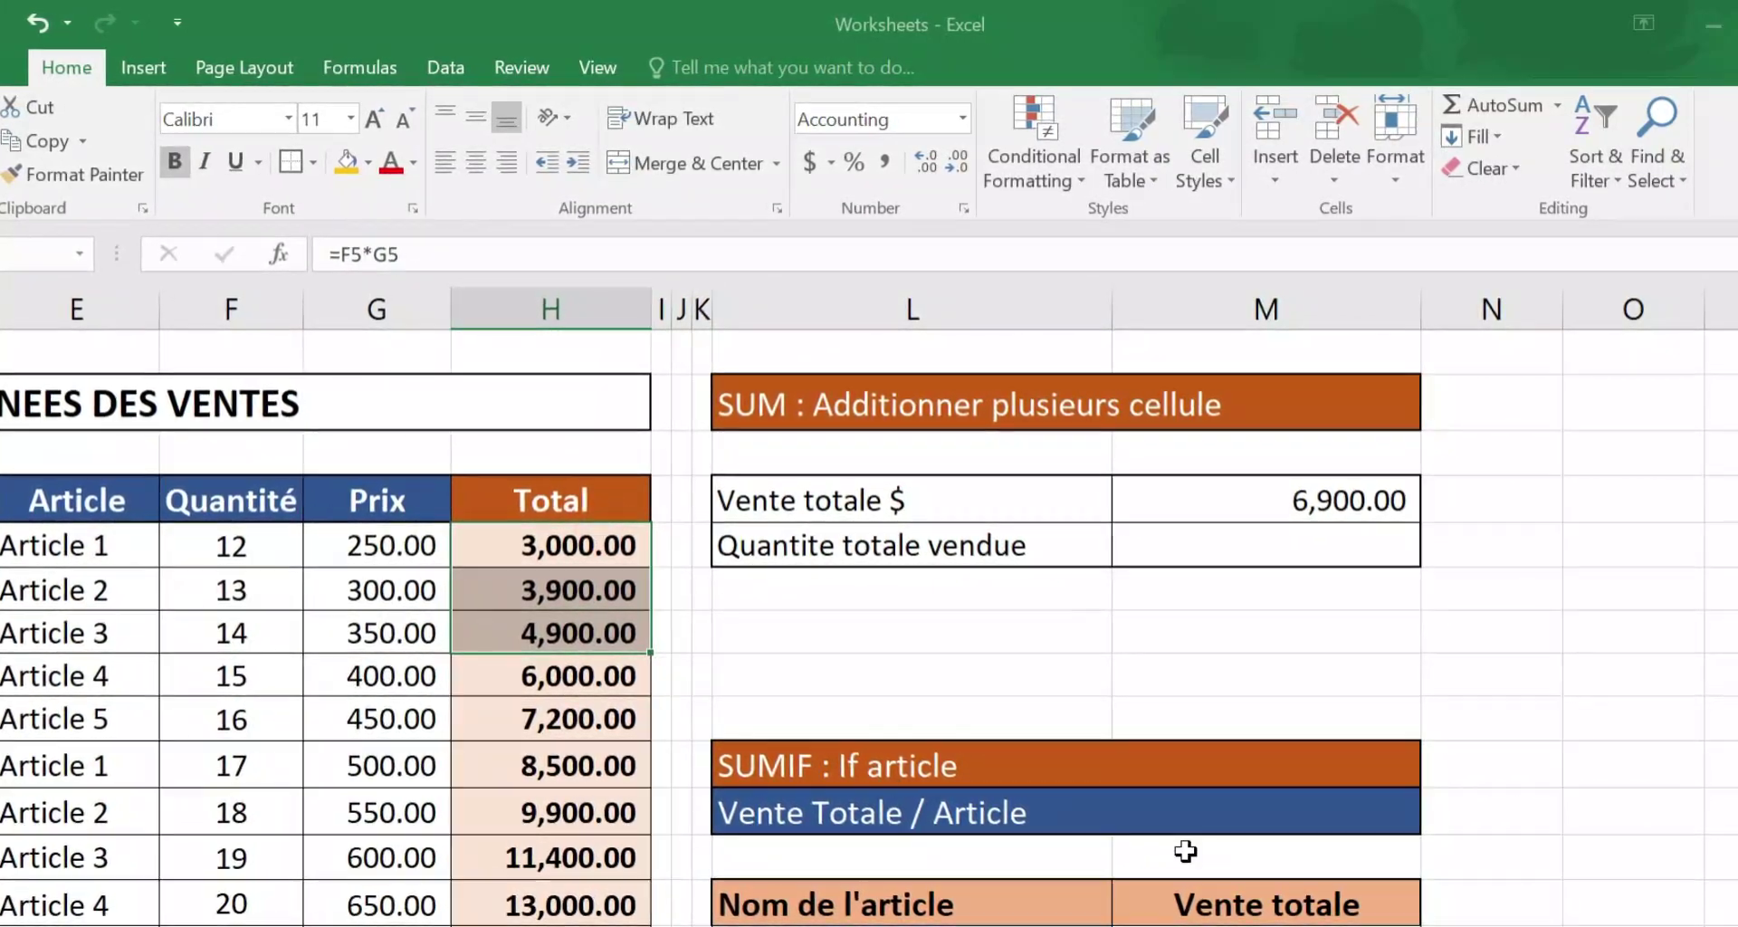
# - Review the sales table's columns from Date to Total using the first record, including the transaction type entries
pyautogui.hscroll(-2, 869, 624)
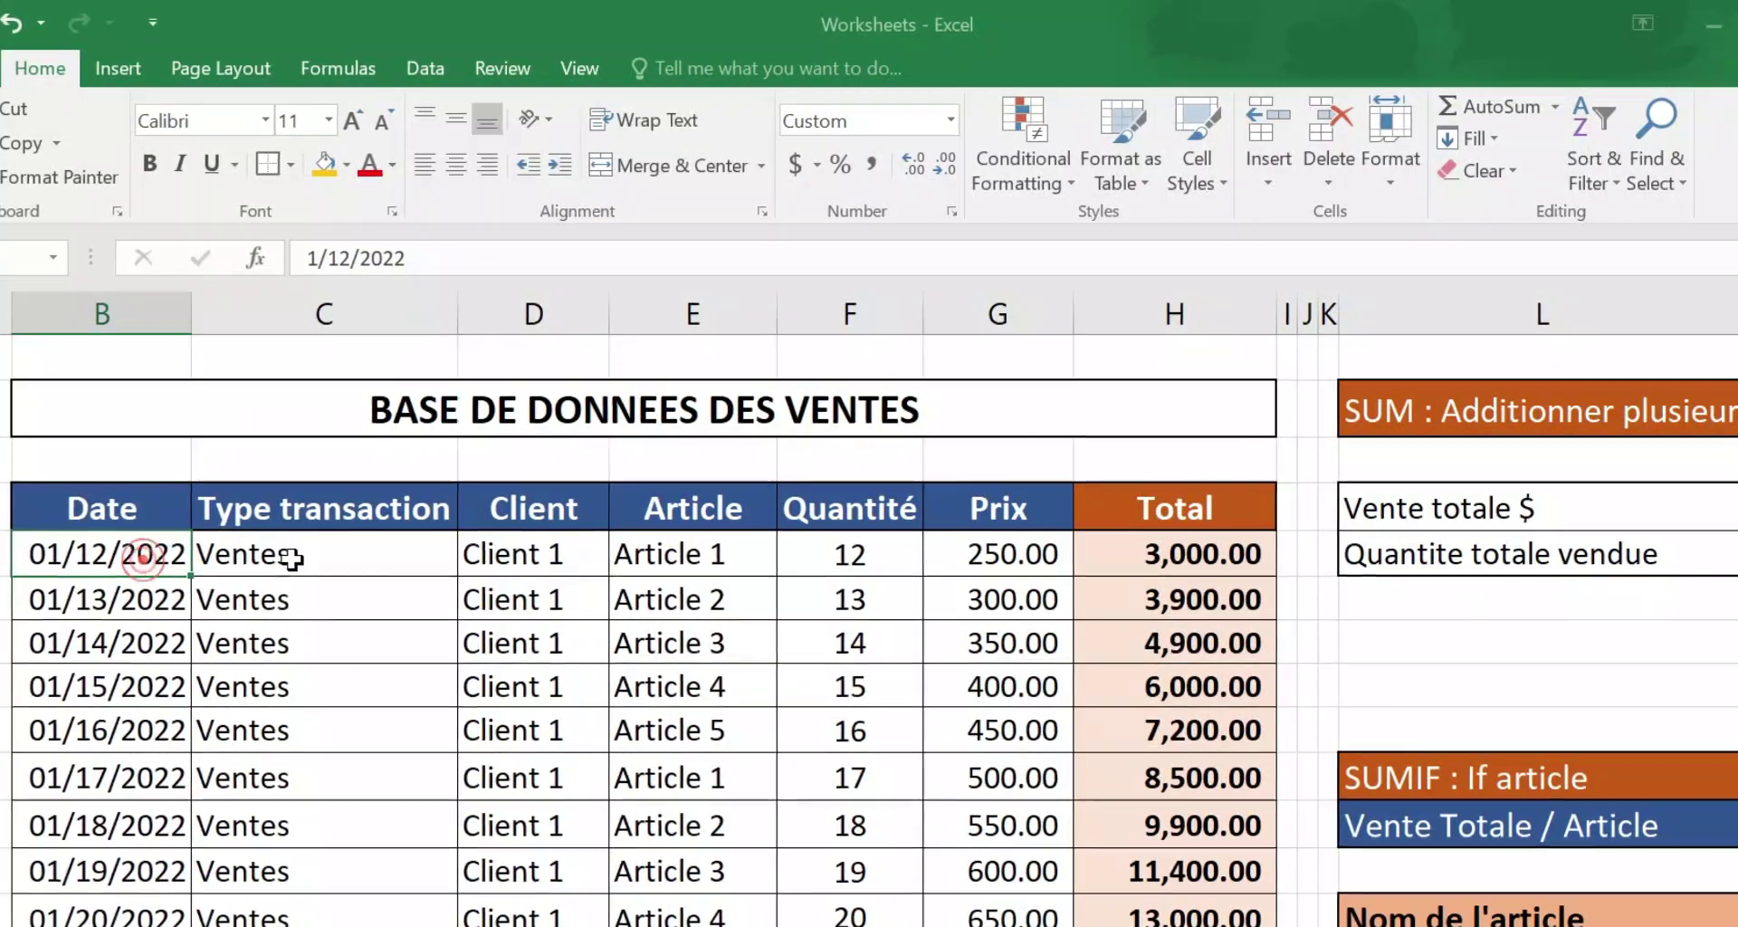
pyautogui.click(559, 569)
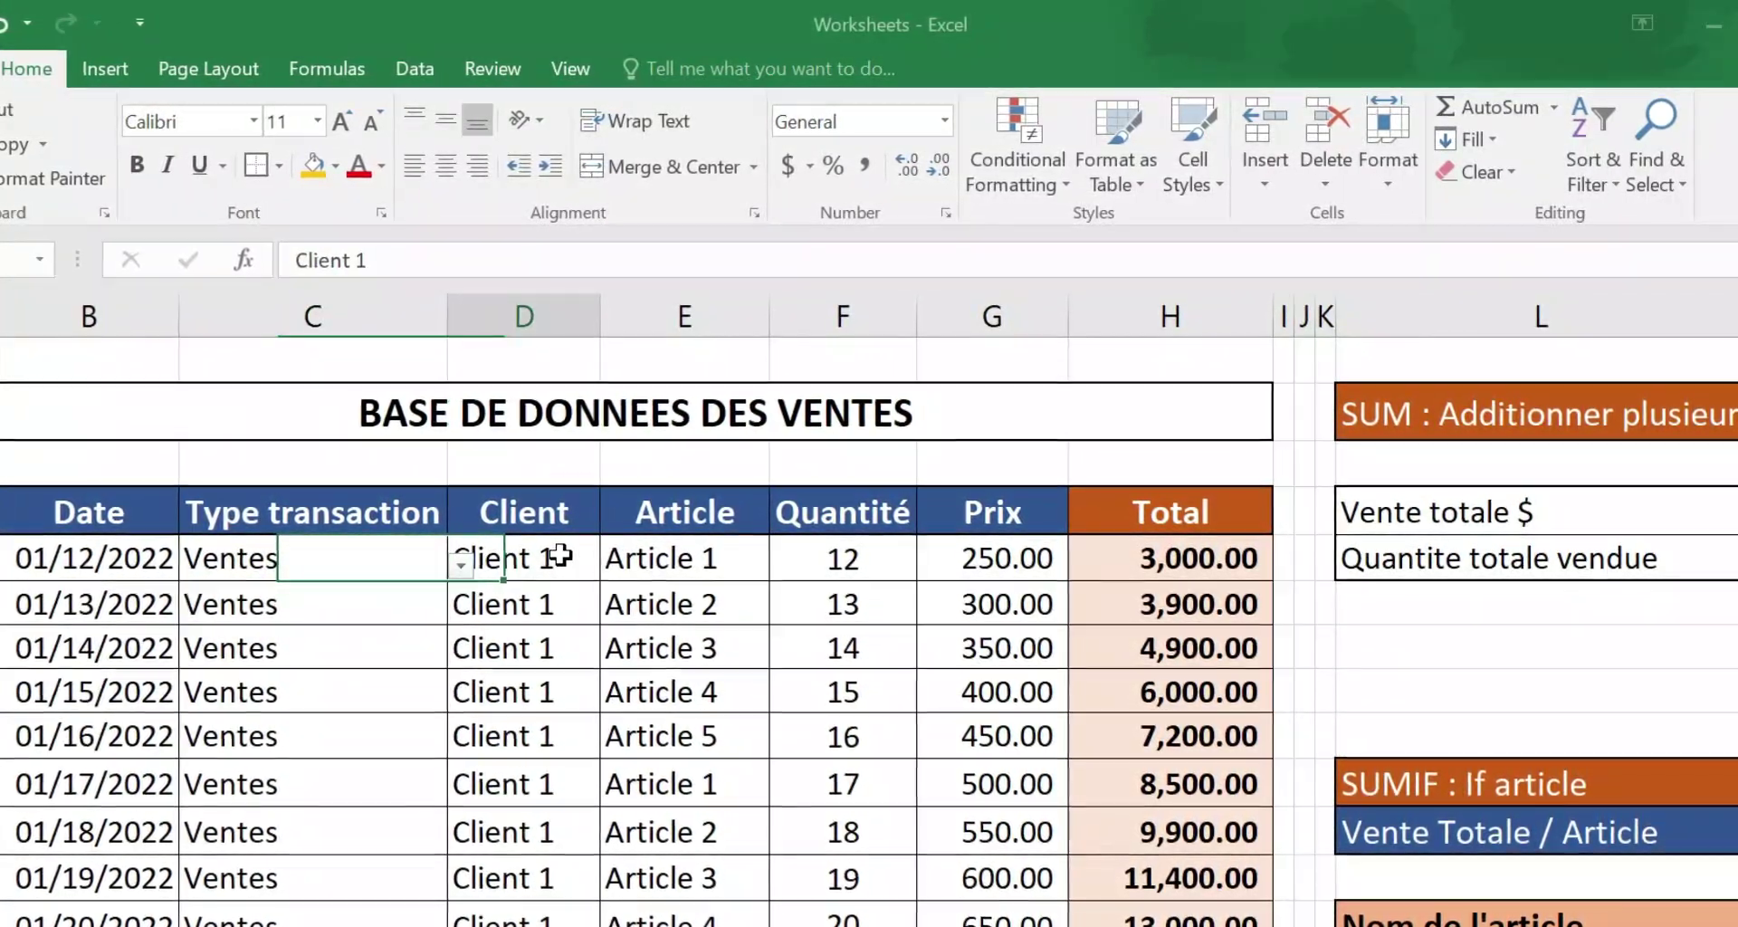
pyautogui.click(685, 560)
pyautogui.click(863, 561)
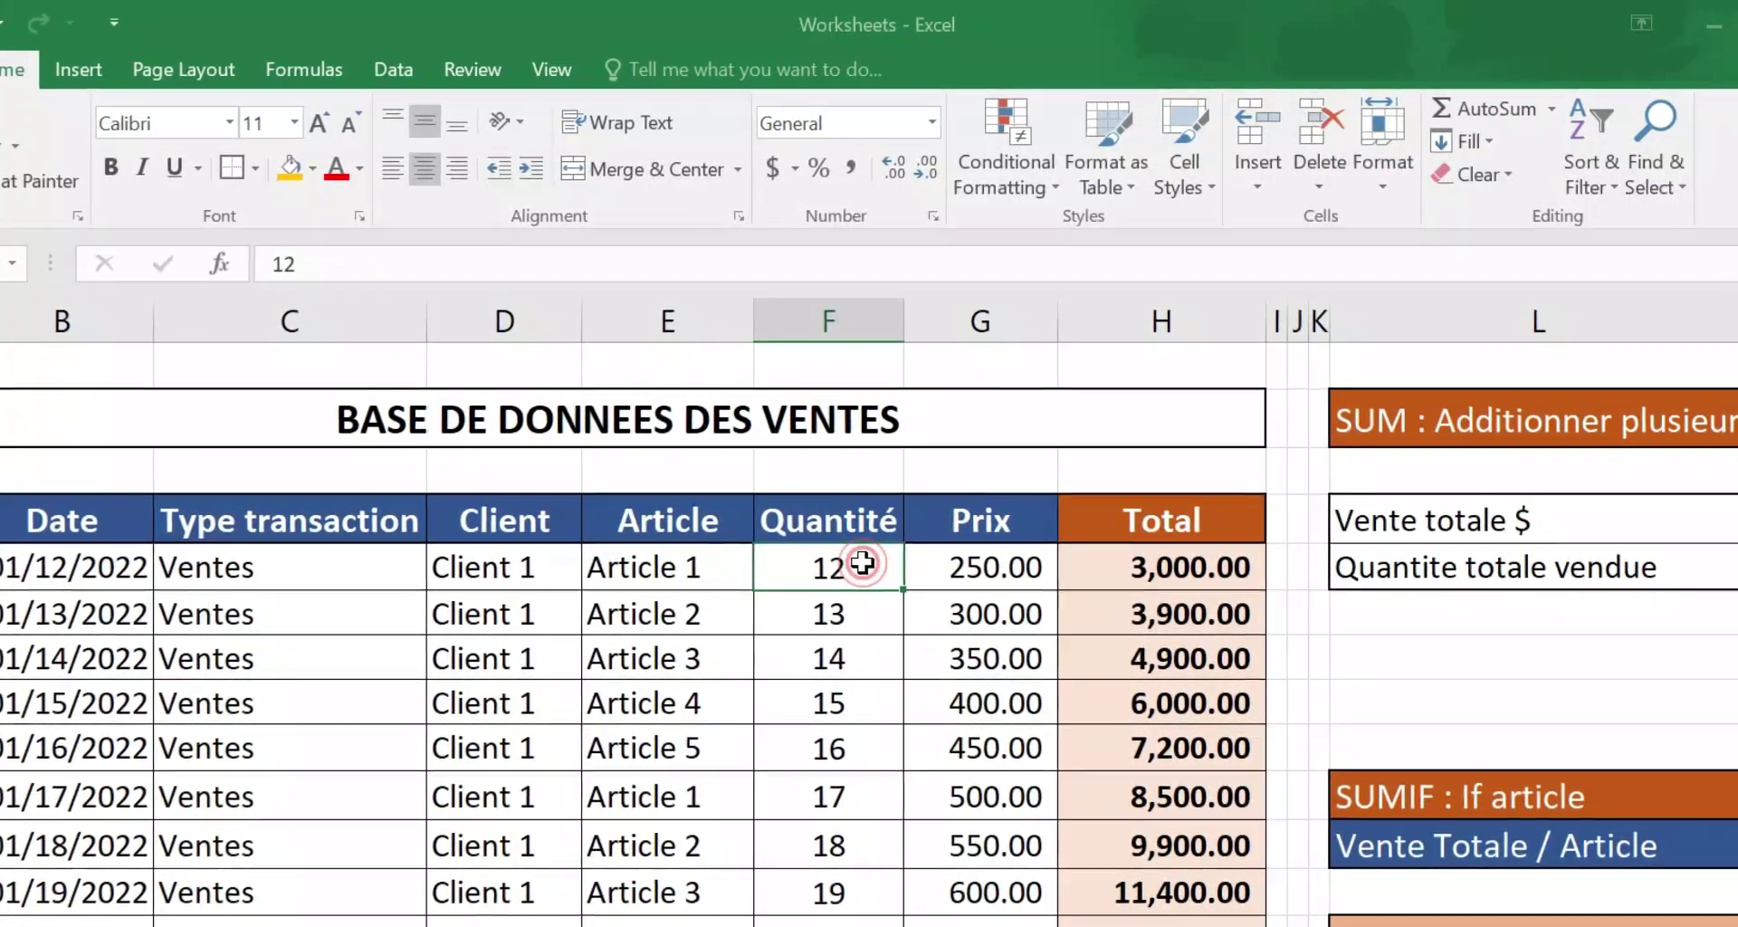
pyautogui.click(1007, 577)
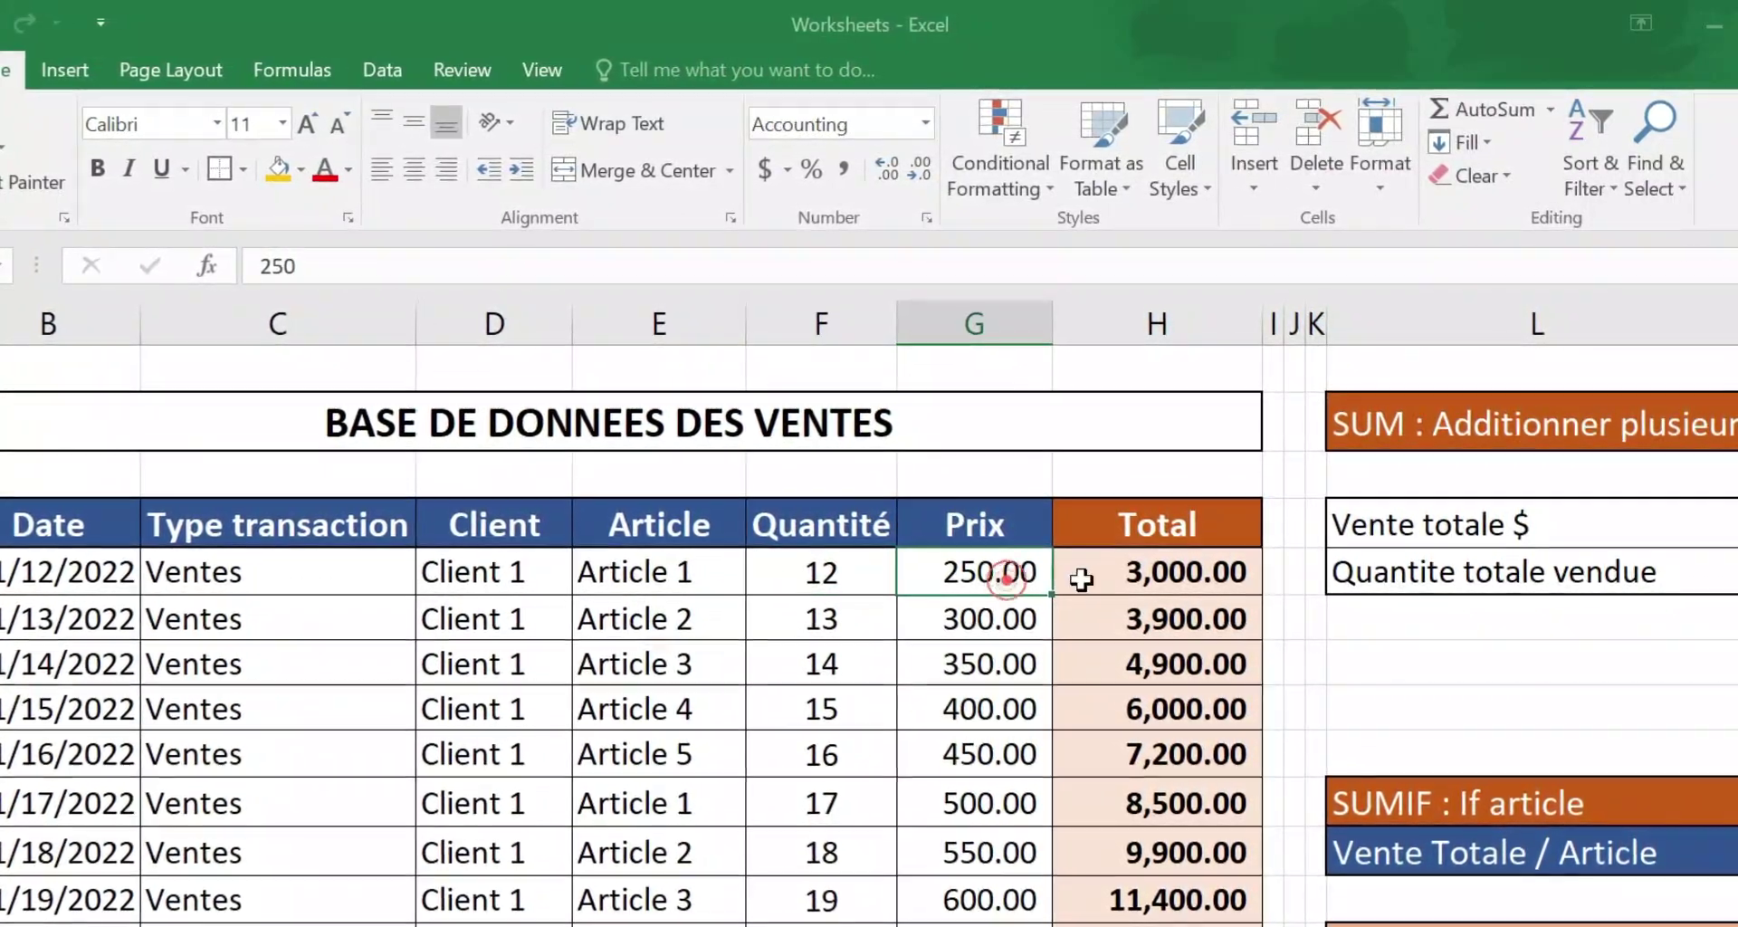
pyautogui.click(1125, 572)
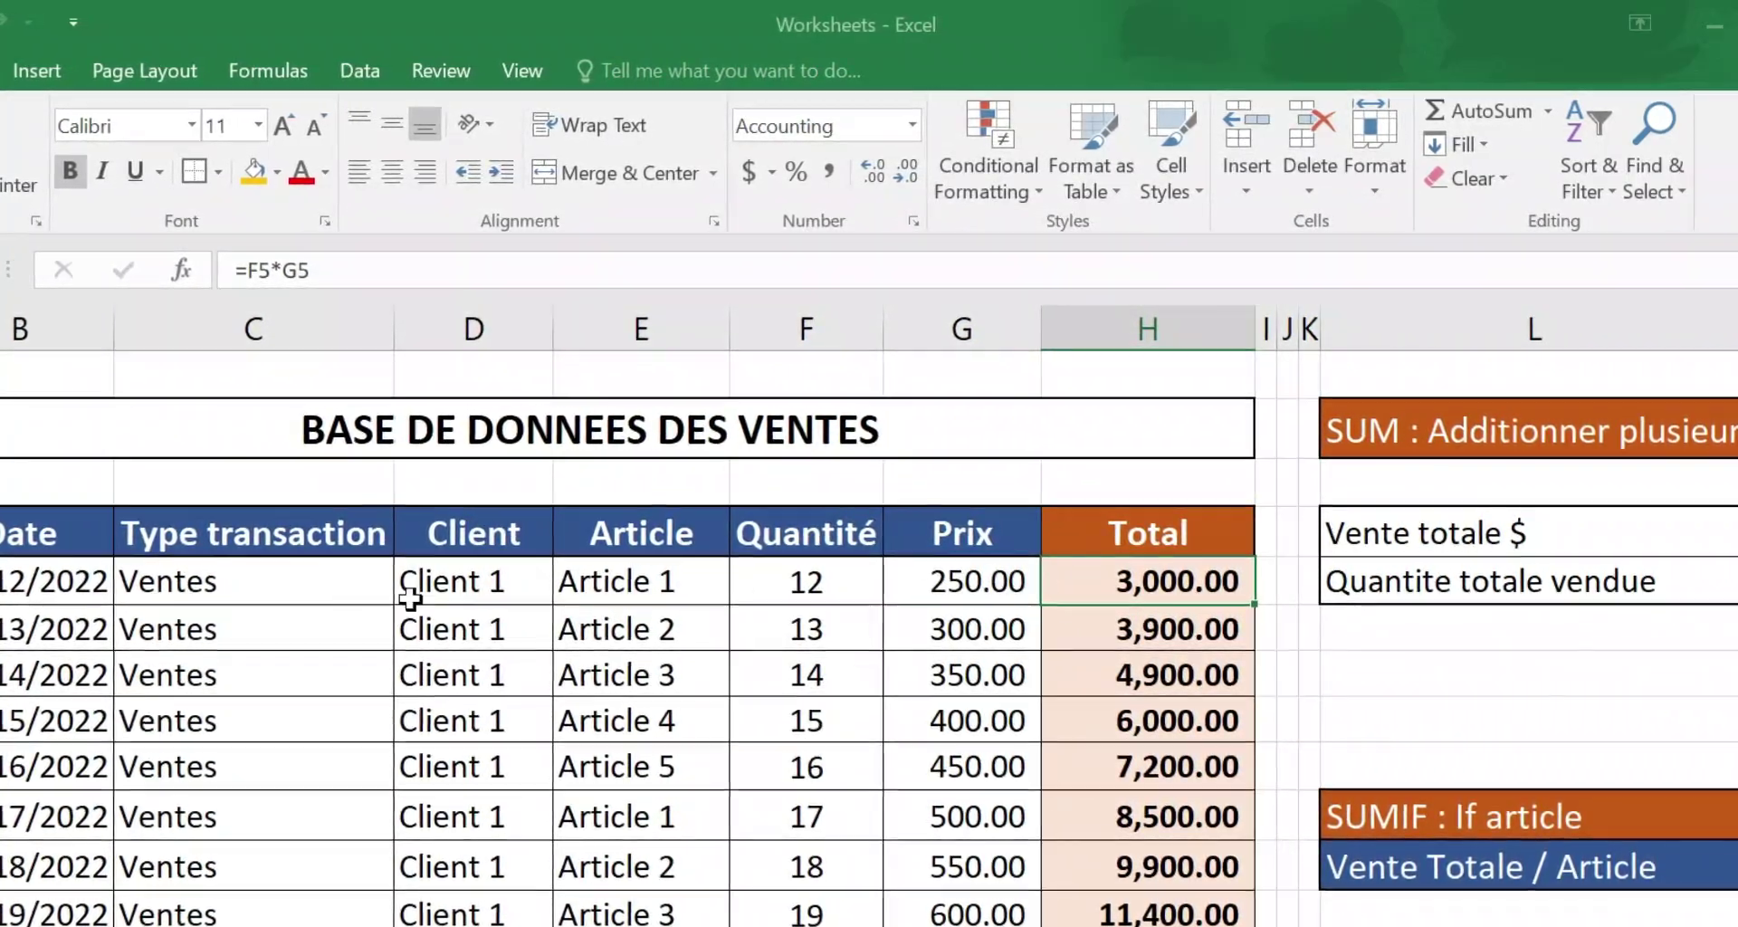
pyautogui.click(94, 580)
pyautogui.click(419, 583)
pyautogui.moveTo(290, 585); pyautogui.dragTo(280, 725)
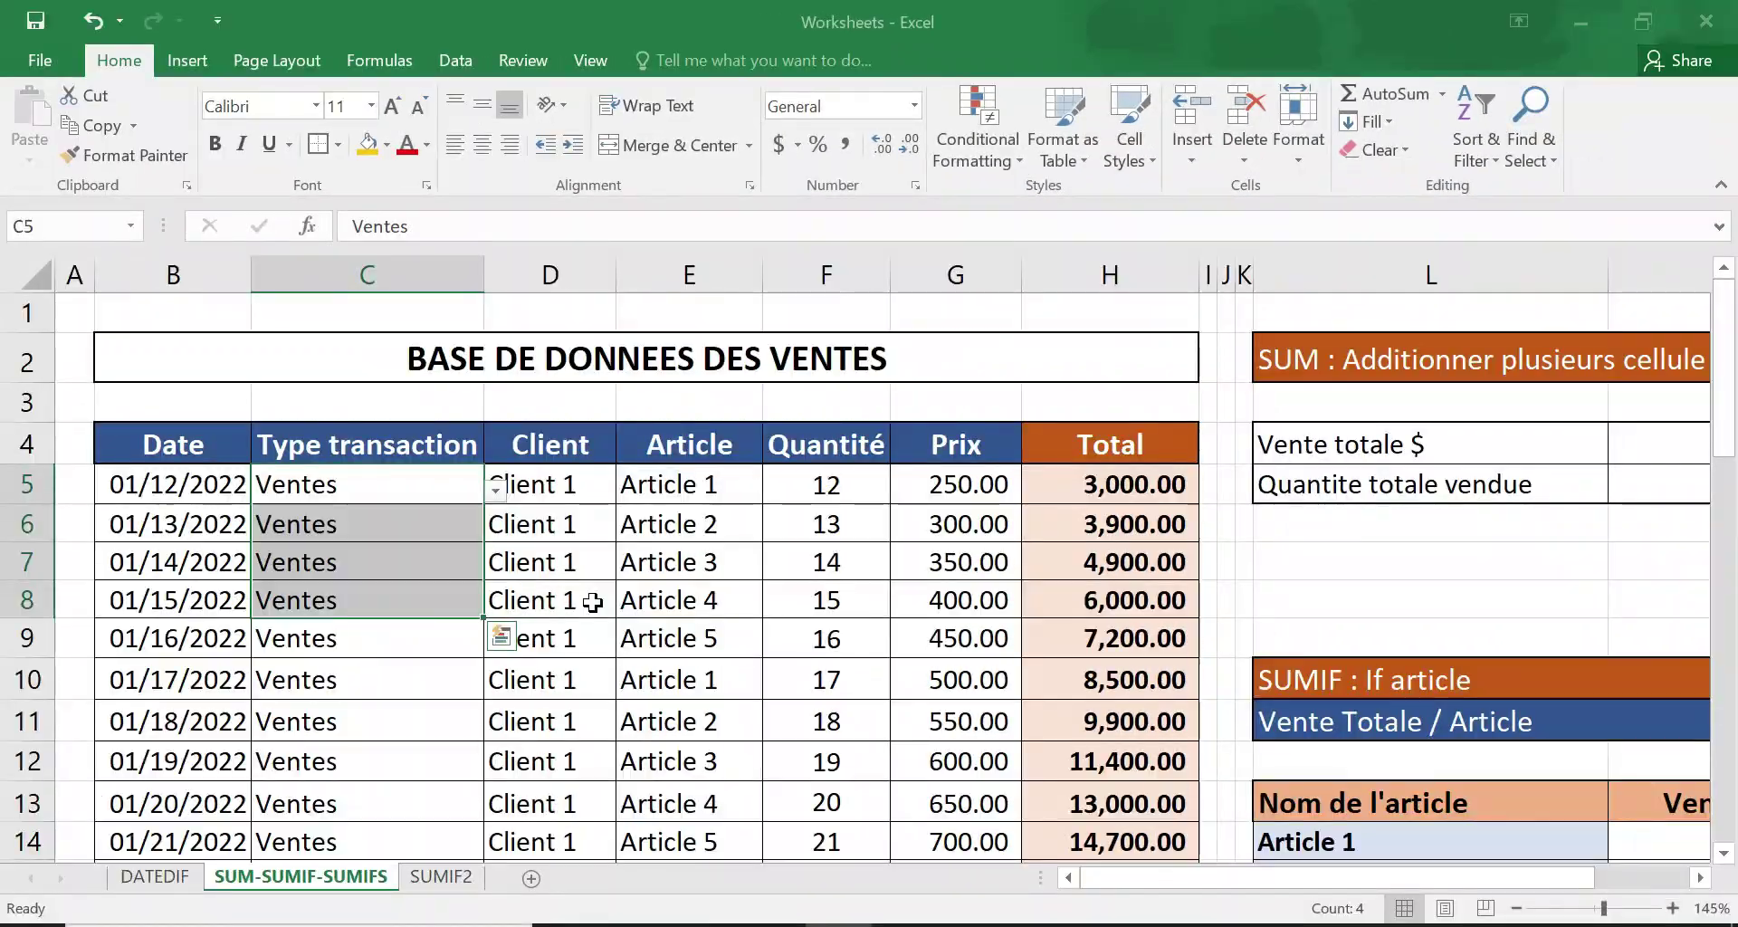
# - Replace the Vente totale $ formula with a SUM of the sales table's Total column, starting at H5
pyautogui.moveTo(1127, 871); pyautogui.dragTo(1412, 842)
pyautogui.click(1701, 878)
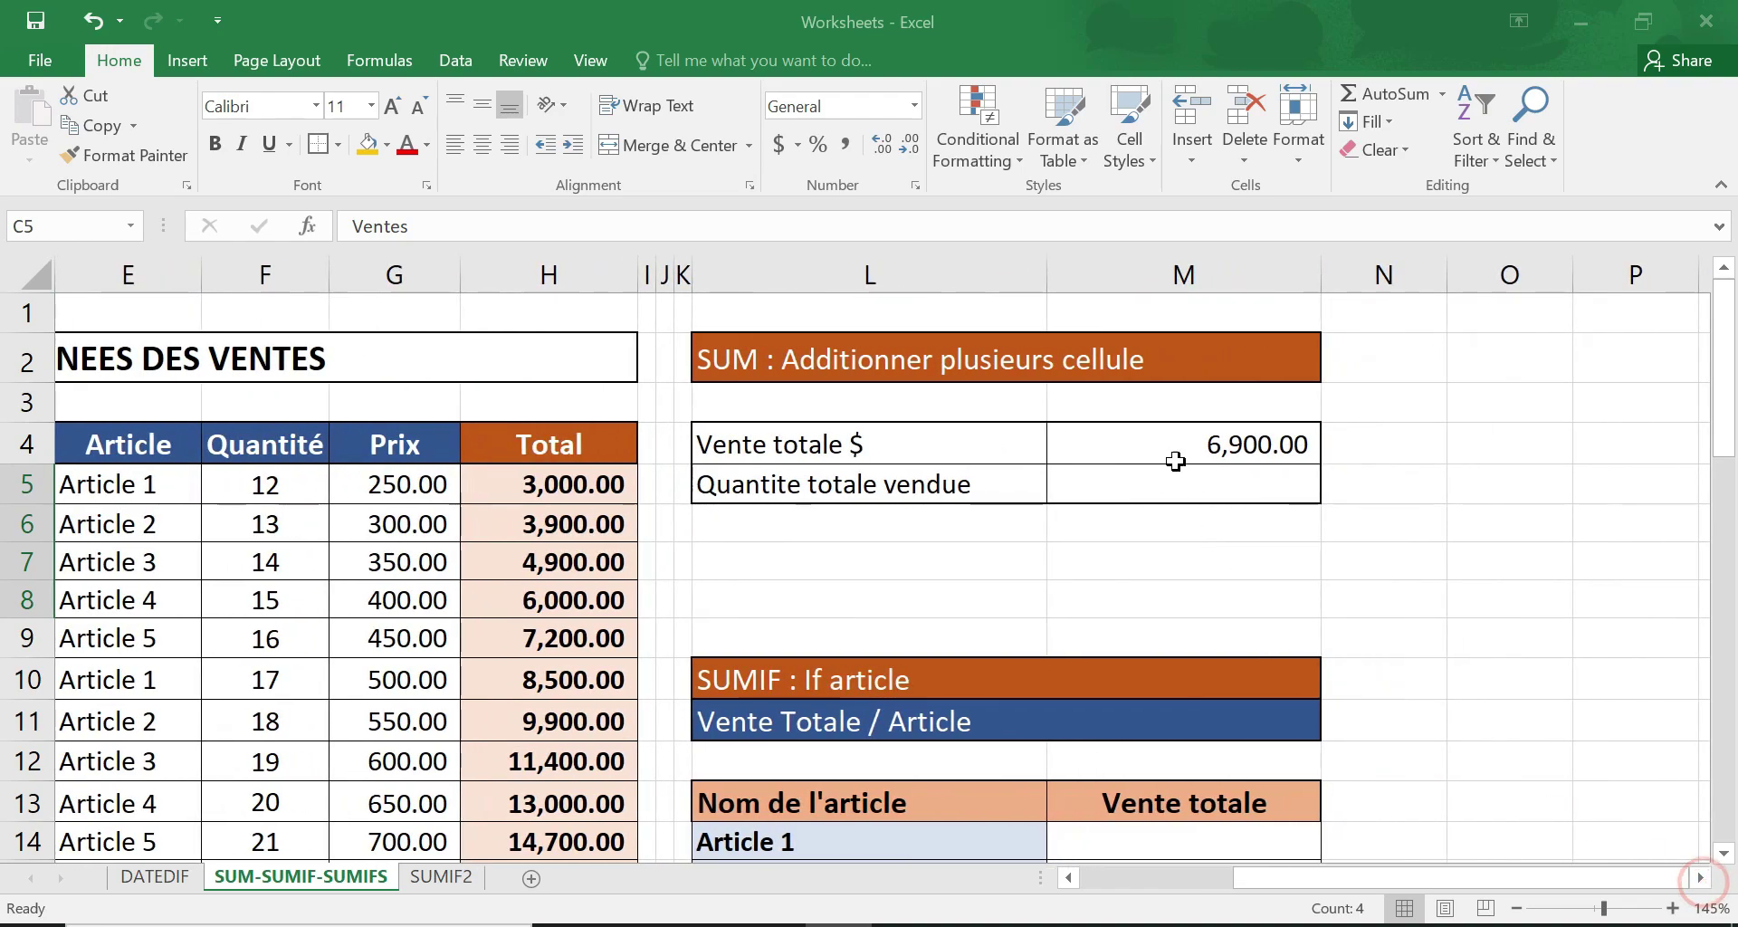
pyautogui.click(1176, 446)
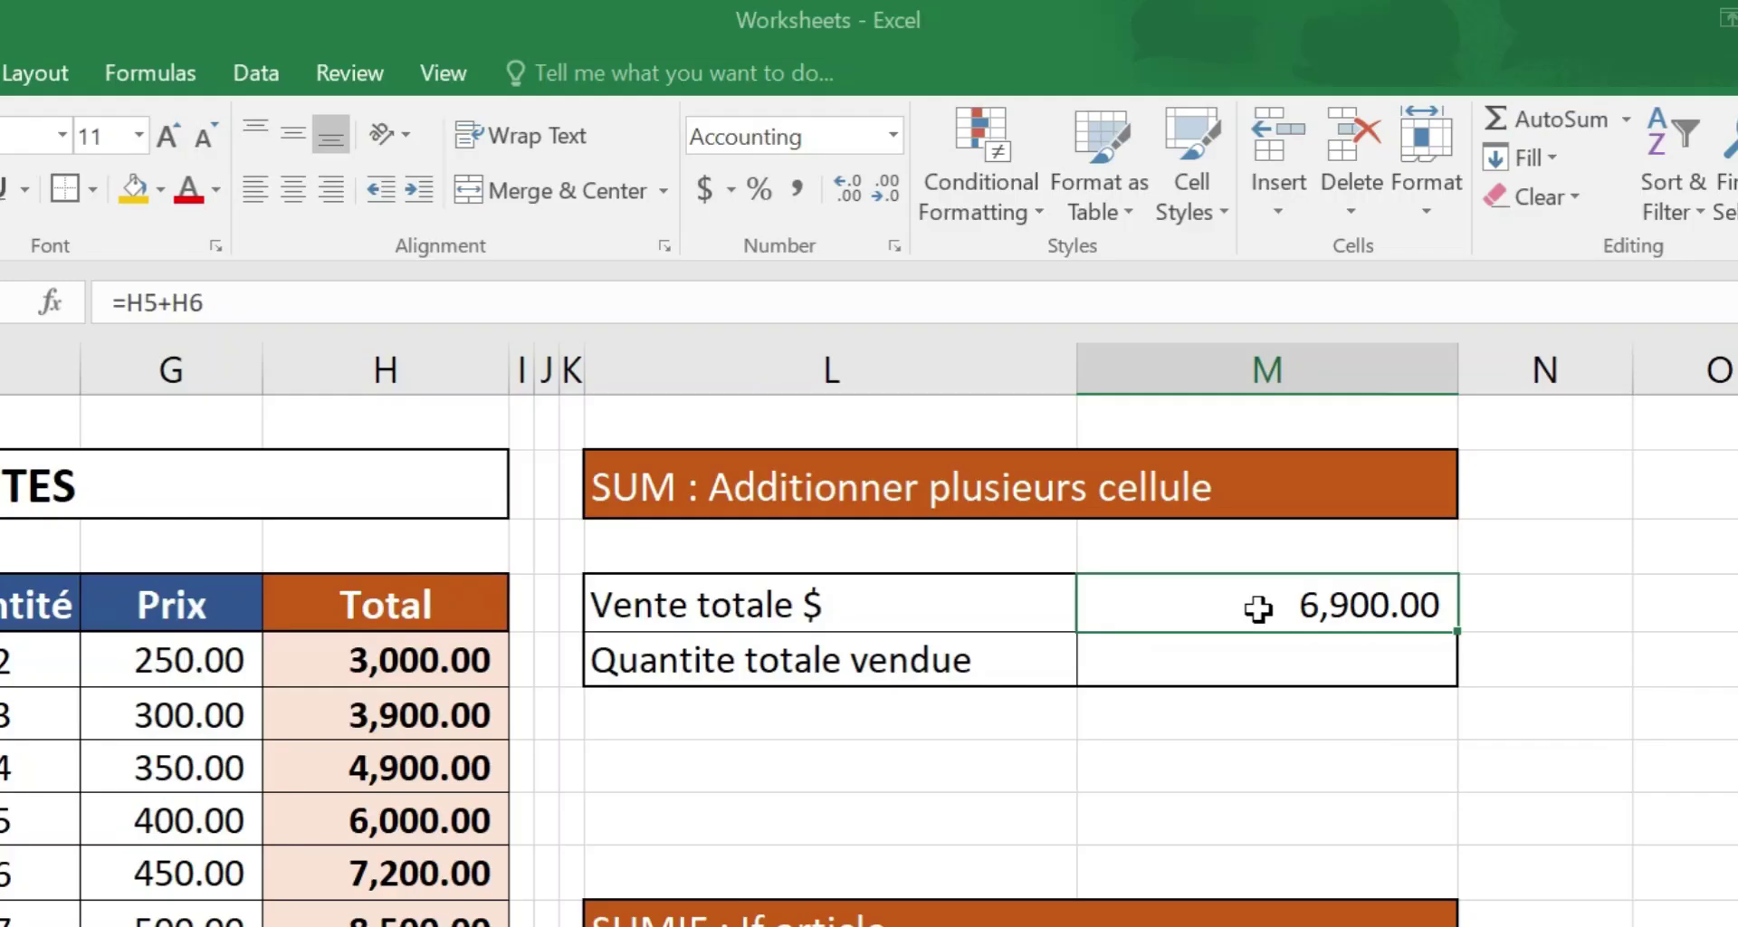
pyautogui.write('=')
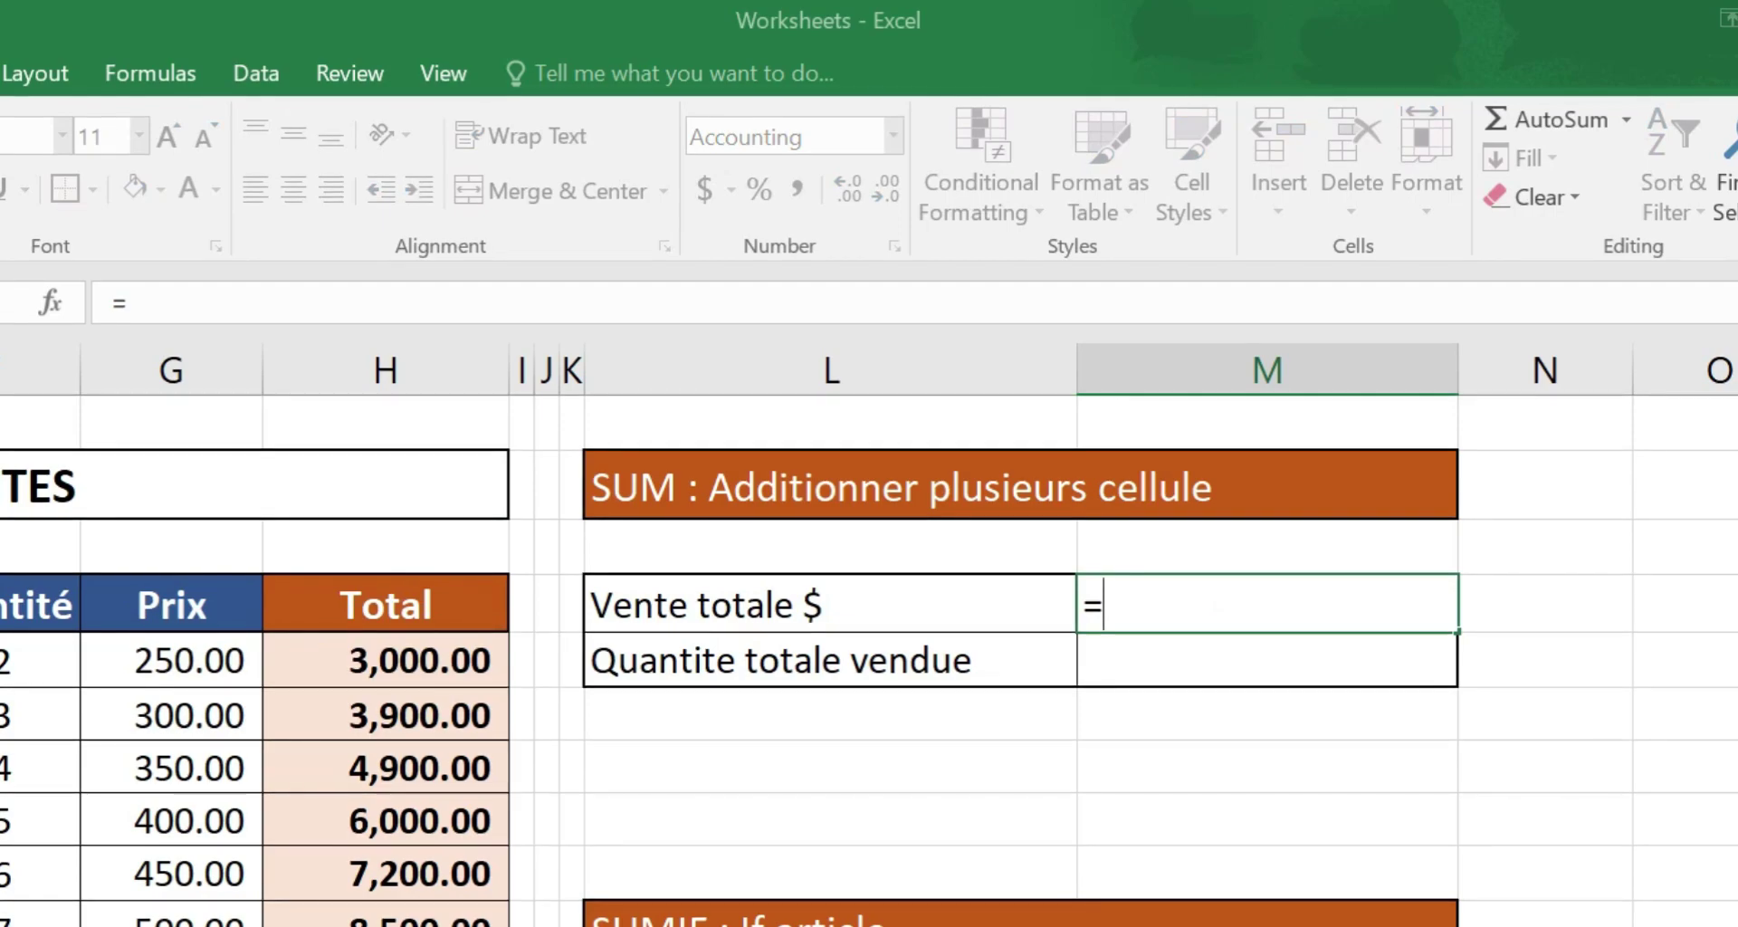
pyautogui.write('s')
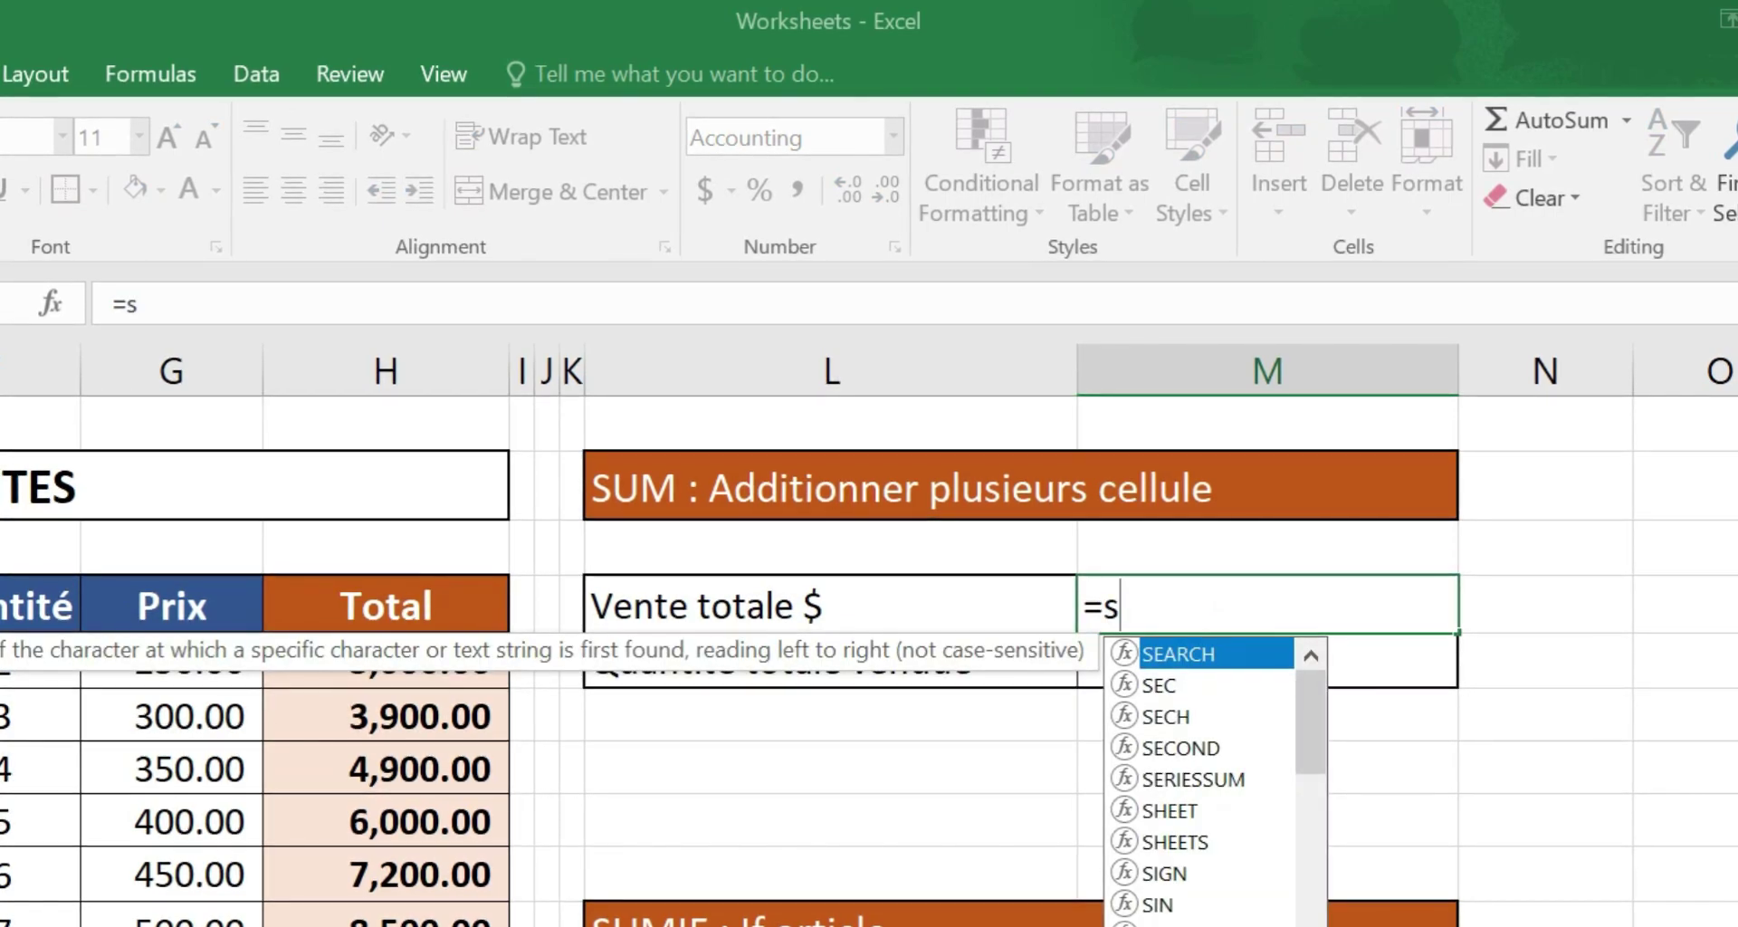
pyautogui.write('u')
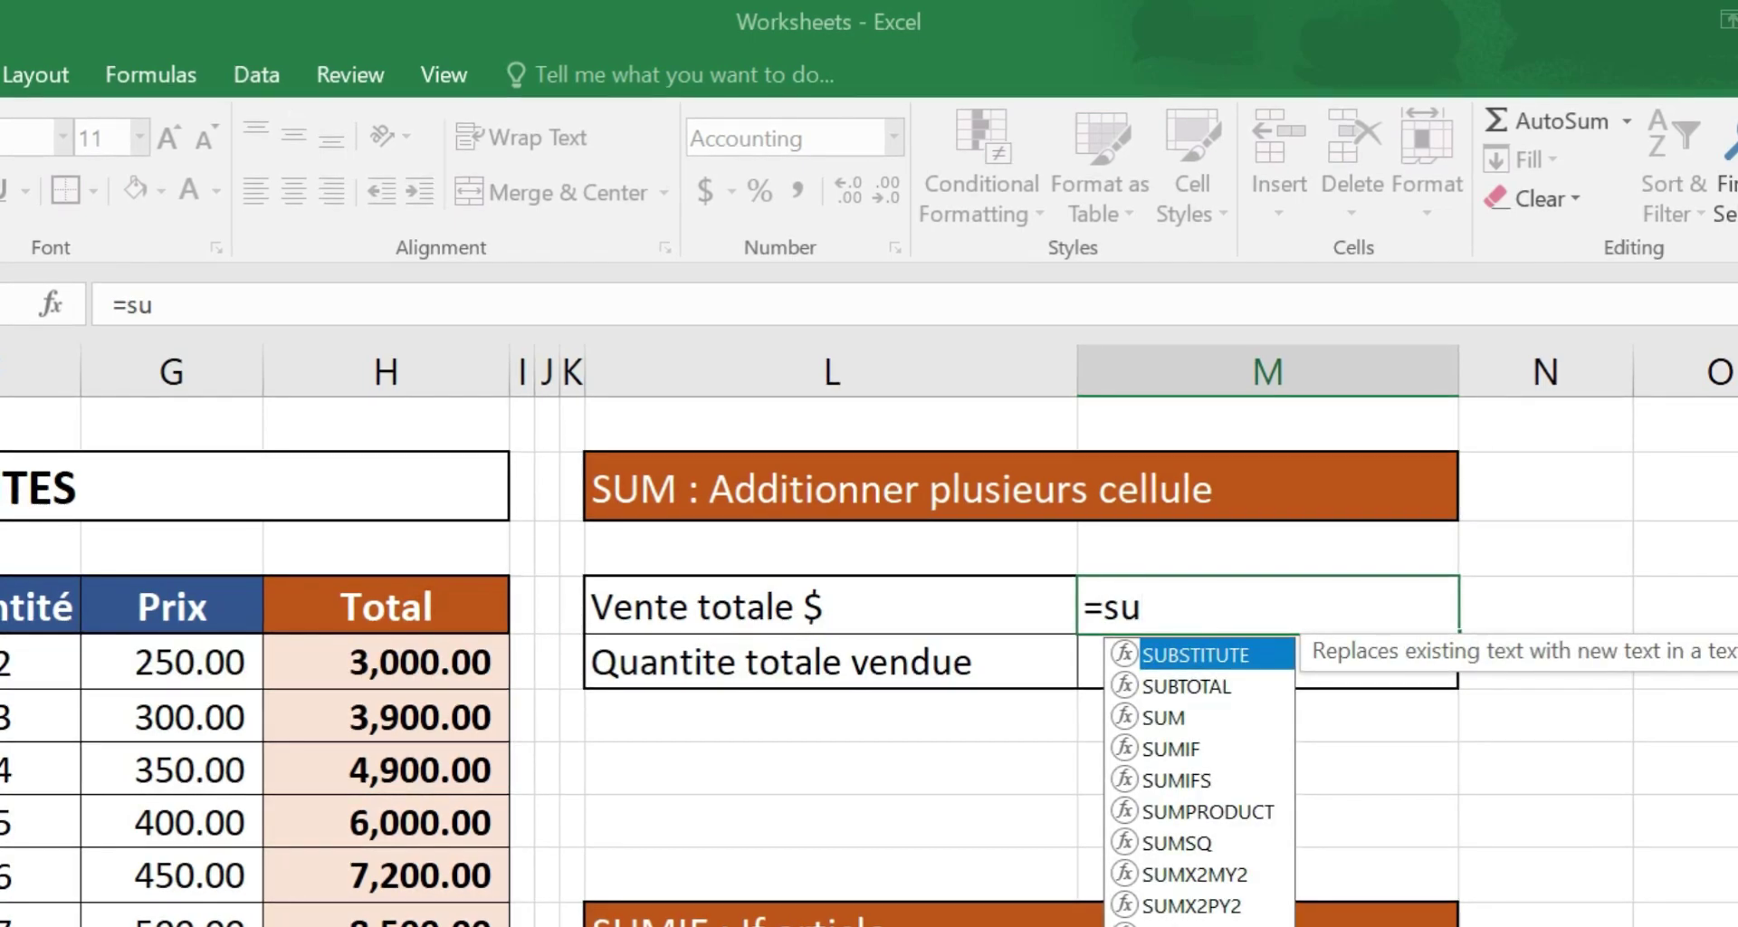
pyautogui.write('m')
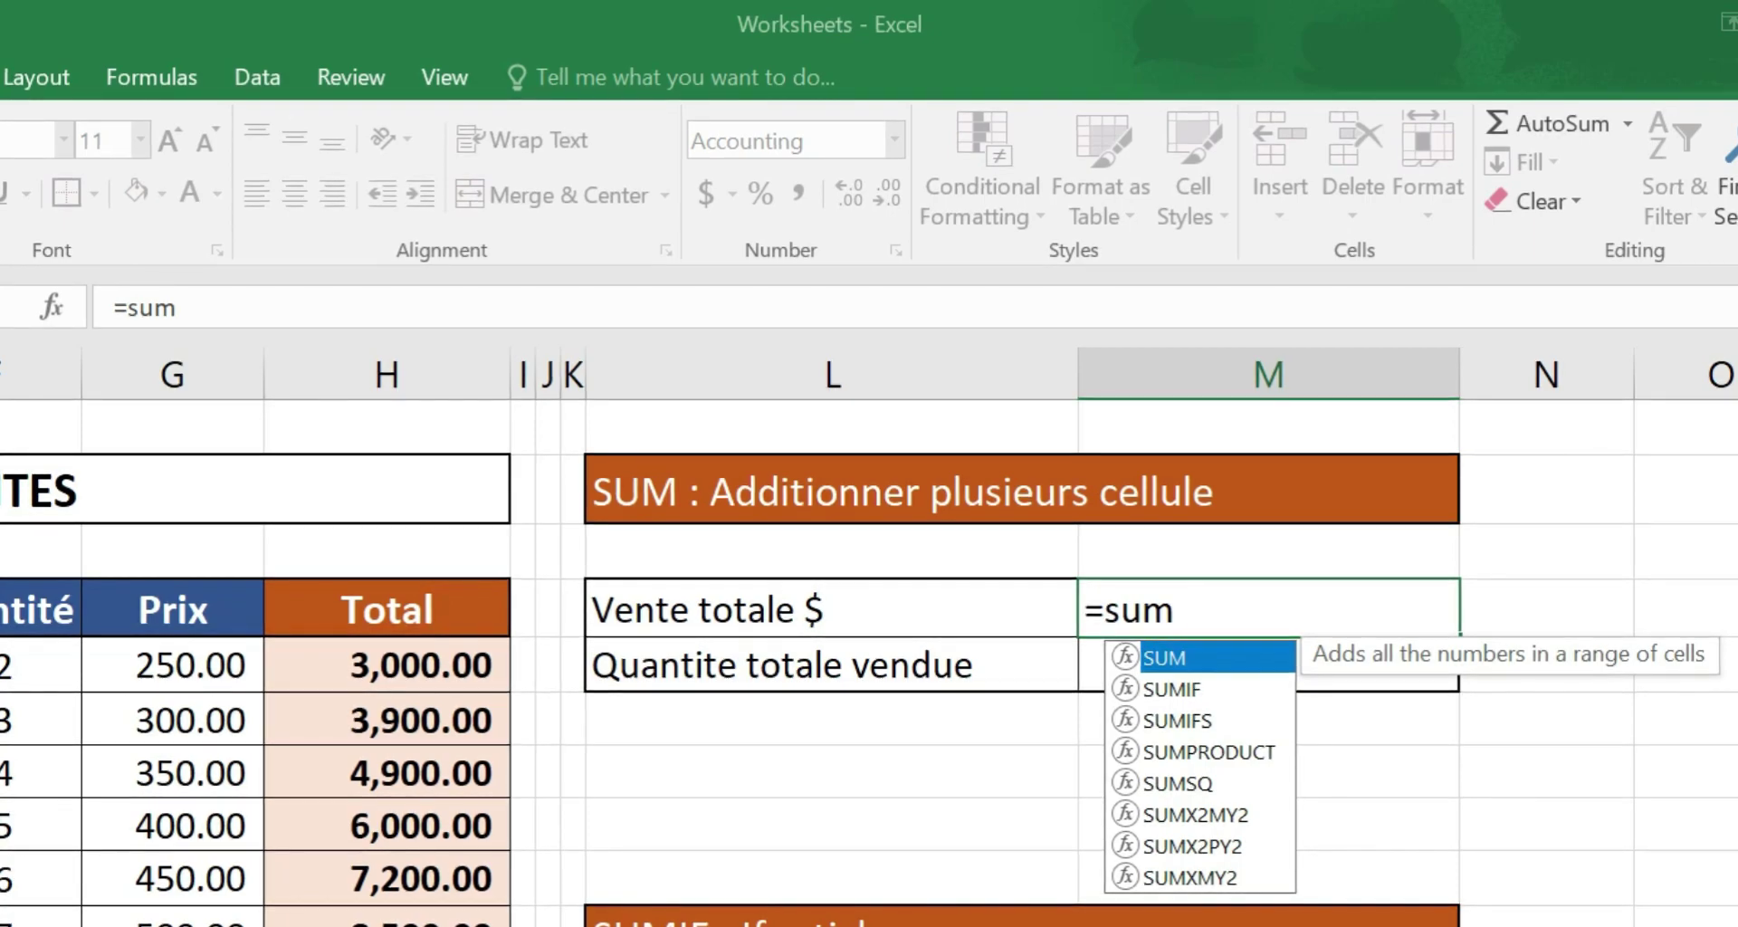
pyautogui.press('Tab')
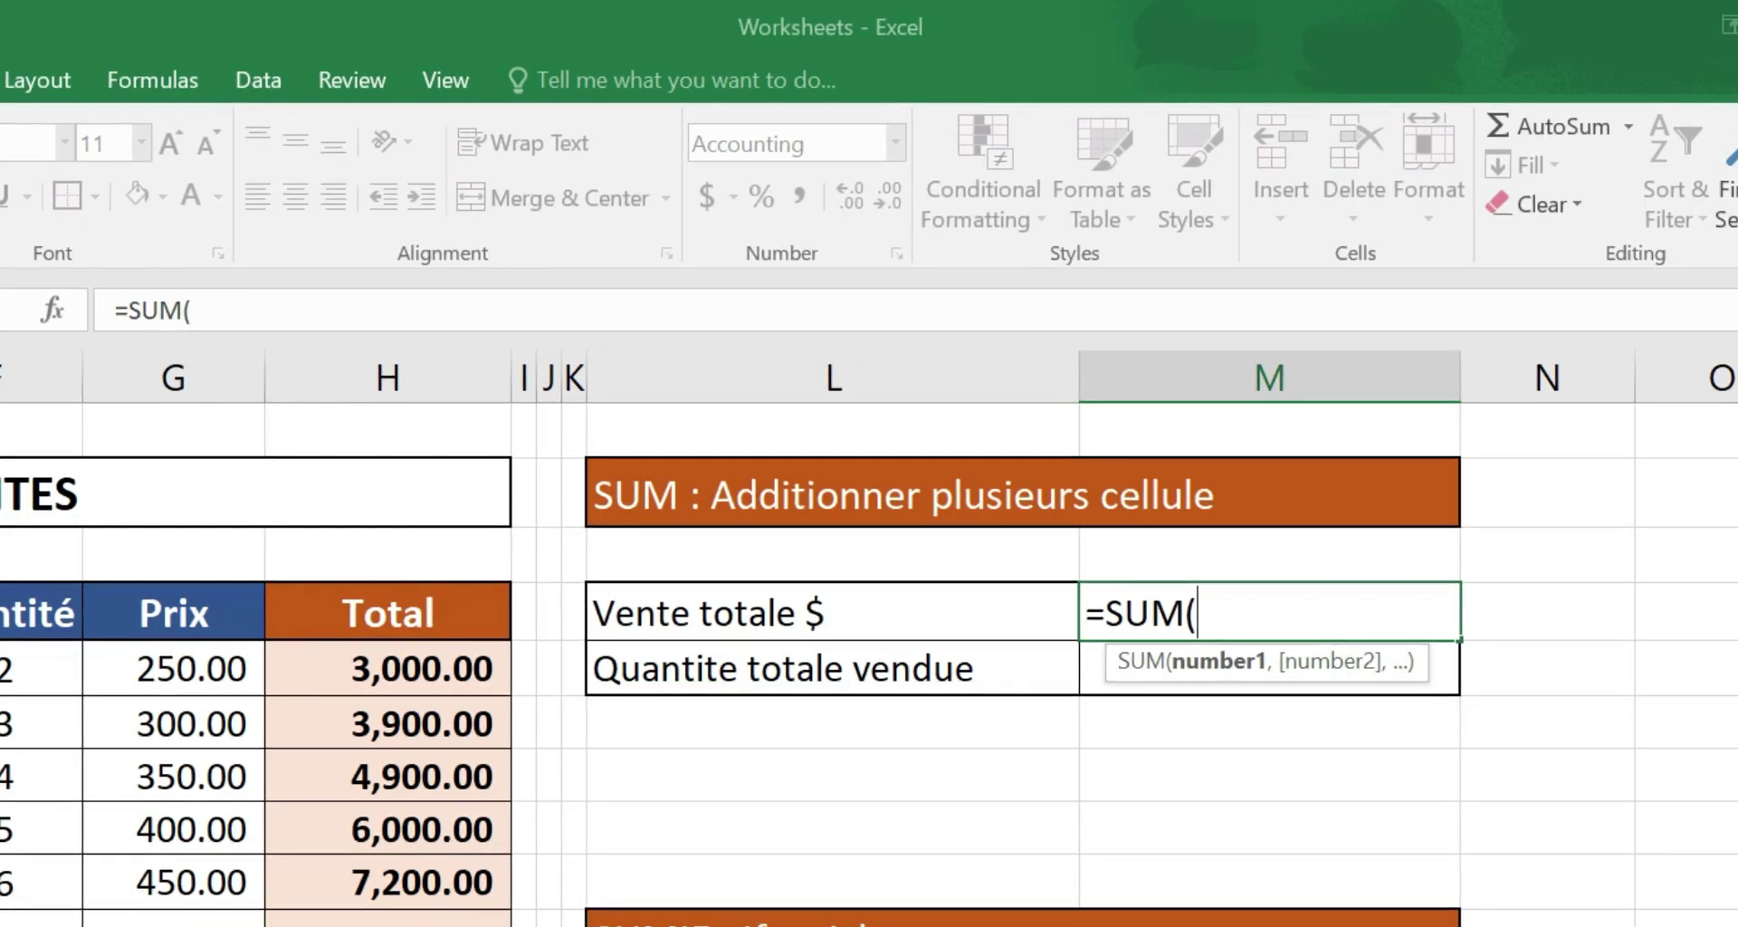
pyautogui.click(439, 666)
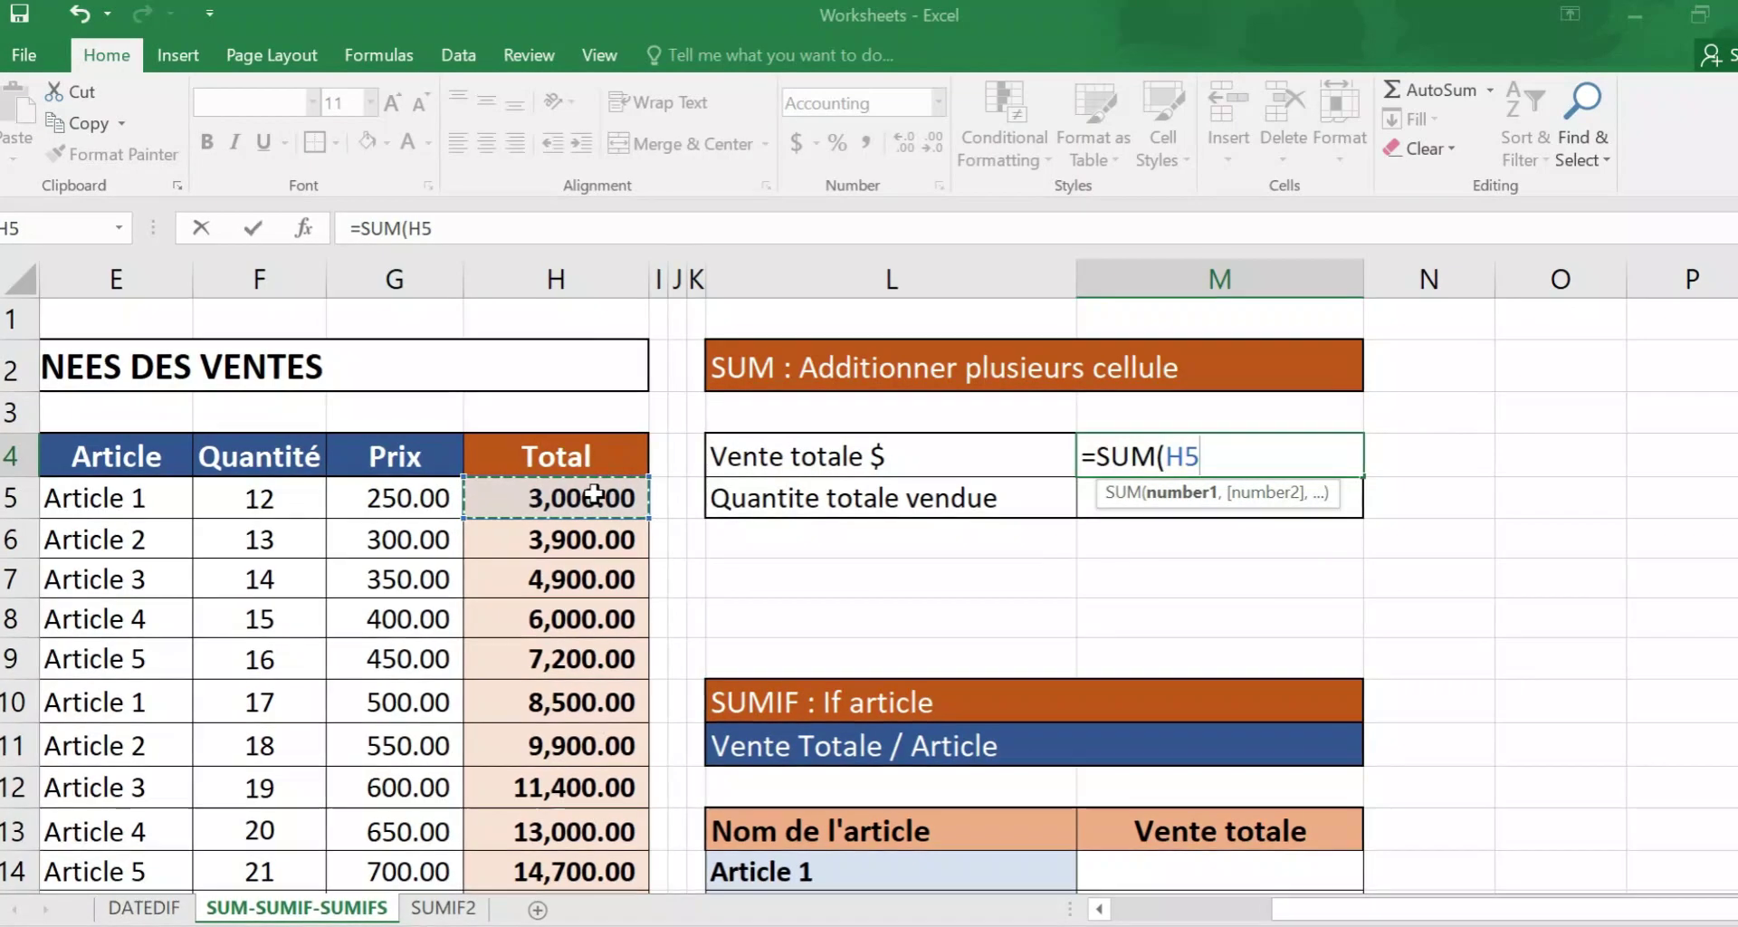
pyautogui.scroll(-9, 439, 665)
pyautogui.scroll(-5, 590, 497)
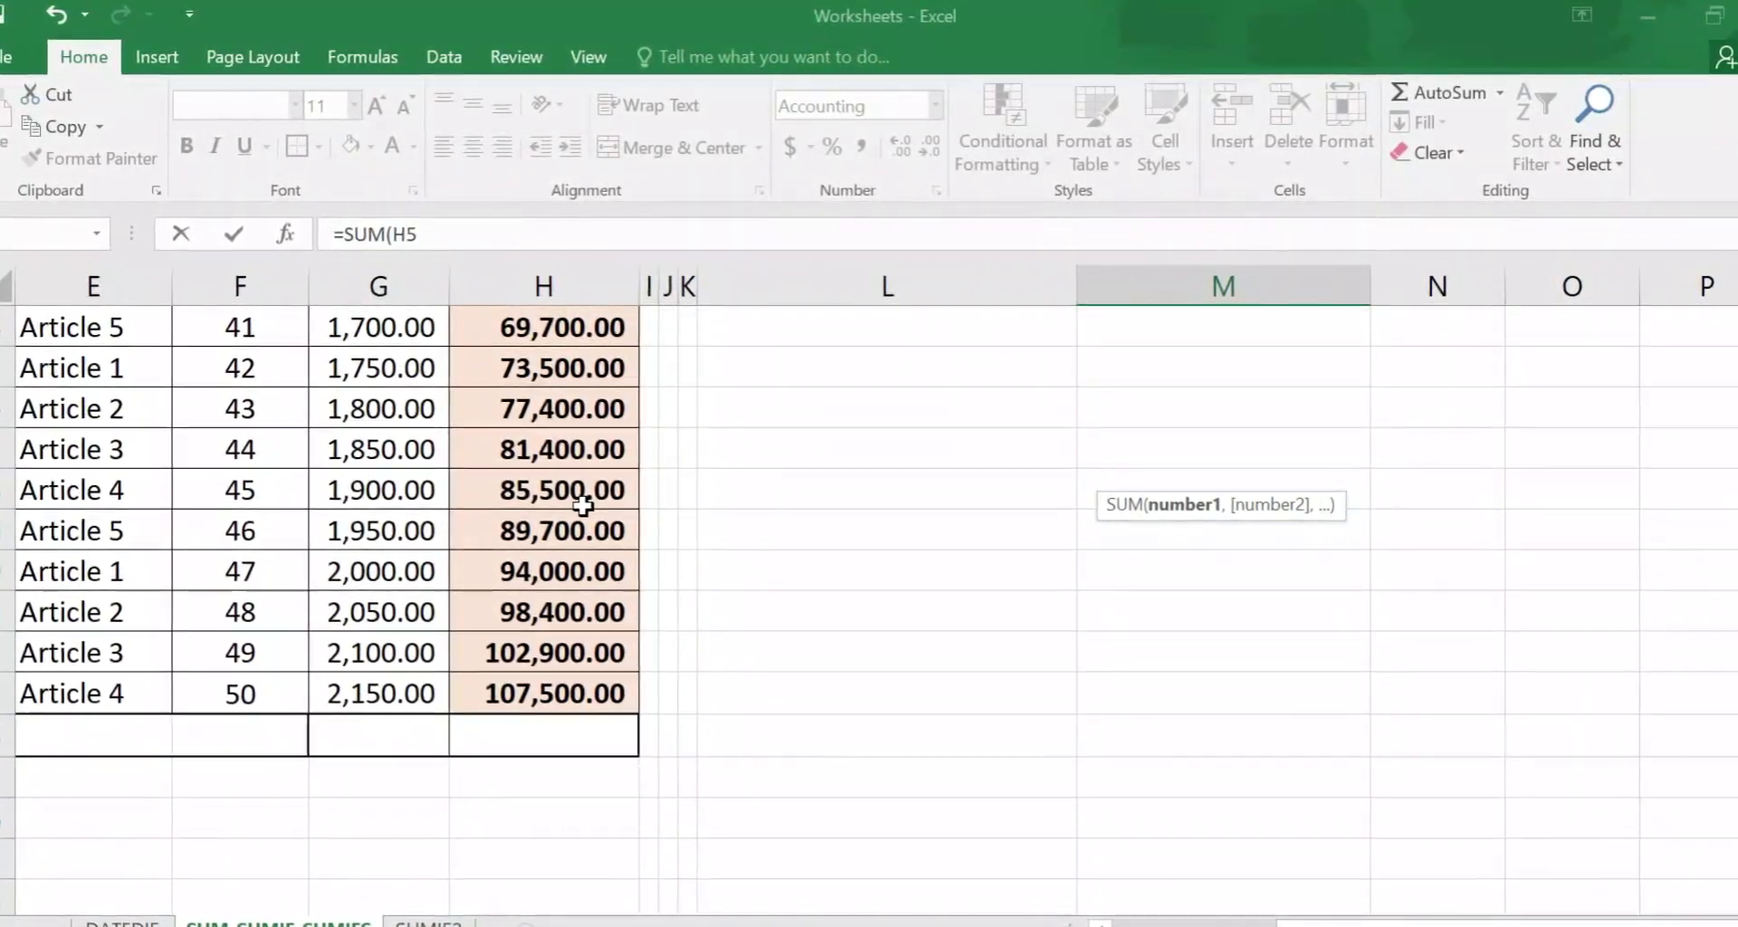
pyautogui.scroll(15, 582, 506)
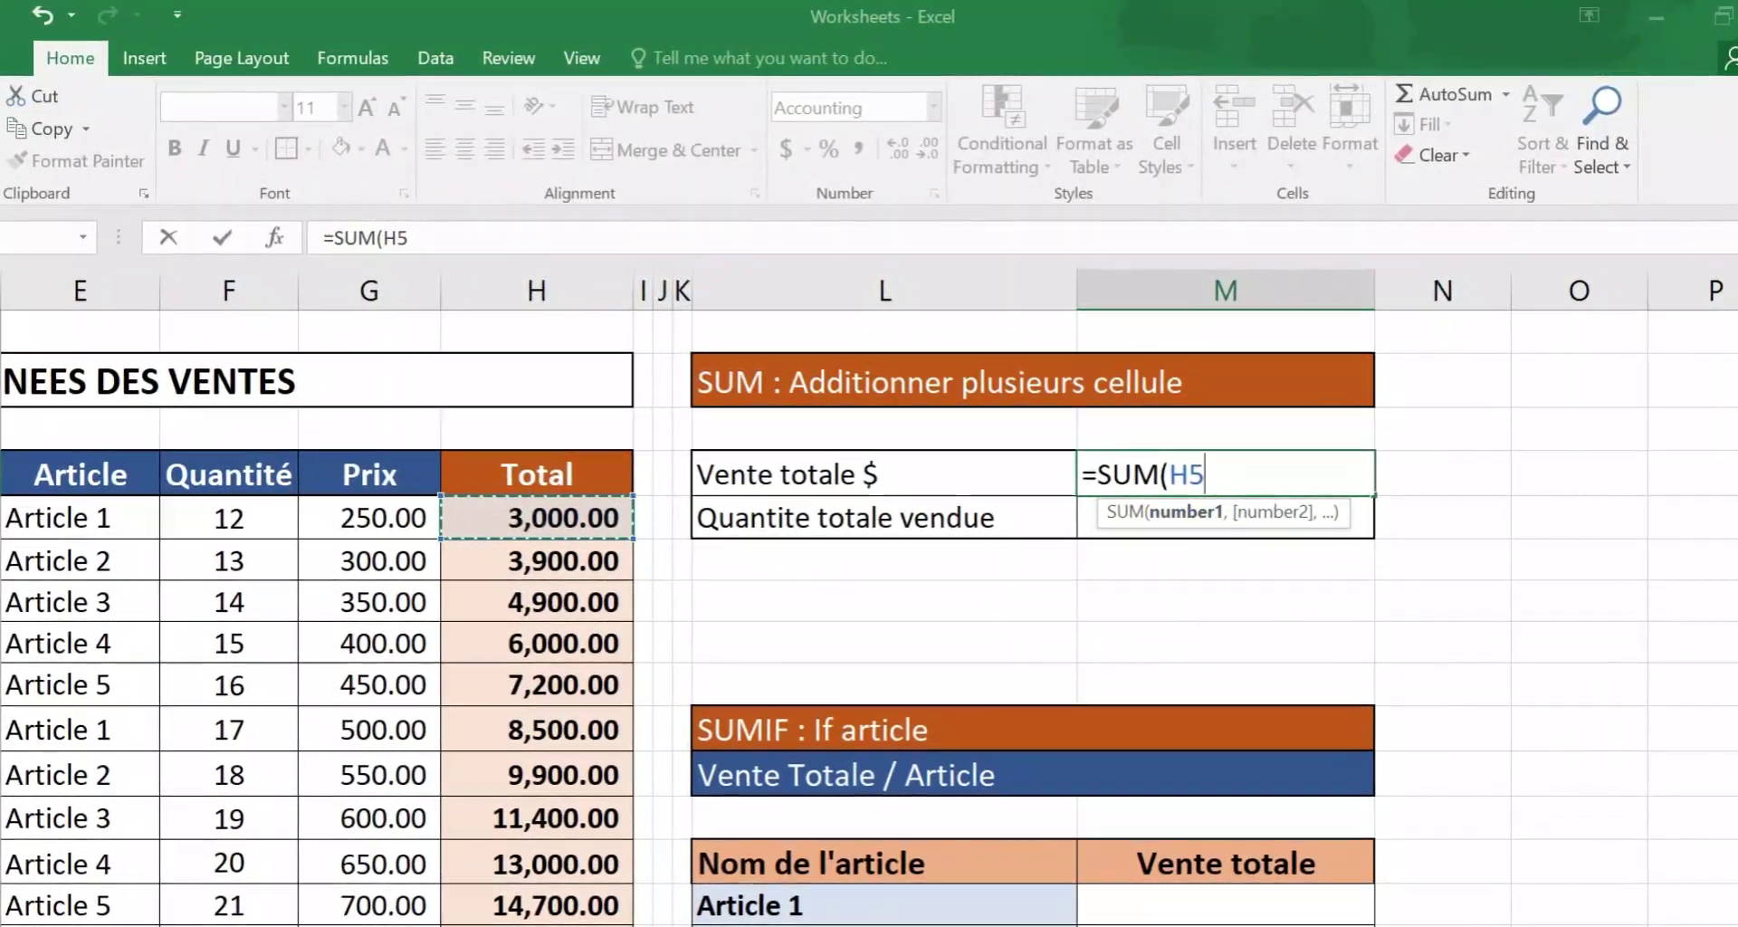
pyautogui.click(1237, 469)
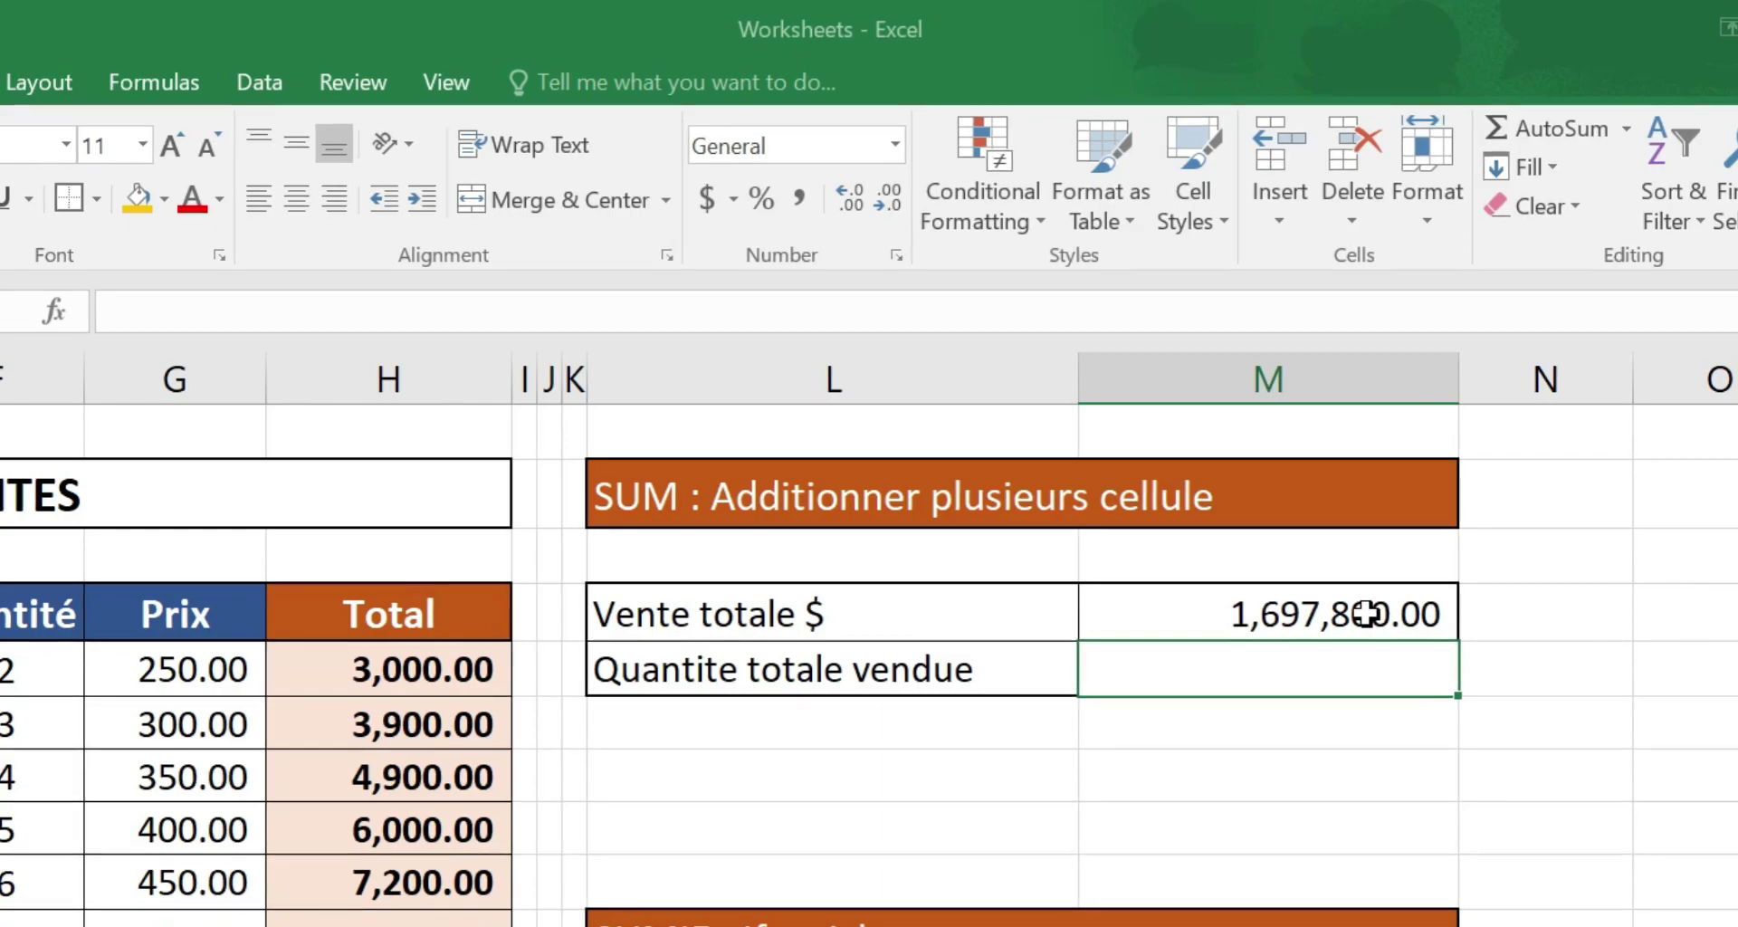
# - Add an automatic SUM of H5:H43 in cell H44 beneath the sales table's Total column
pyautogui.click(1030, 760)
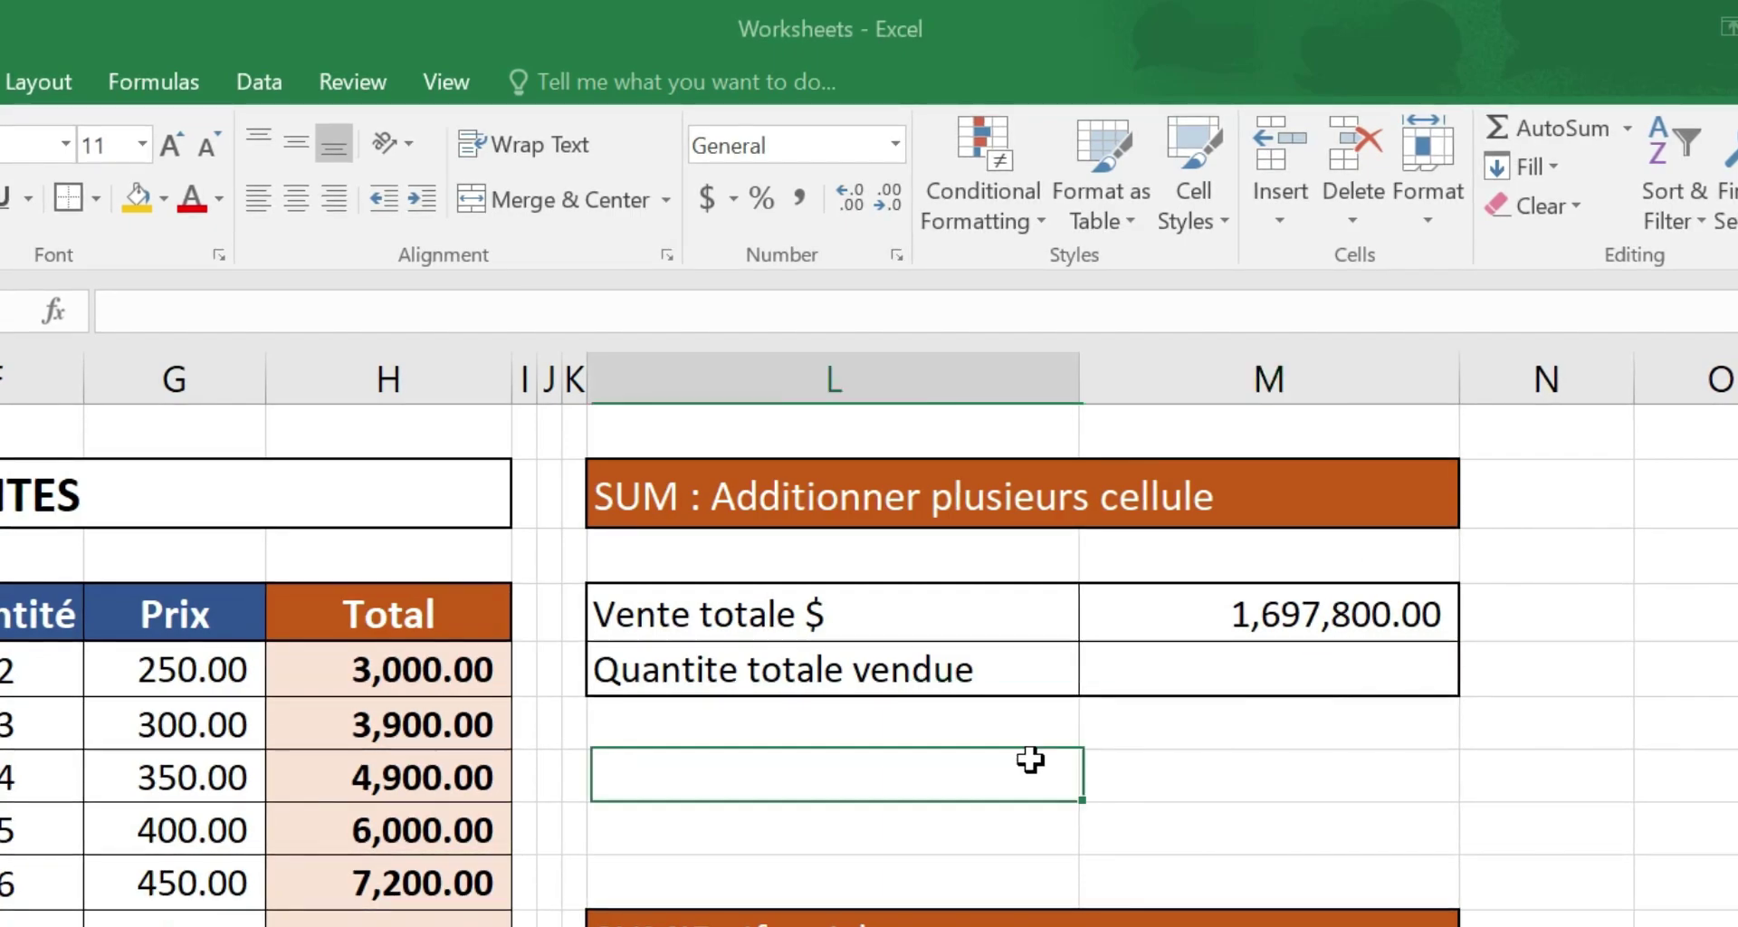
pyautogui.scroll(-13, 770, 720)
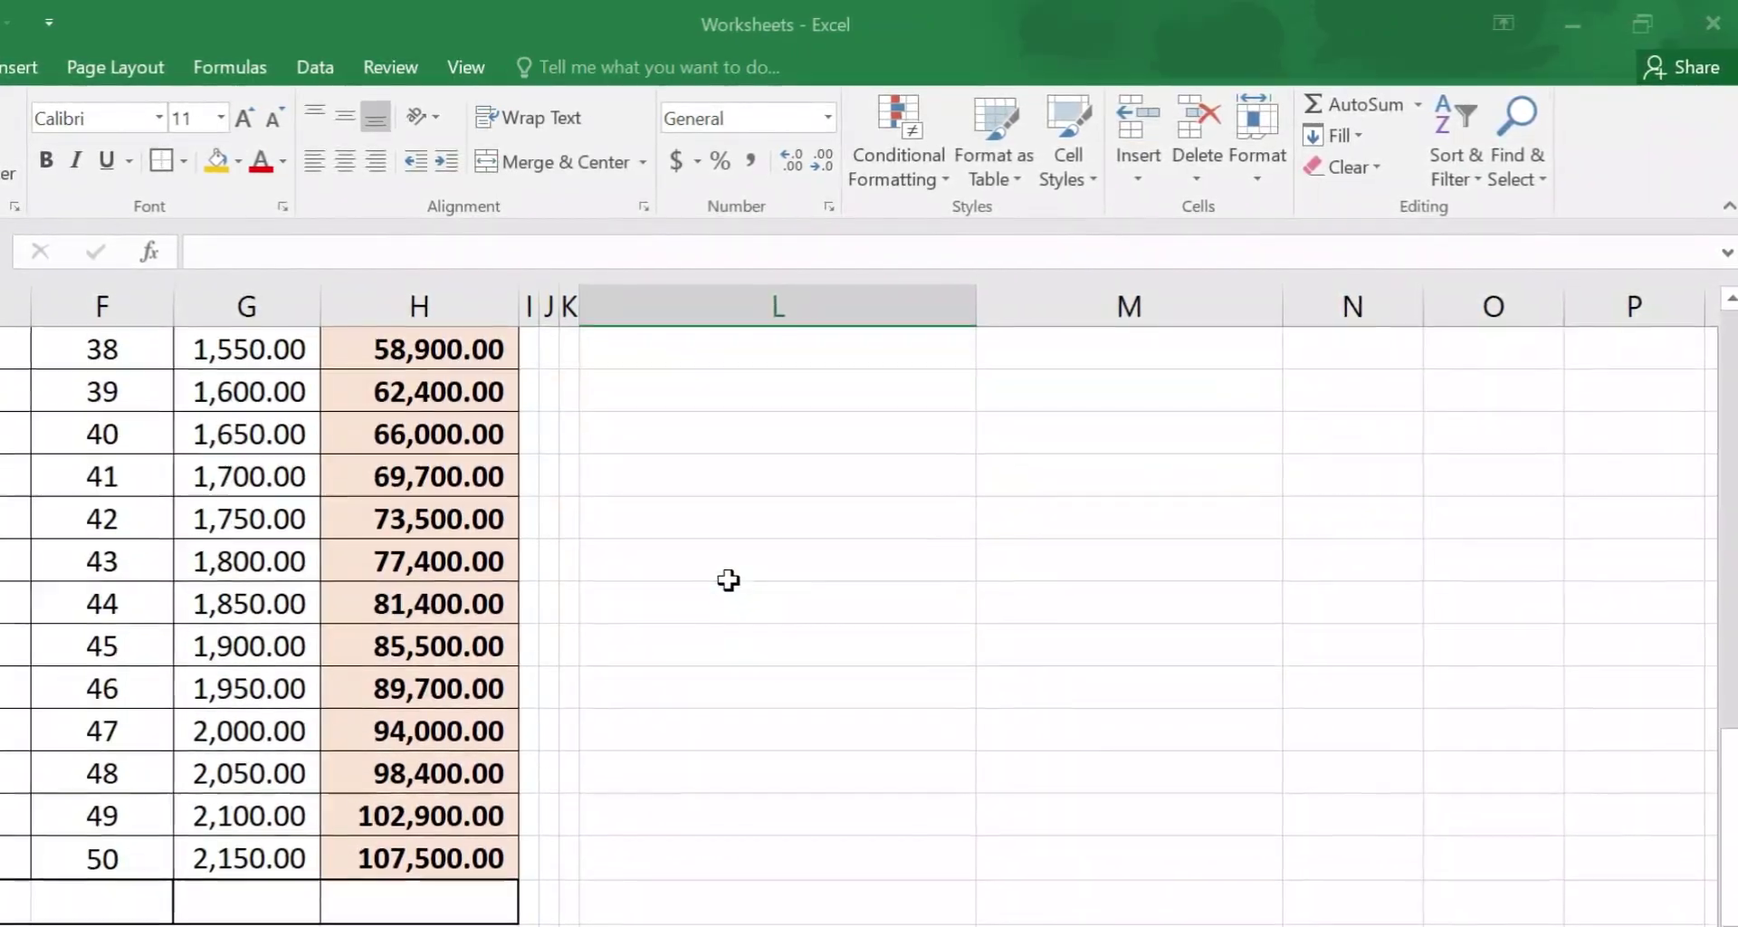
pyautogui.scroll(-1, 715, 615)
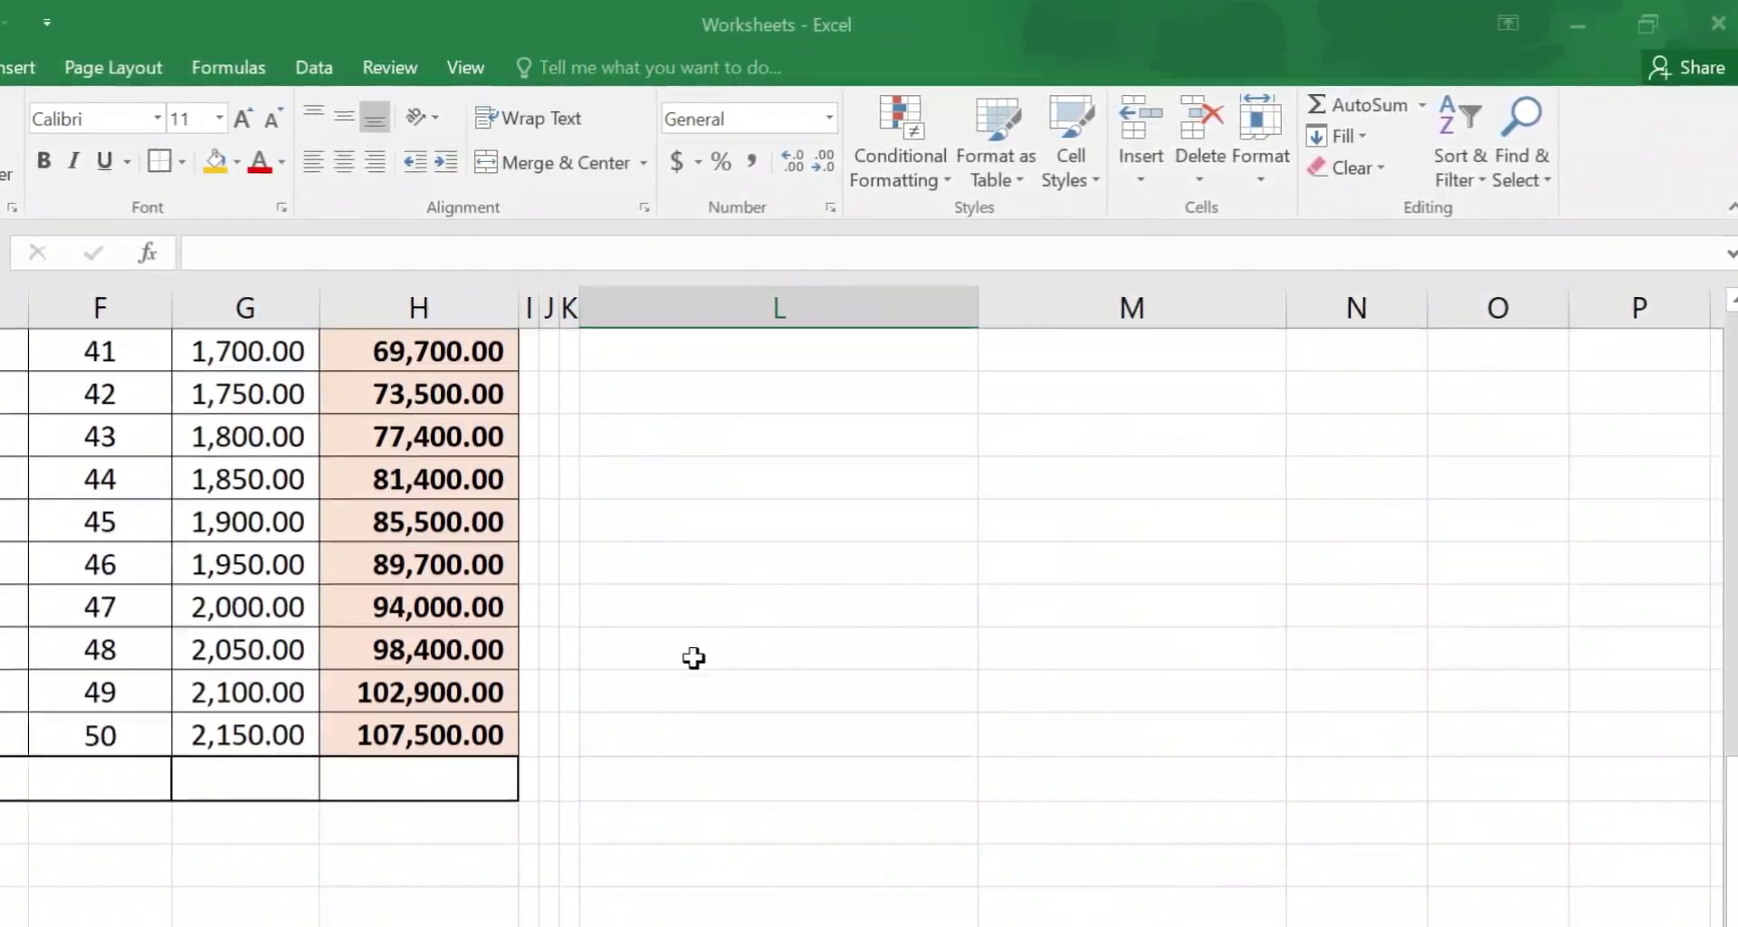
pyautogui.click(454, 778)
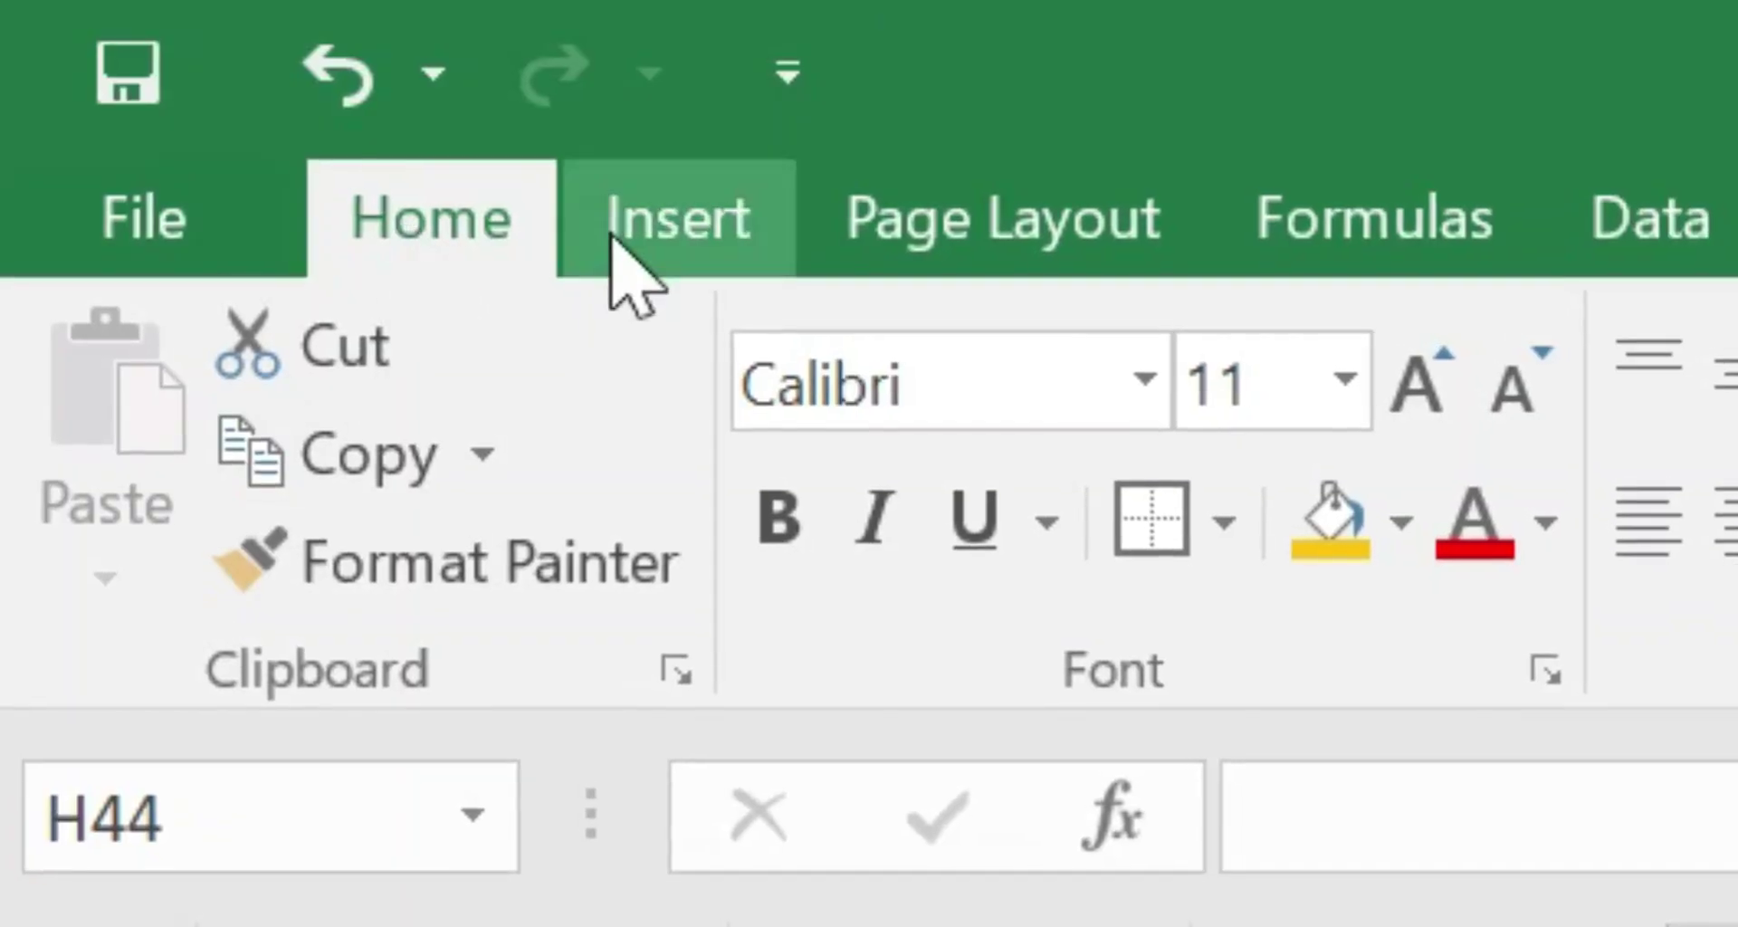
pyautogui.click(610, 237)
pyautogui.click(471, 239)
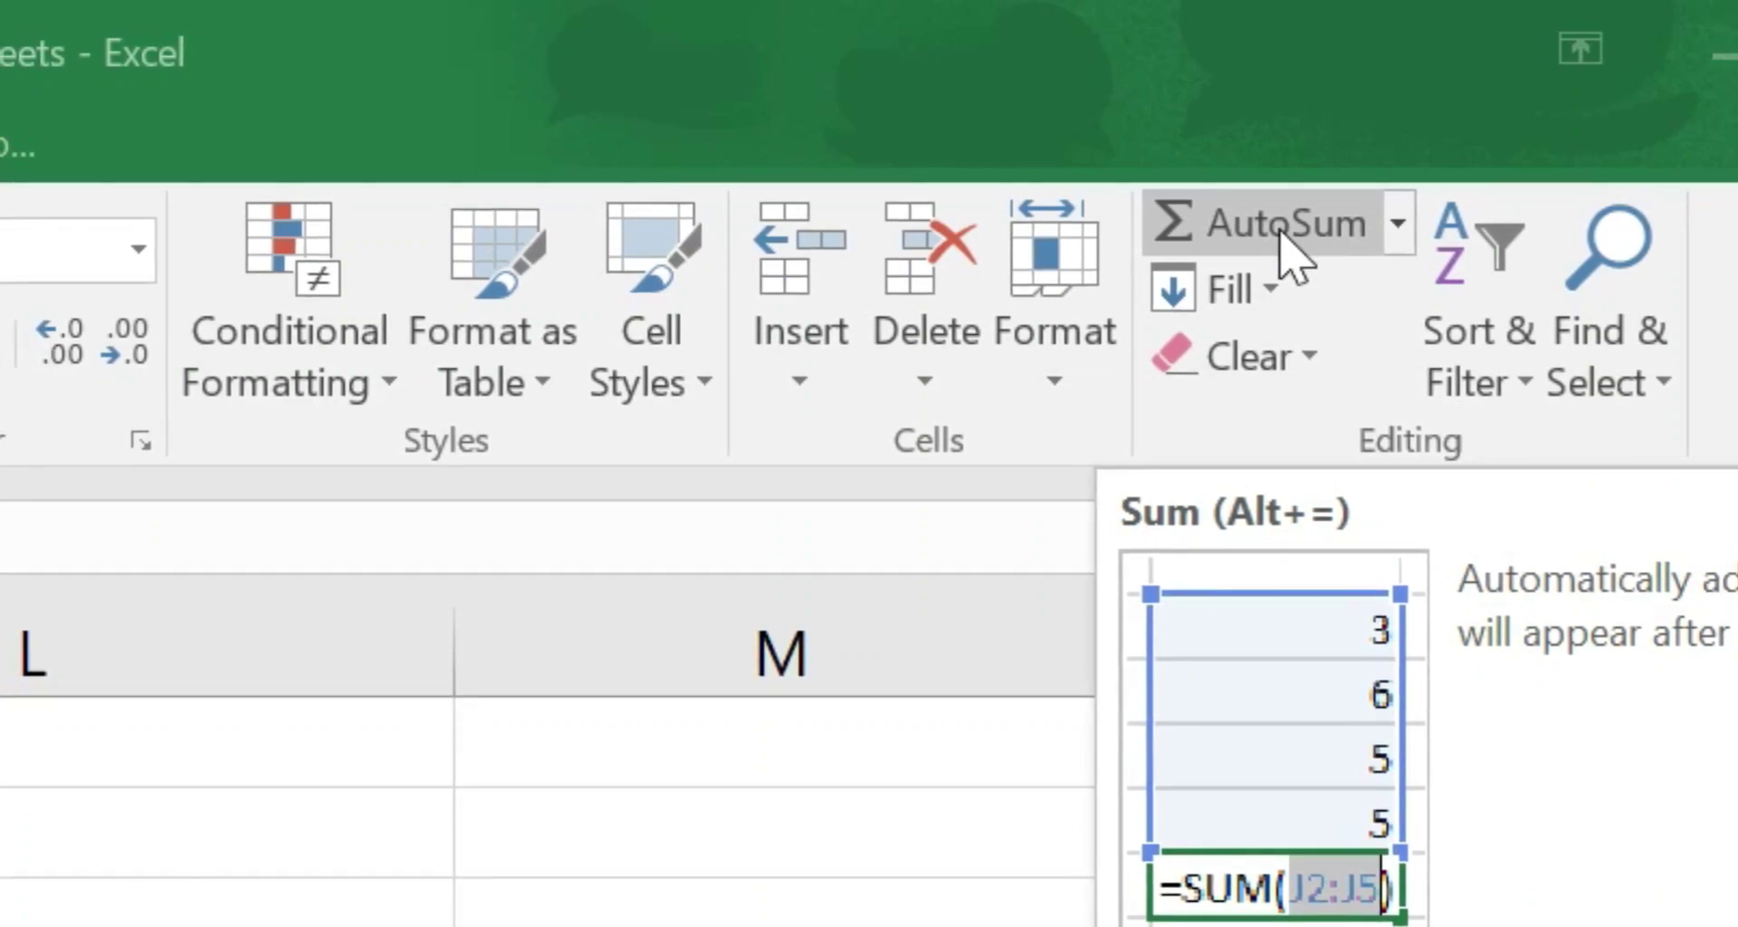
pyautogui.click(1409, 226)
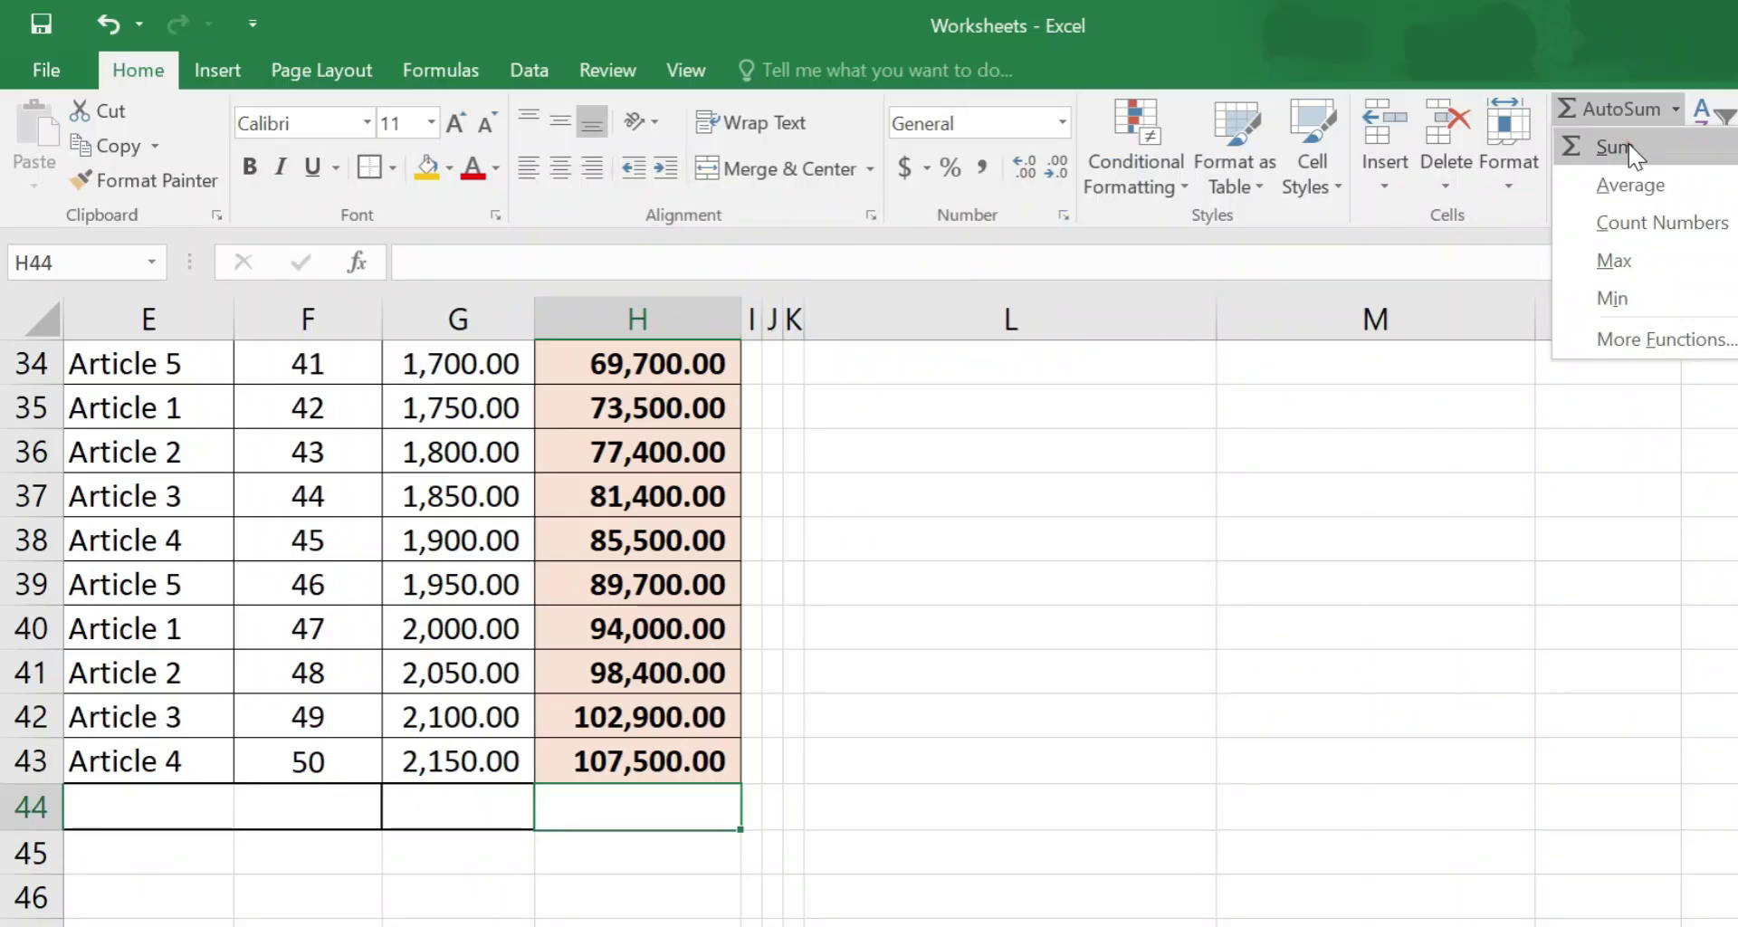
pyautogui.click(1330, 295)
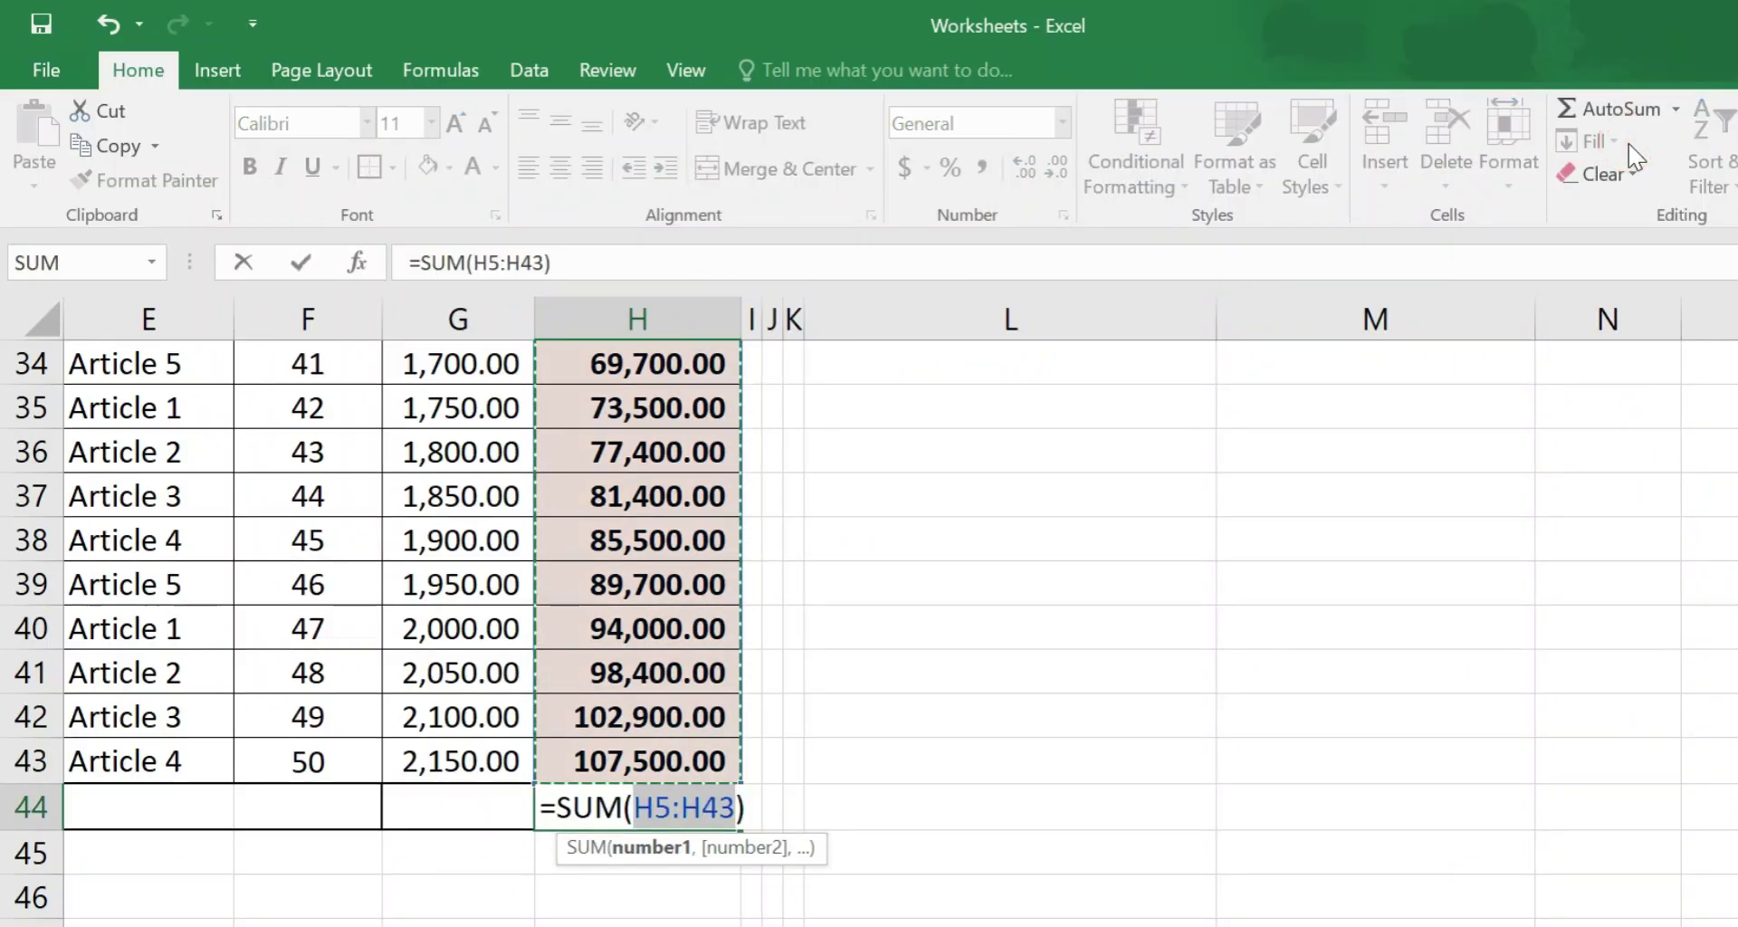
pyautogui.scroll(-1, 731, 772)
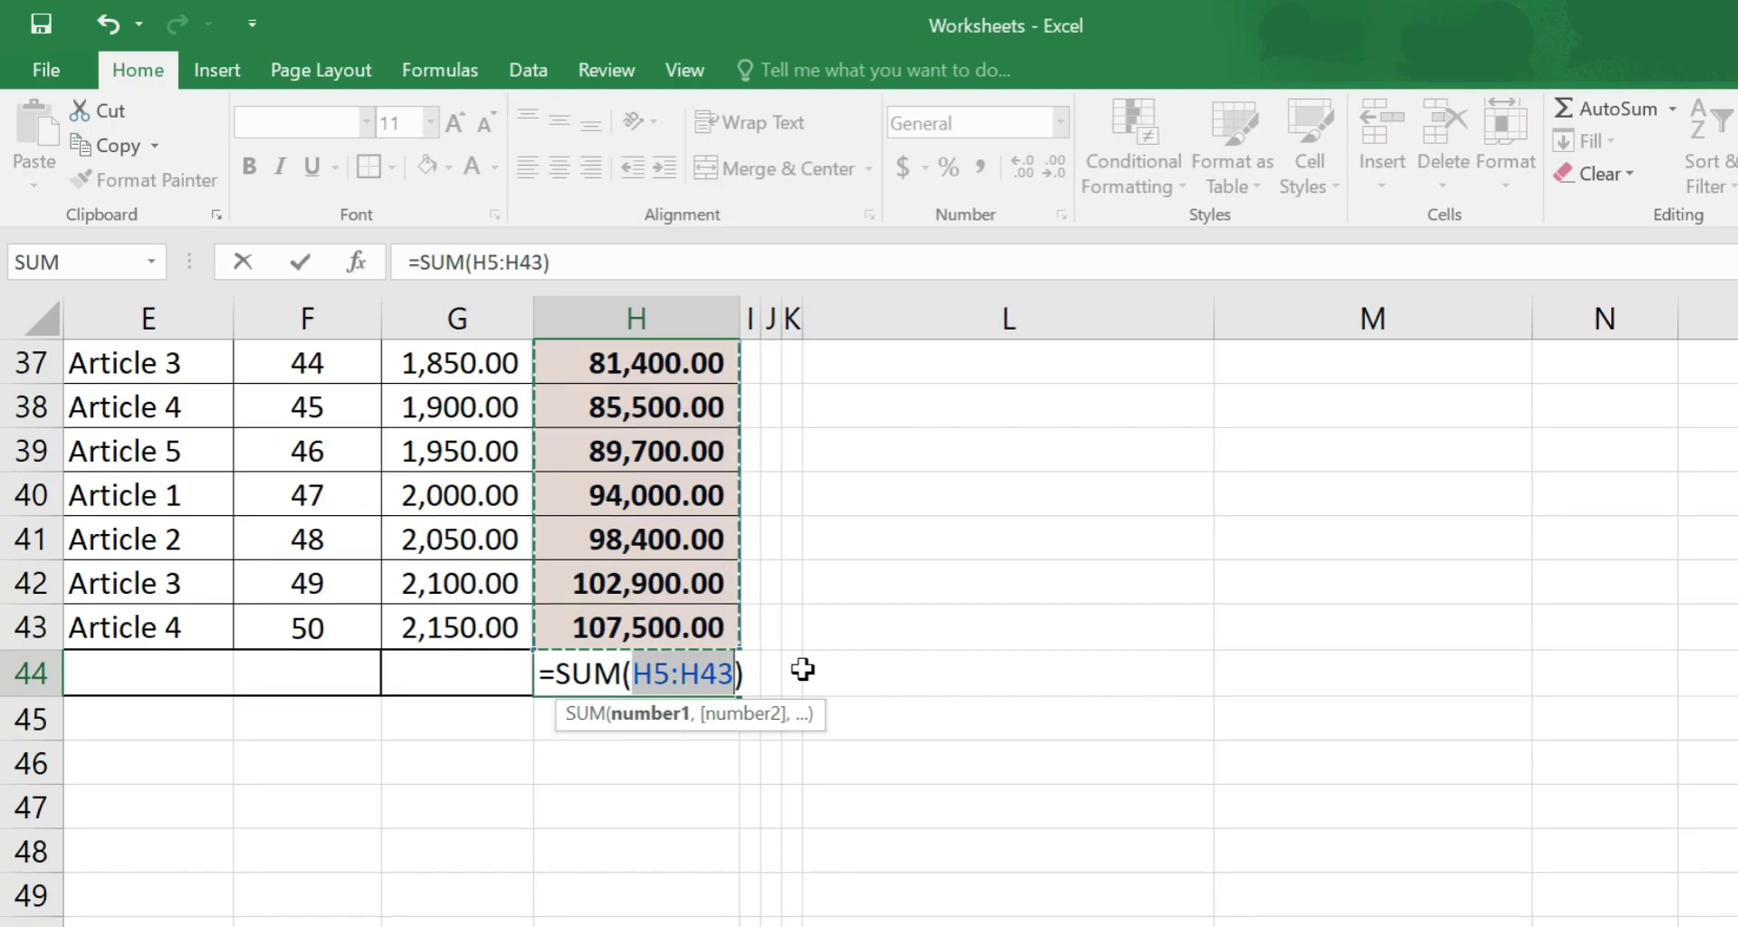
pyautogui.press('Return')
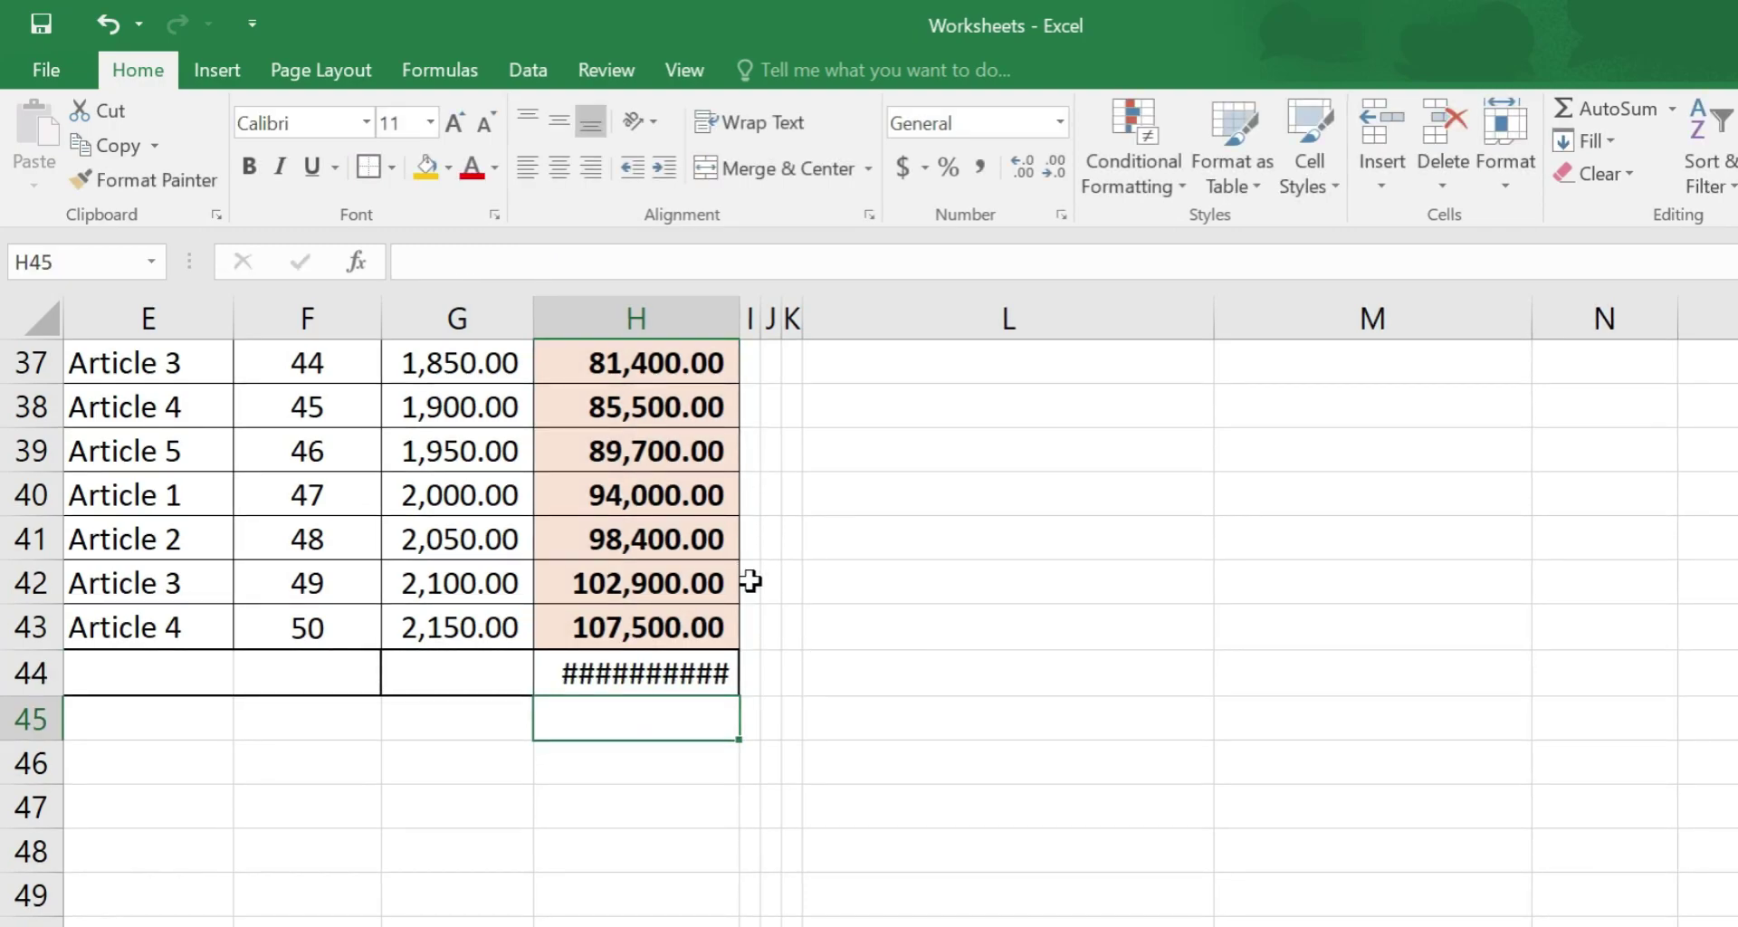
# - Widen the Total column so the sum in H44 fits, and select that cell
pyautogui.click(826, 592)
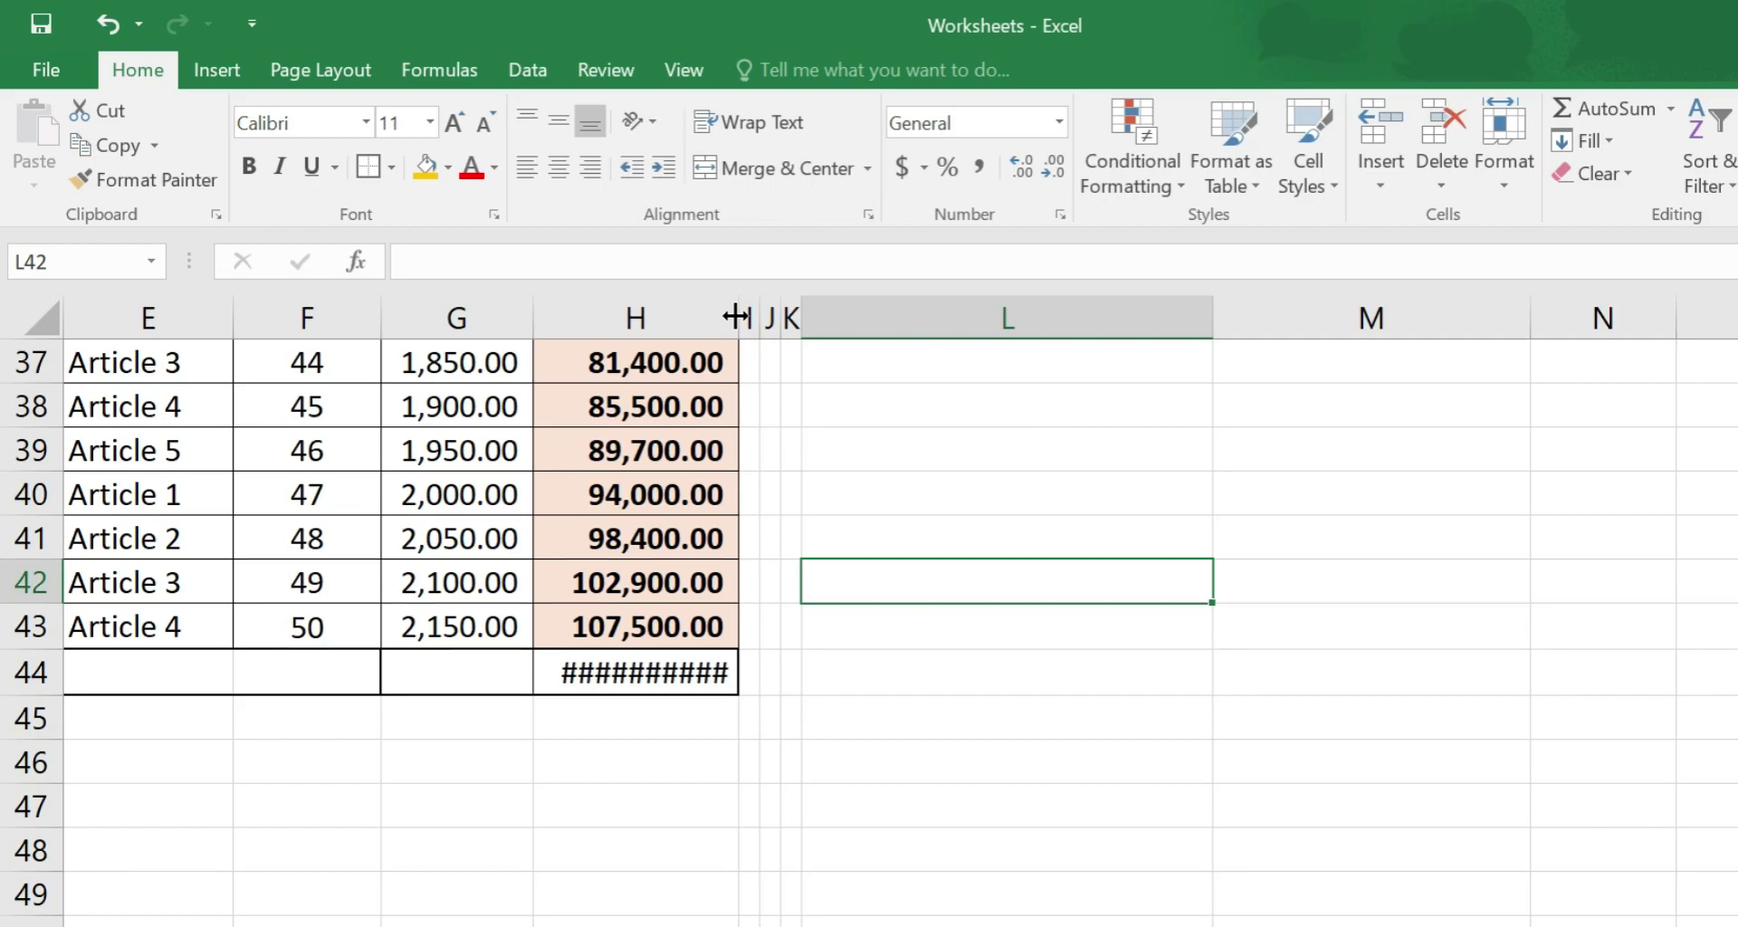
pyautogui.moveTo(736, 316); pyautogui.dragTo(794, 316)
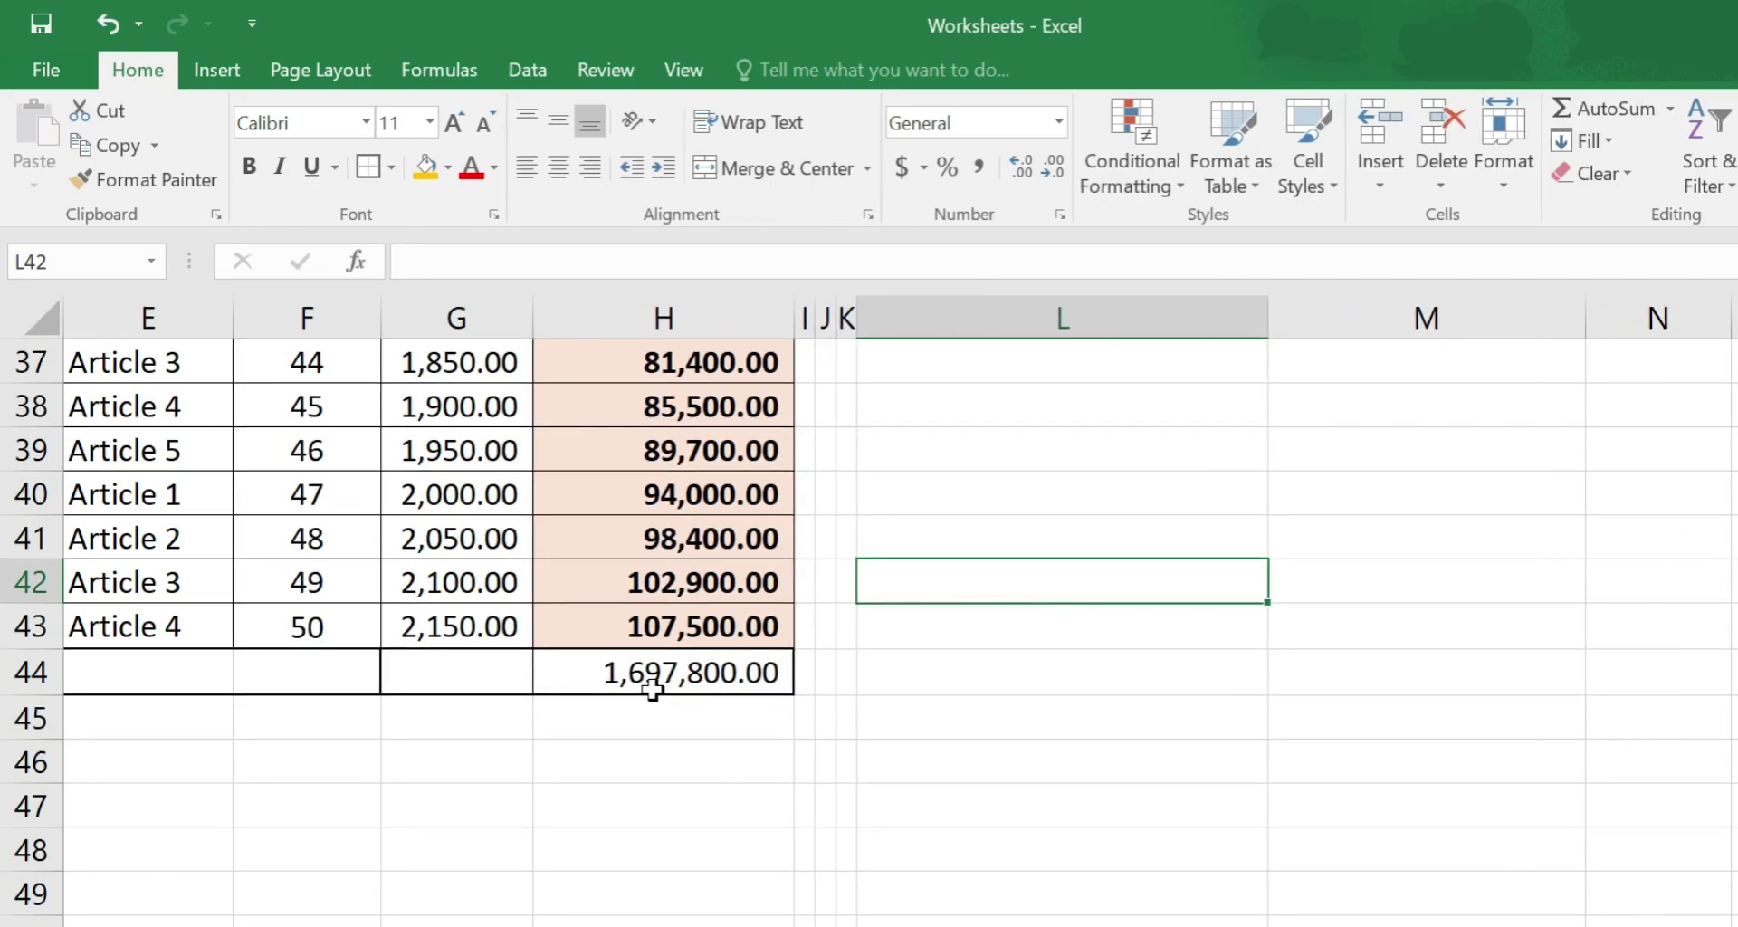
pyautogui.click(744, 678)
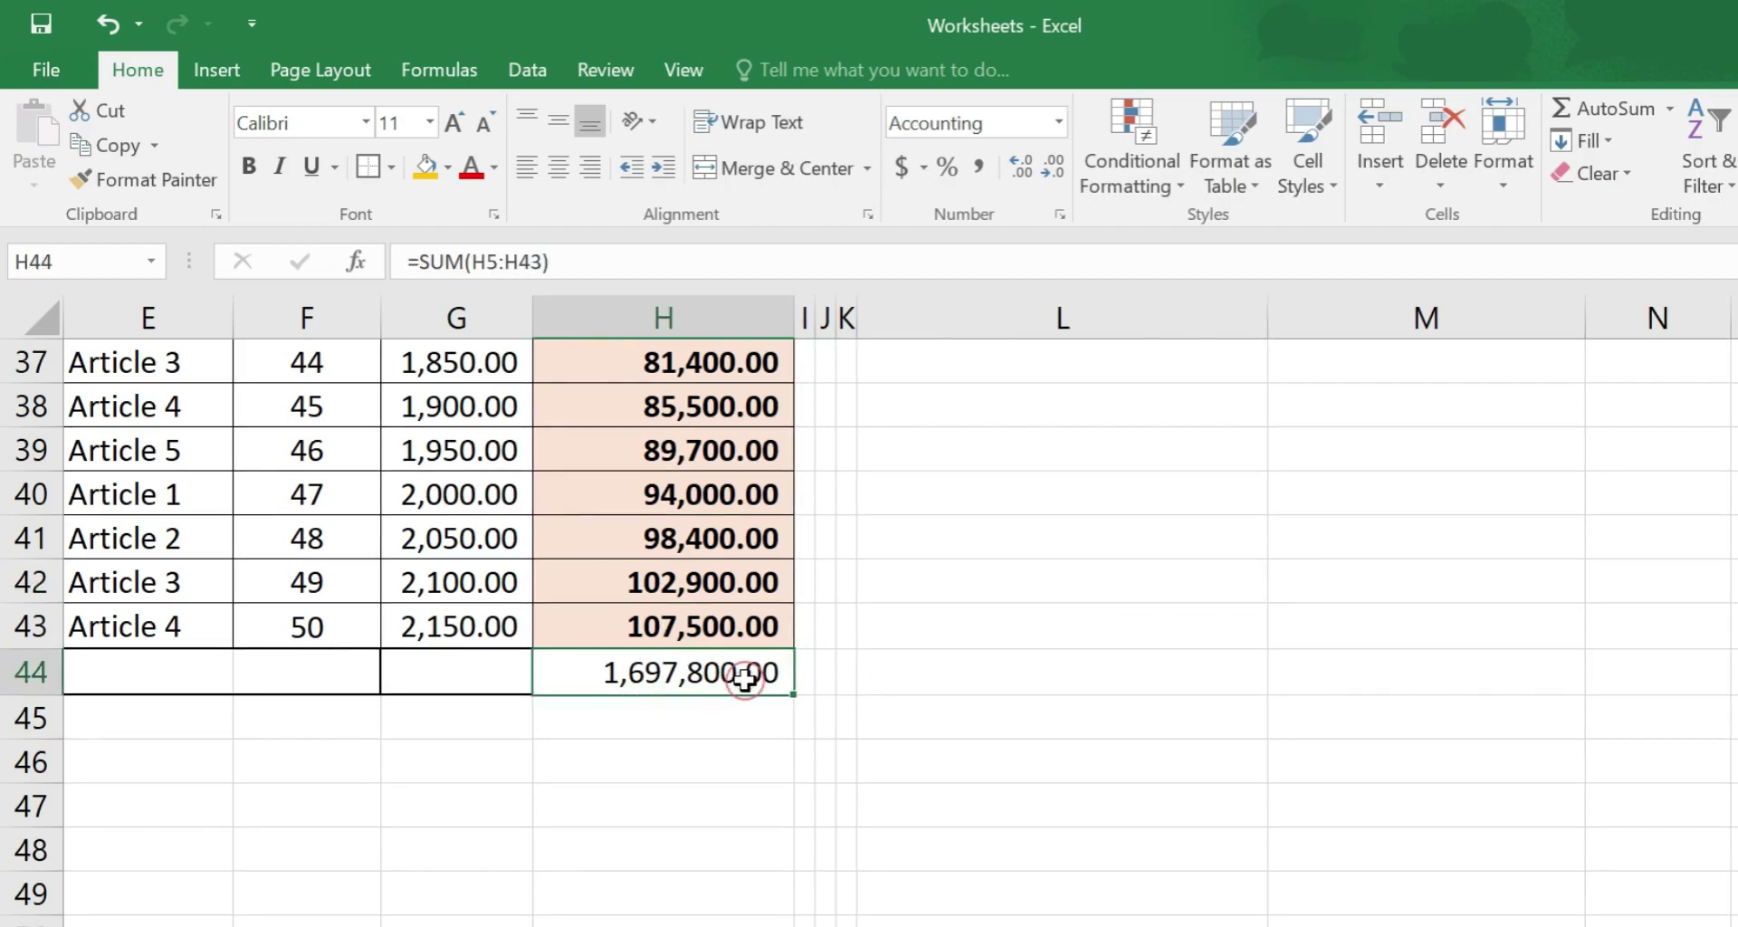
# - Total the Quantité column in the Quantite totale vendue cell with the formula =SUM(F5:F43)
pyautogui.scroll(11, 888, 594)
pyautogui.scroll(1, 1365, 509)
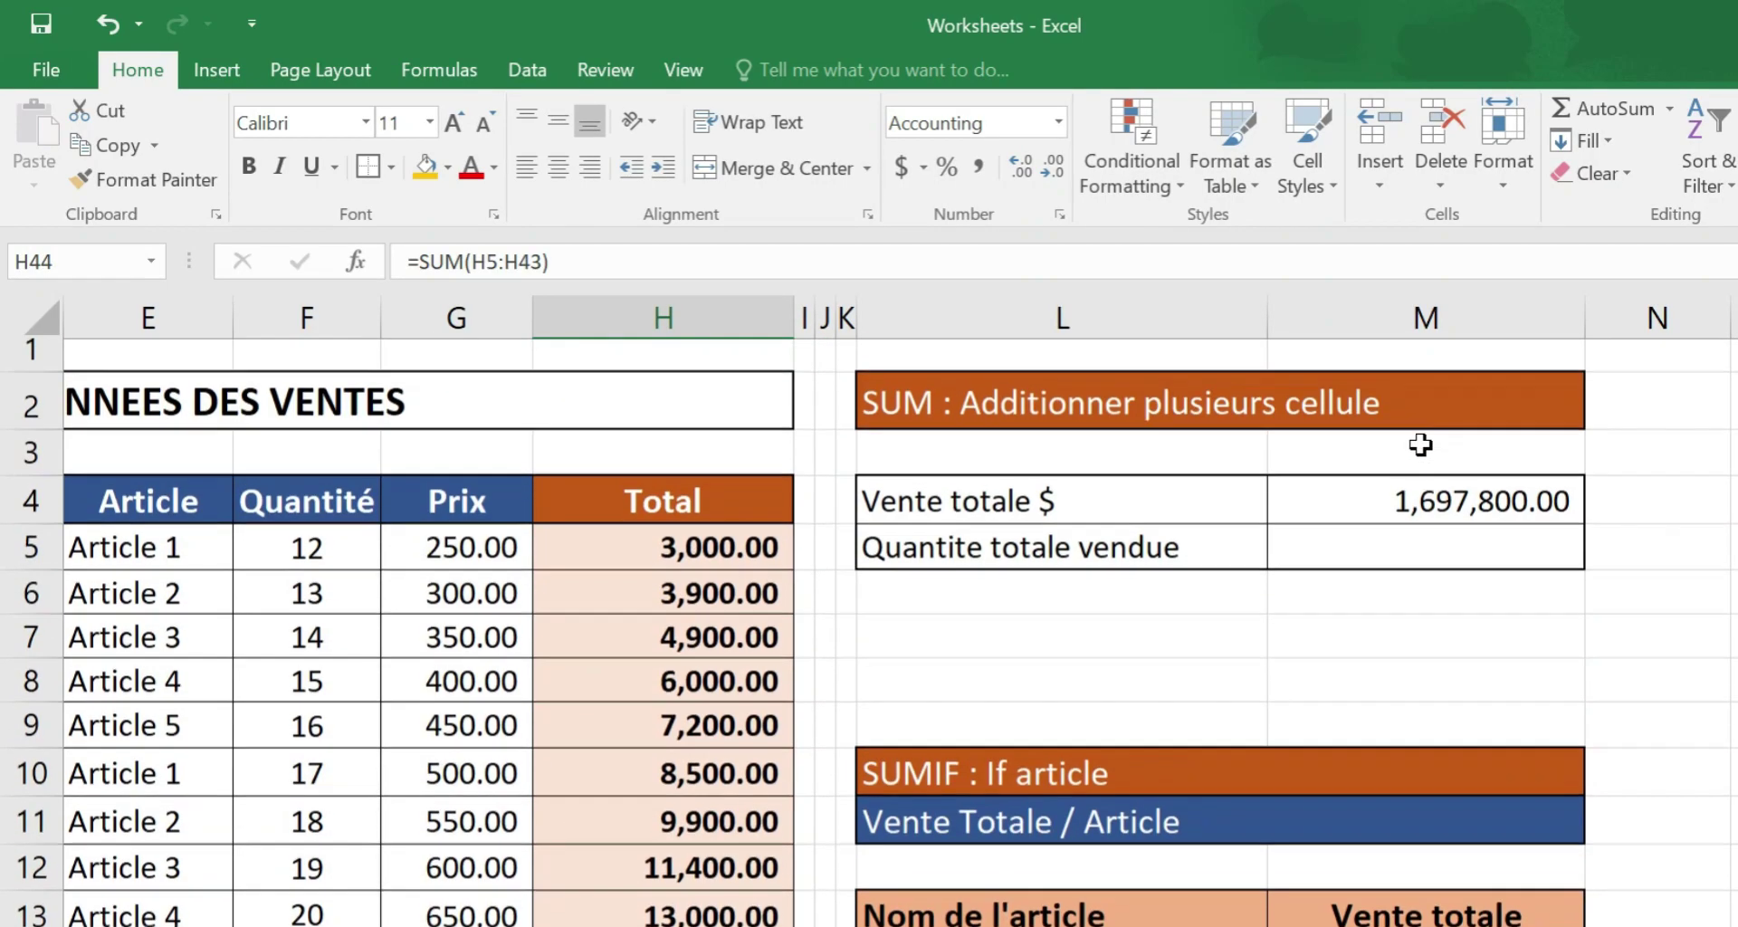
pyautogui.click(1446, 516)
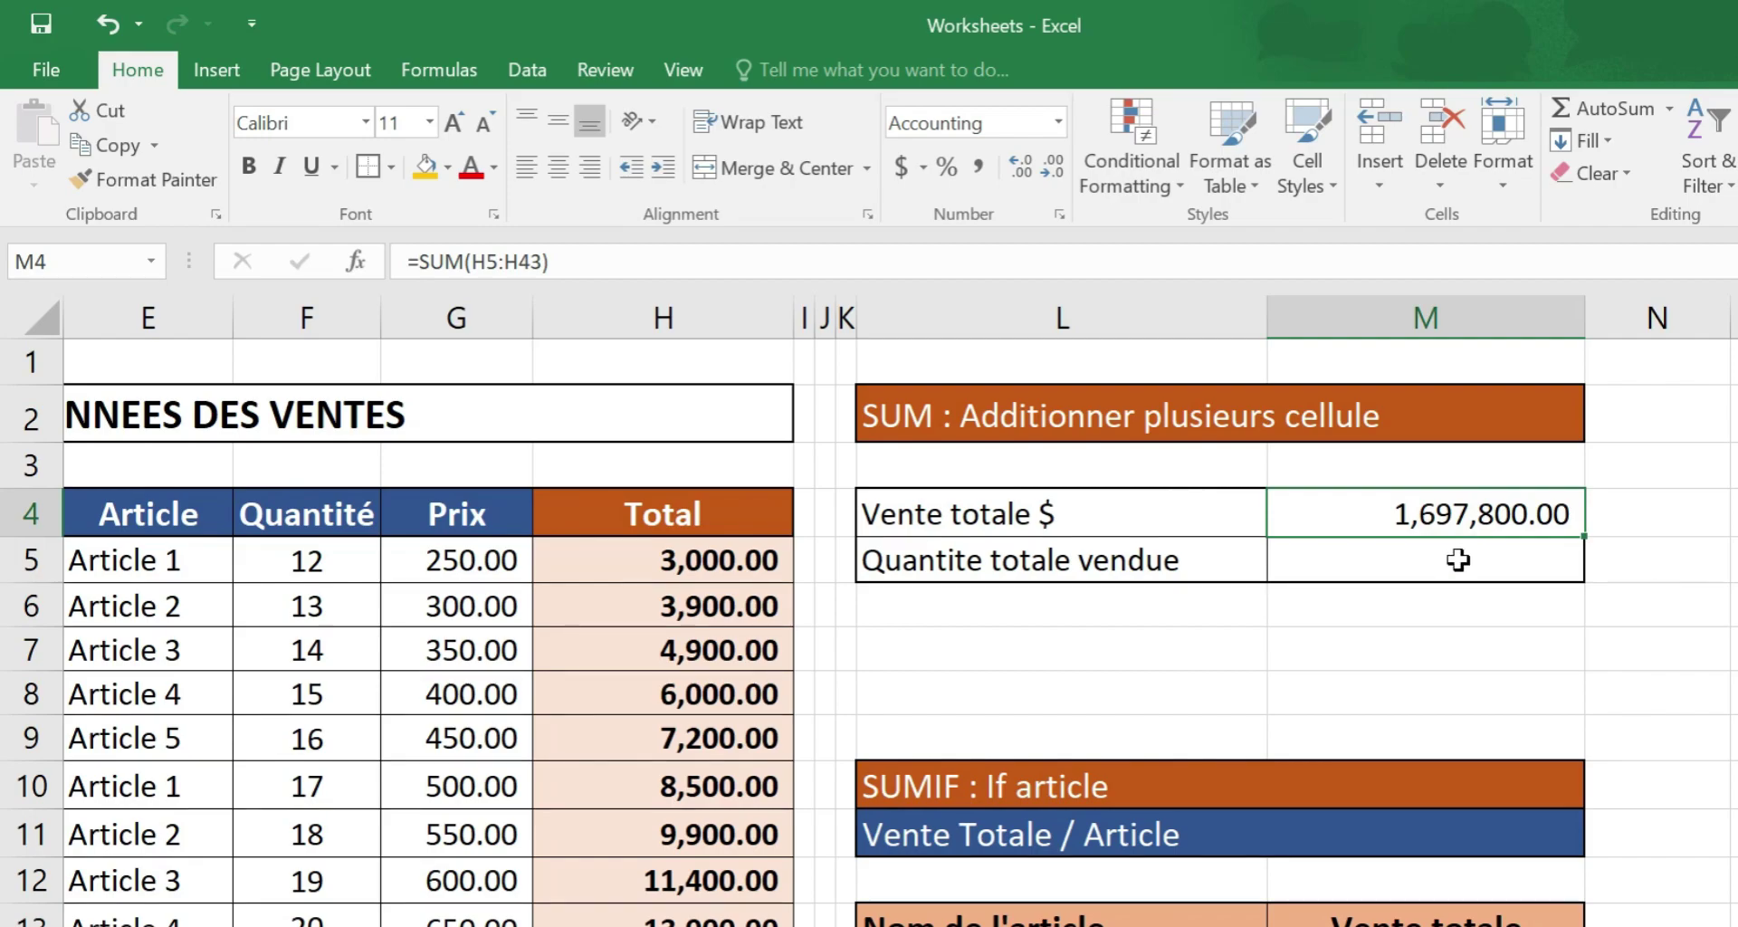
pyautogui.click(1164, 611)
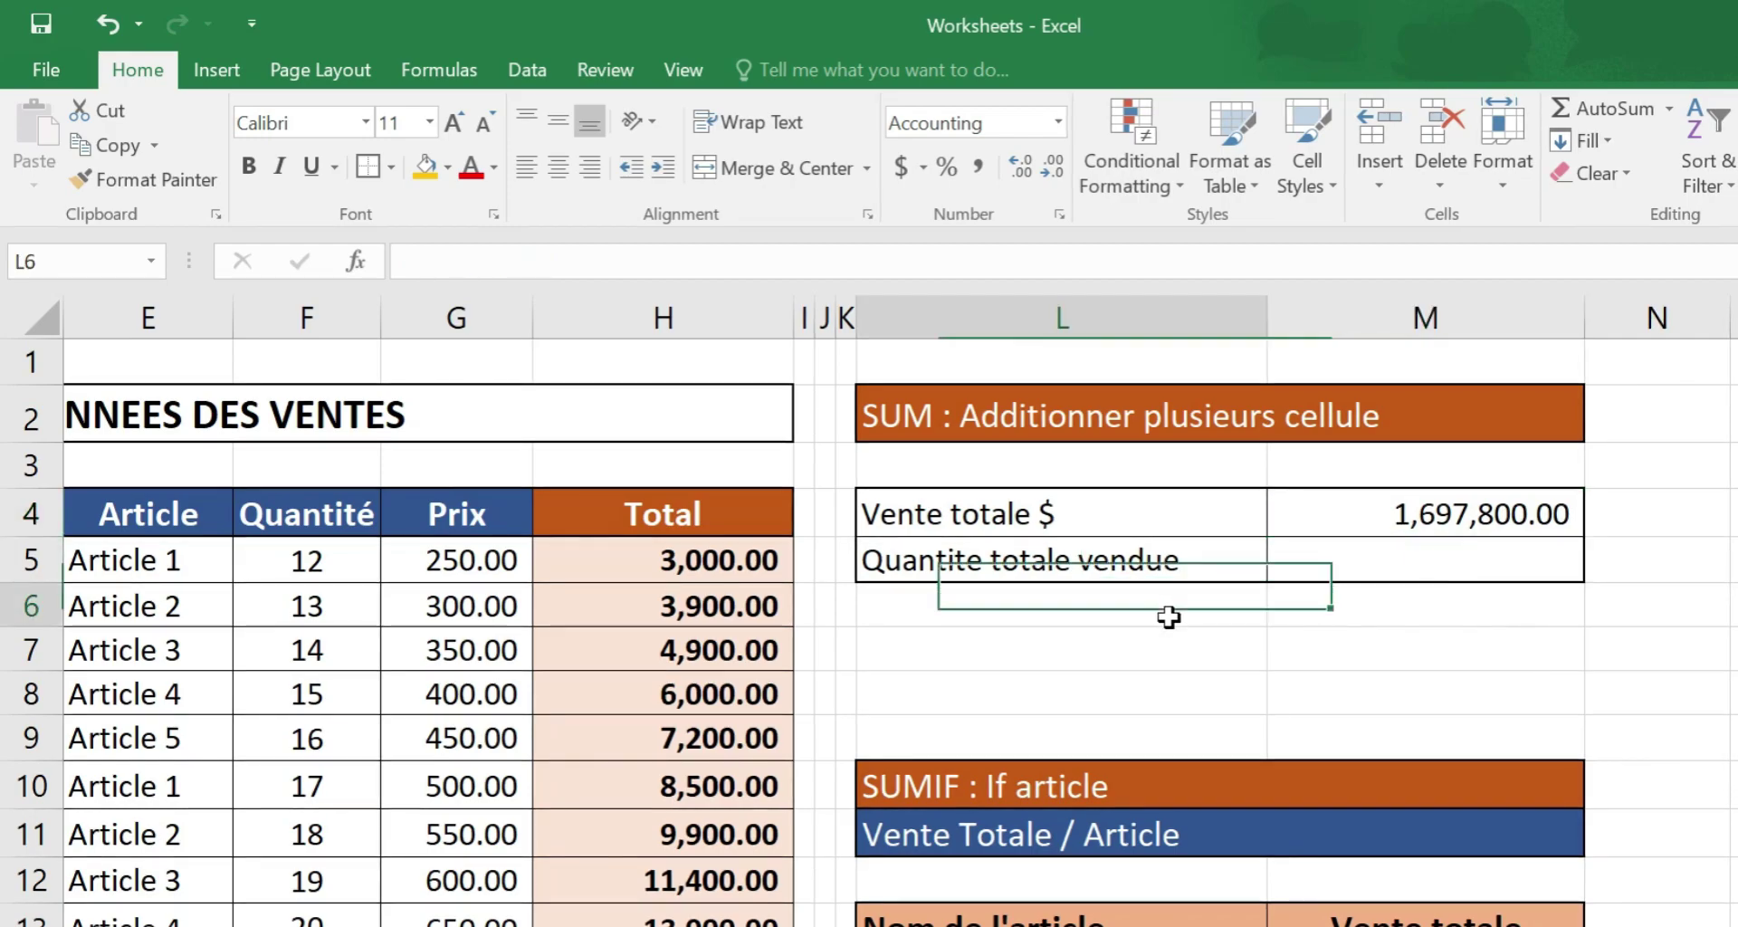
pyautogui.click(1337, 558)
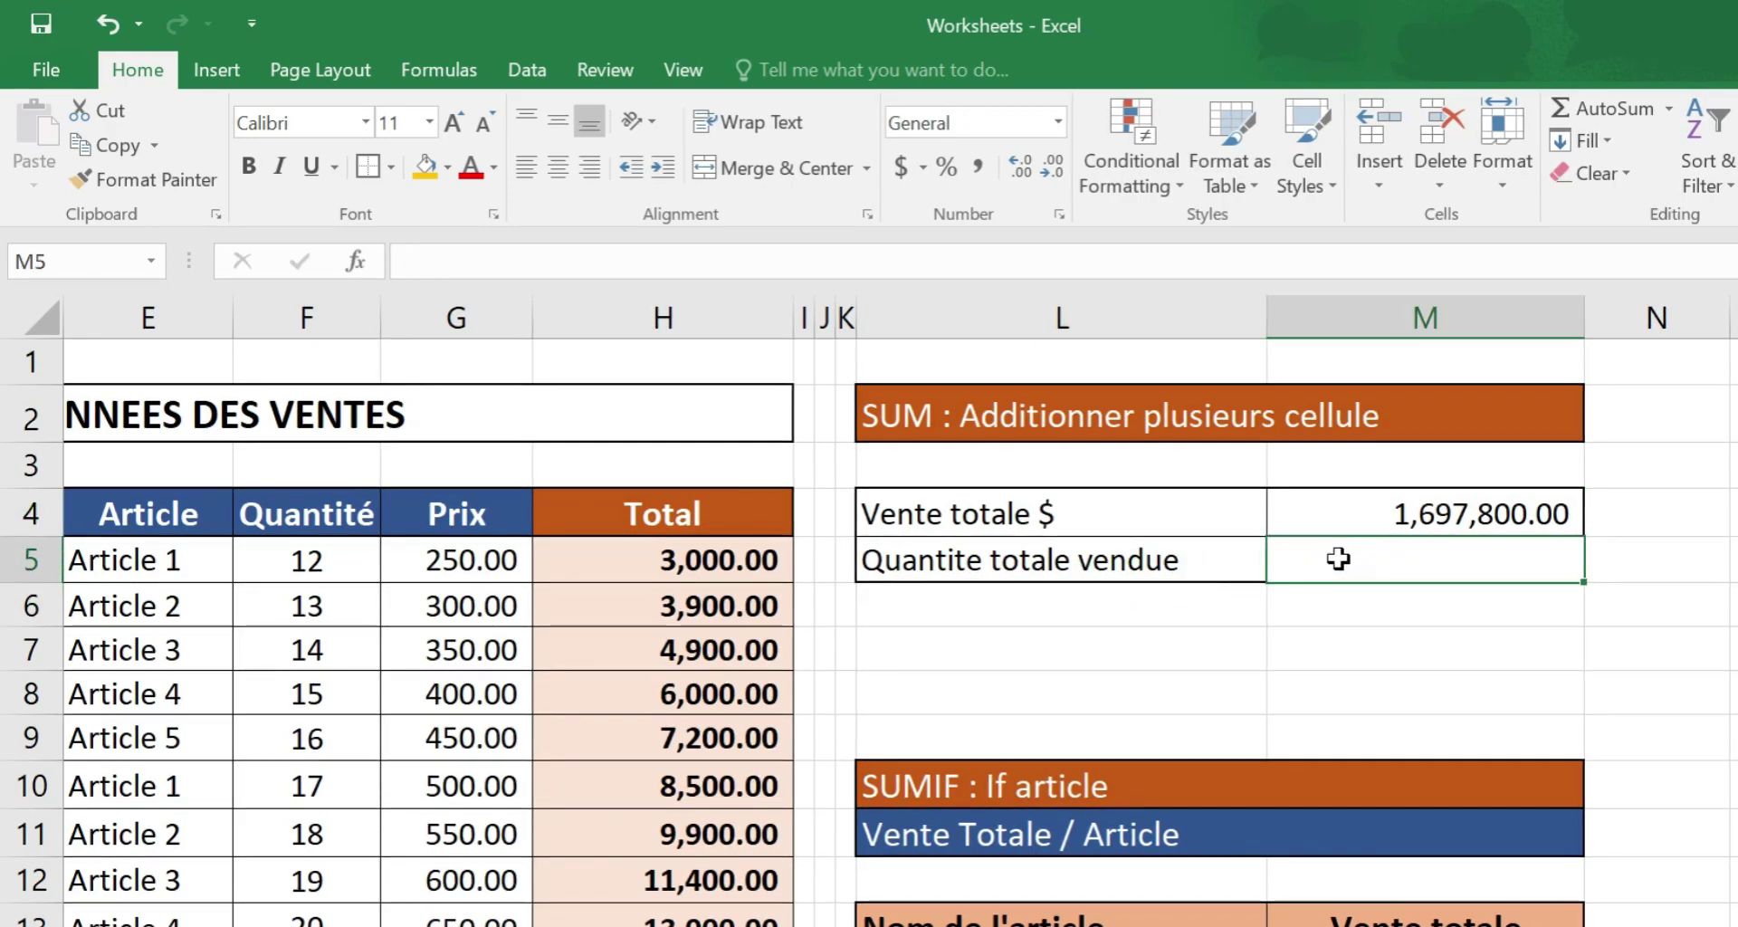
pyautogui.write('=')
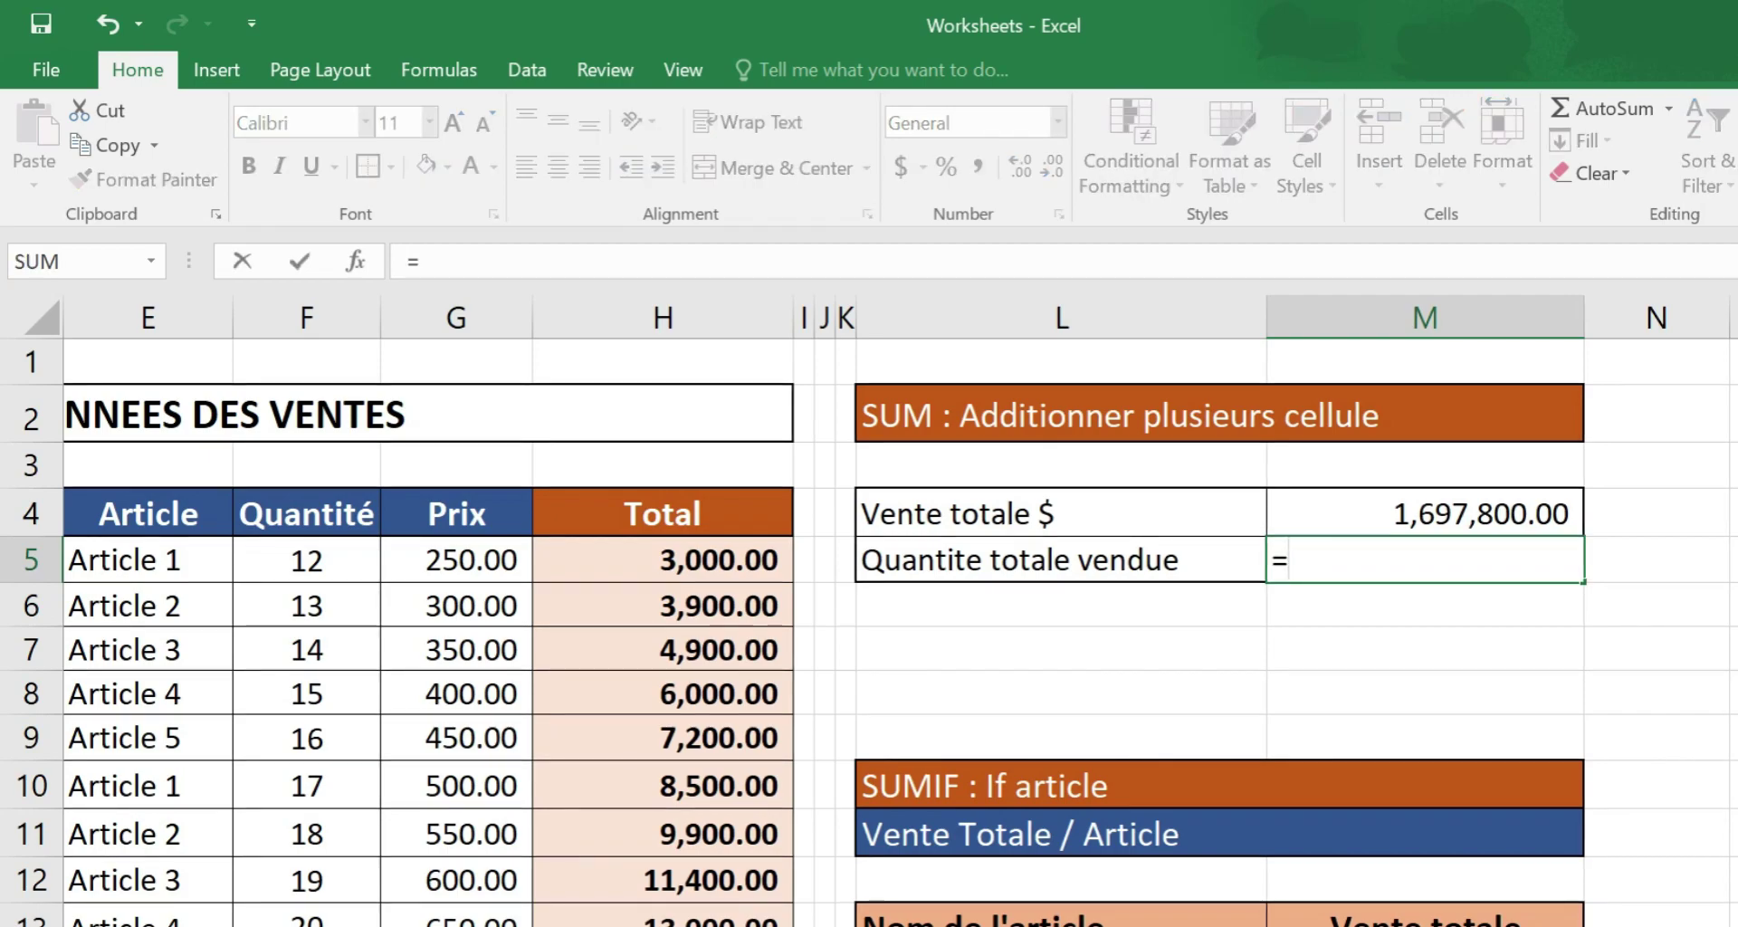
pyautogui.write('sum')
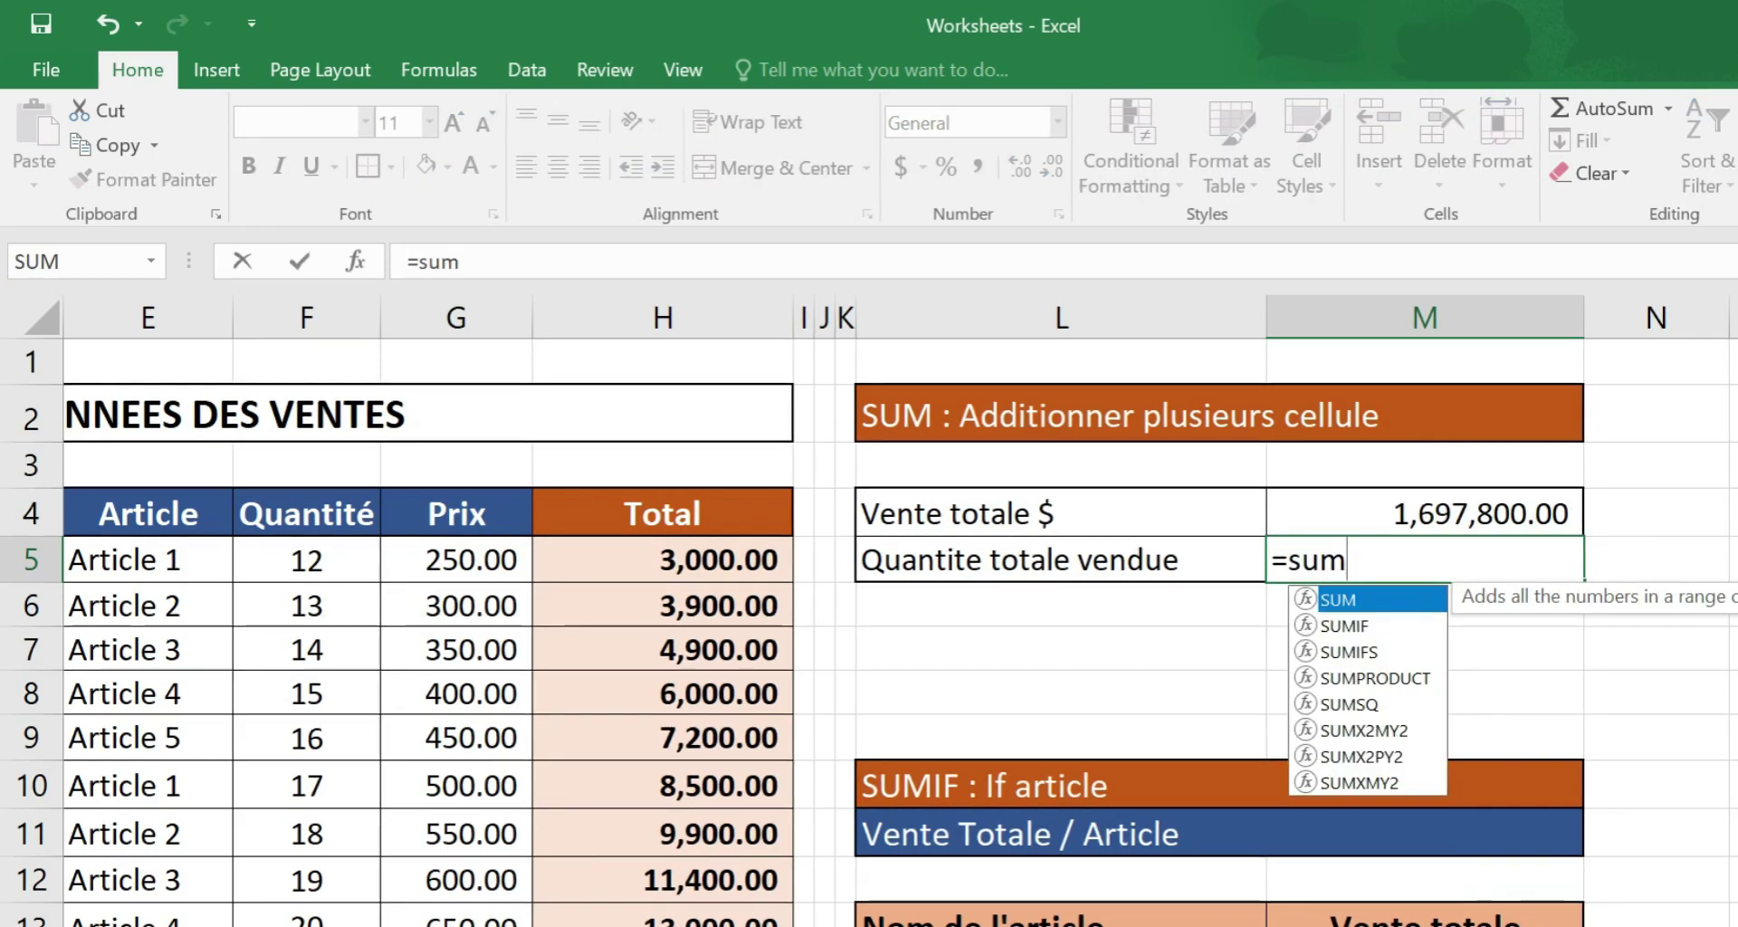
pyautogui.press('Tab')
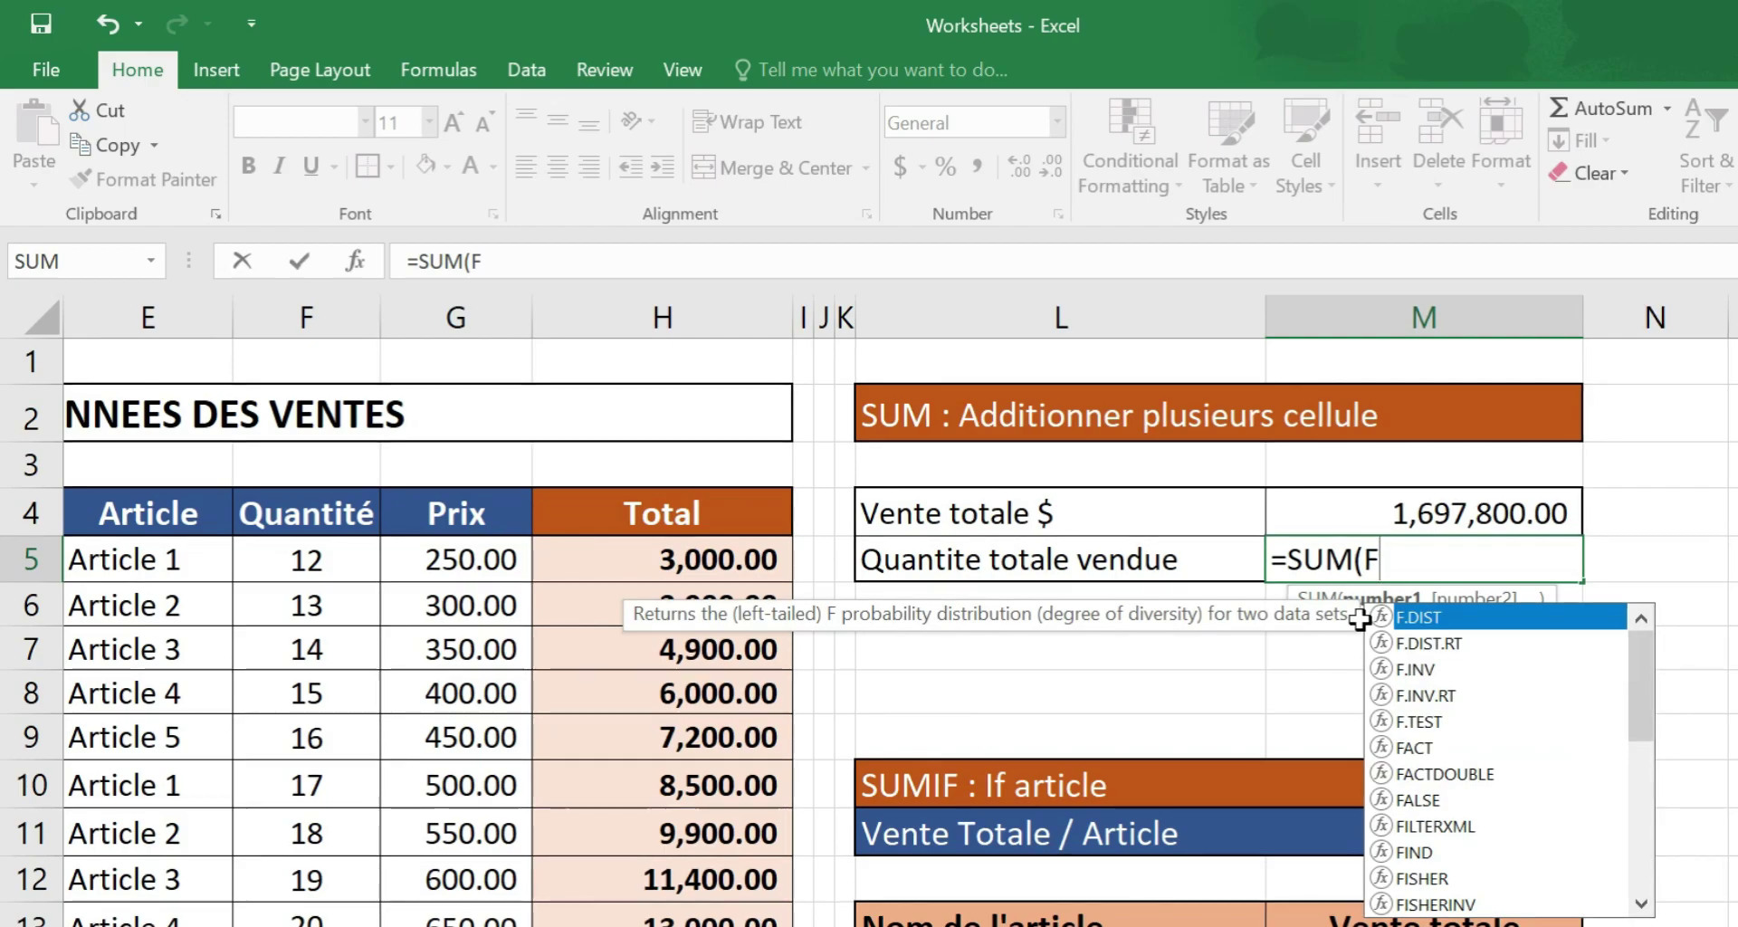
pyautogui.write('5:F')
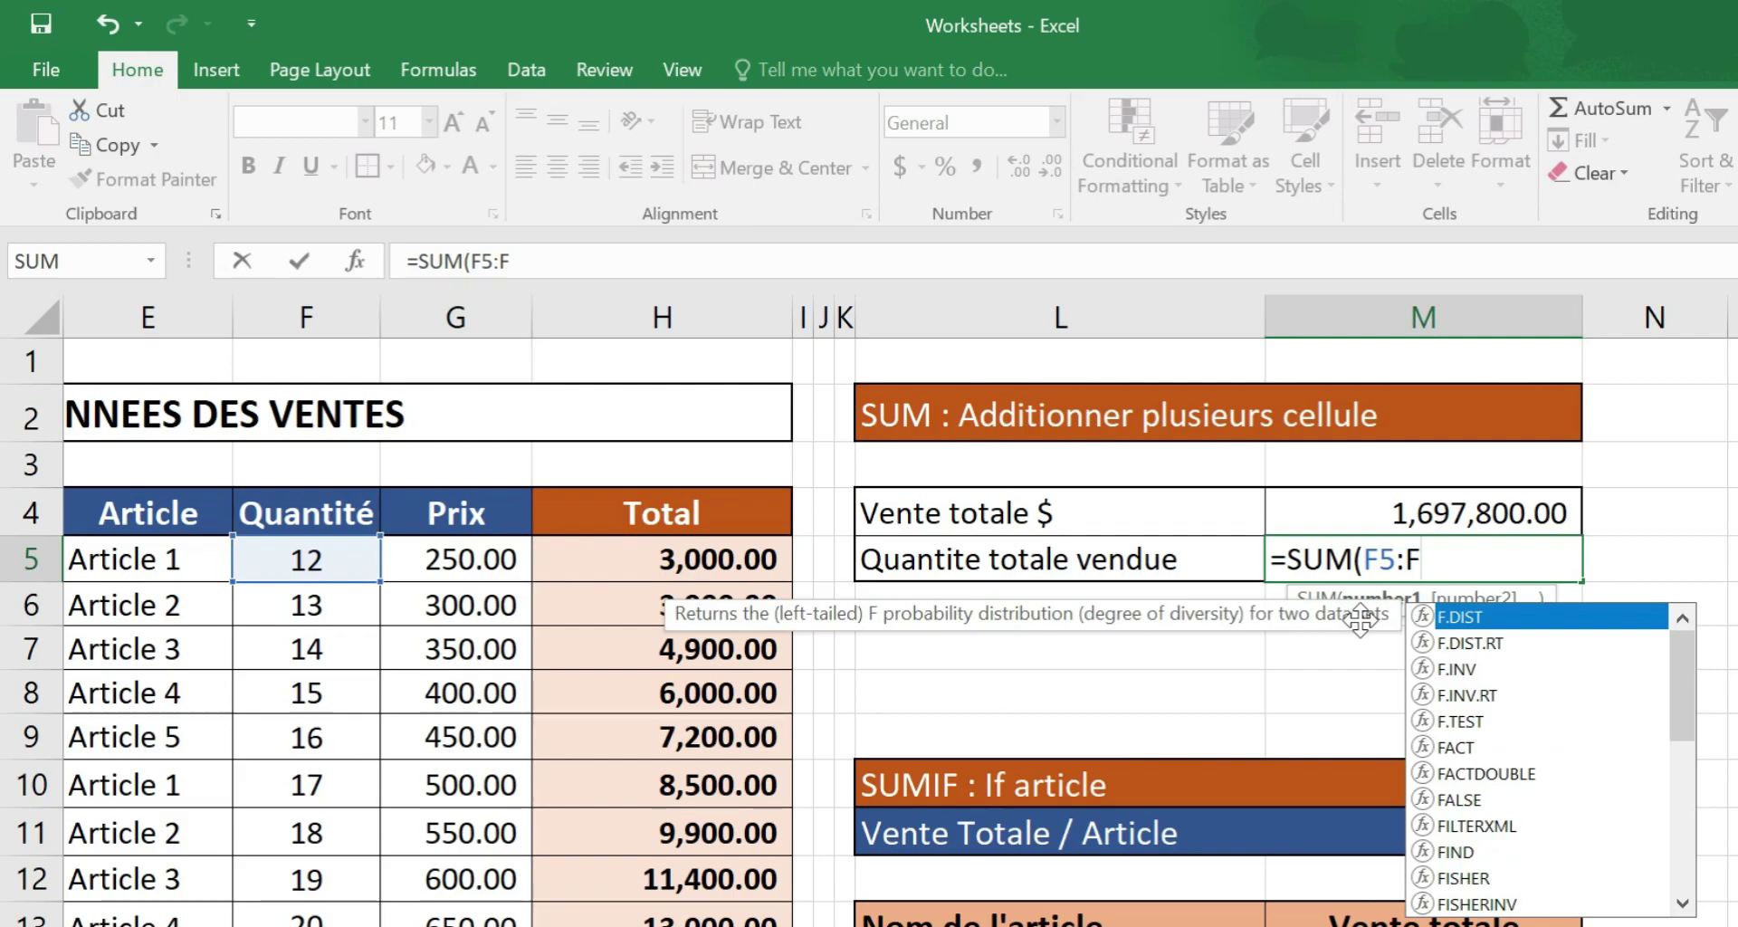
pyautogui.write('43')
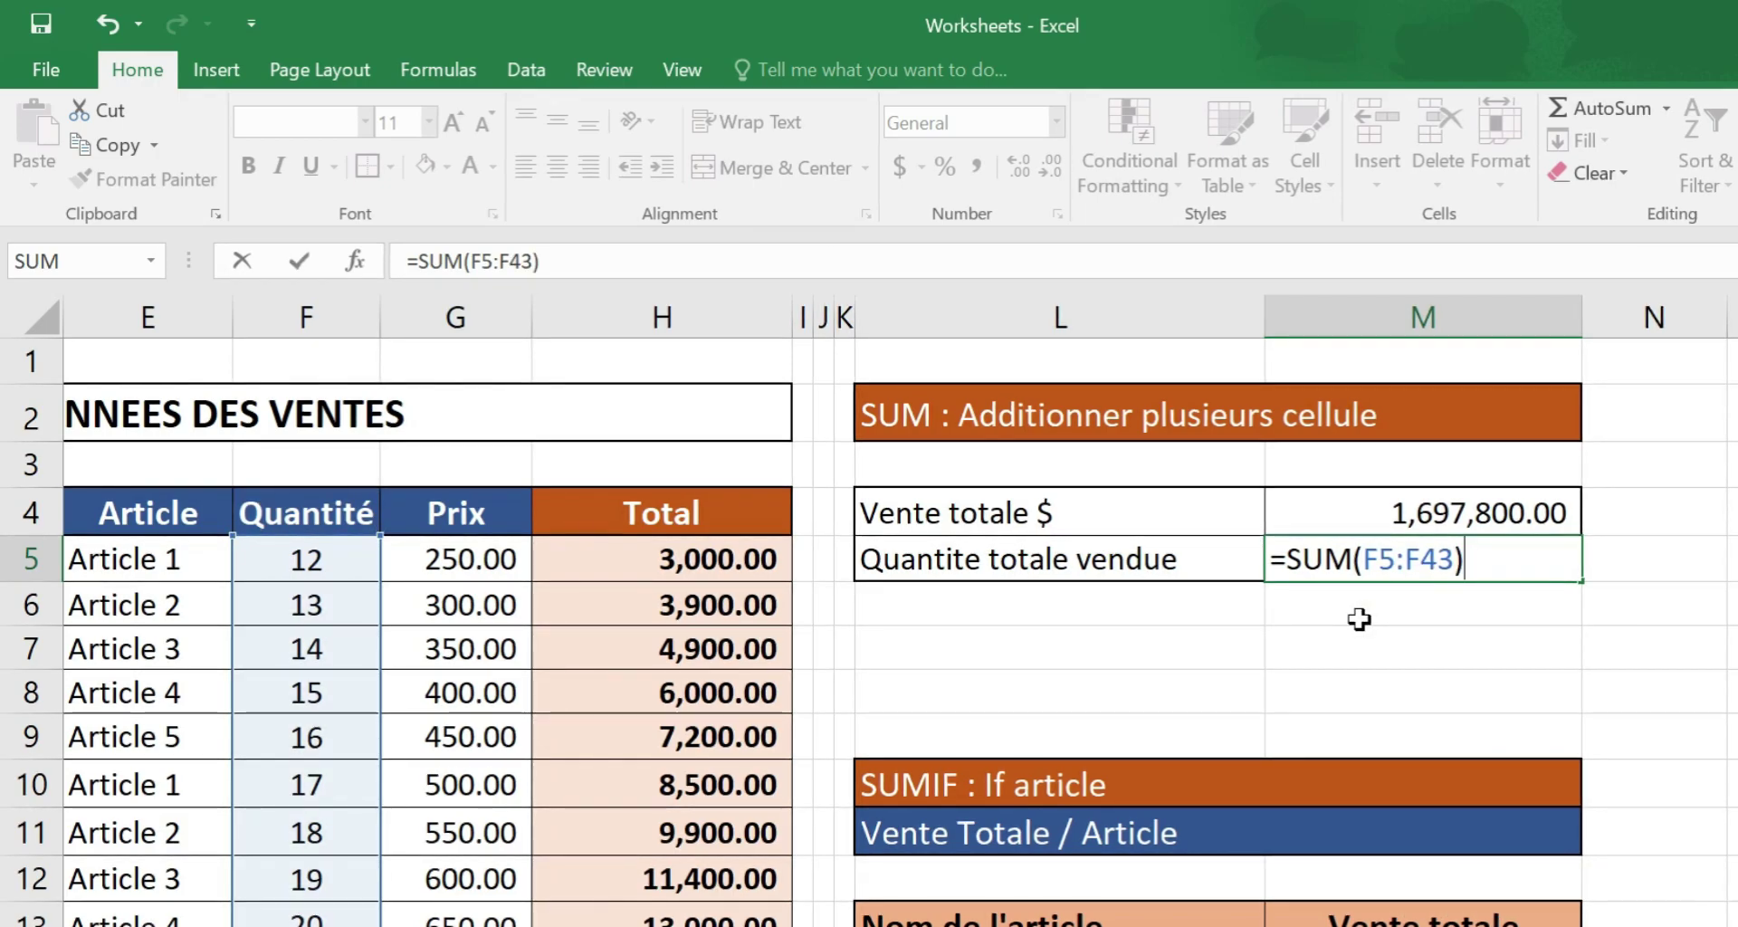
pyautogui.press('Return')
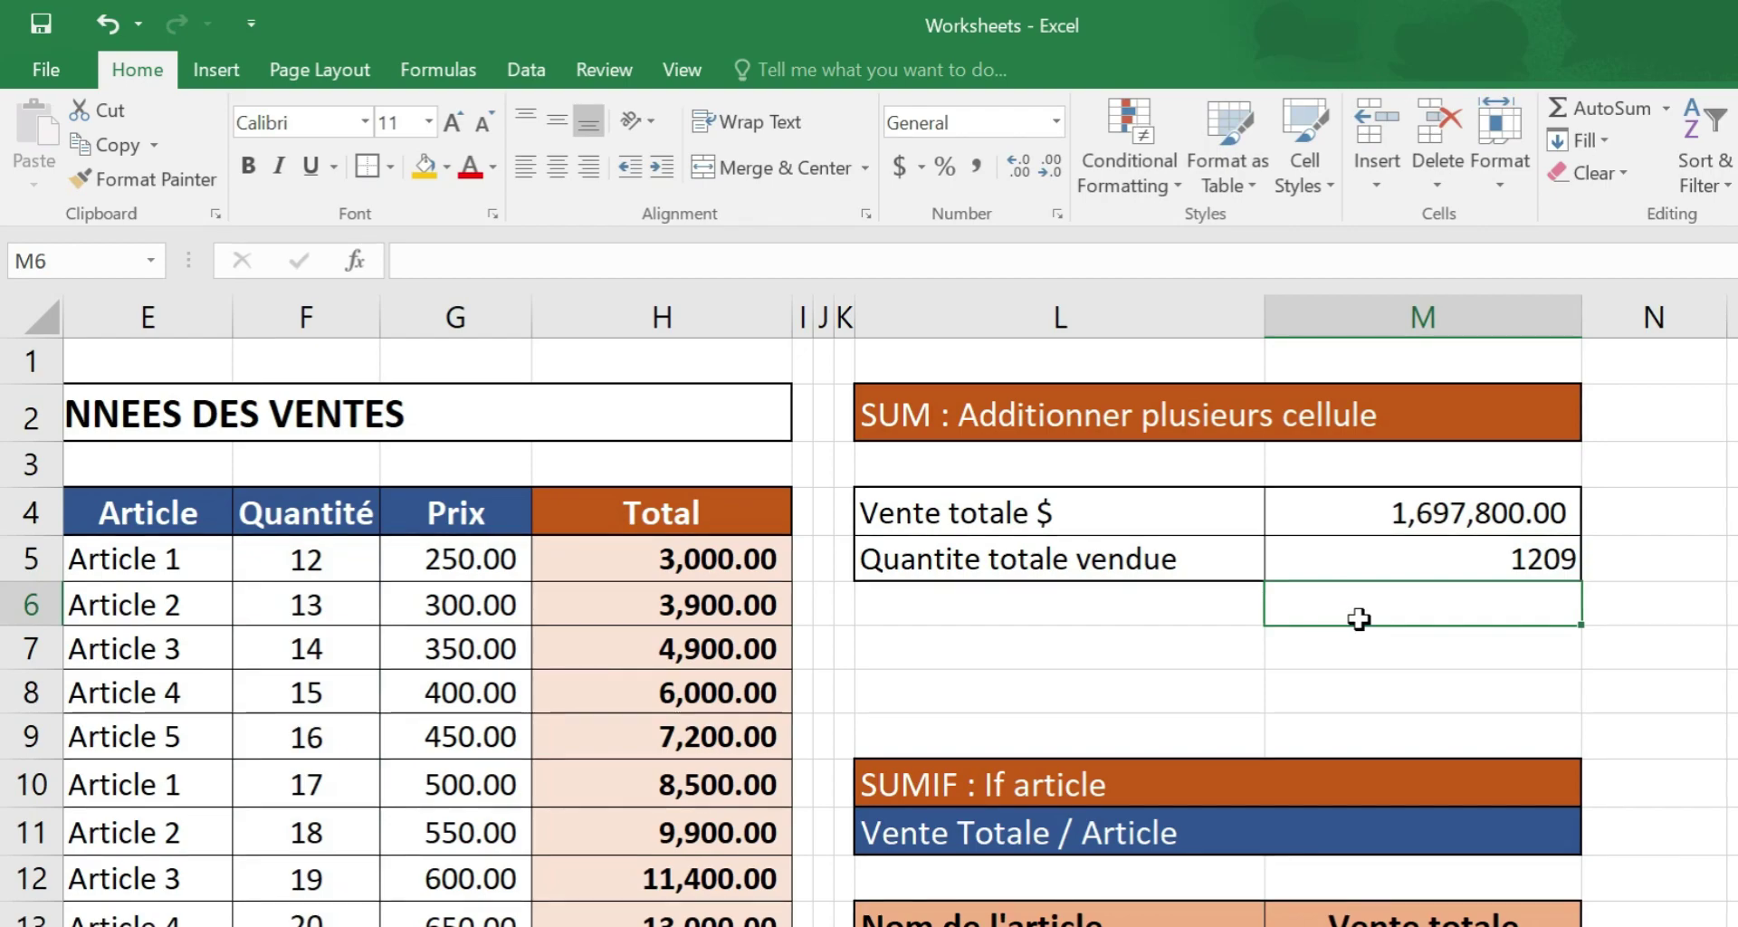
# - Review the SUM formulas in the Vente totale $ and Quantite totale vendue cells
pyautogui.click(1457, 565)
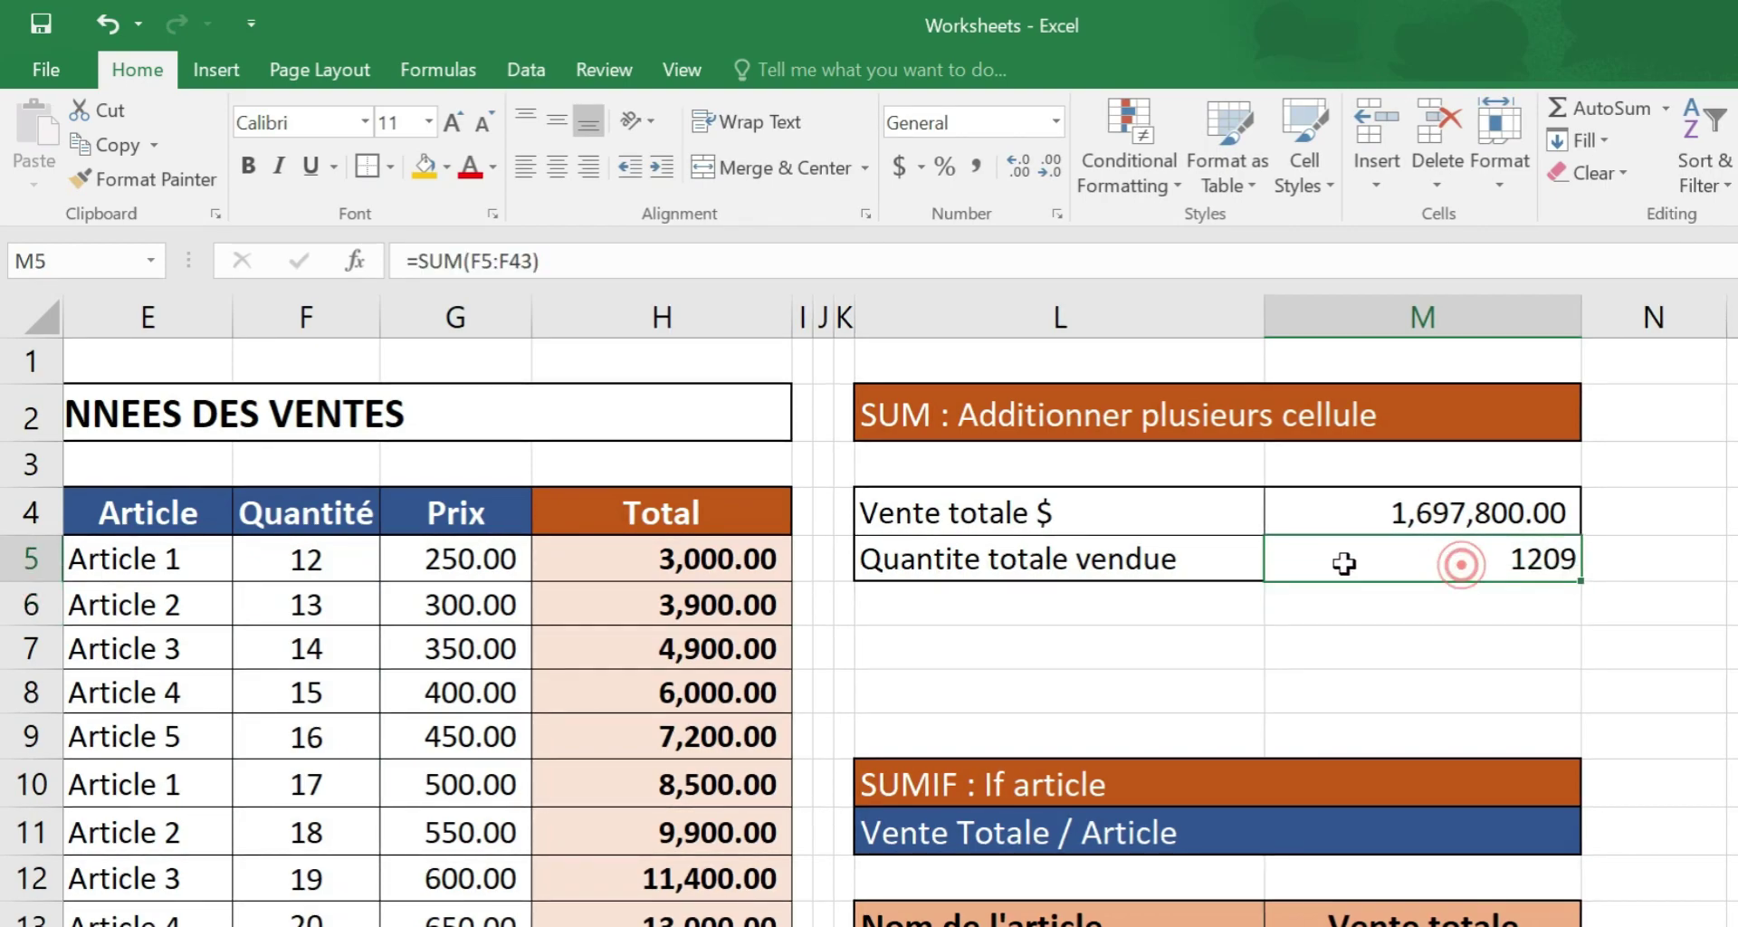
pyautogui.click(1462, 506)
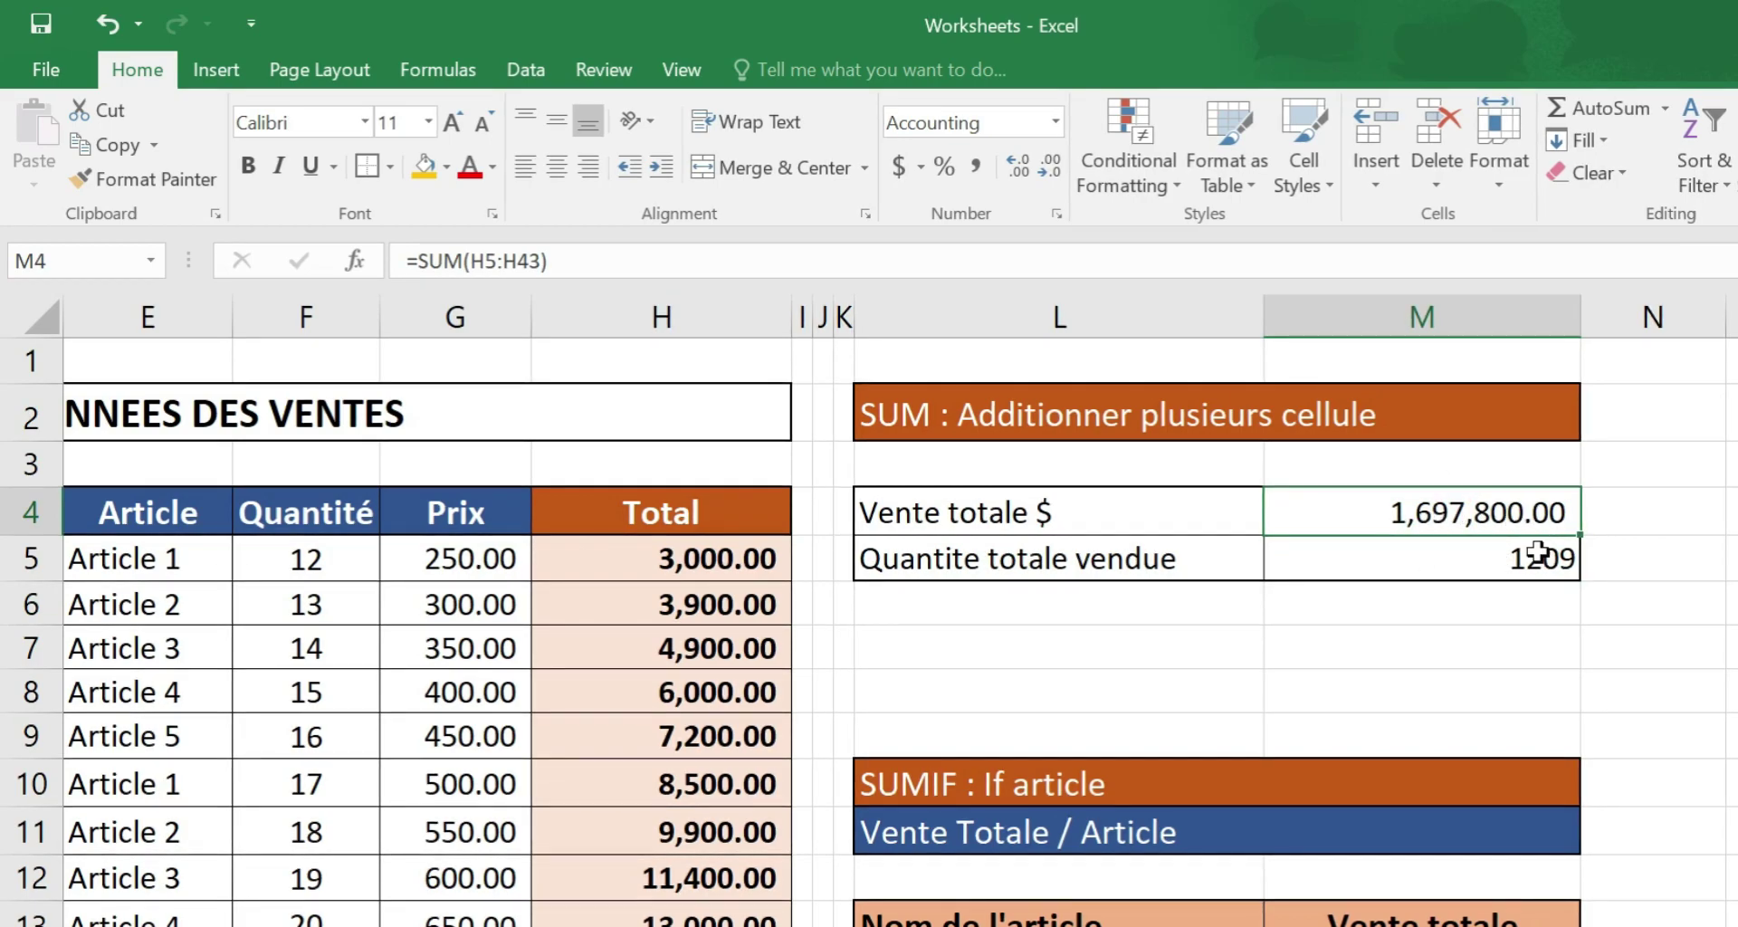
pyautogui.click(1438, 563)
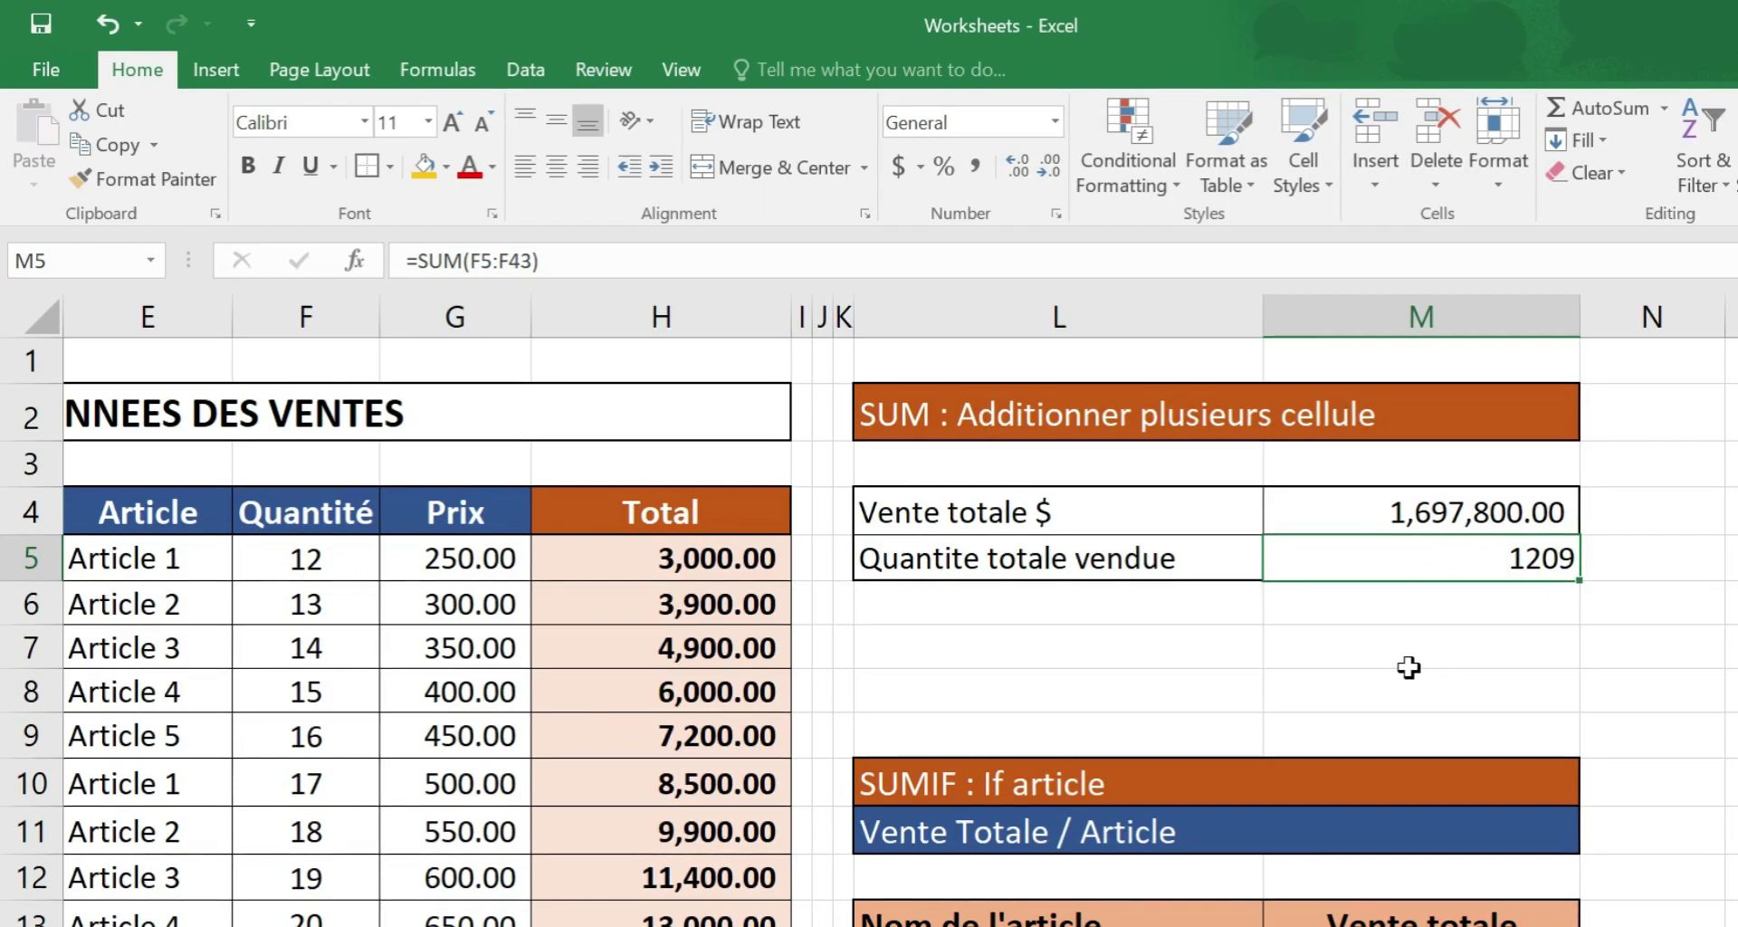
pyautogui.scroll(-2, 1407, 667)
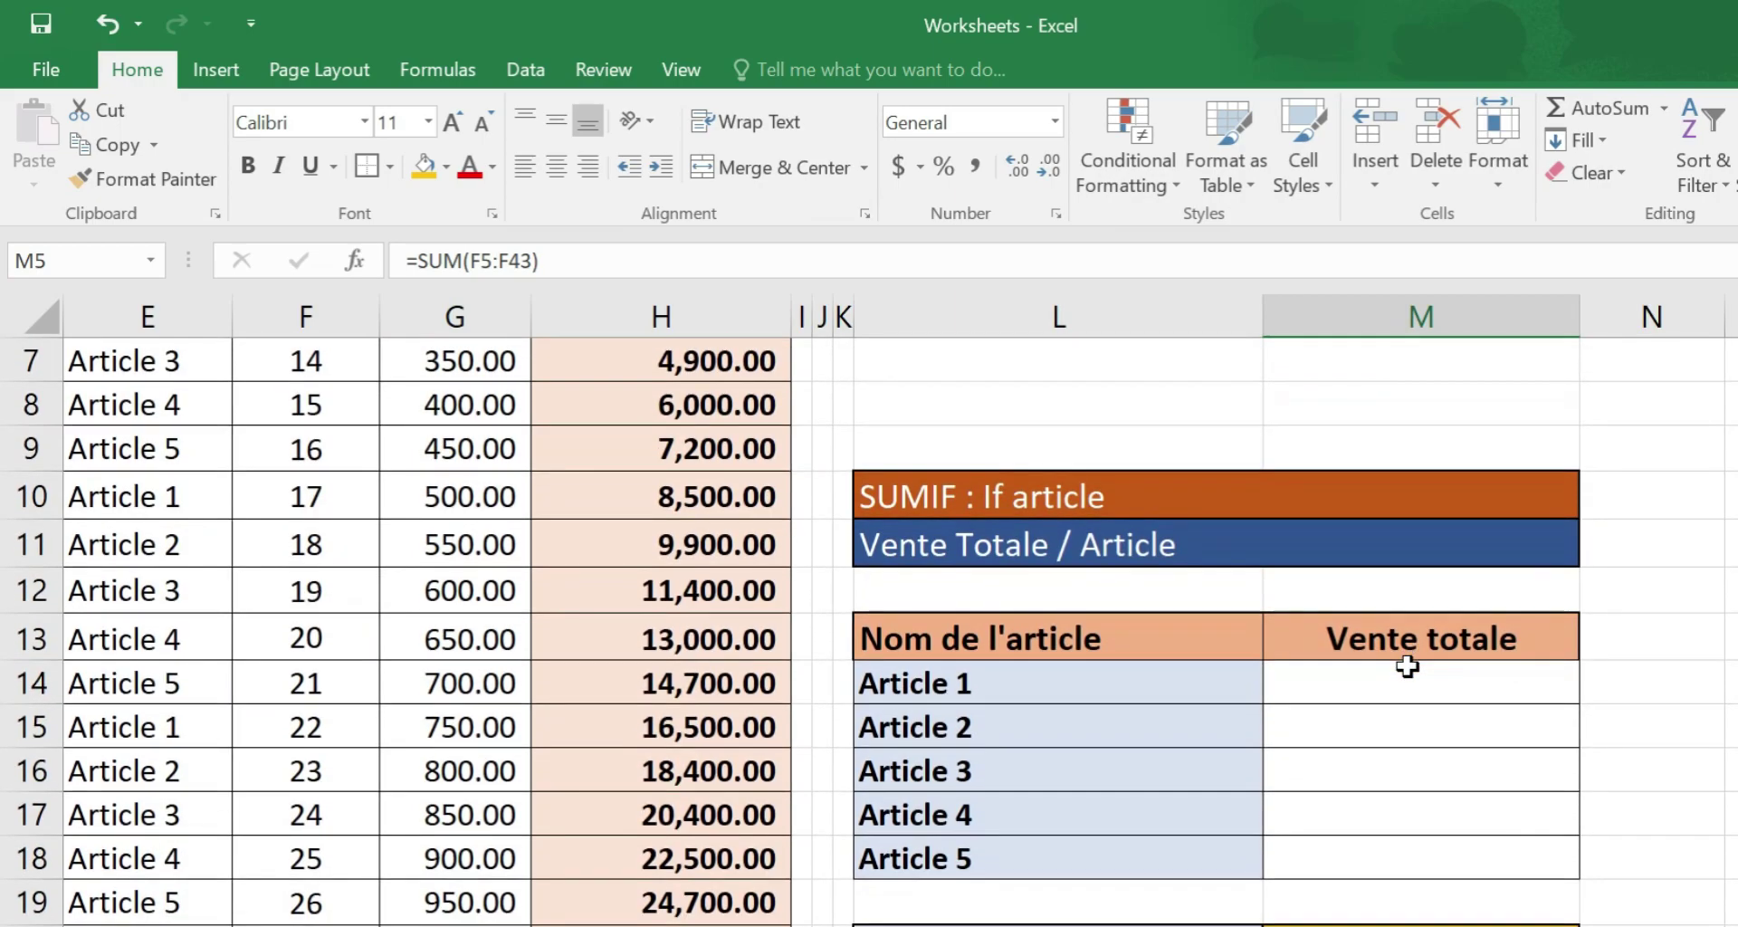
pyautogui.scroll(2, 1408, 667)
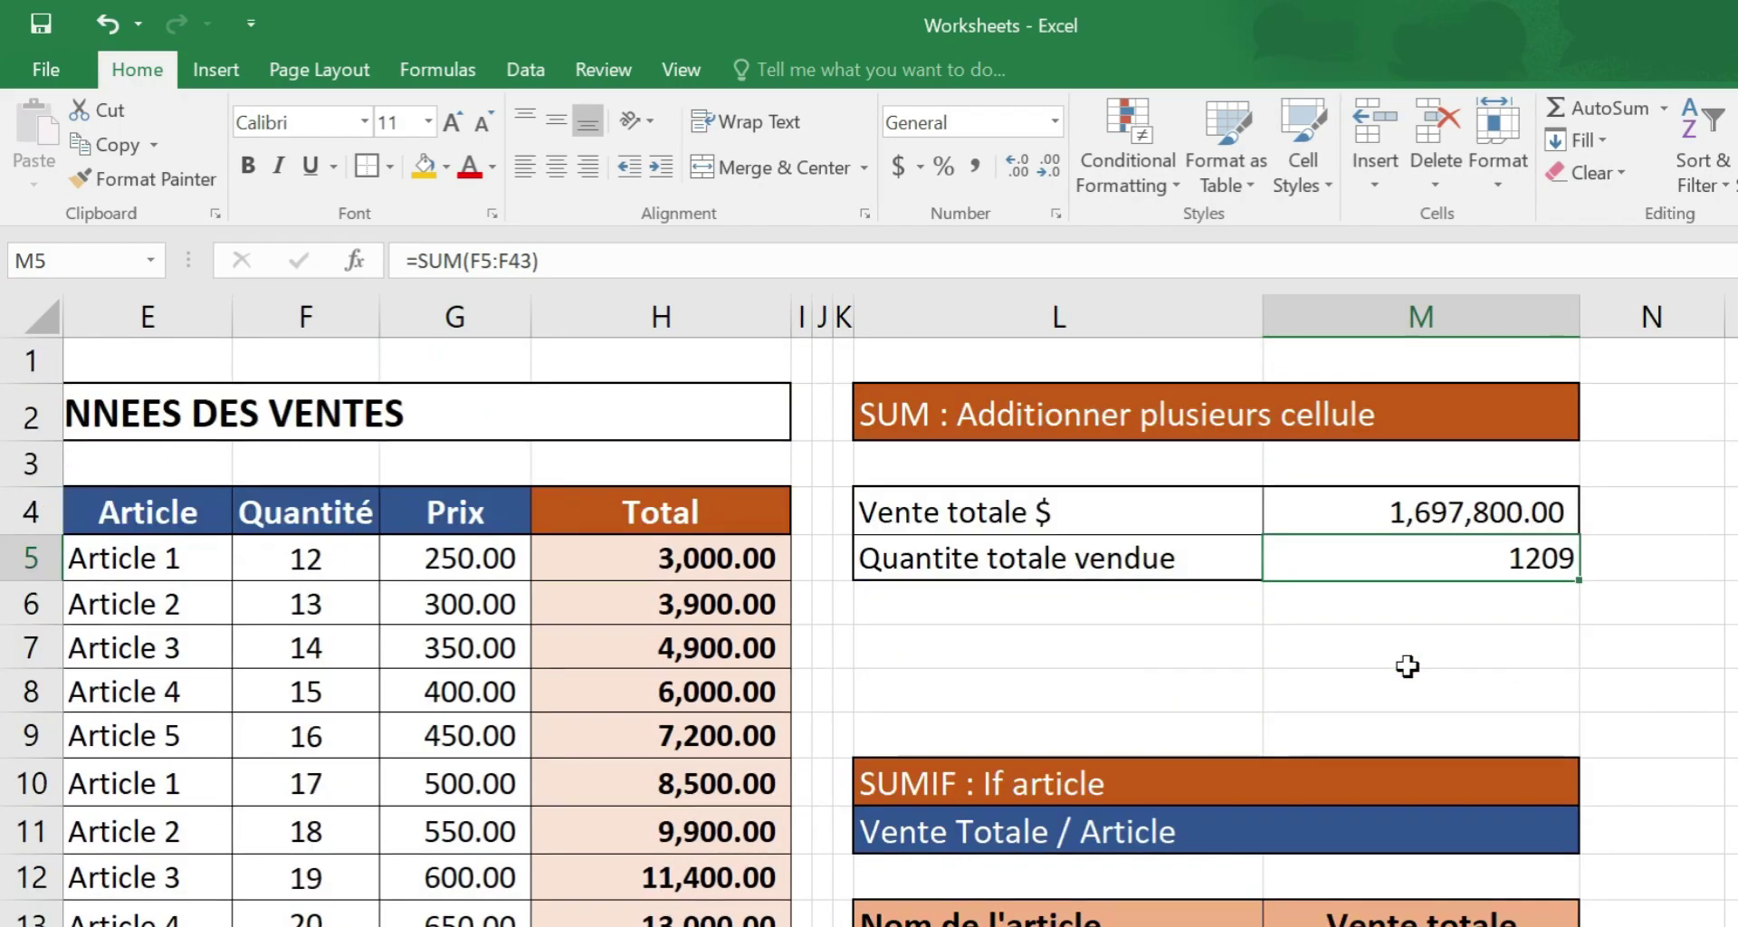
pyautogui.click(1395, 516)
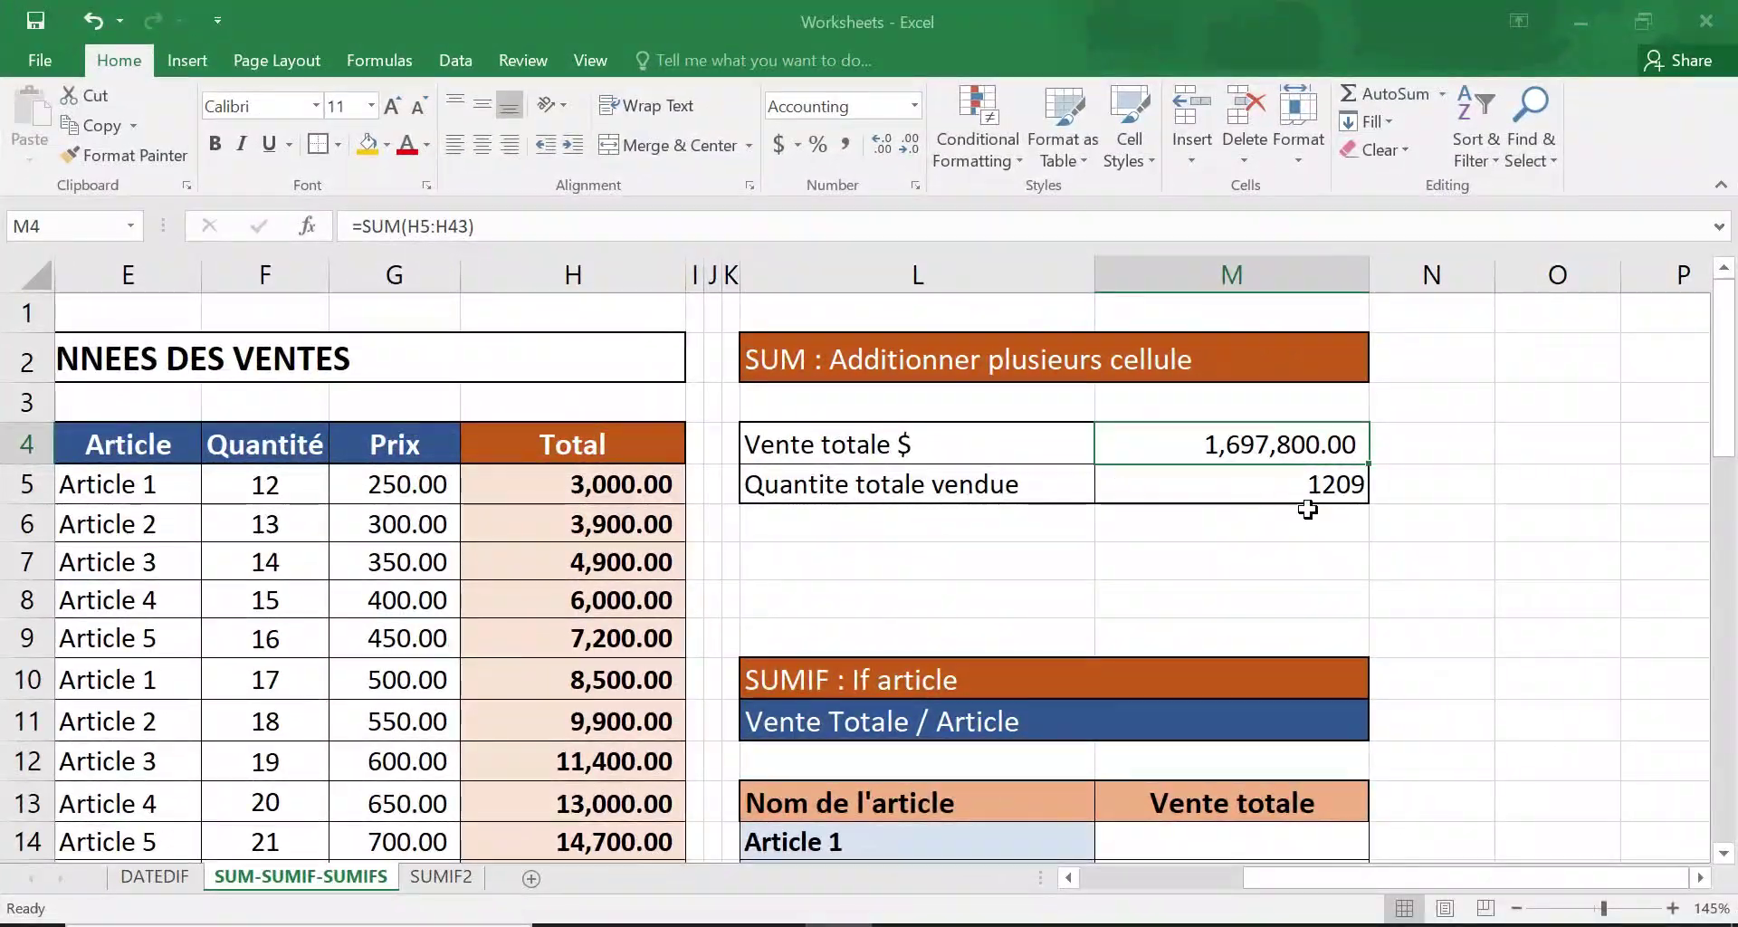
# - Examine the SUMIF table of total sales per article and the transaction, client and article records in the sales database
pyautogui.scroll(-1, 1097, 603)
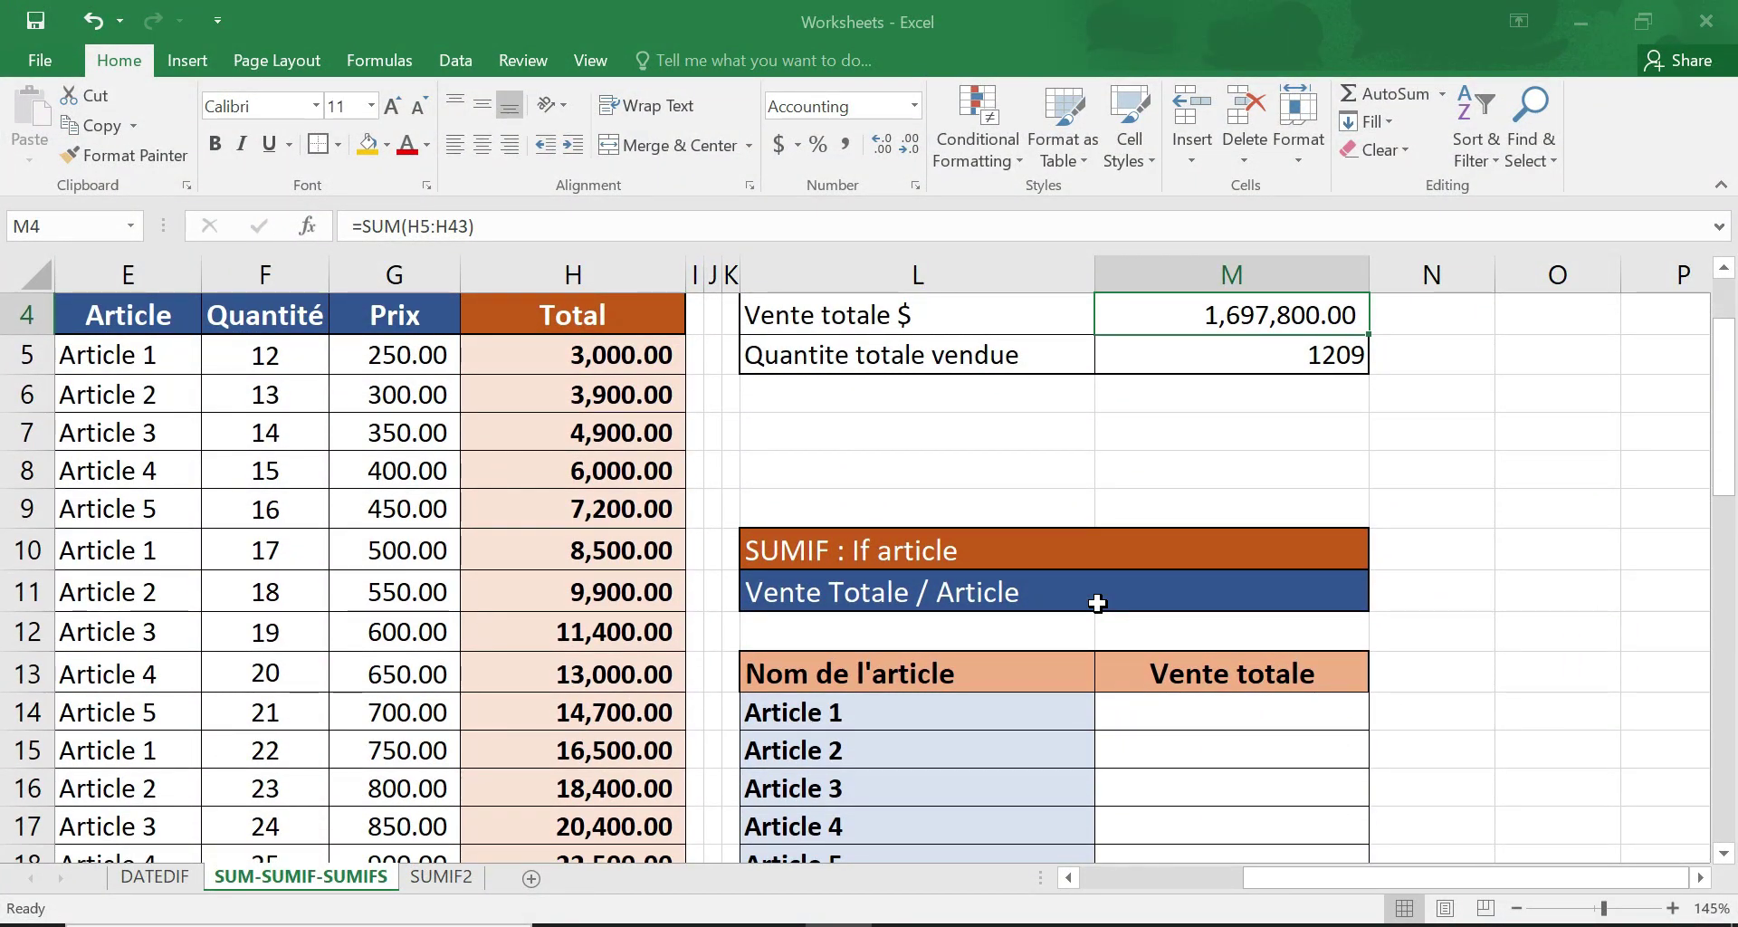
pyautogui.scroll(-2, 1097, 603)
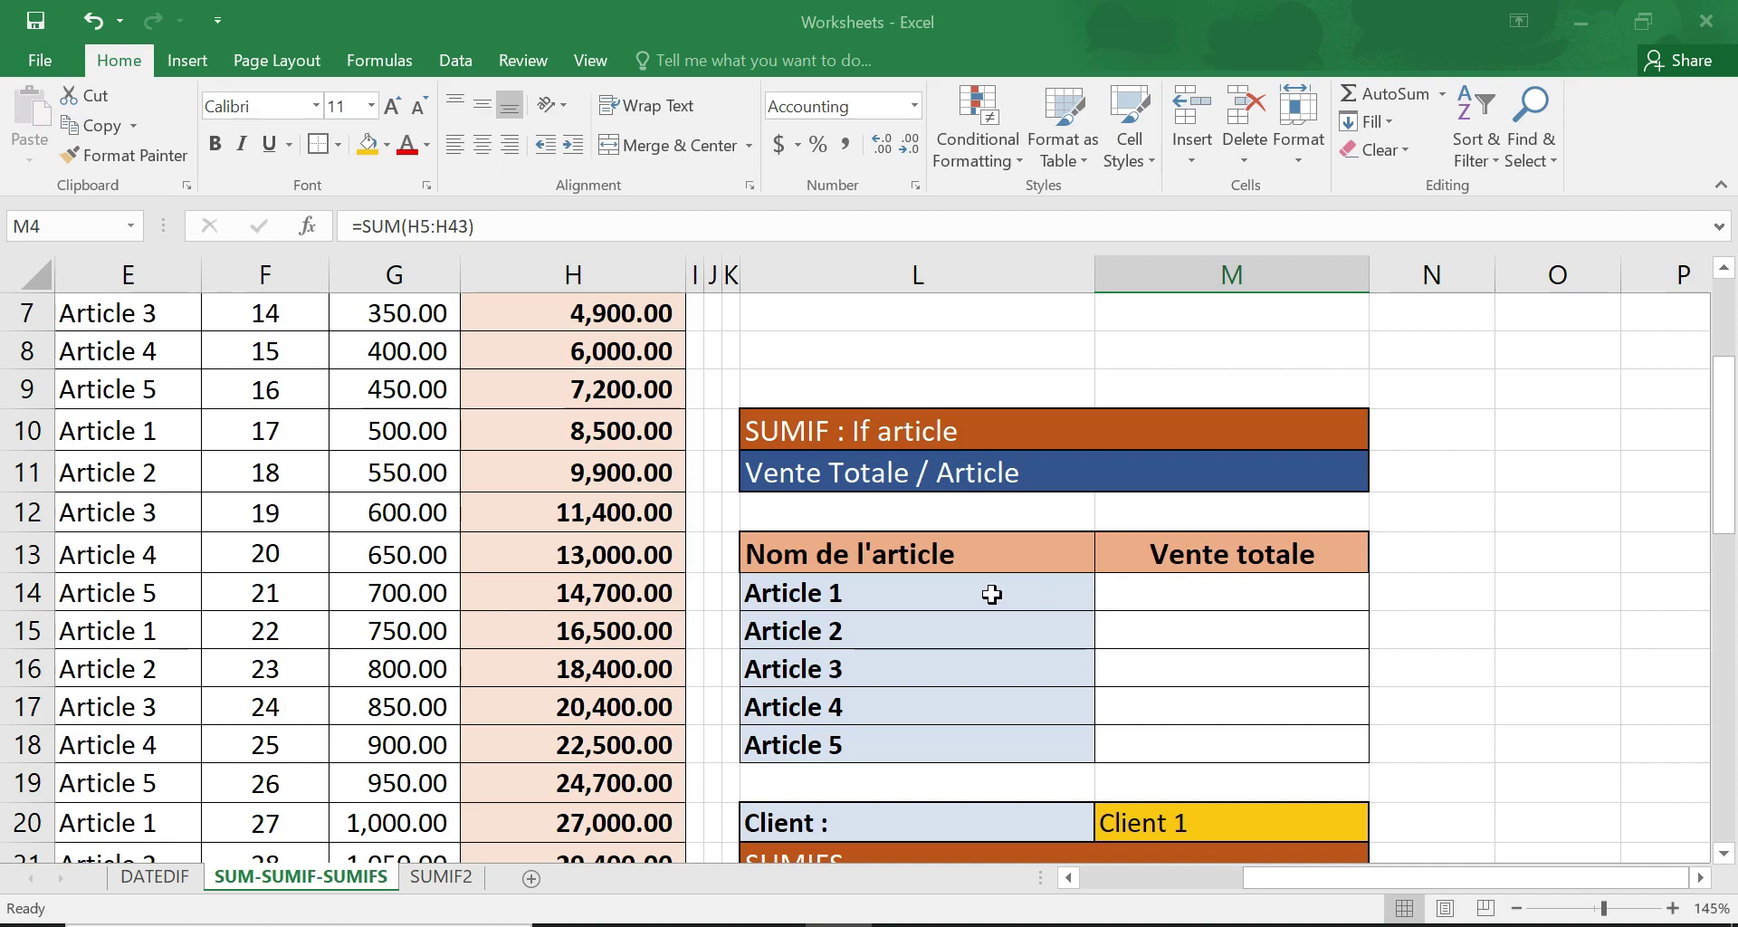
pyautogui.click(944, 584)
pyautogui.moveTo(1284, 877); pyautogui.dragTo(1113, 883)
pyautogui.scroll(2, 580, 648)
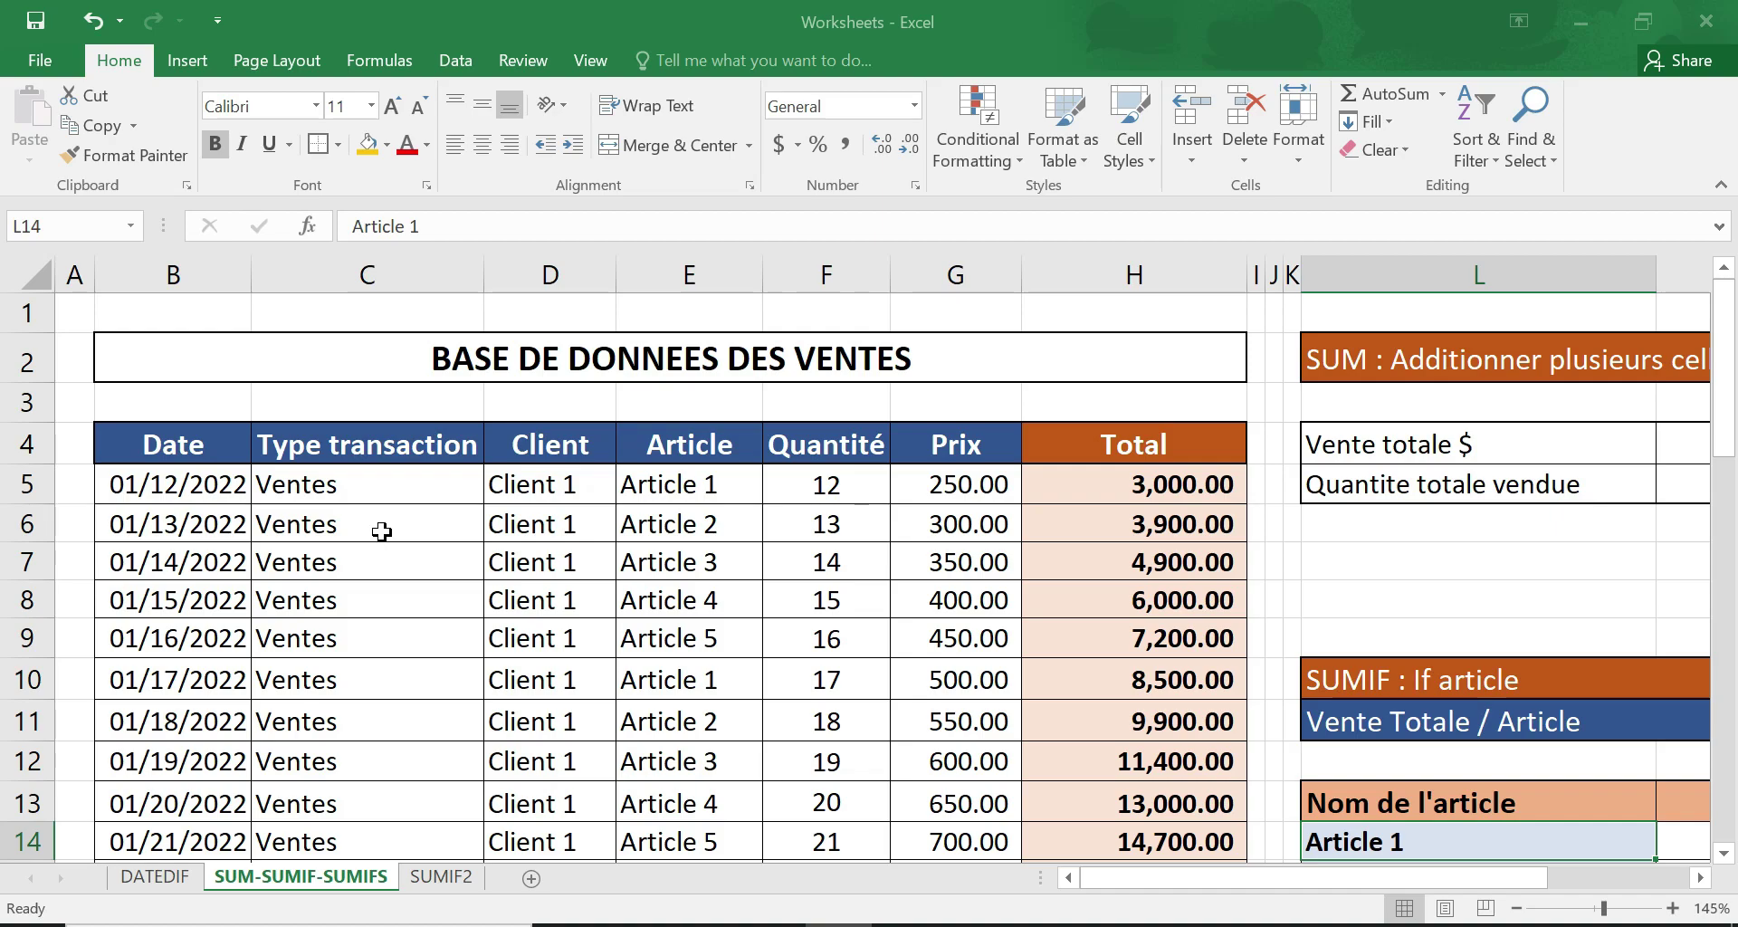
pyautogui.click(380, 485)
pyautogui.scroll(-2, 384, 489)
pyautogui.moveTo(377, 432); pyautogui.dragTo(737, 666)
pyautogui.click(828, 543)
pyautogui.scroll(2, 828, 543)
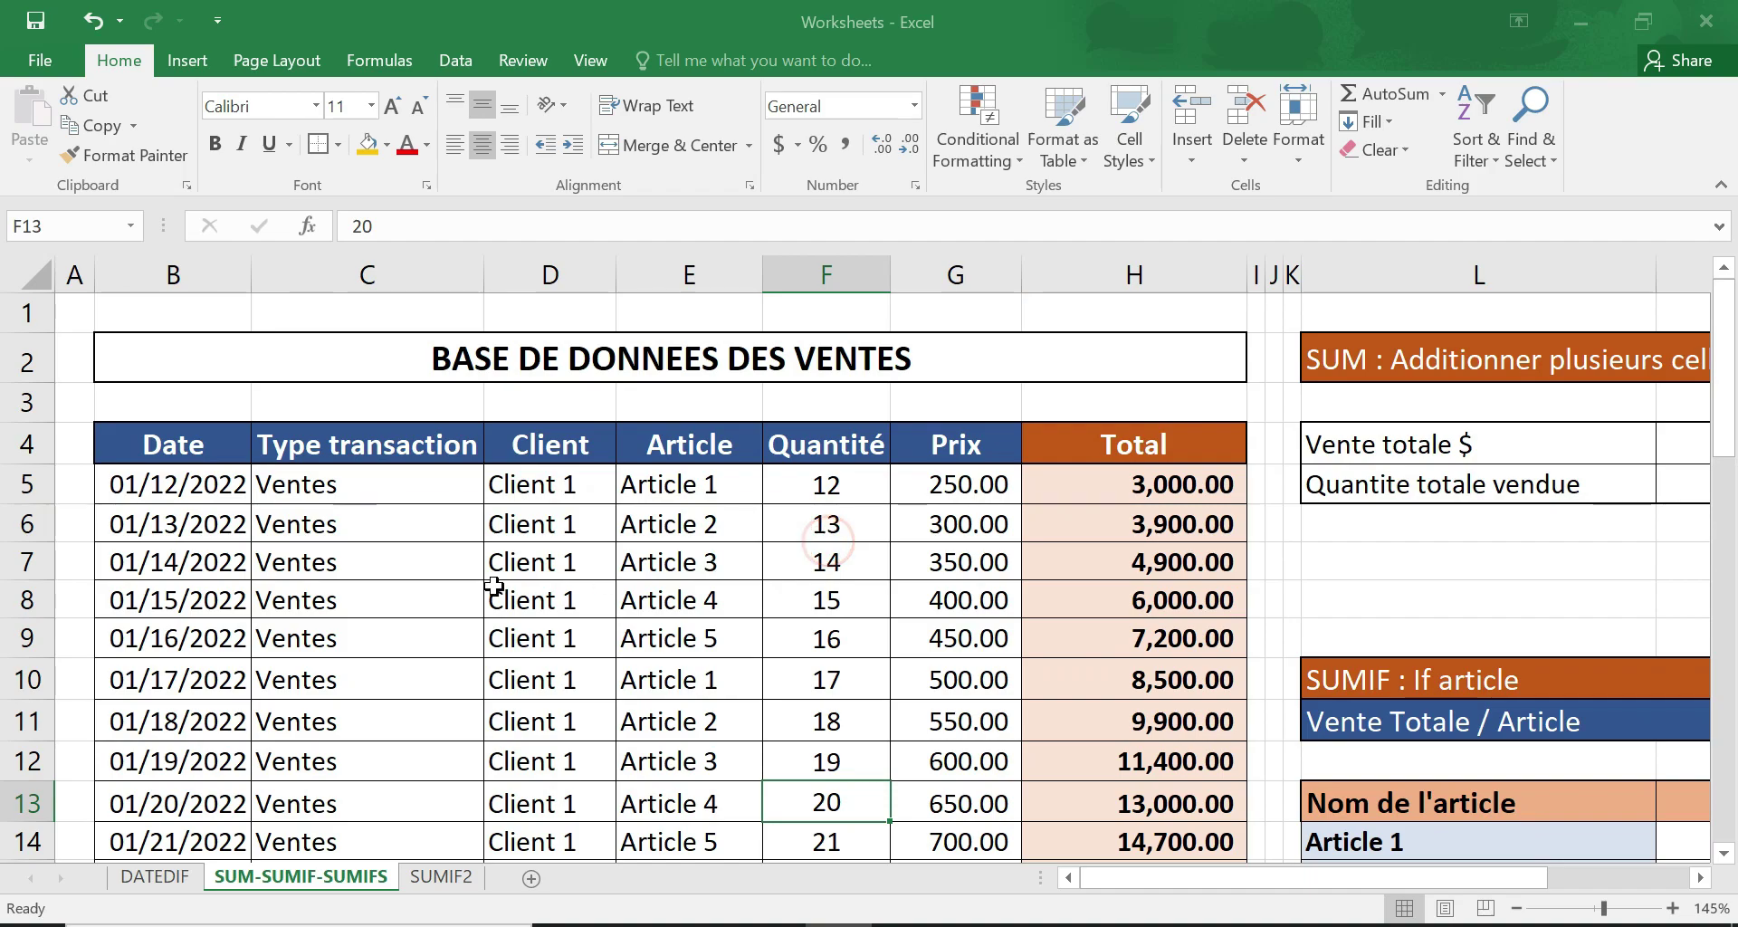
# - Check how the article names recur down the sales table's Article column, and return to the SUMIF table
pyautogui.moveTo(650, 487); pyautogui.dragTo(670, 600)
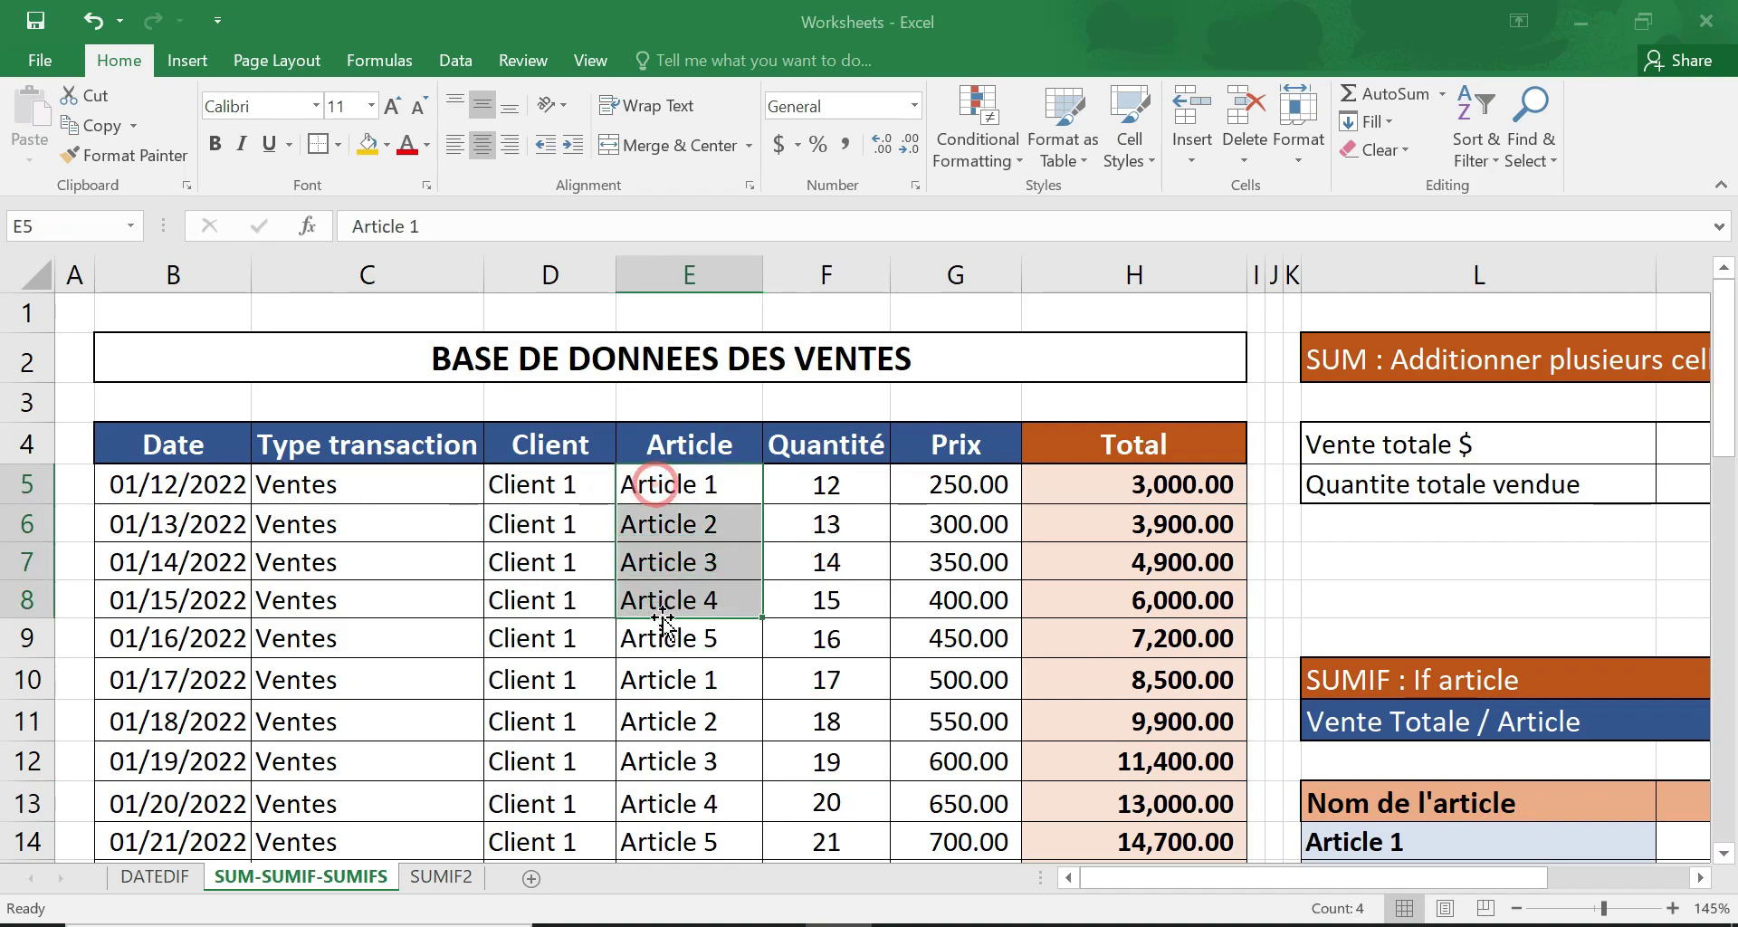
pyautogui.scroll(-3, 724, 543)
pyautogui.moveTo(684, 483); pyautogui.dragTo(679, 560)
pyautogui.click(670, 616)
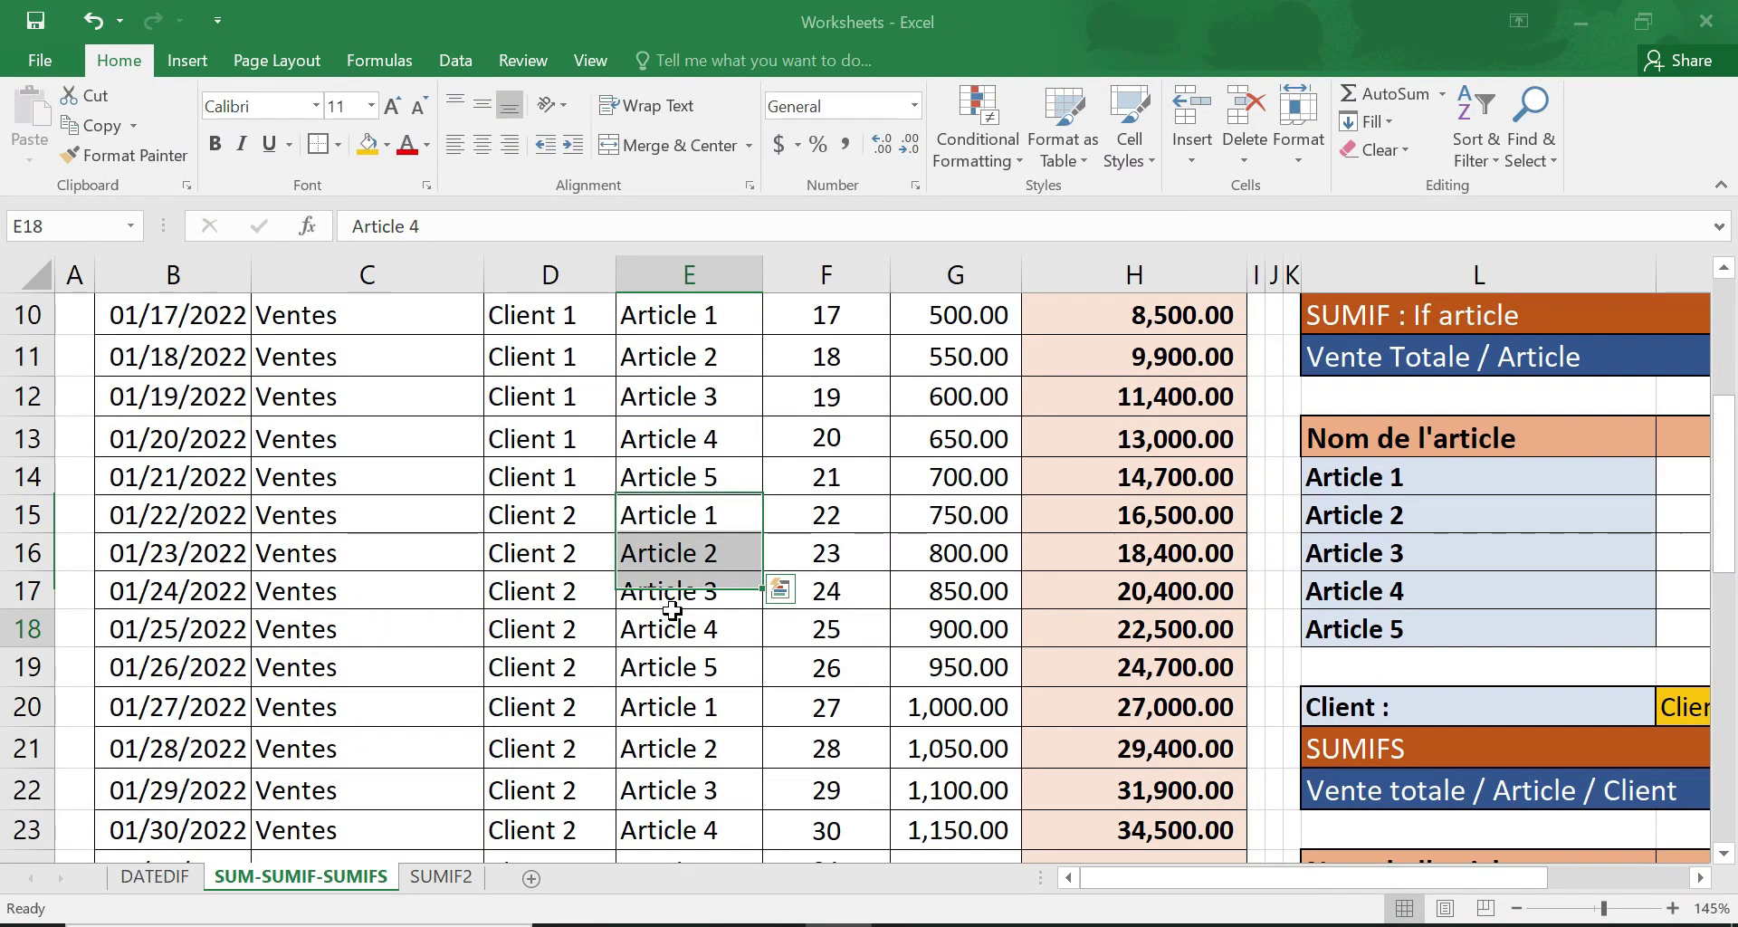
pyautogui.scroll(3, 693, 494)
pyautogui.moveTo(692, 494); pyautogui.dragTo(688, 600)
pyautogui.moveTo(1167, 890); pyautogui.dragTo(1177, 883)
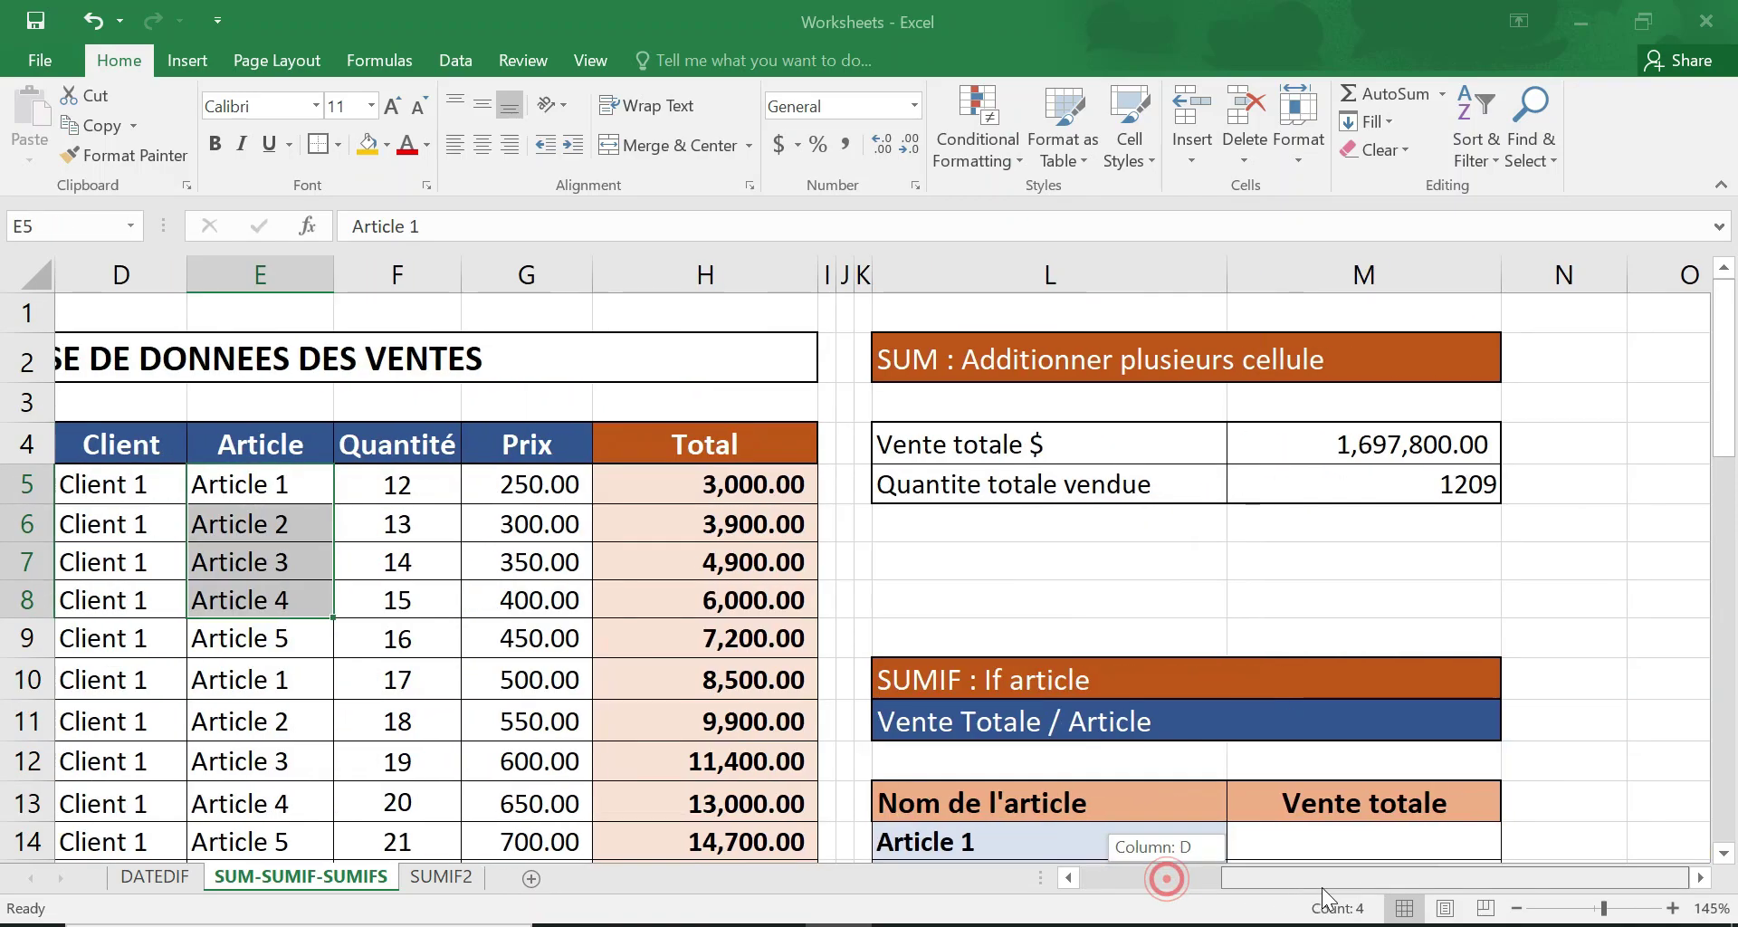
# - Compare the SUMIF table's Vente totale column with the Vente totale $ cell and the sales database's Total column
pyautogui.scroll(-2, 962, 659)
pyautogui.click(1263, 600)
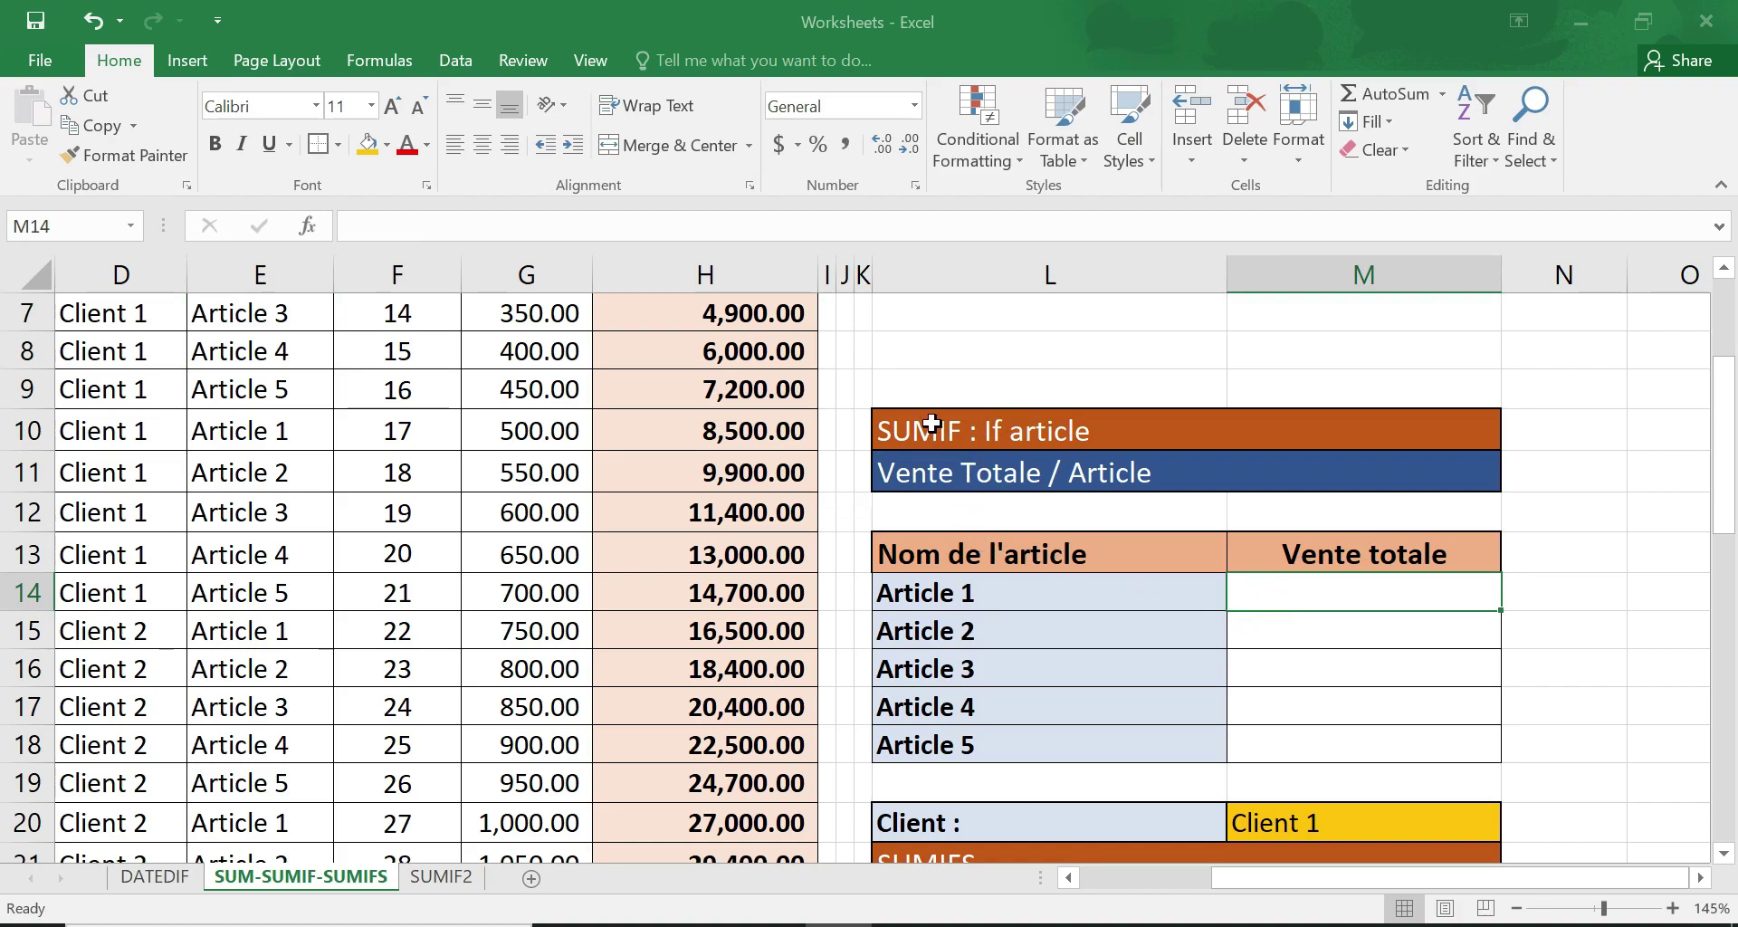
pyautogui.scroll(2, 833, 450)
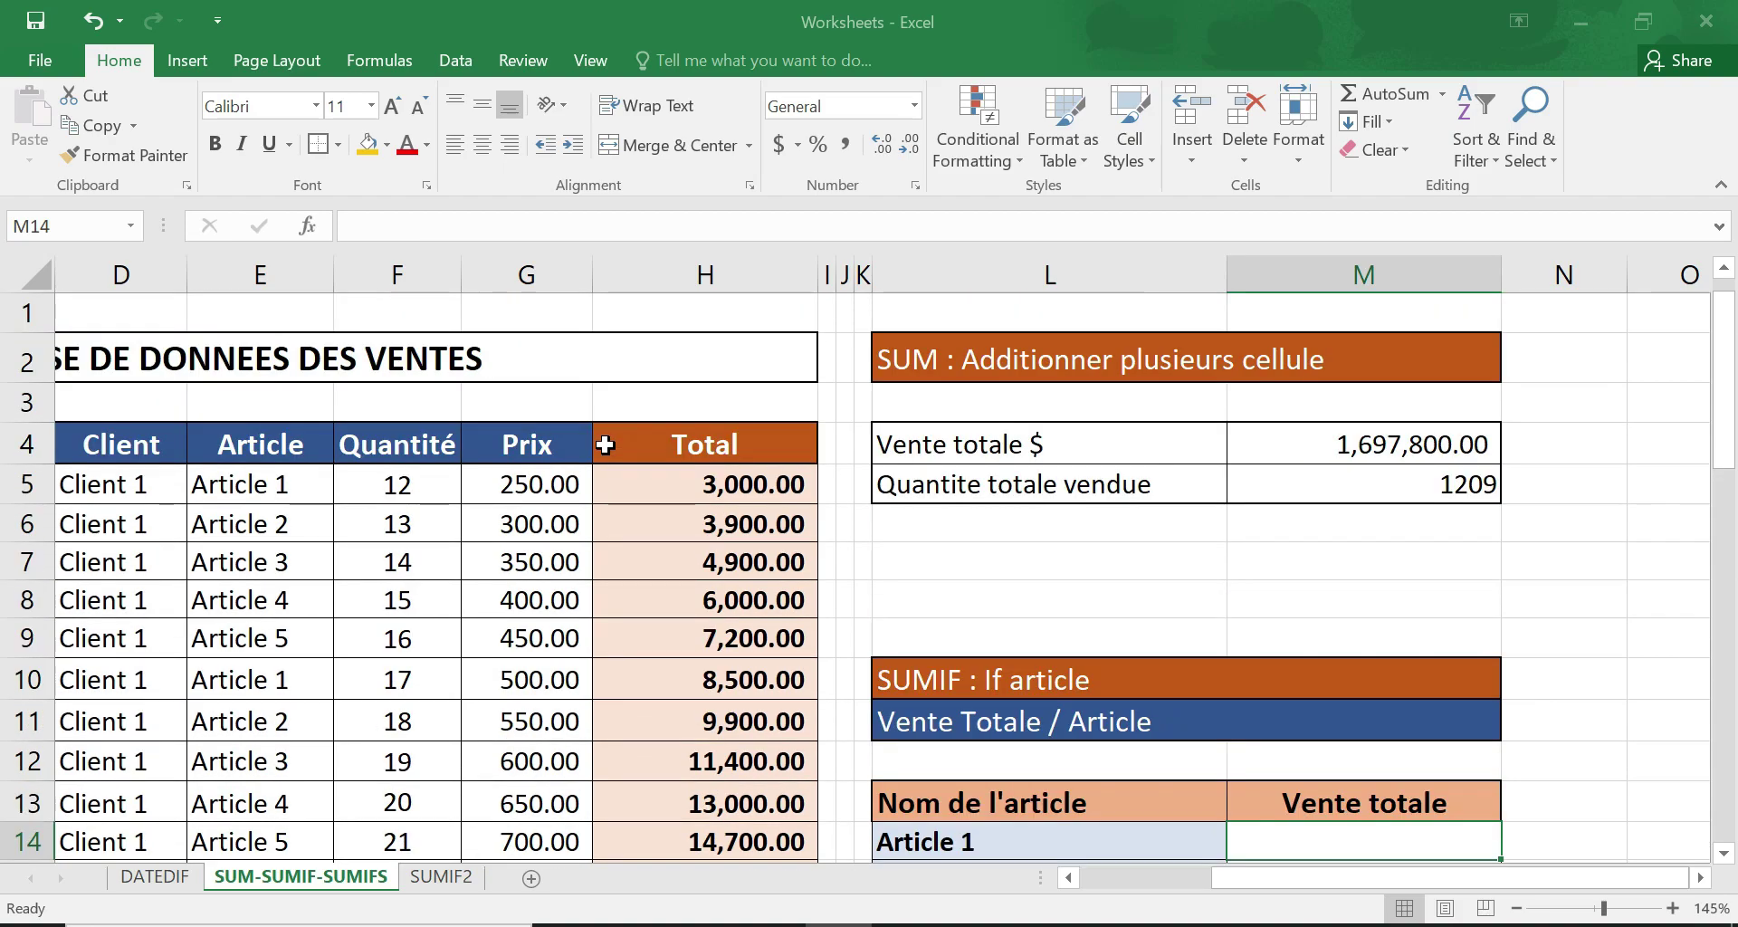
pyautogui.click(1351, 449)
pyautogui.moveTo(736, 487); pyautogui.dragTo(736, 667)
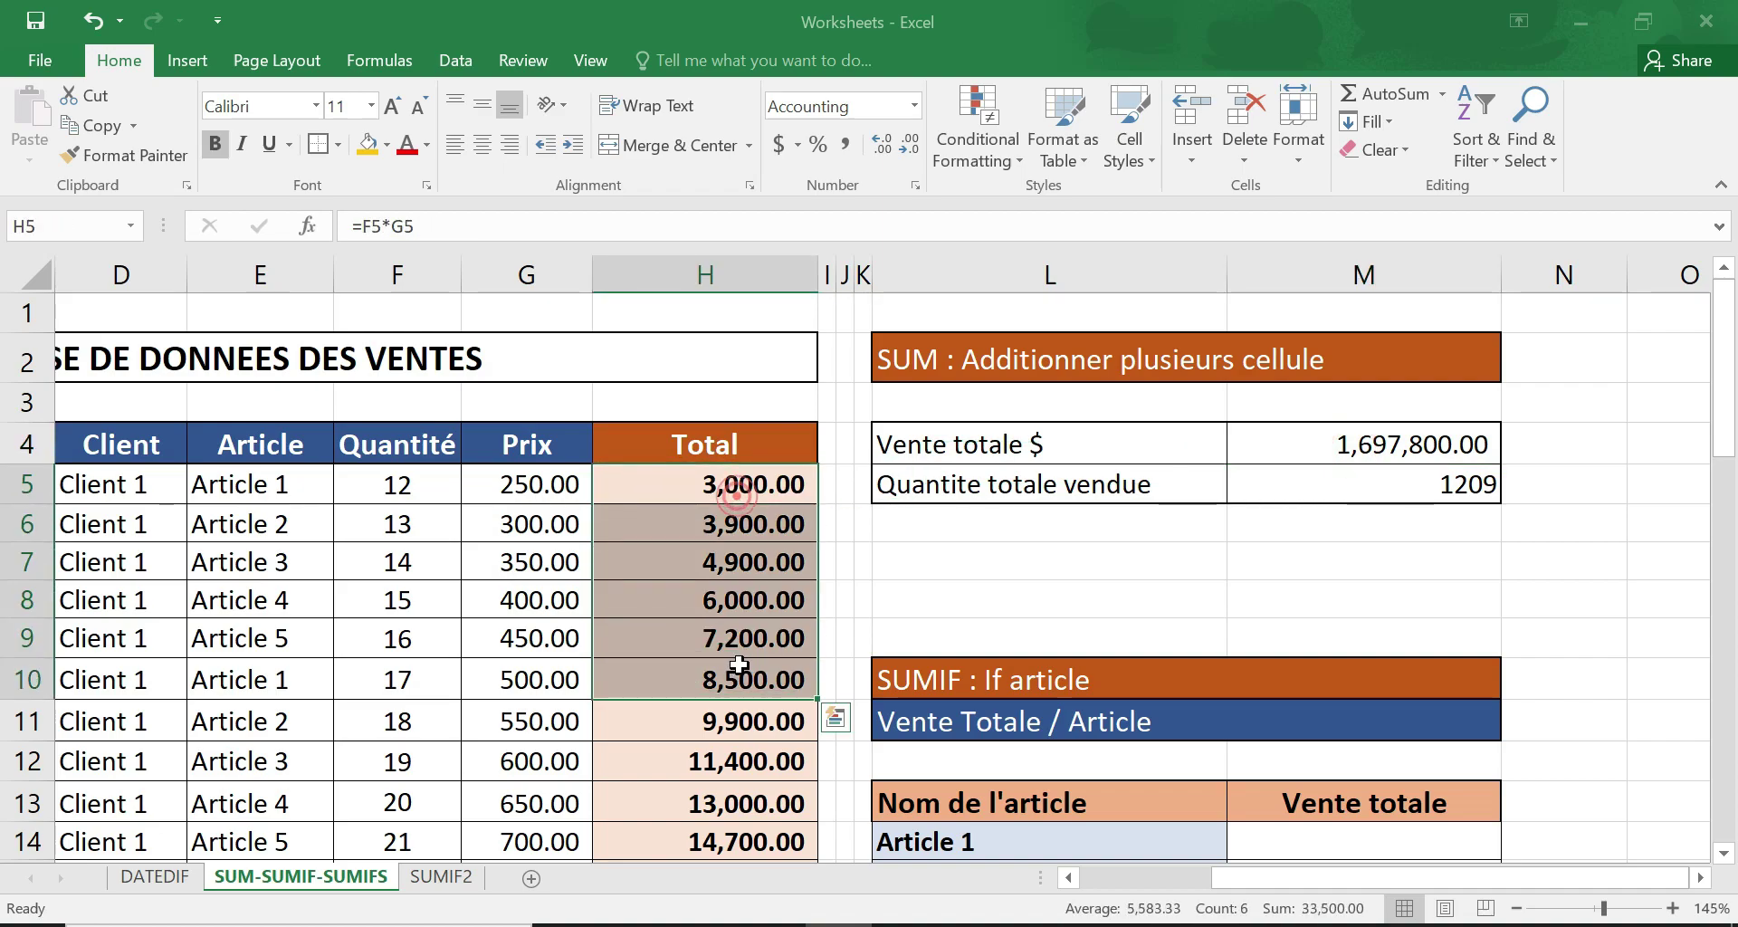
pyautogui.click(959, 717)
pyautogui.scroll(-2, 1015, 737)
pyautogui.click(1095, 638)
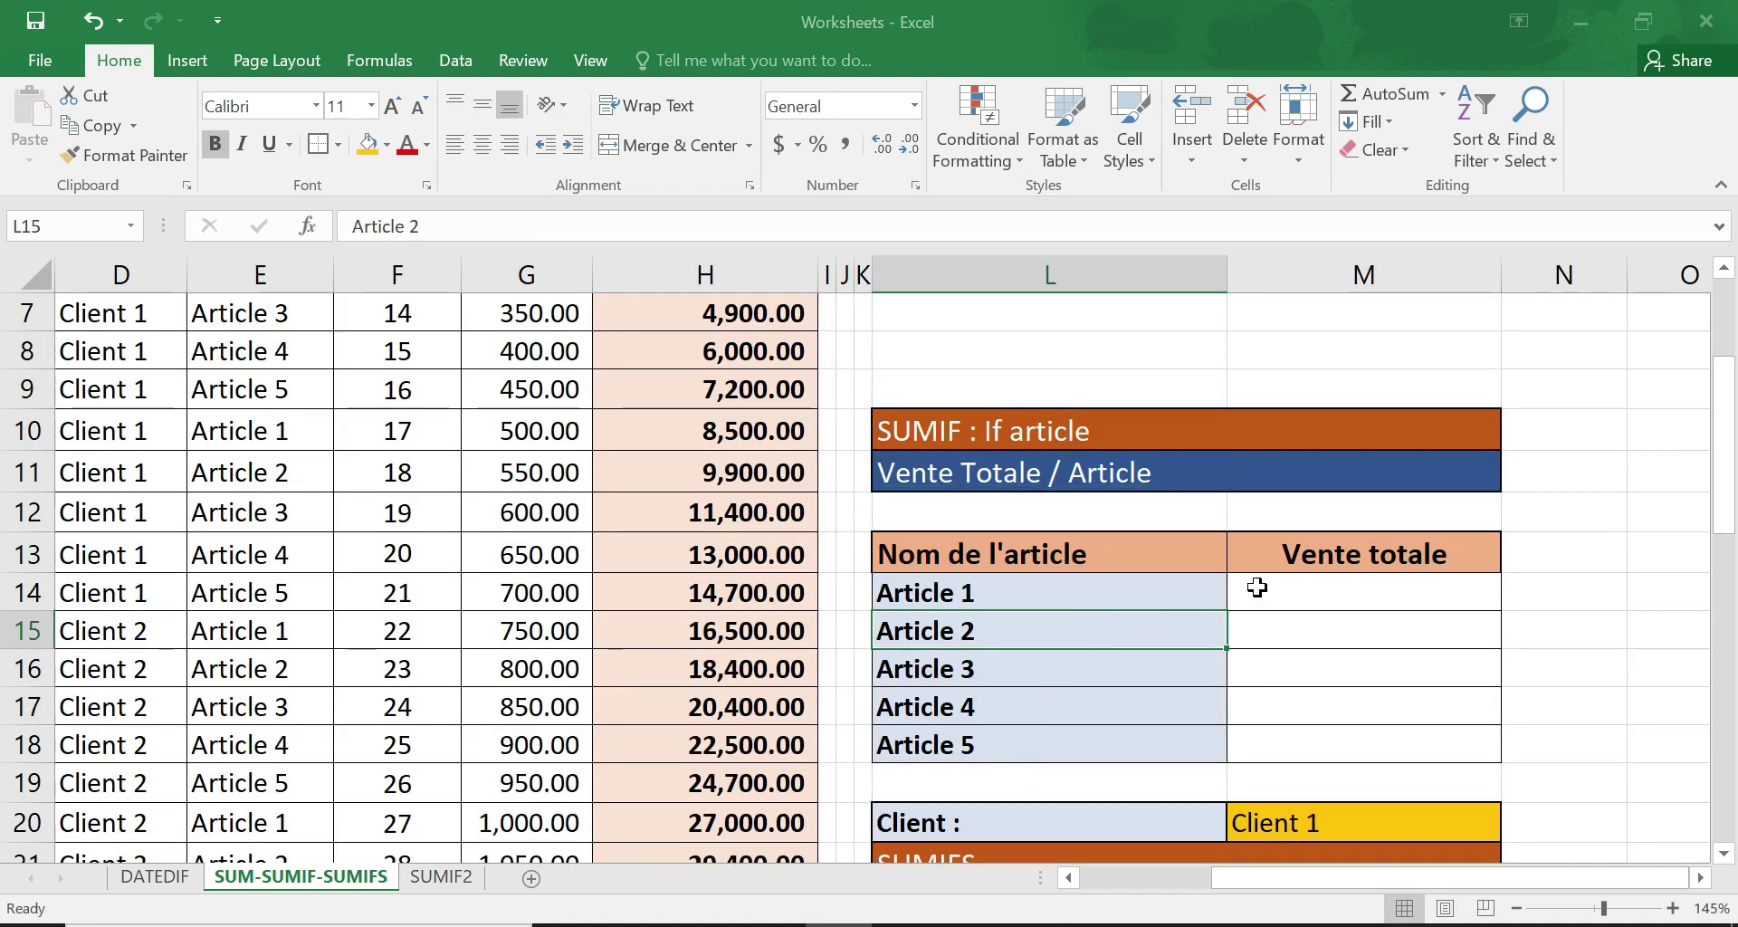
# - Go through the SUMIF table's Vente totale column and its article names from Article 1 to Article 5
pyautogui.click(1137, 592)
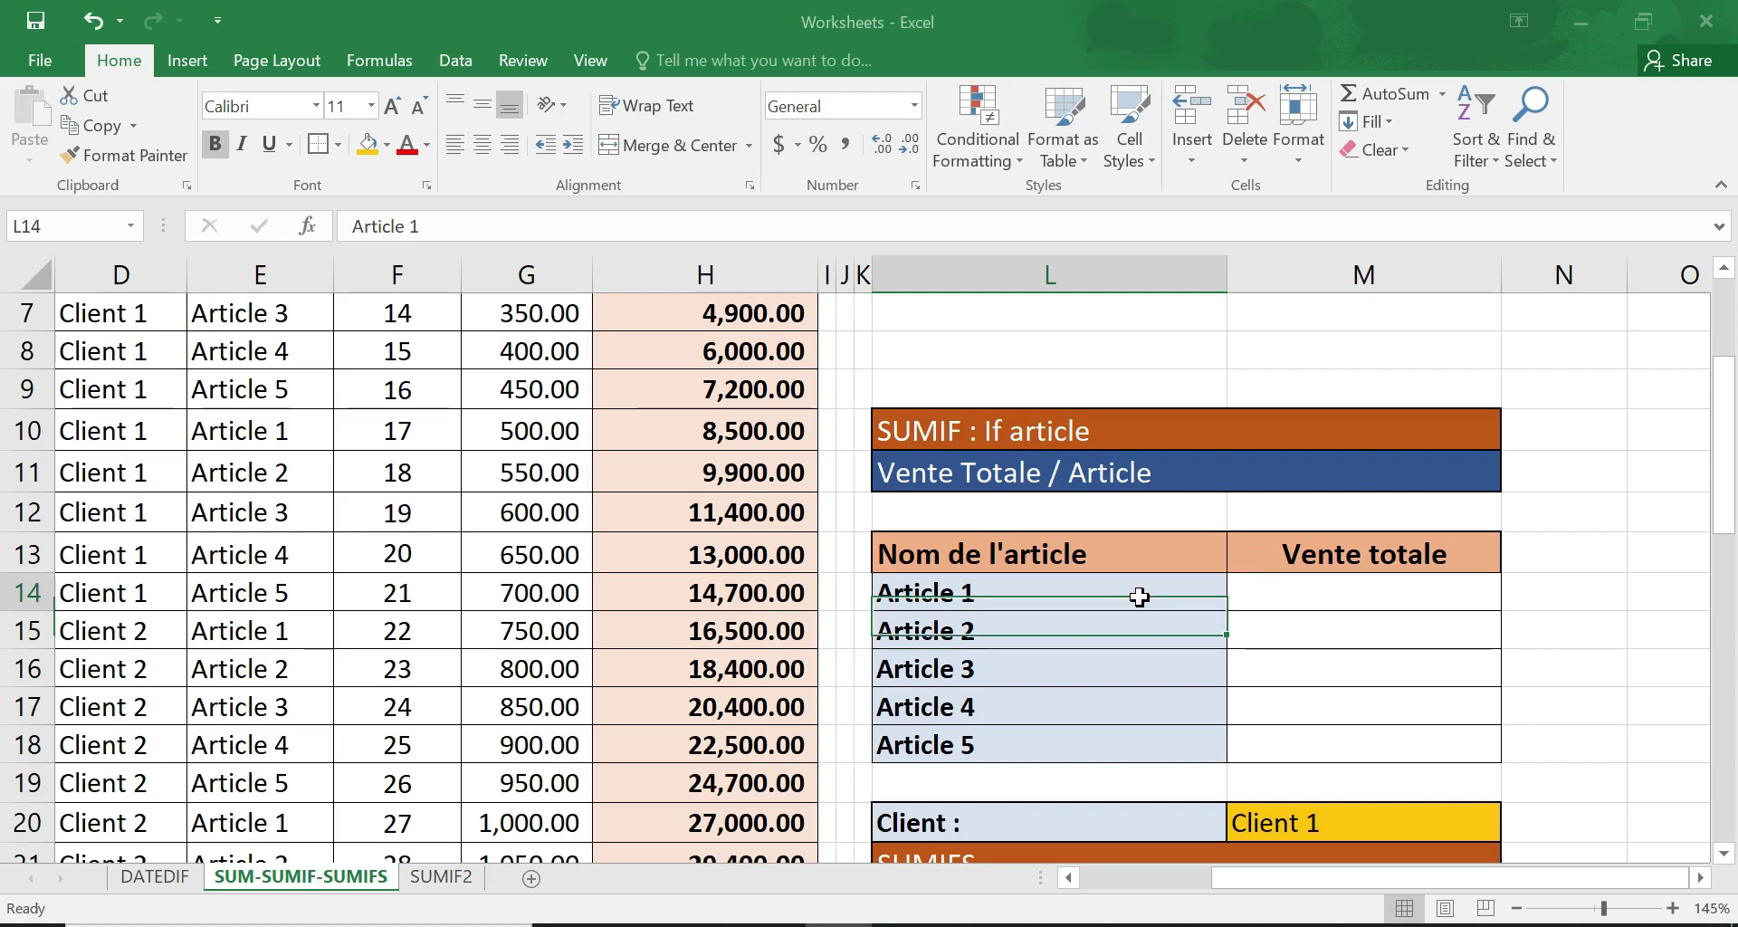
pyautogui.click(1270, 589)
pyautogui.click(1310, 552)
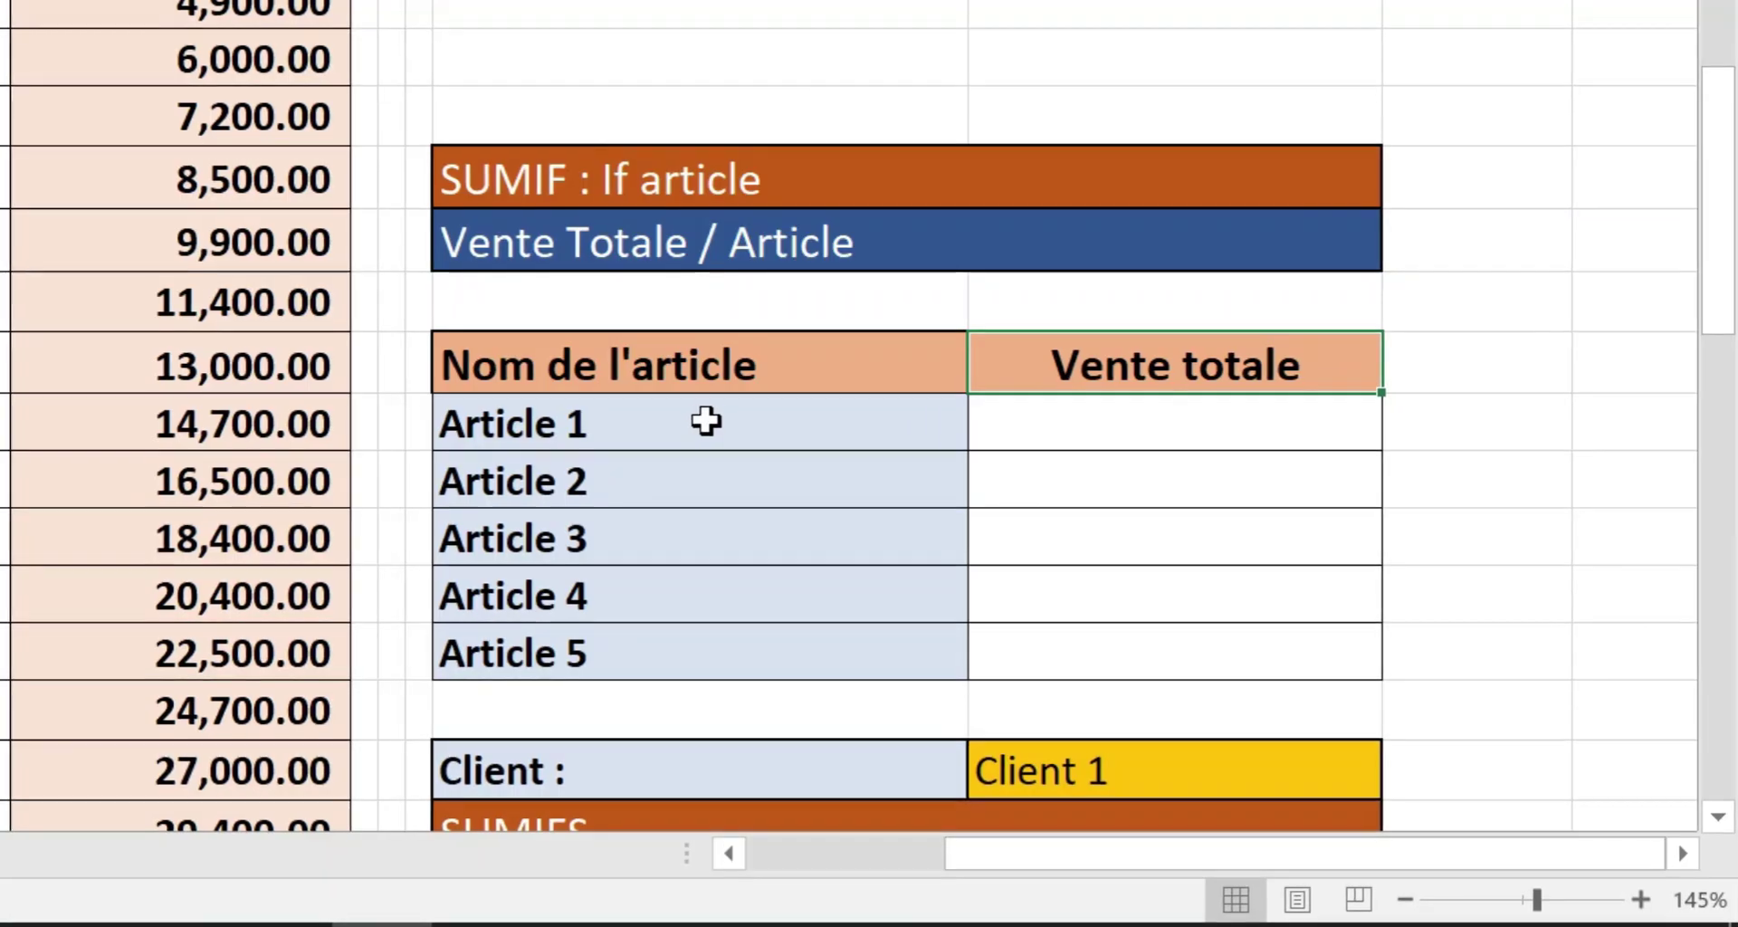
pyautogui.click(1012, 594)
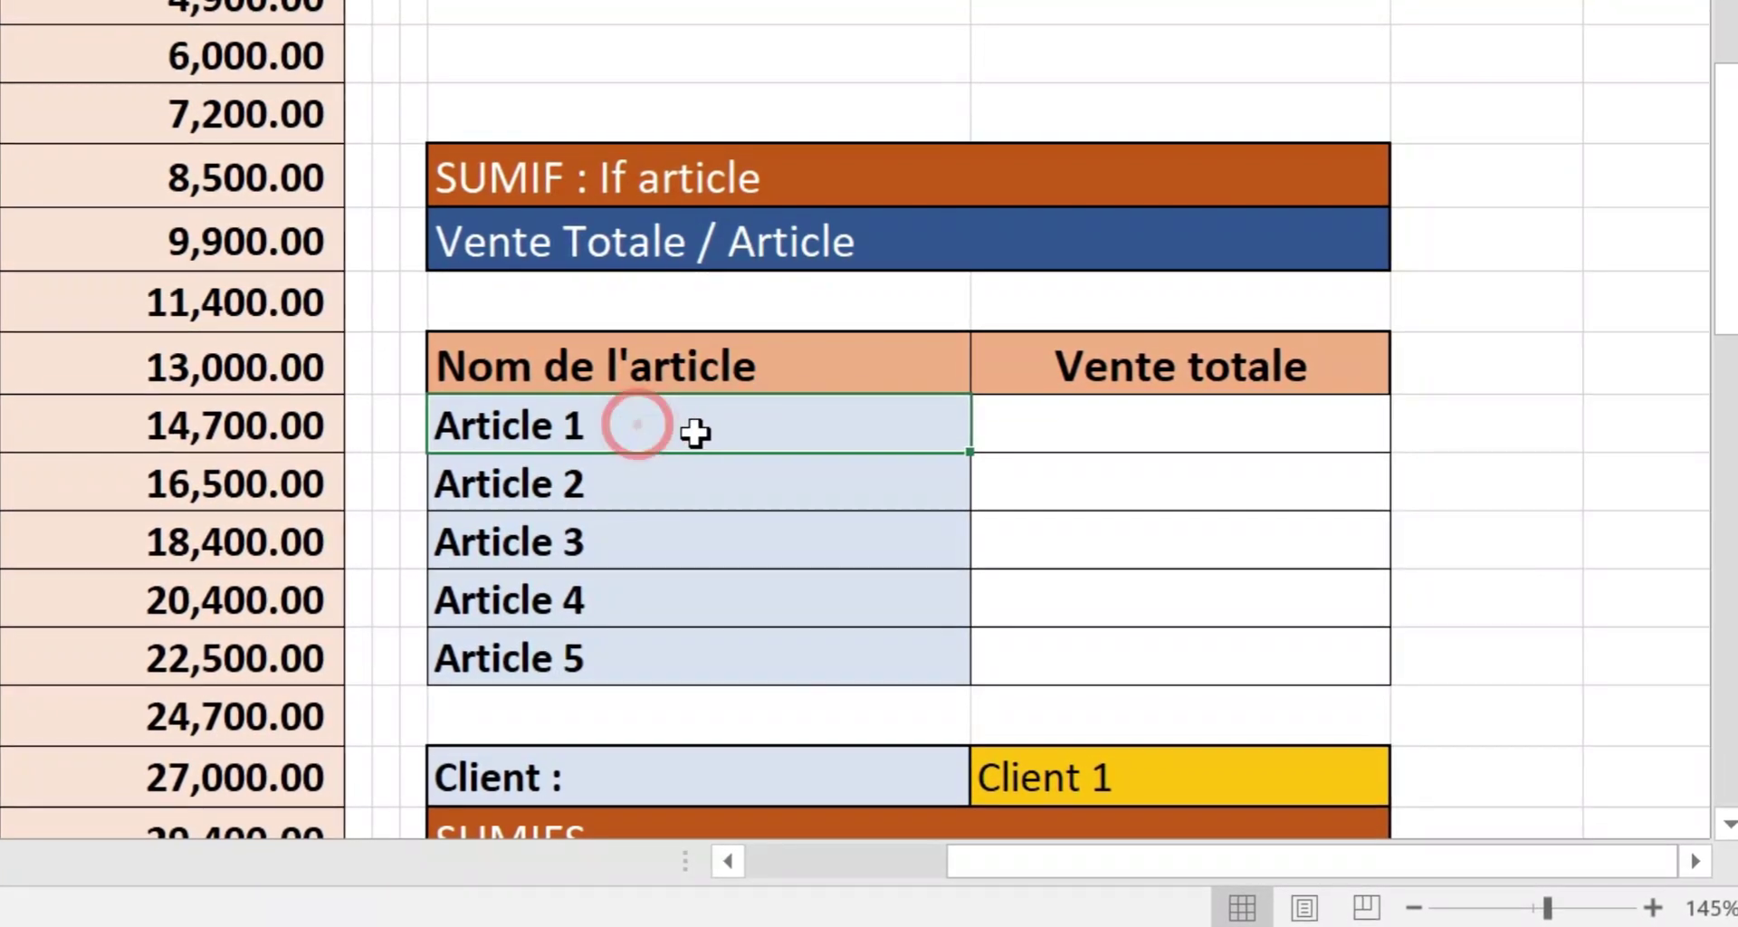
pyautogui.click(729, 483)
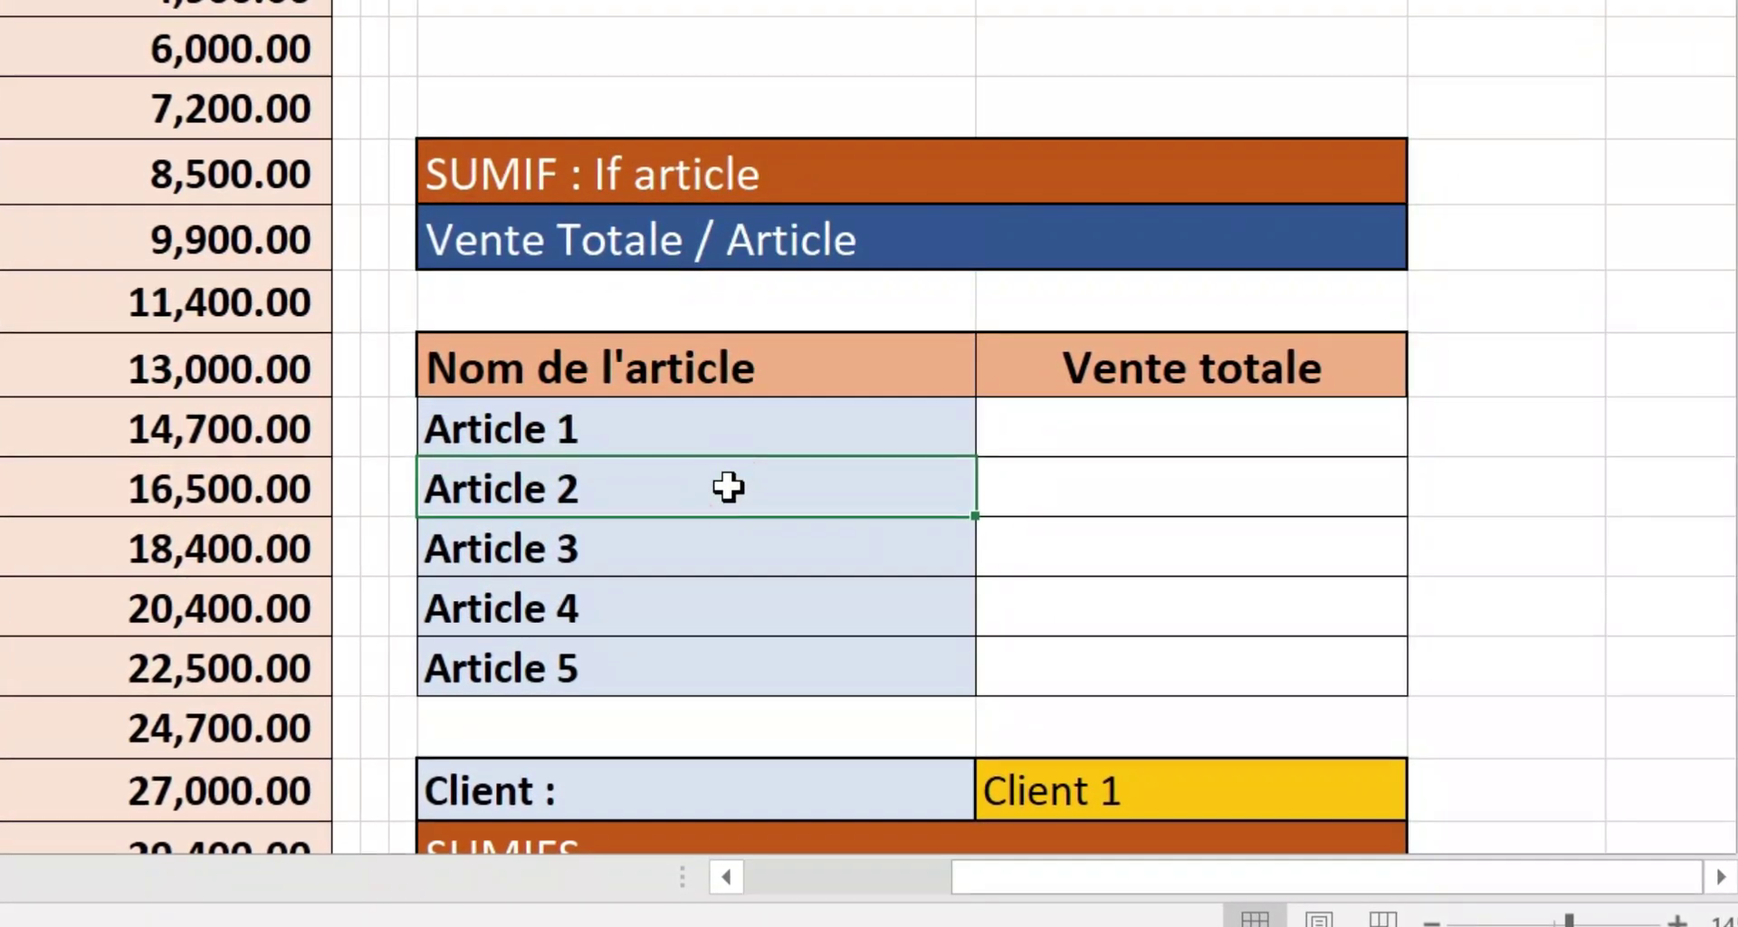
pyautogui.click(717, 564)
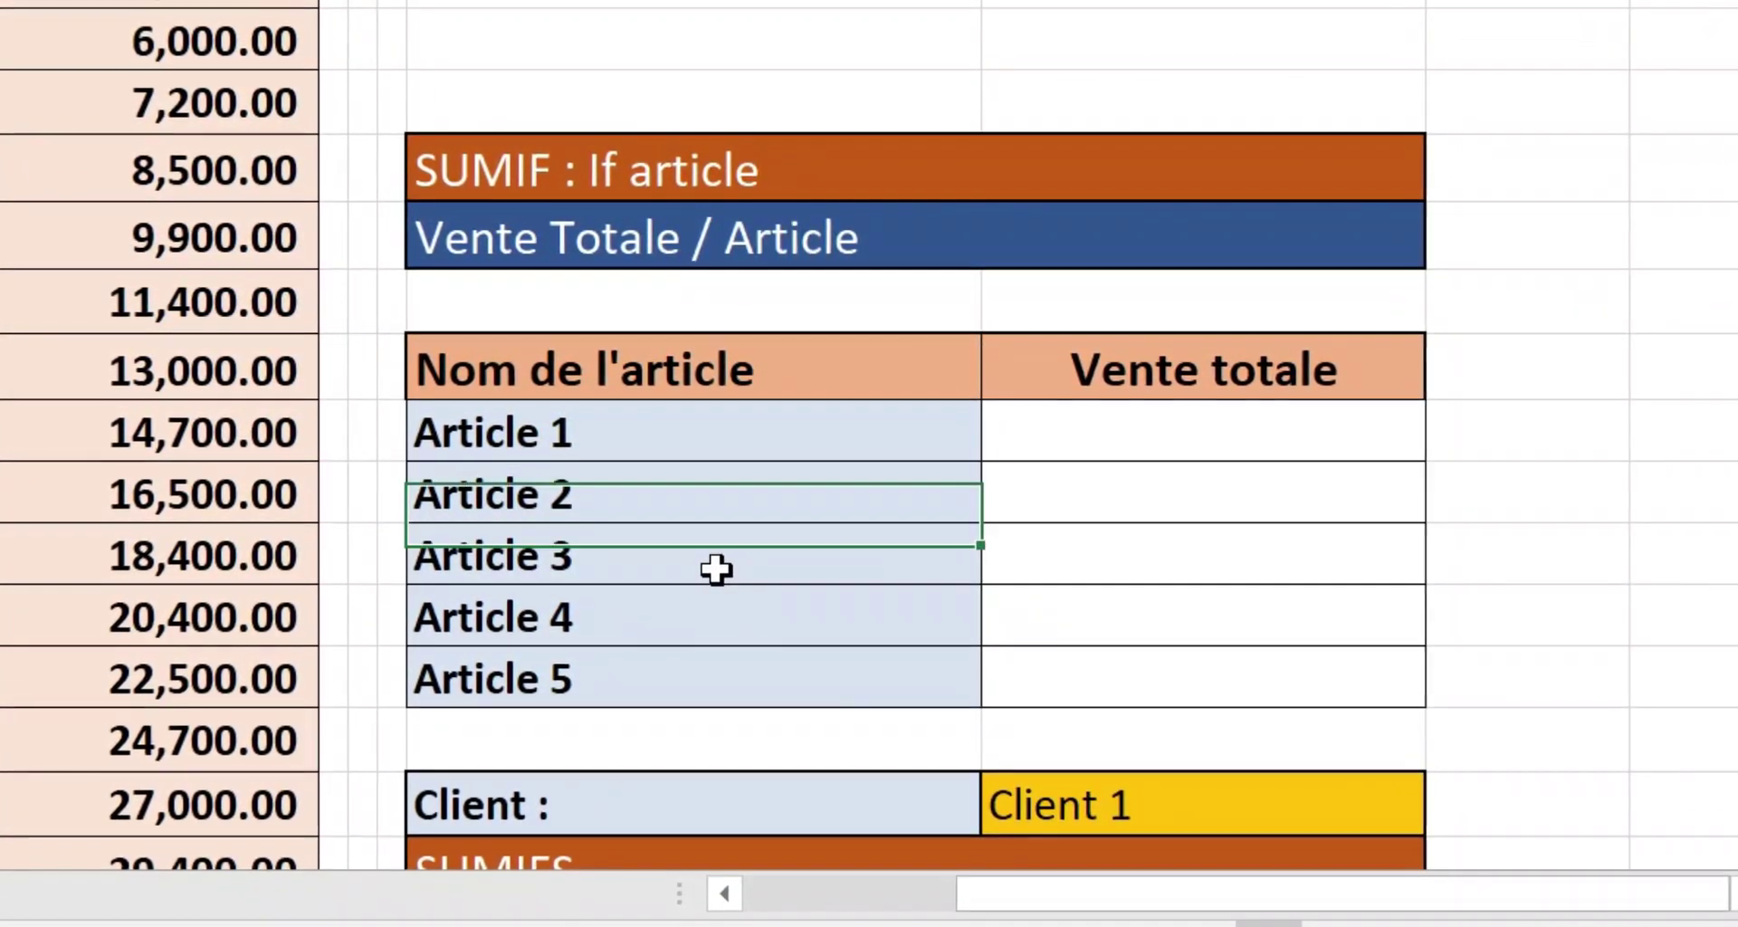
pyautogui.click(690, 631)
pyautogui.click(689, 700)
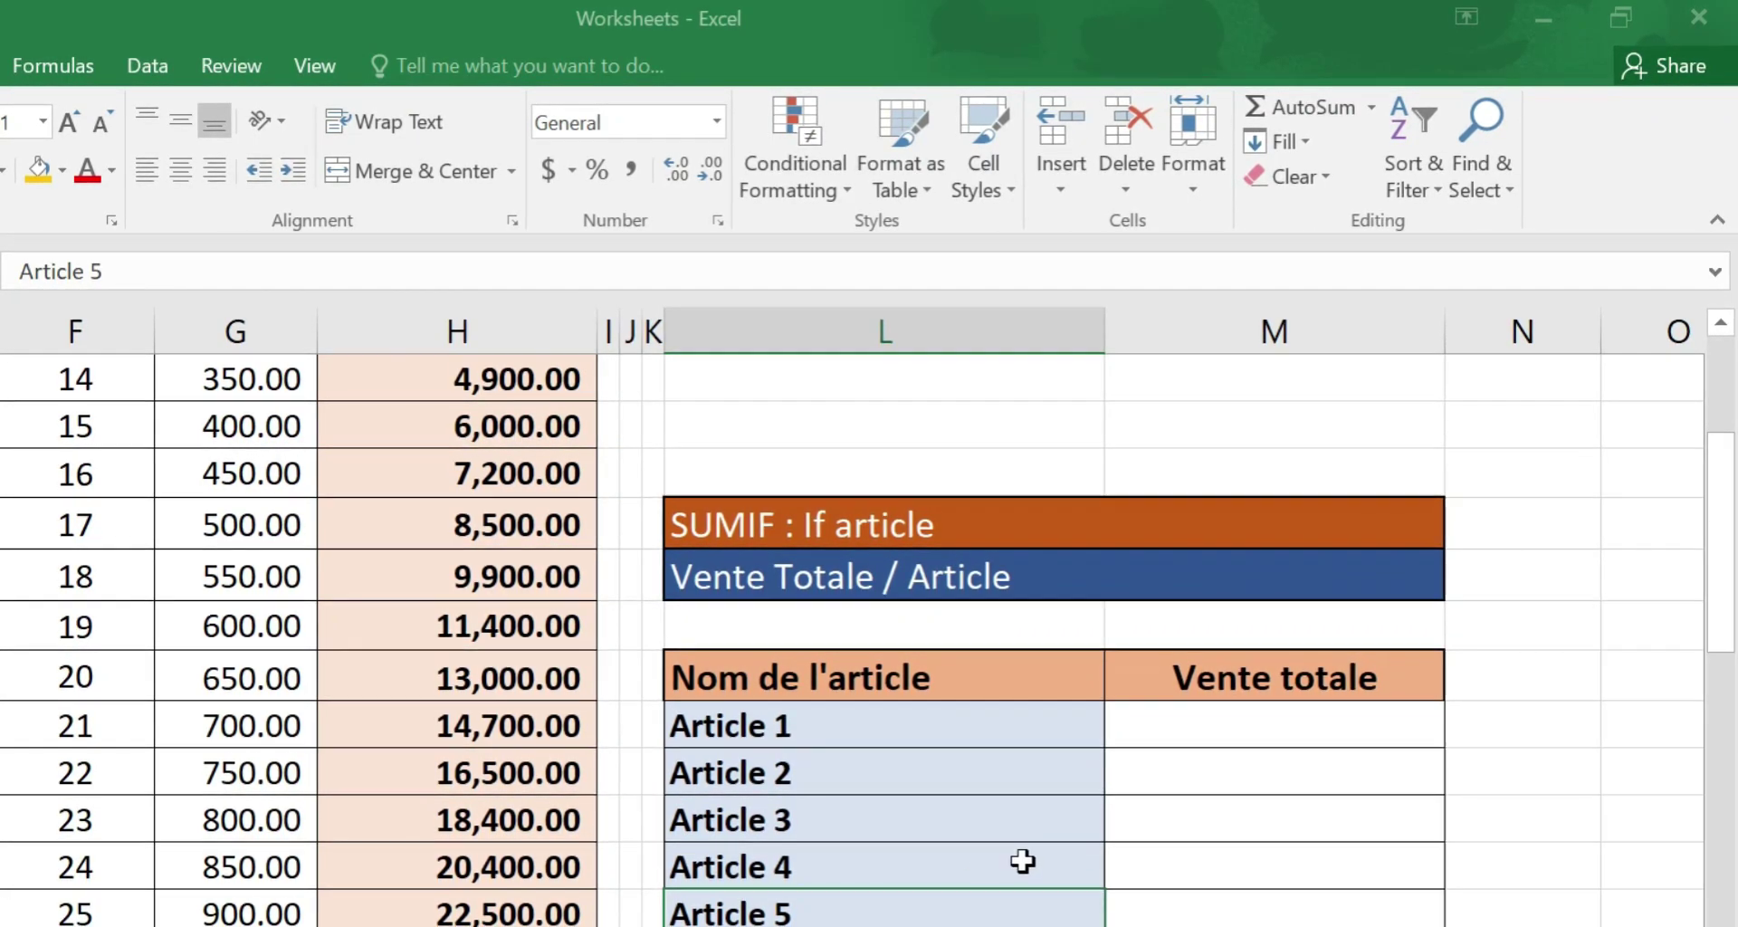
# - Start a SUMIF formula in the Vente totale cell for Article 1 (M14)
pyautogui.click(1187, 730)
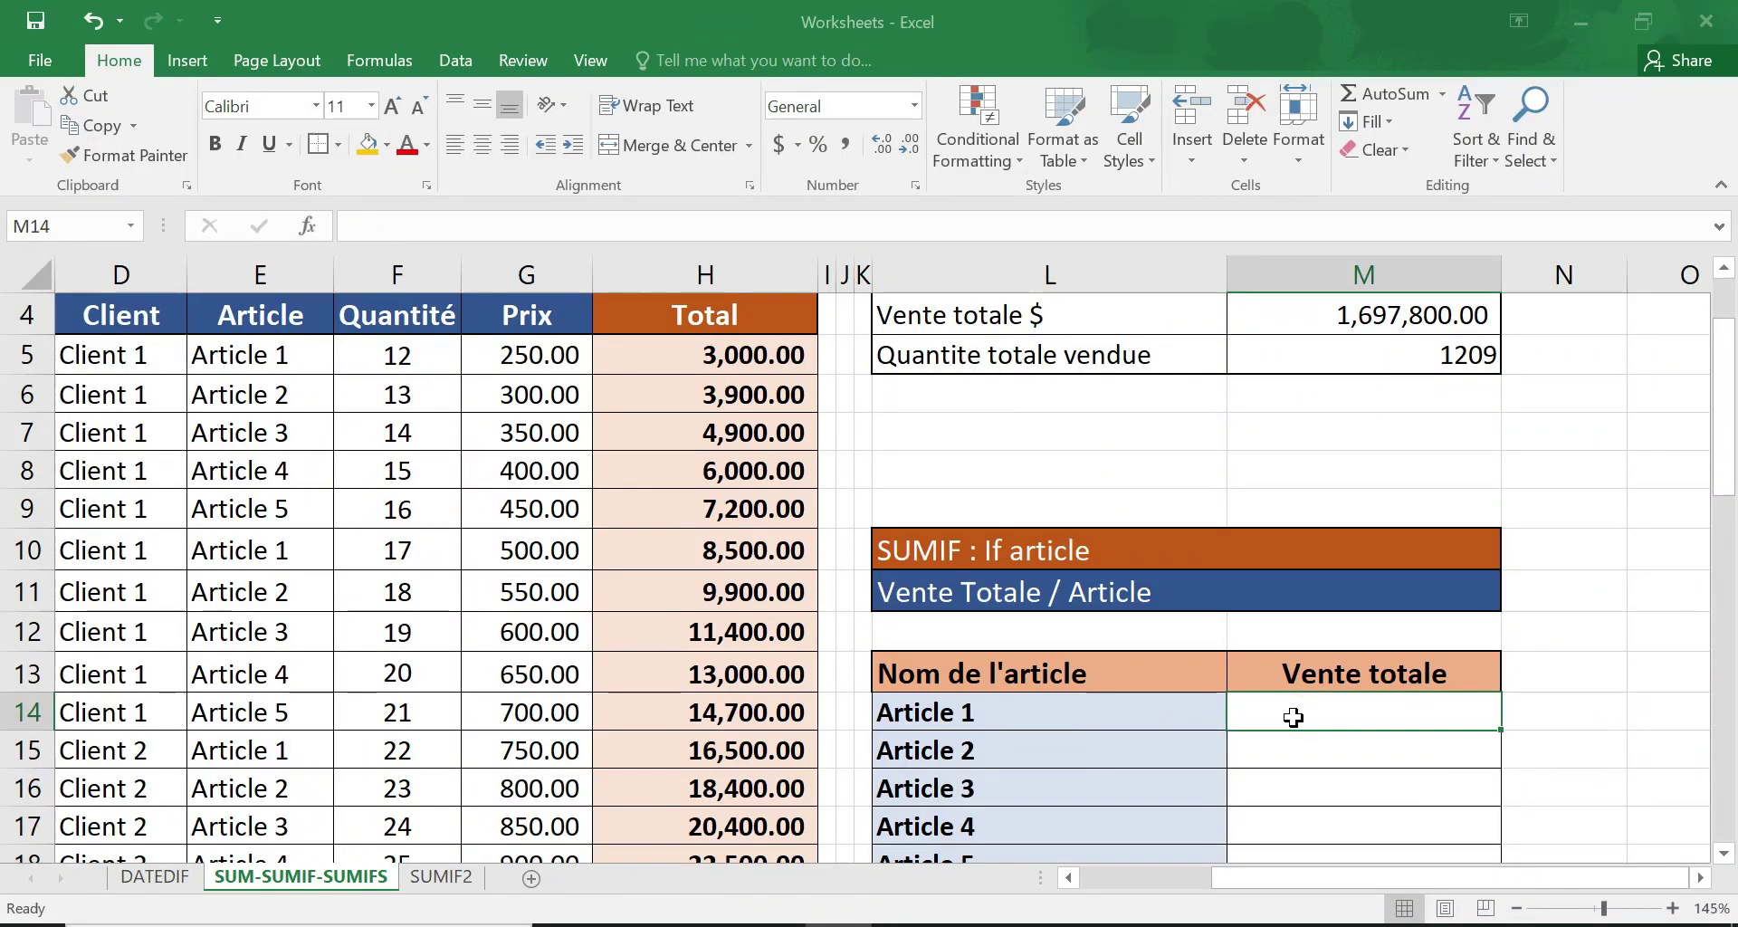
pyautogui.click(1700, 877)
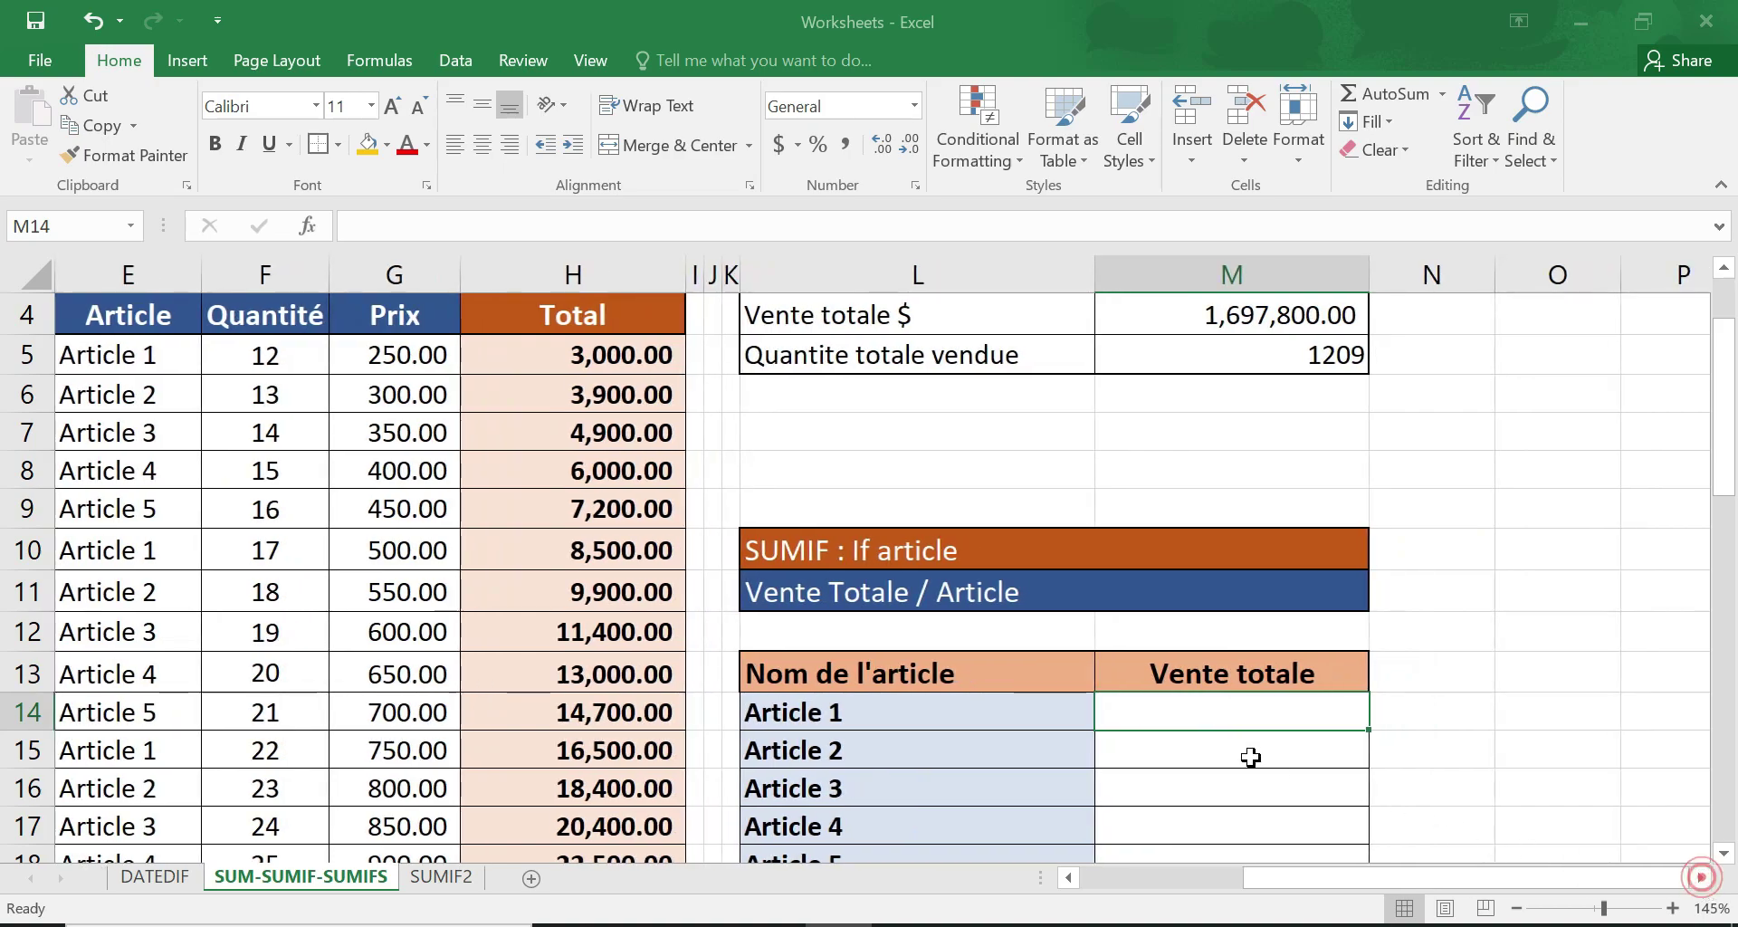
pyautogui.write('=')
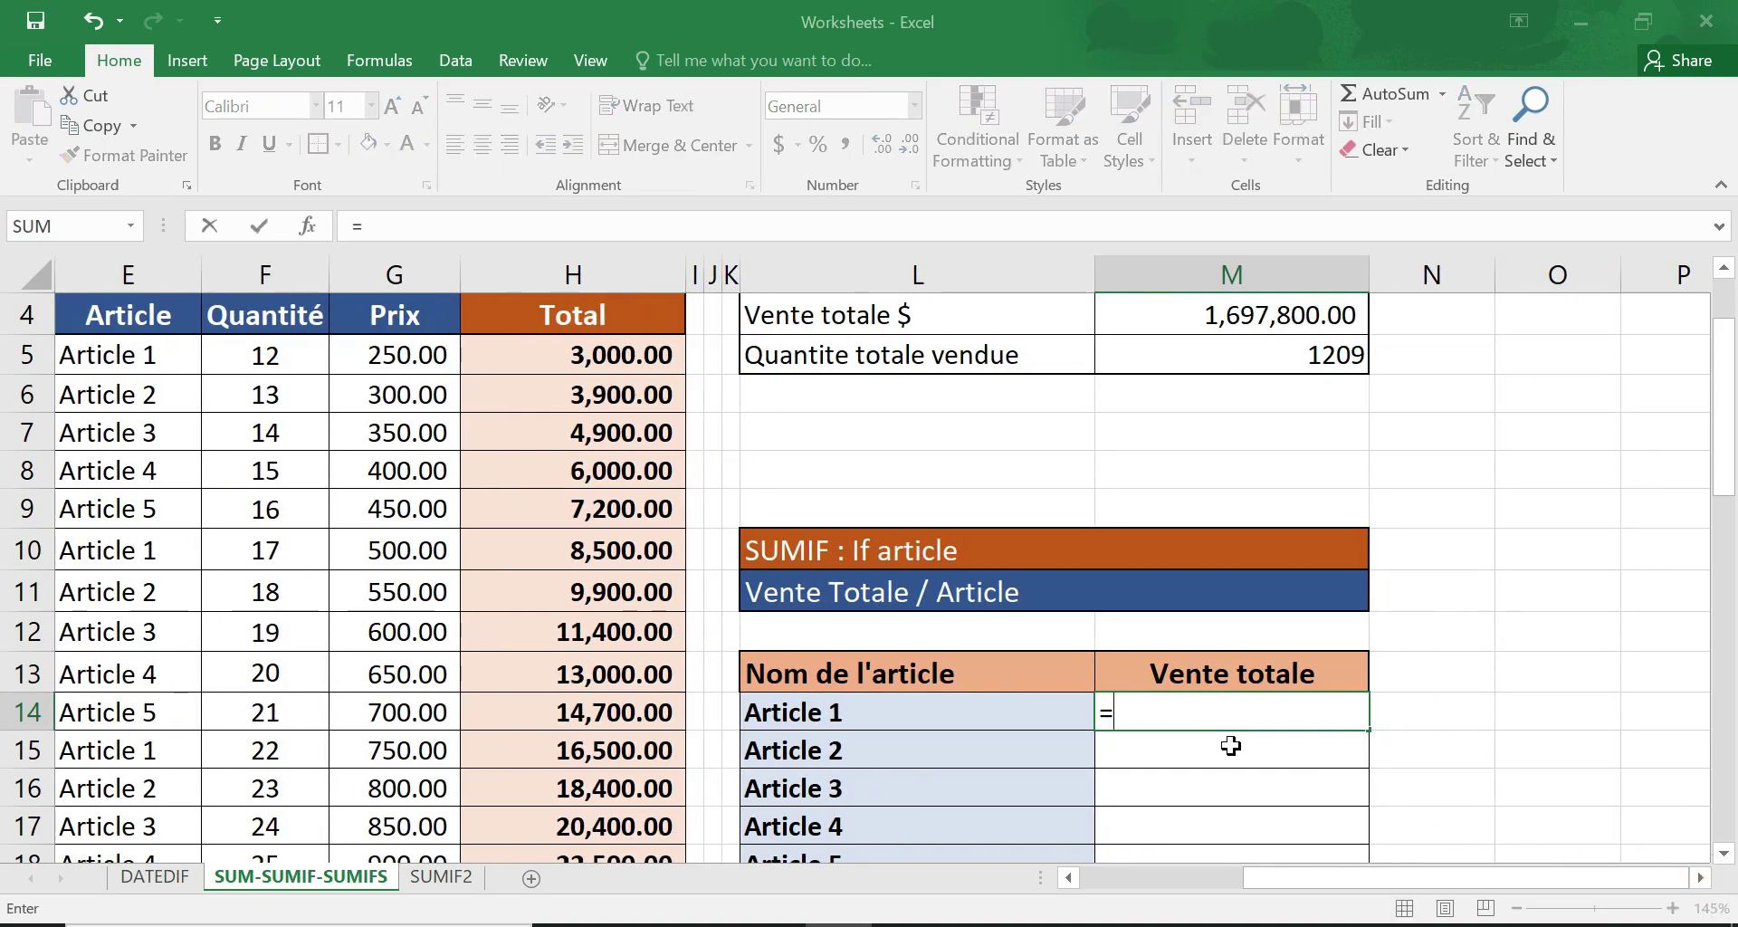
pyautogui.write('su')
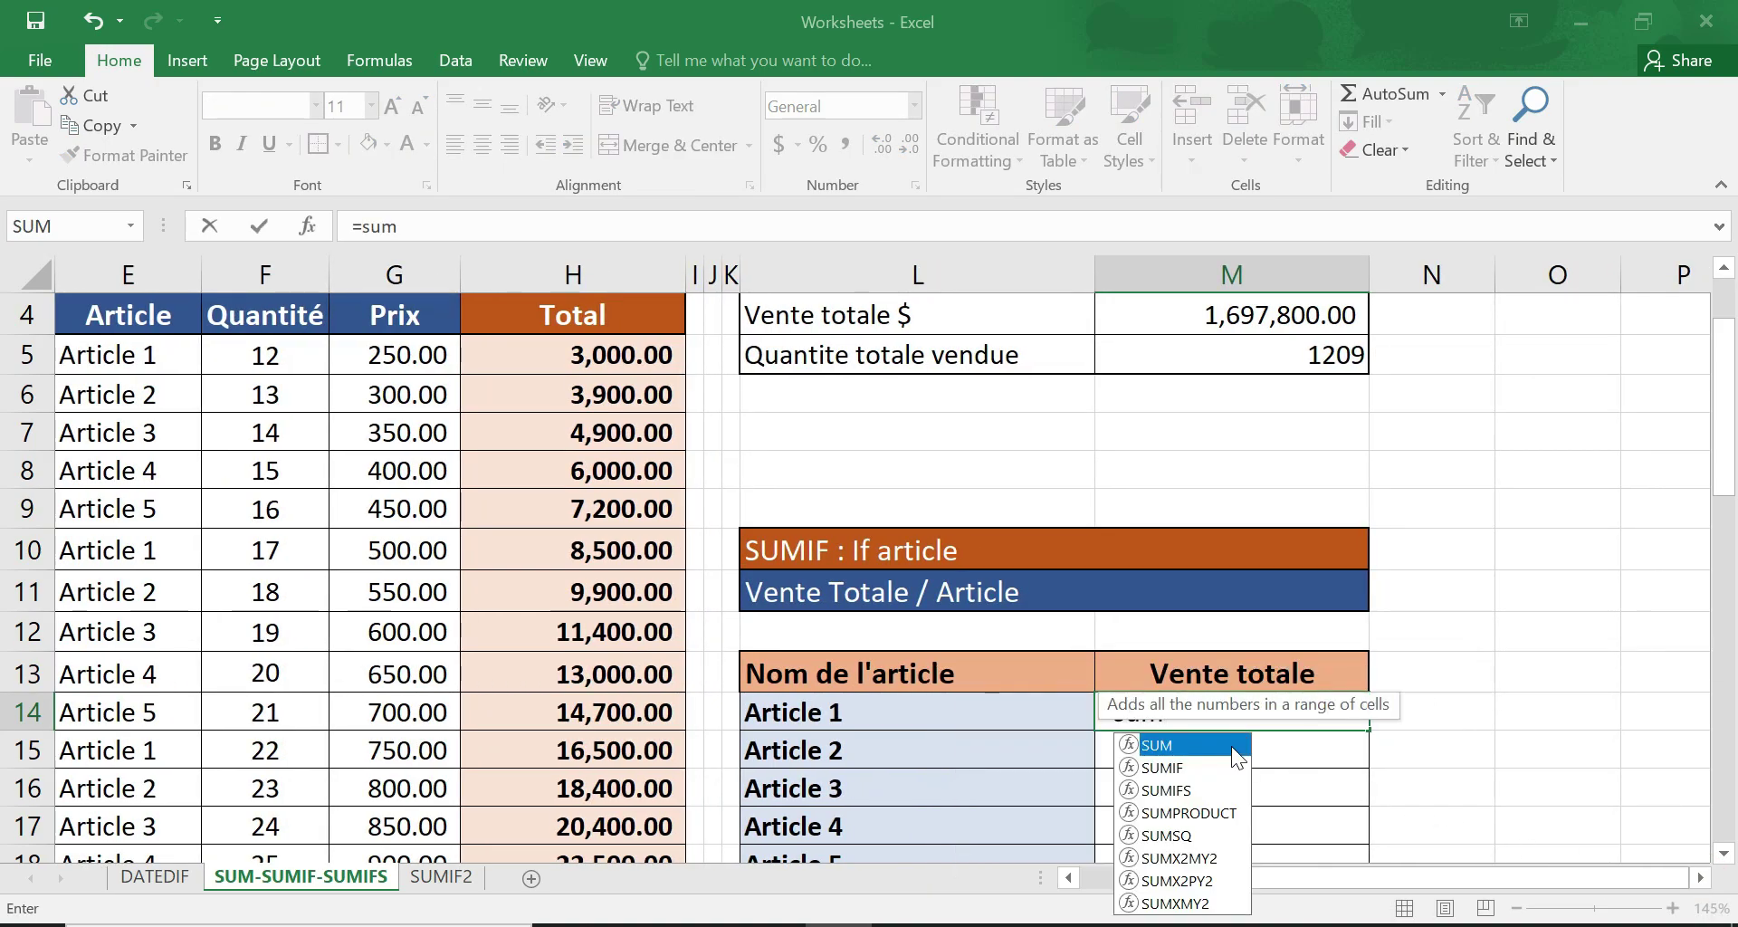
pyautogui.write('m')
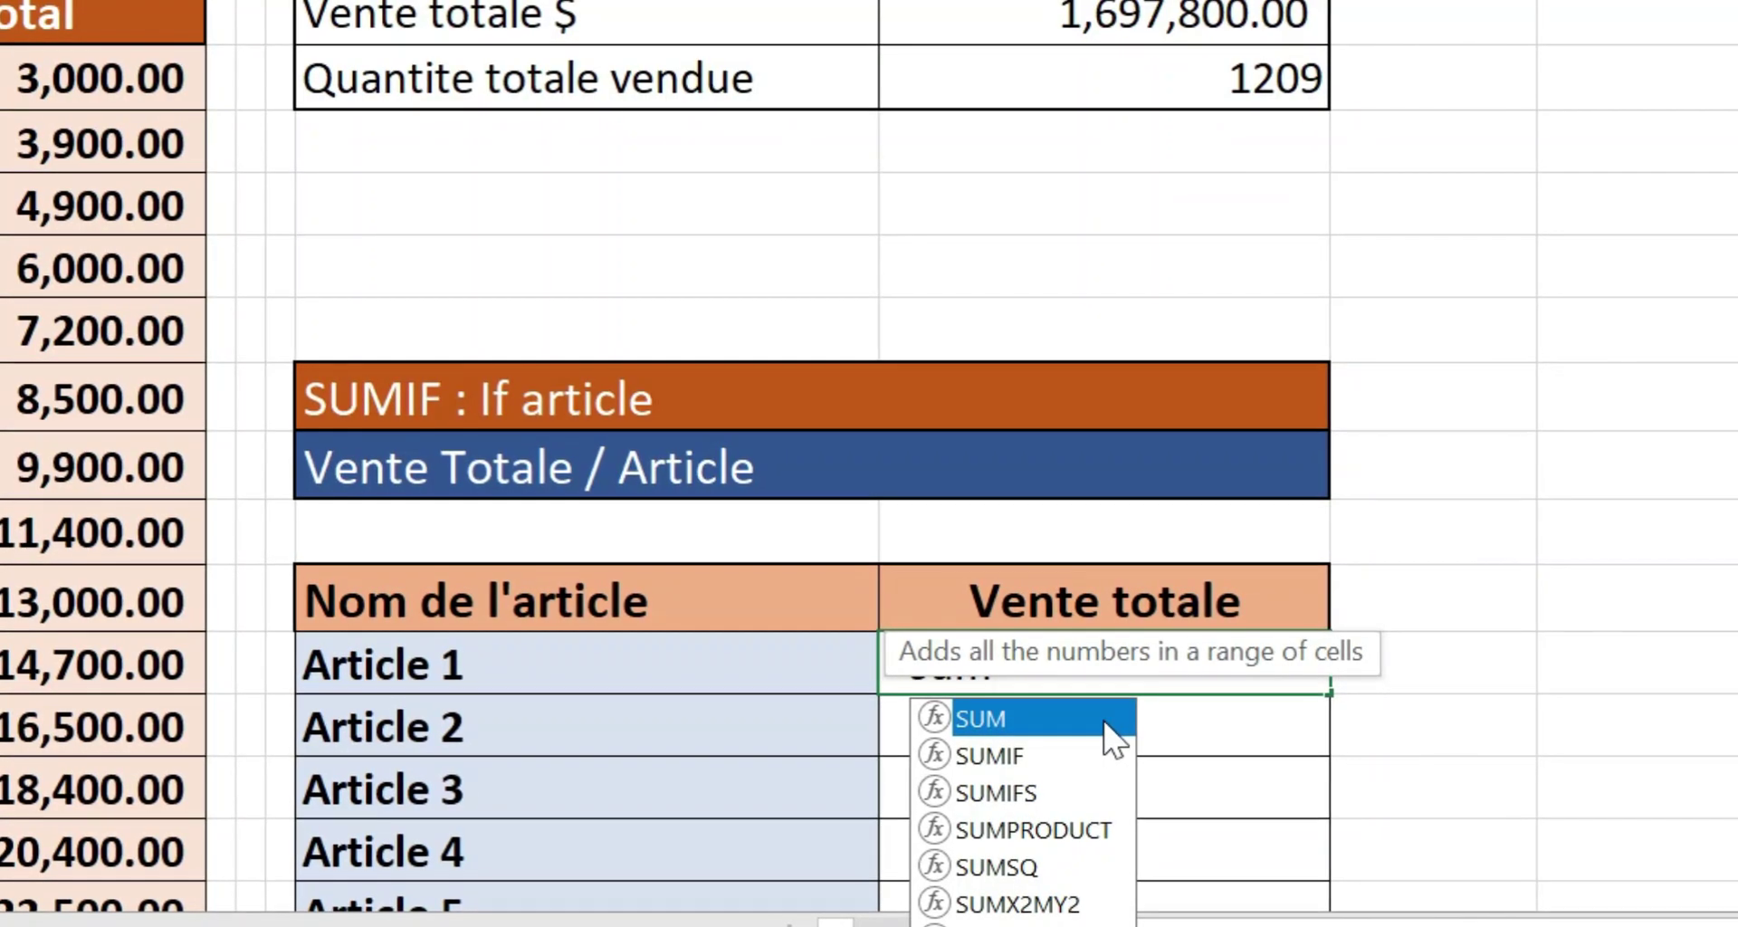
pyautogui.write('i')
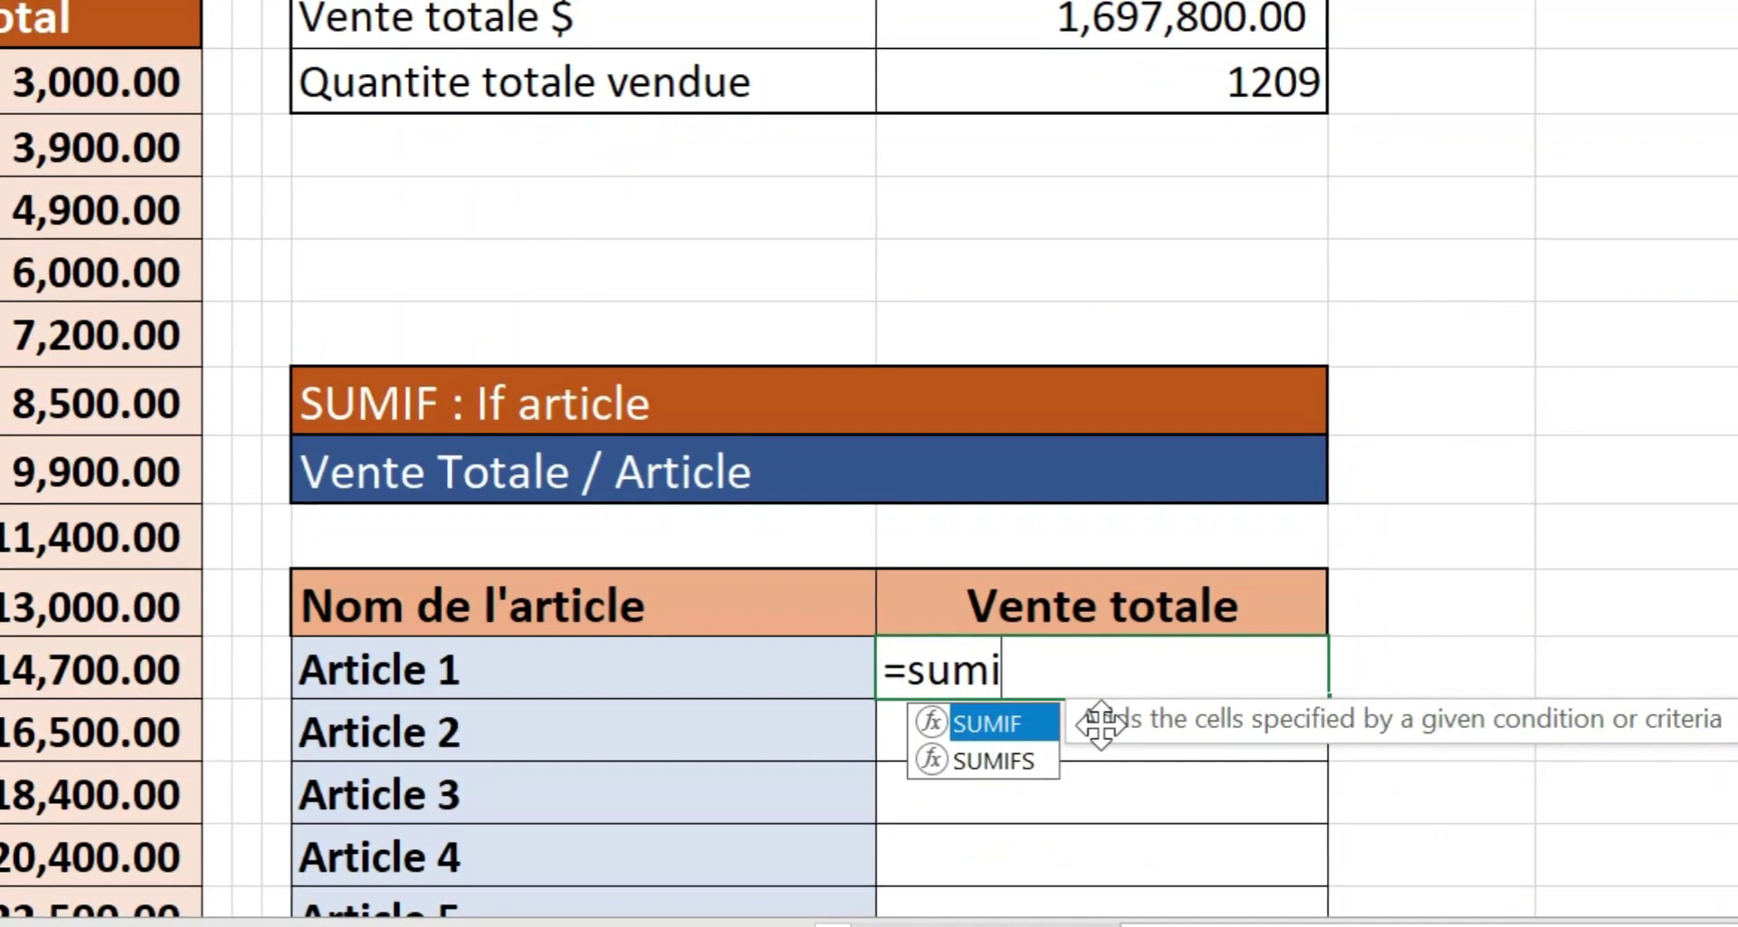
pyautogui.press('Tab')
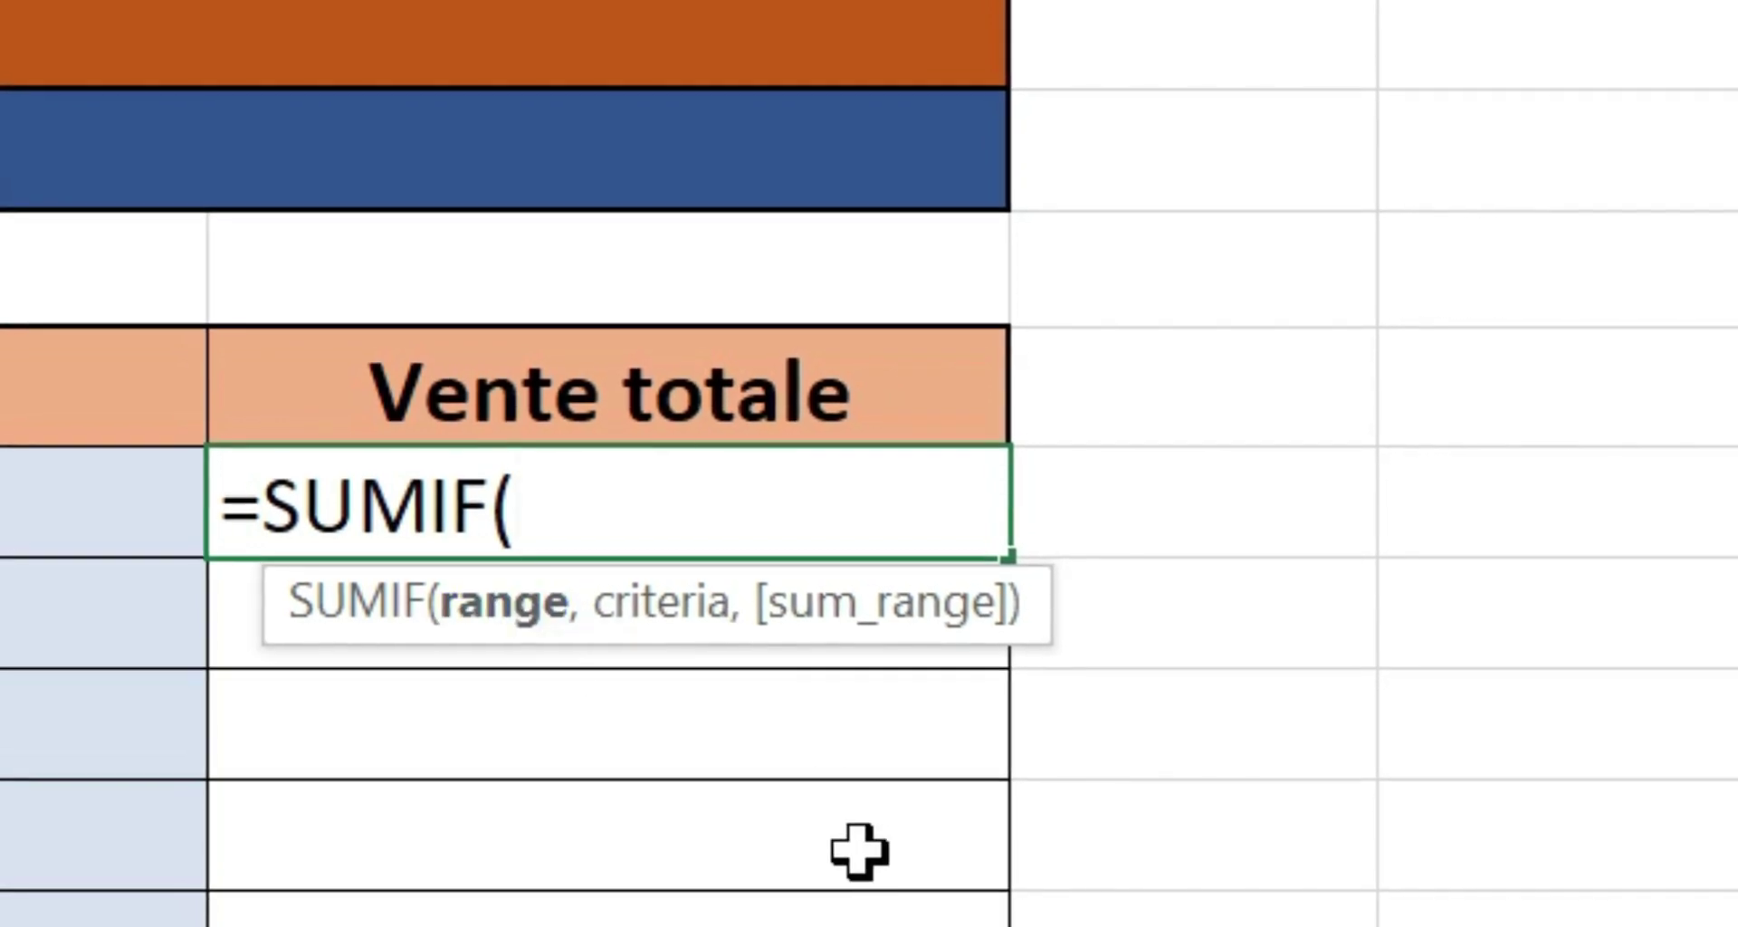
# - Set the SUMIF range to the Article column E5:E43 and the criteria to the Article 1 name cell L14
pyautogui.hscroll(-3, 869, 625)
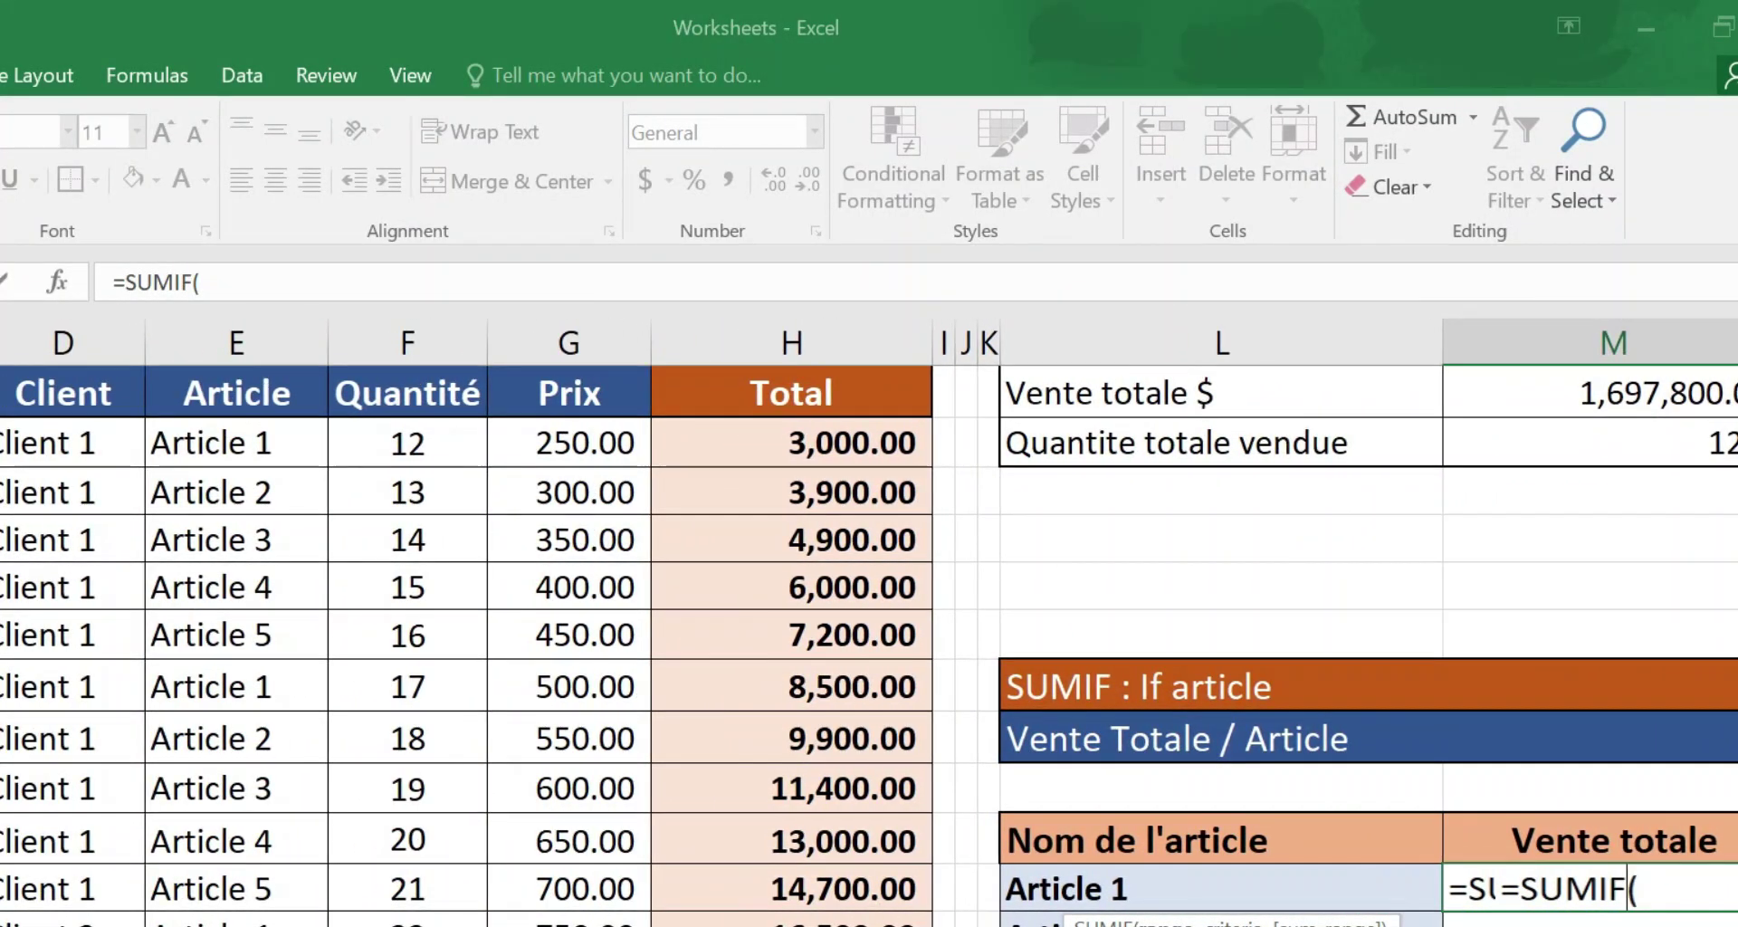
pyautogui.click(304, 445)
pyautogui.moveTo(304, 445); pyautogui.dragTo(307, 905)
pyautogui.scroll(8, 1292, 718)
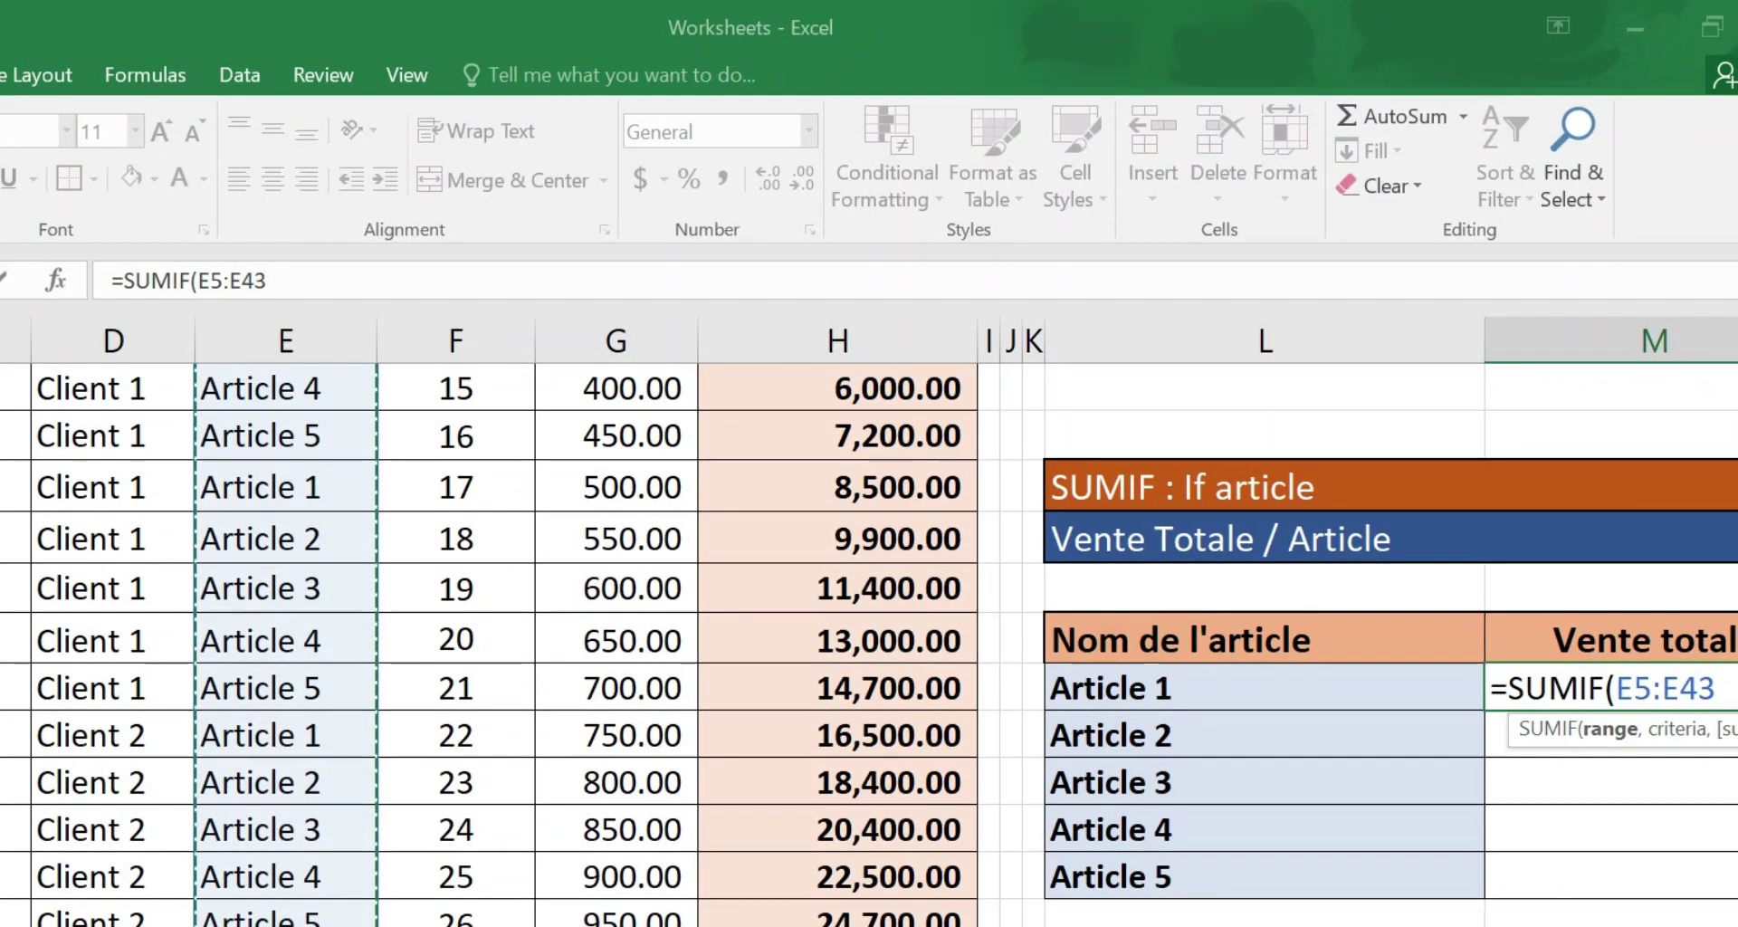
pyautogui.hscroll(4, 869, 621)
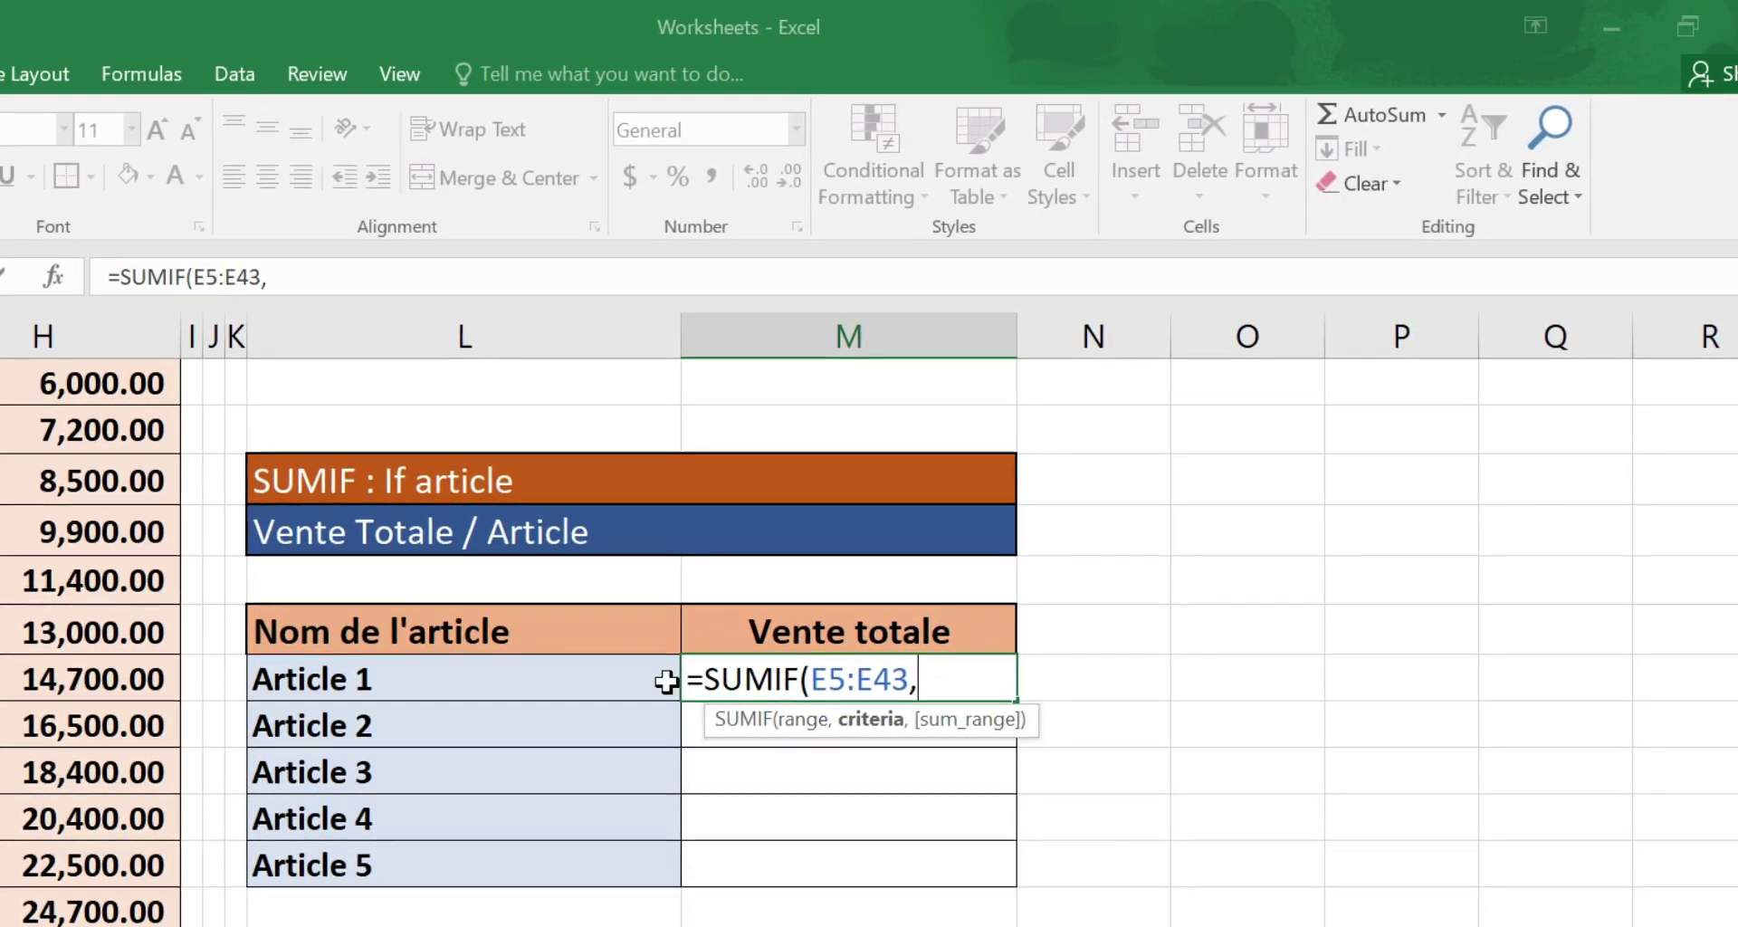
pyautogui.click(629, 675)
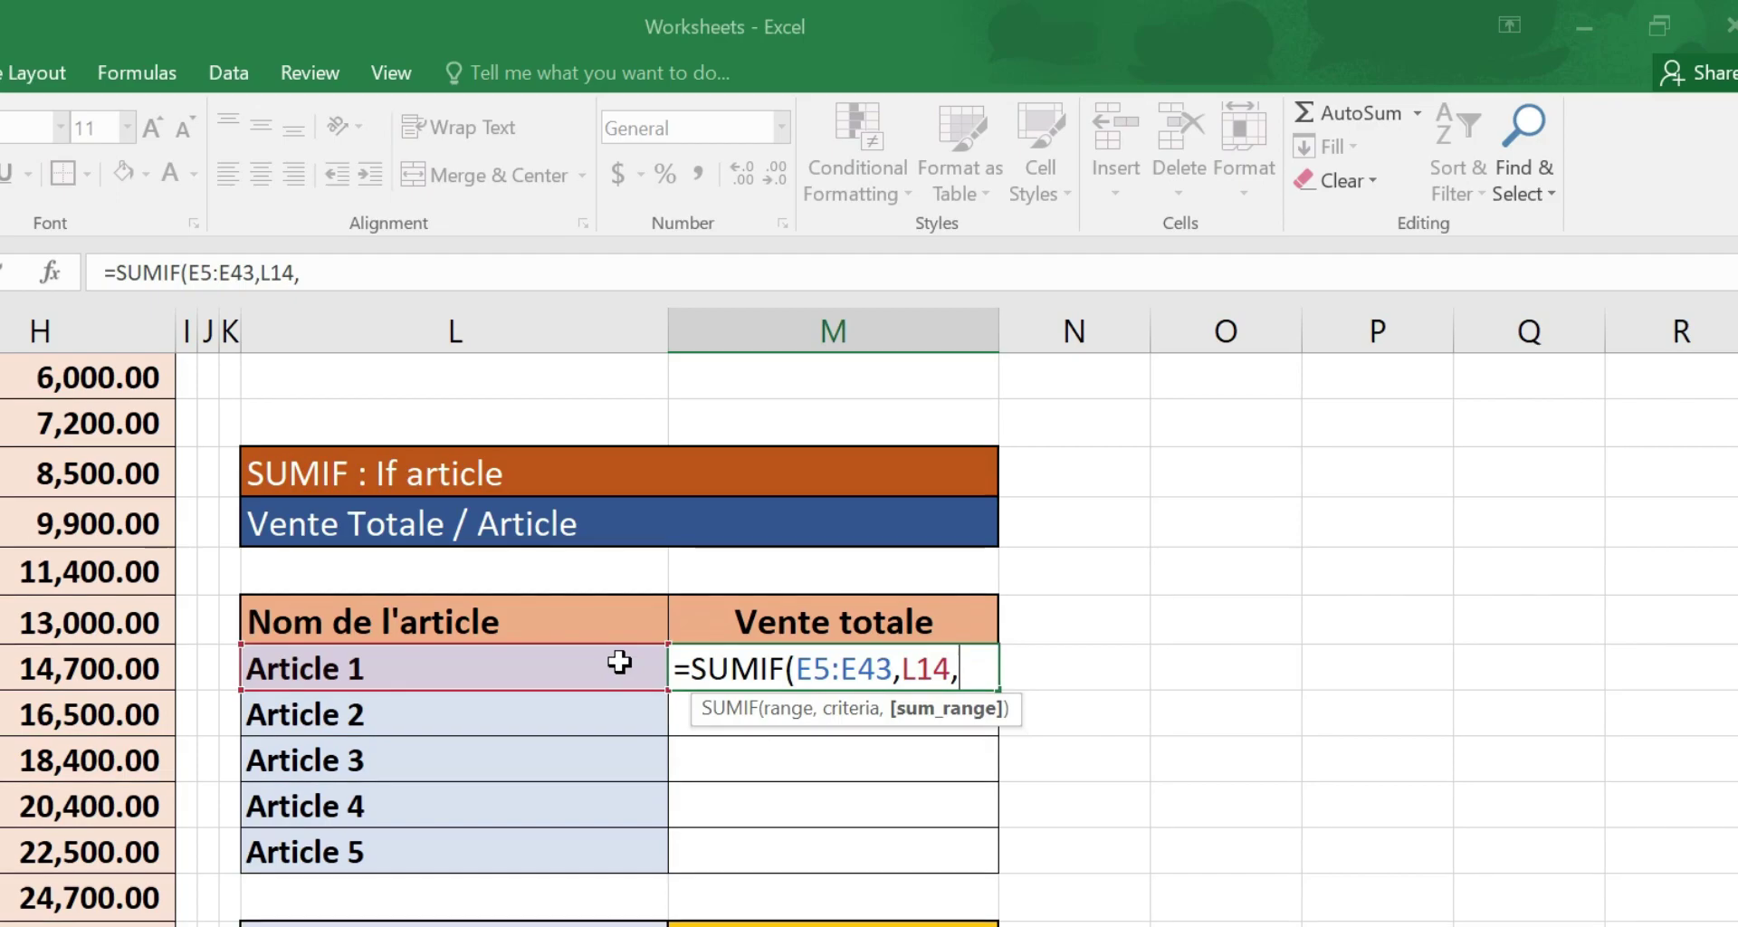
# - Set the SUMIF sum_range to the sales database's Total column, H5:H43
pyautogui.scroll(3, 466, 574)
pyautogui.click(110, 588)
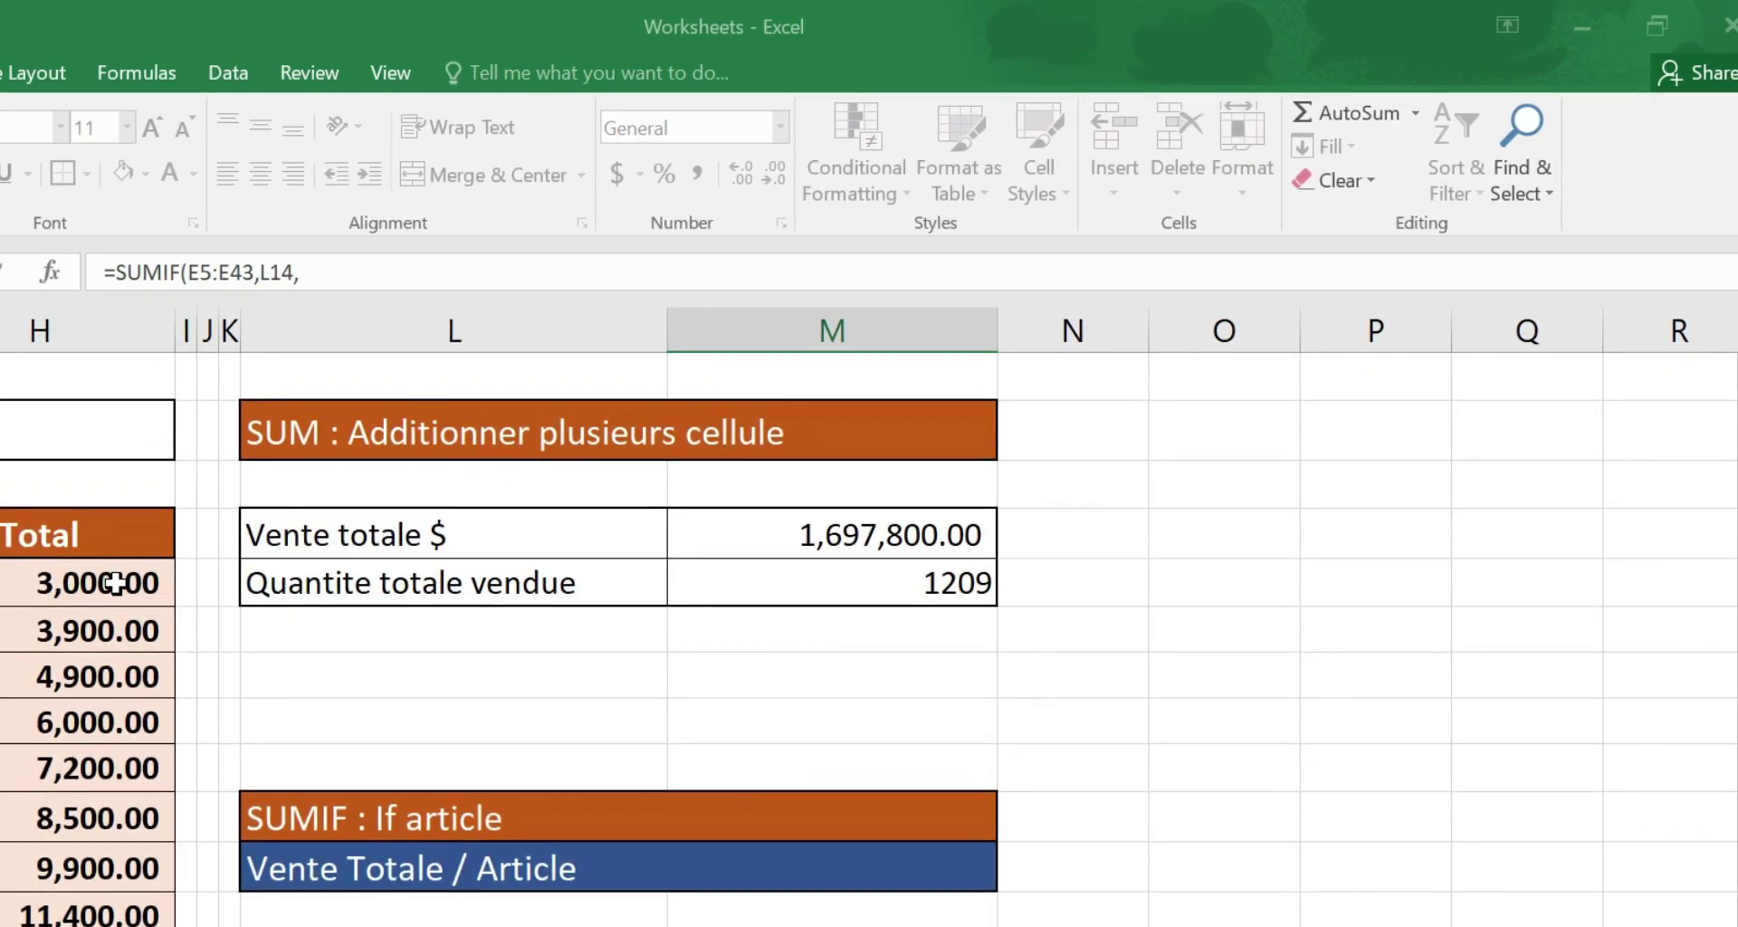
pyautogui.moveTo(116, 923); pyautogui.dragTo(72, 886)
pyautogui.scroll(8, 779, 791)
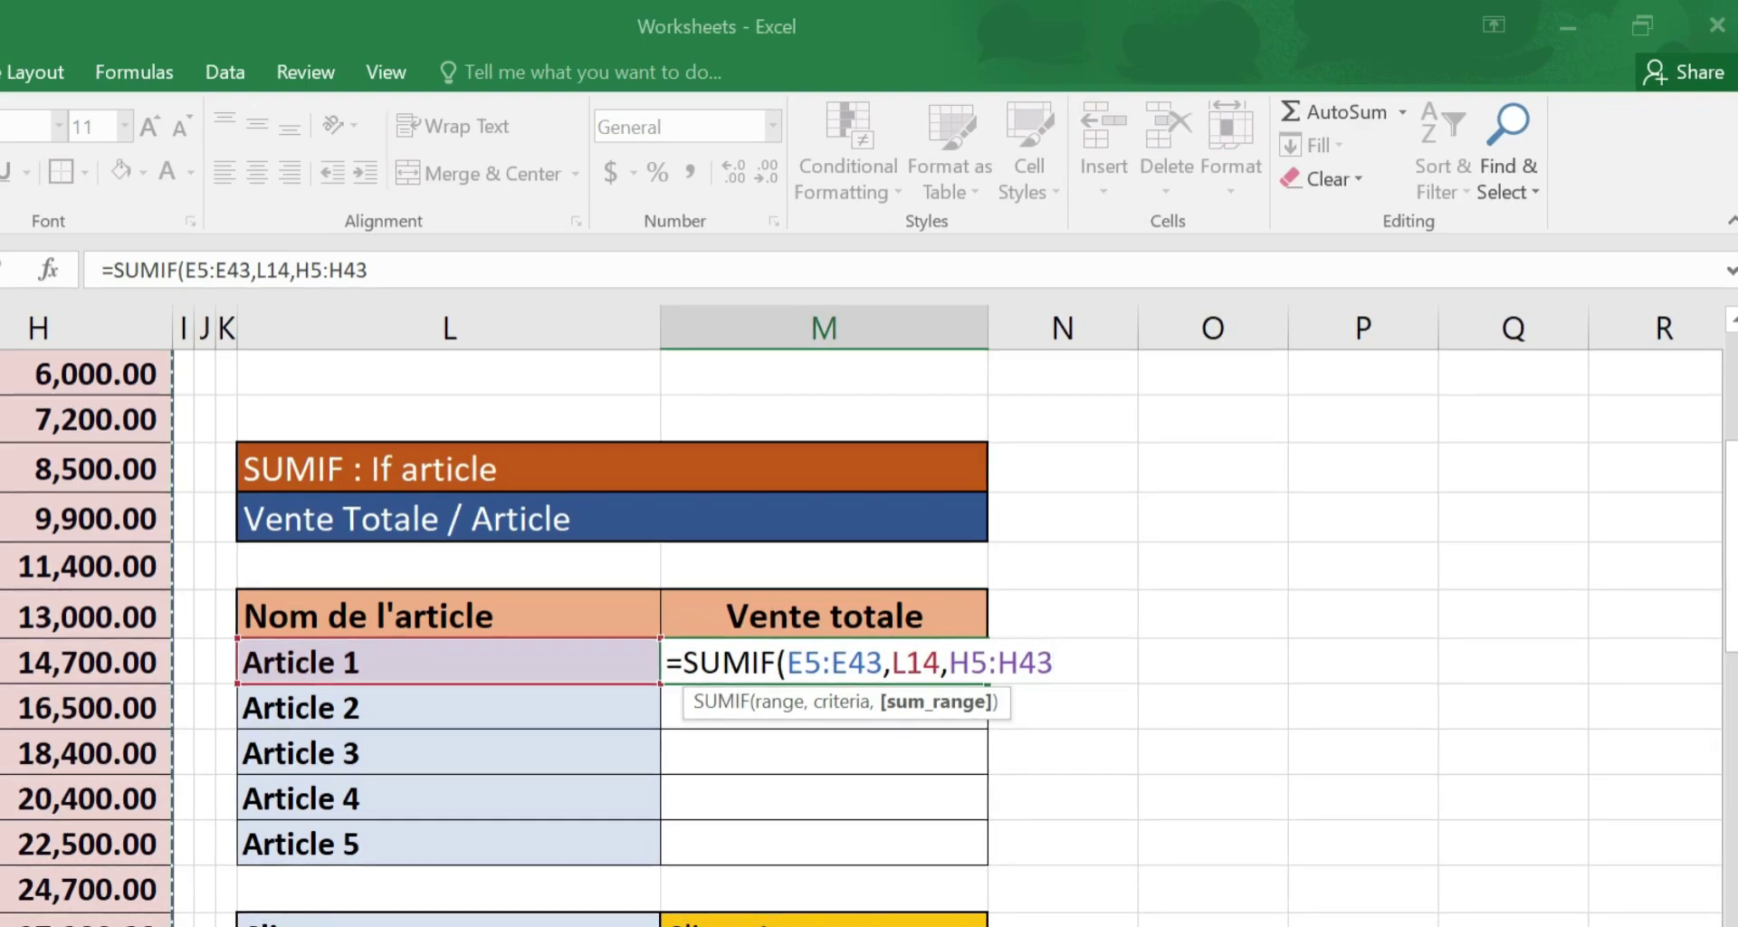
# - Check the range, criteria and sum_range arguments, and complete the formula as =SUMIF(E5:E43,L14,H5:H43)
pyautogui.click(792, 660)
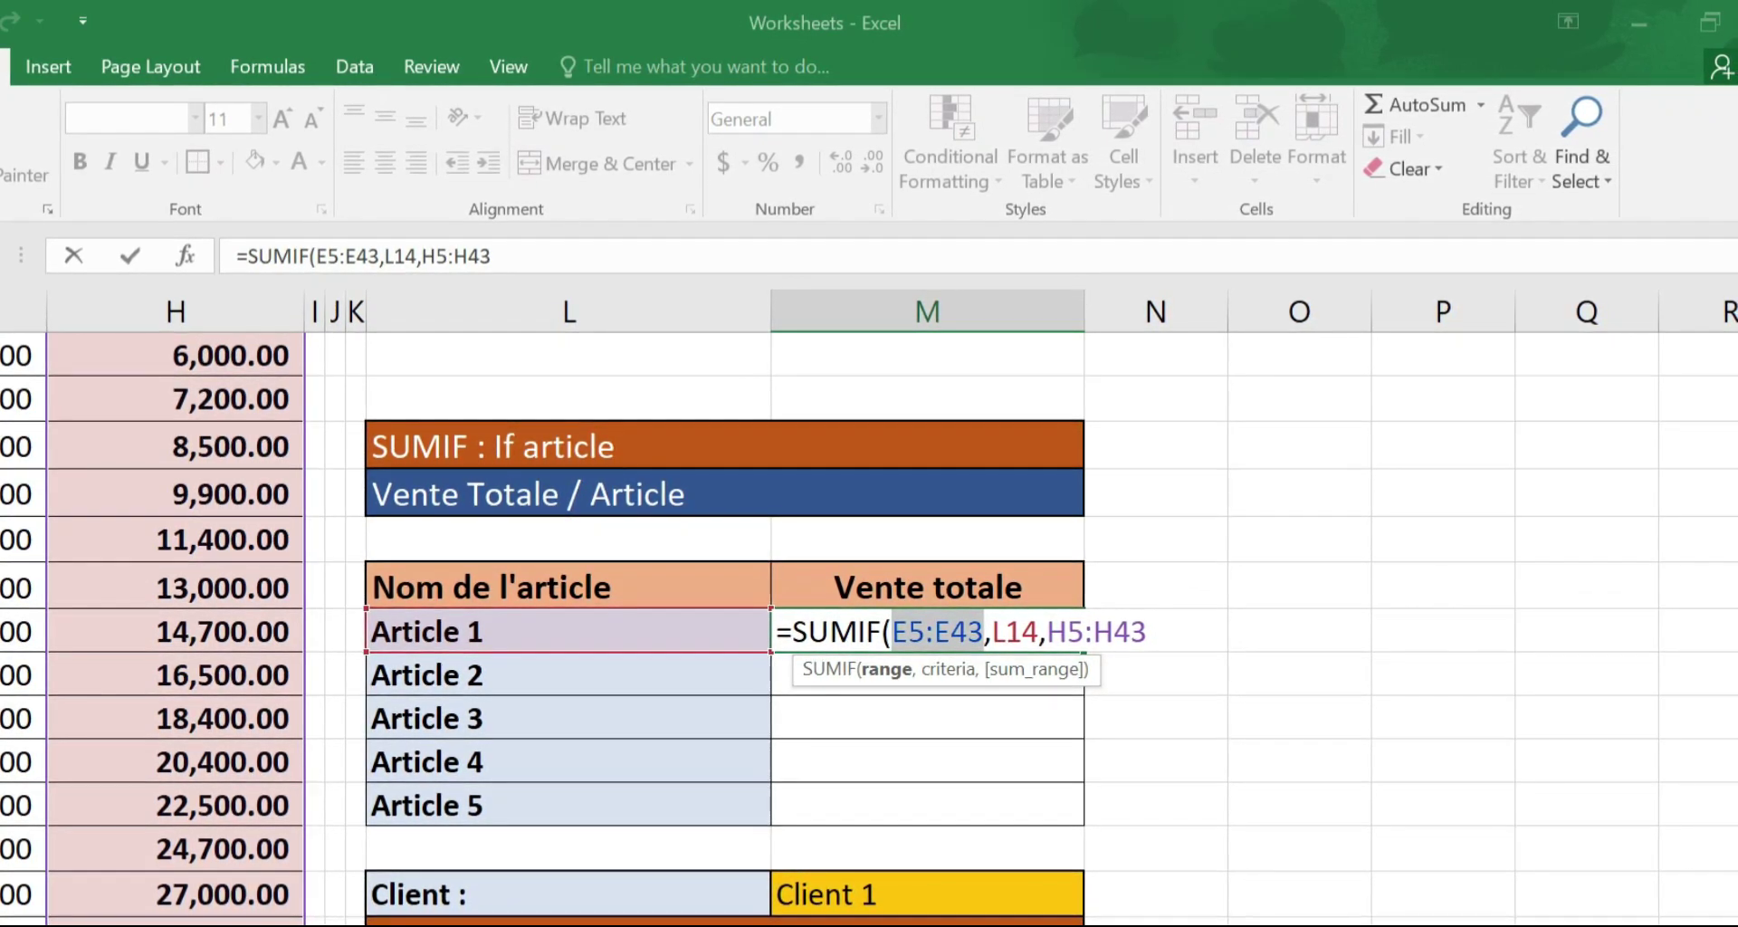
pyautogui.doubleClick(995, 628)
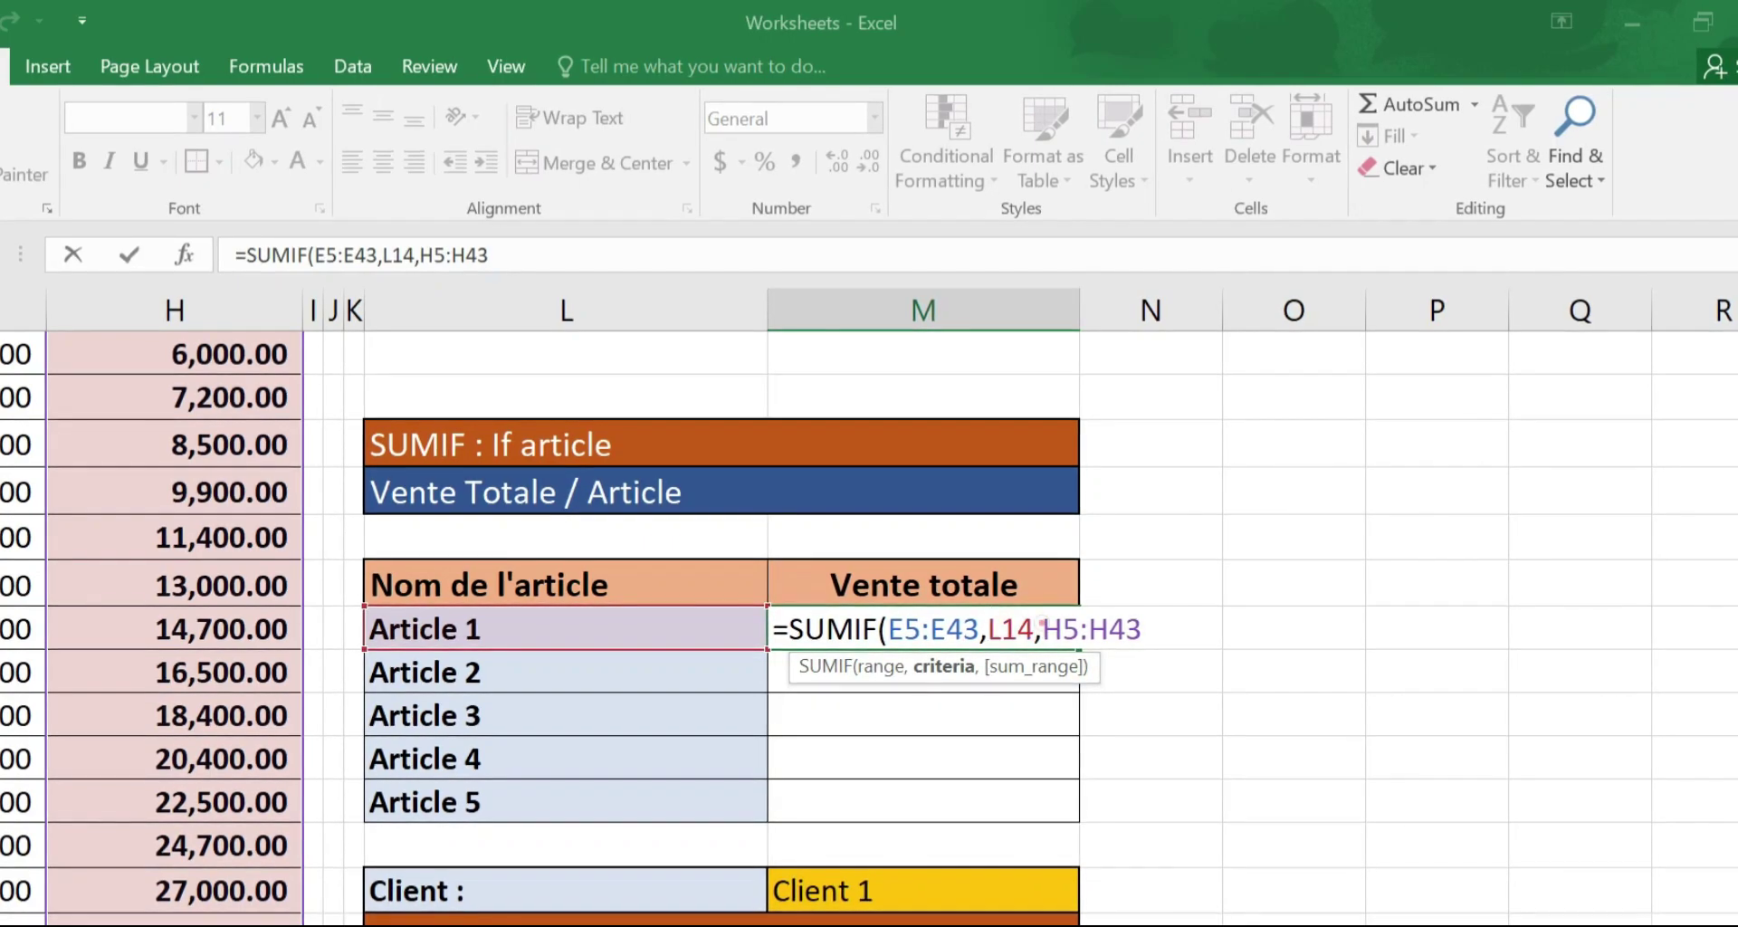
pyautogui.click(1042, 626)
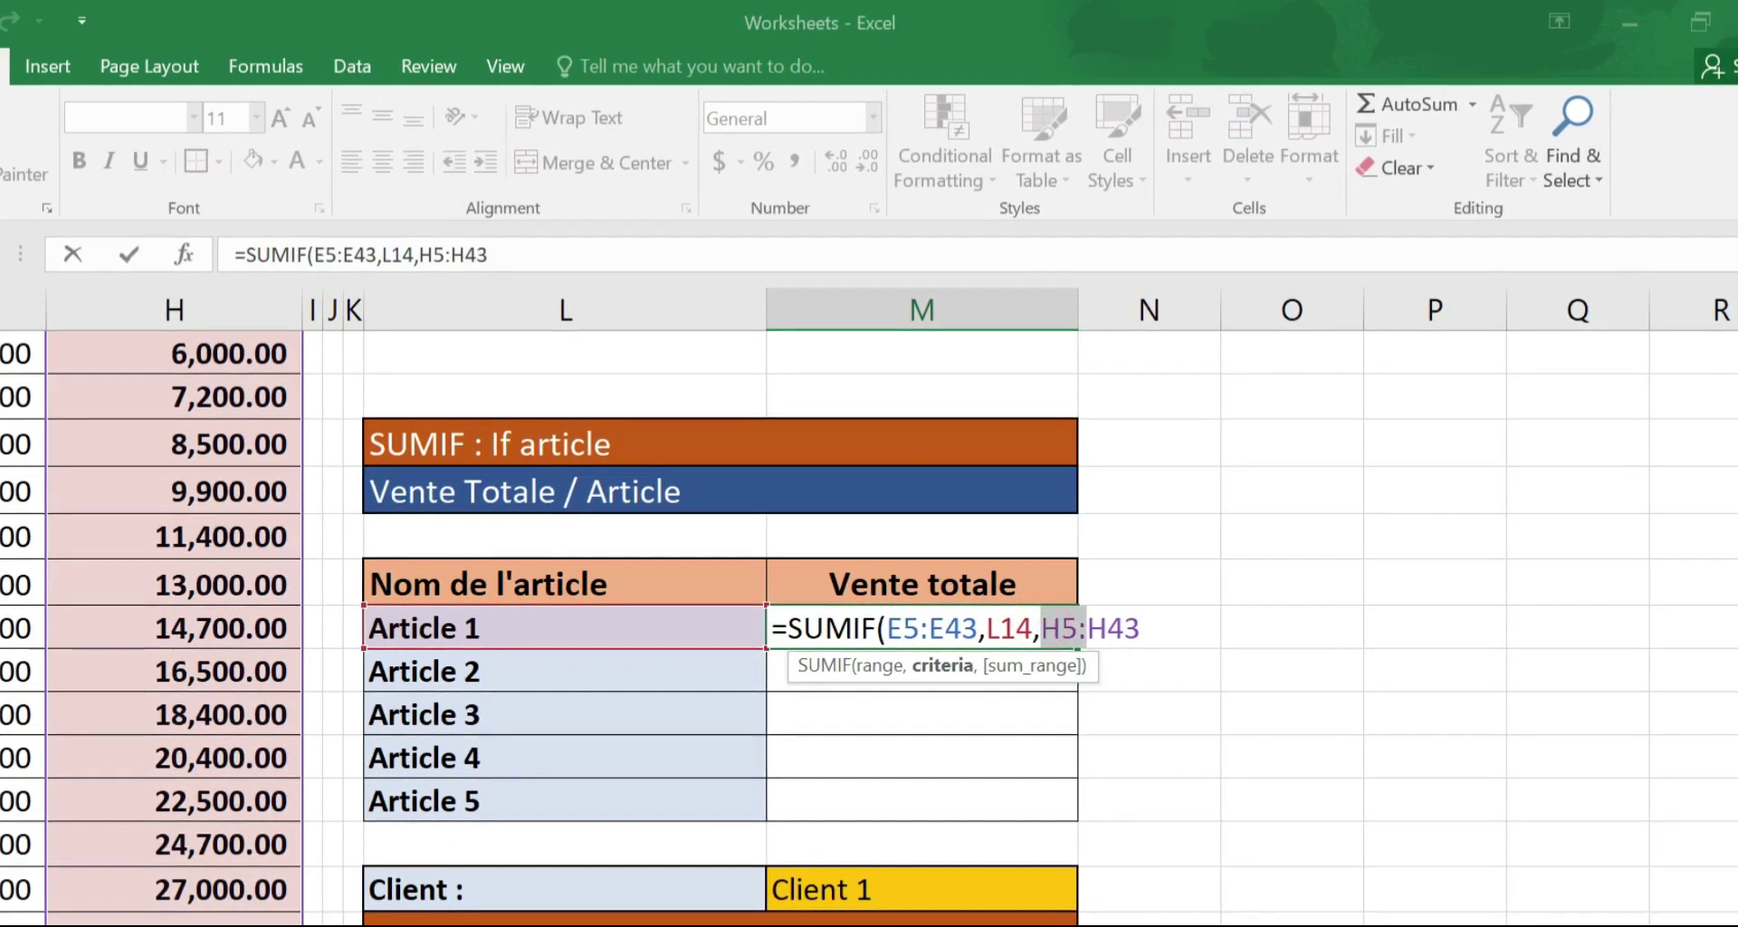
pyautogui.moveTo(1086, 628); pyautogui.dragTo(1138, 628)
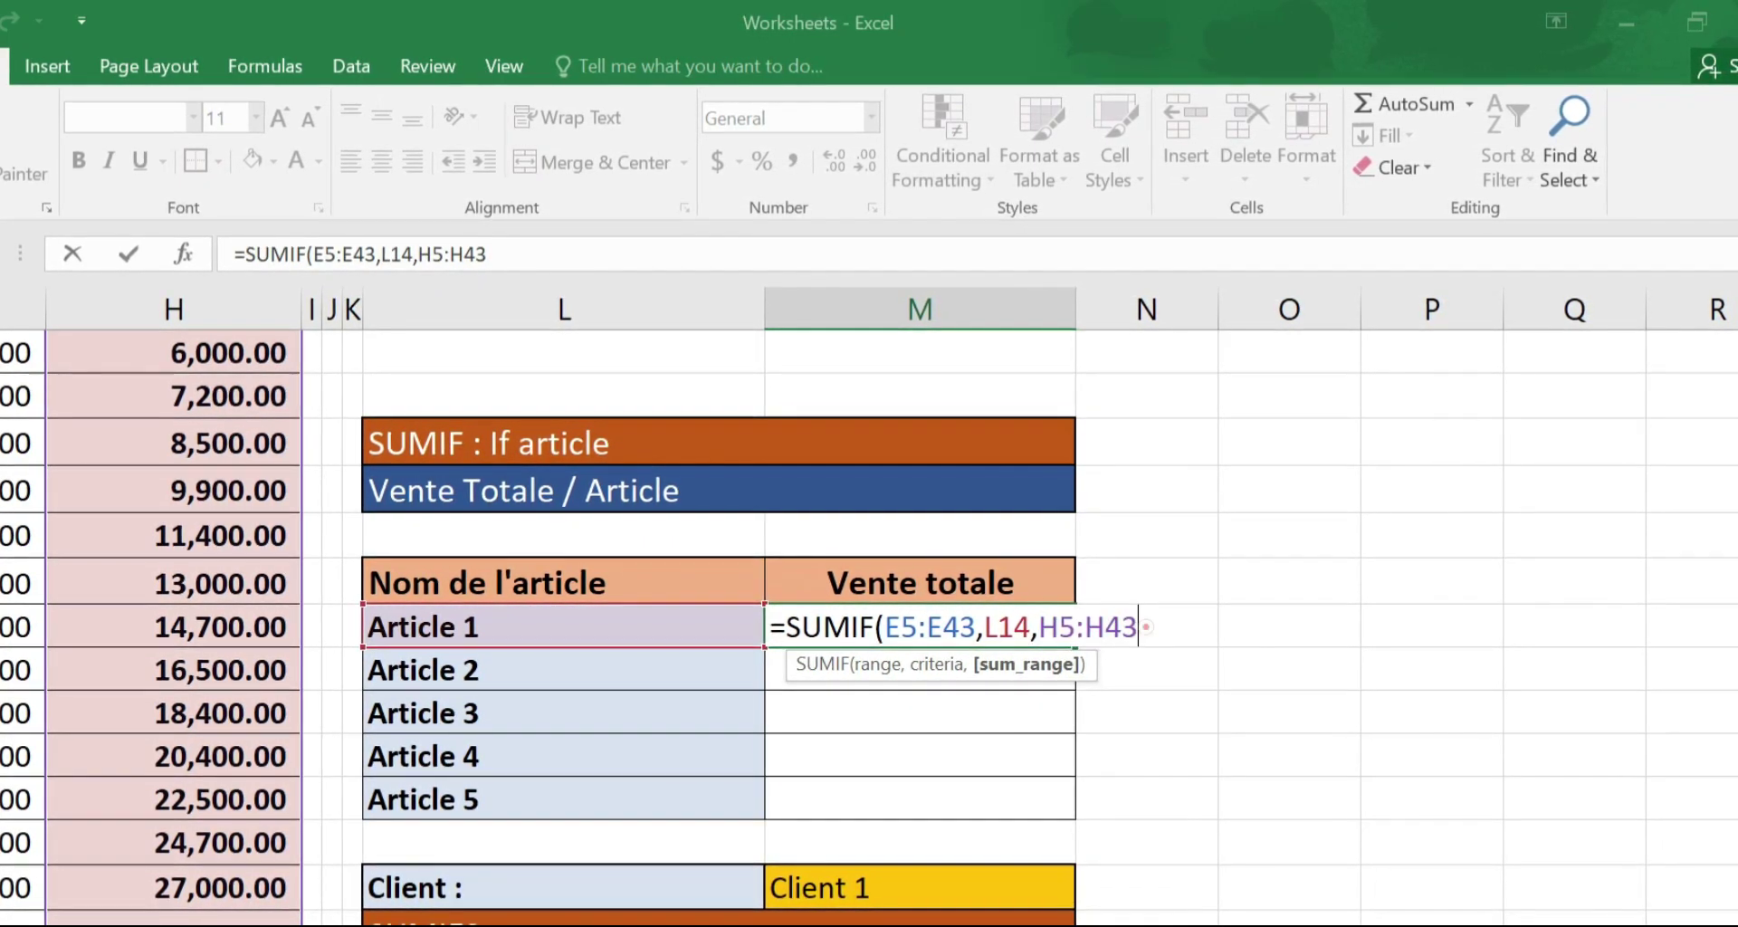
pyautogui.click(1145, 627)
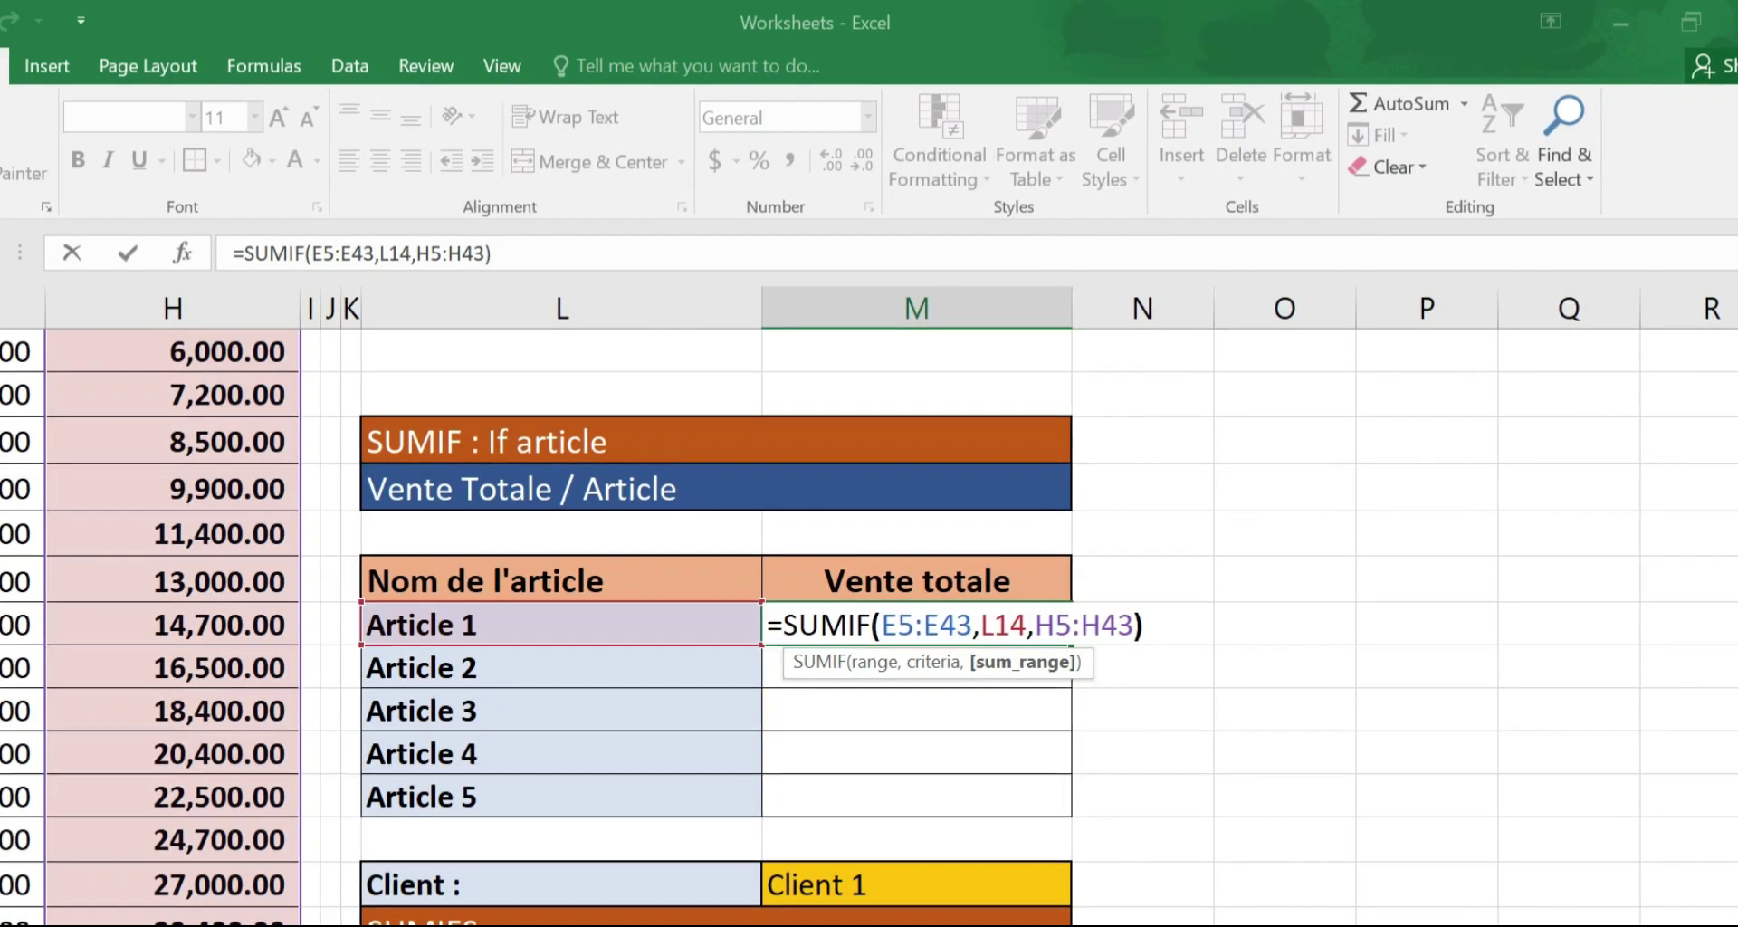
pyautogui.press('Return')
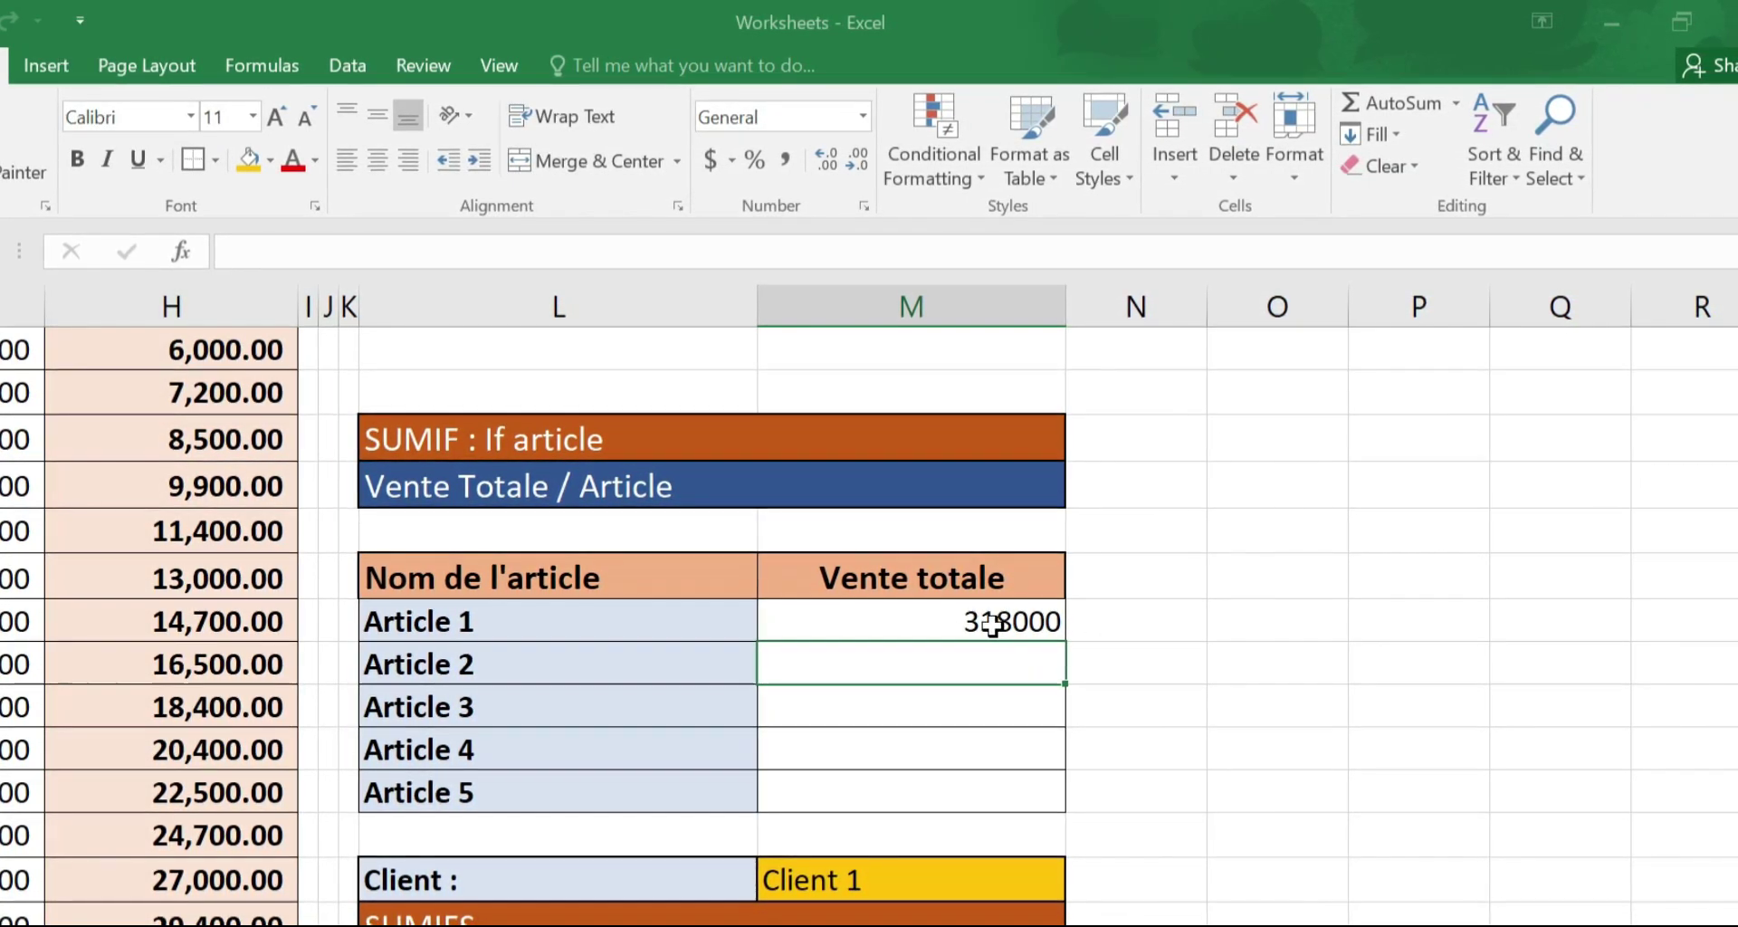
# - Apply the Comma Style number format to the Vente totale cells for Article 1 to Article 5
pyautogui.click(529, 617)
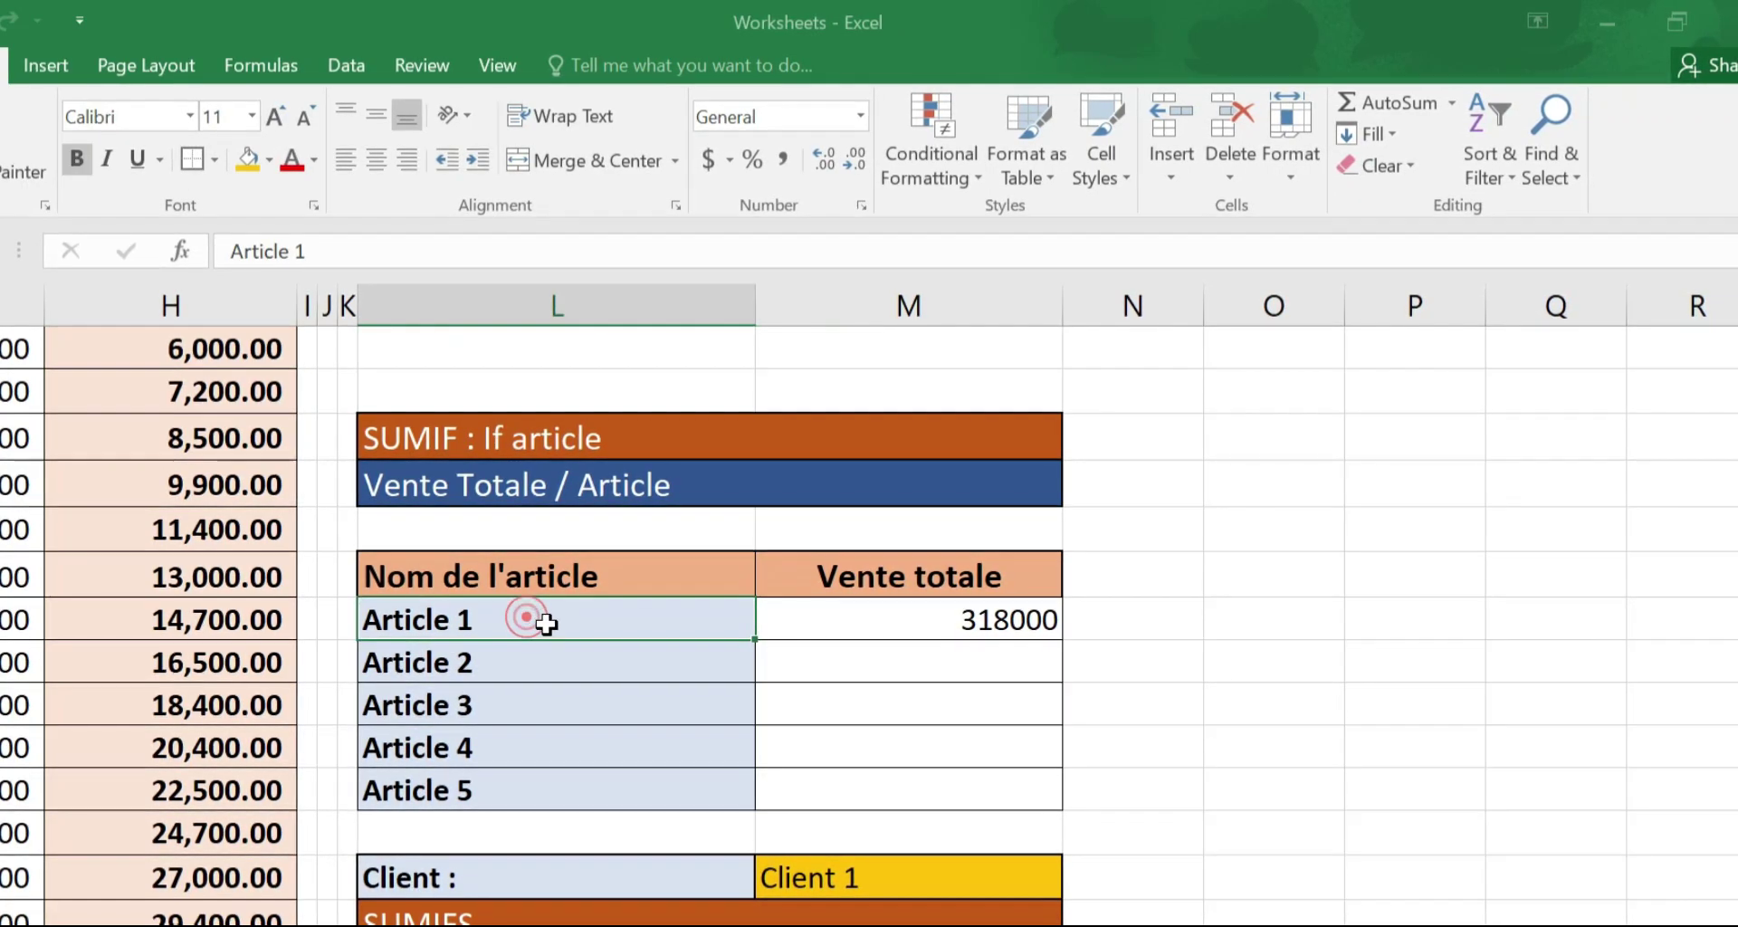
pyautogui.moveTo(813, 618); pyautogui.dragTo(830, 774)
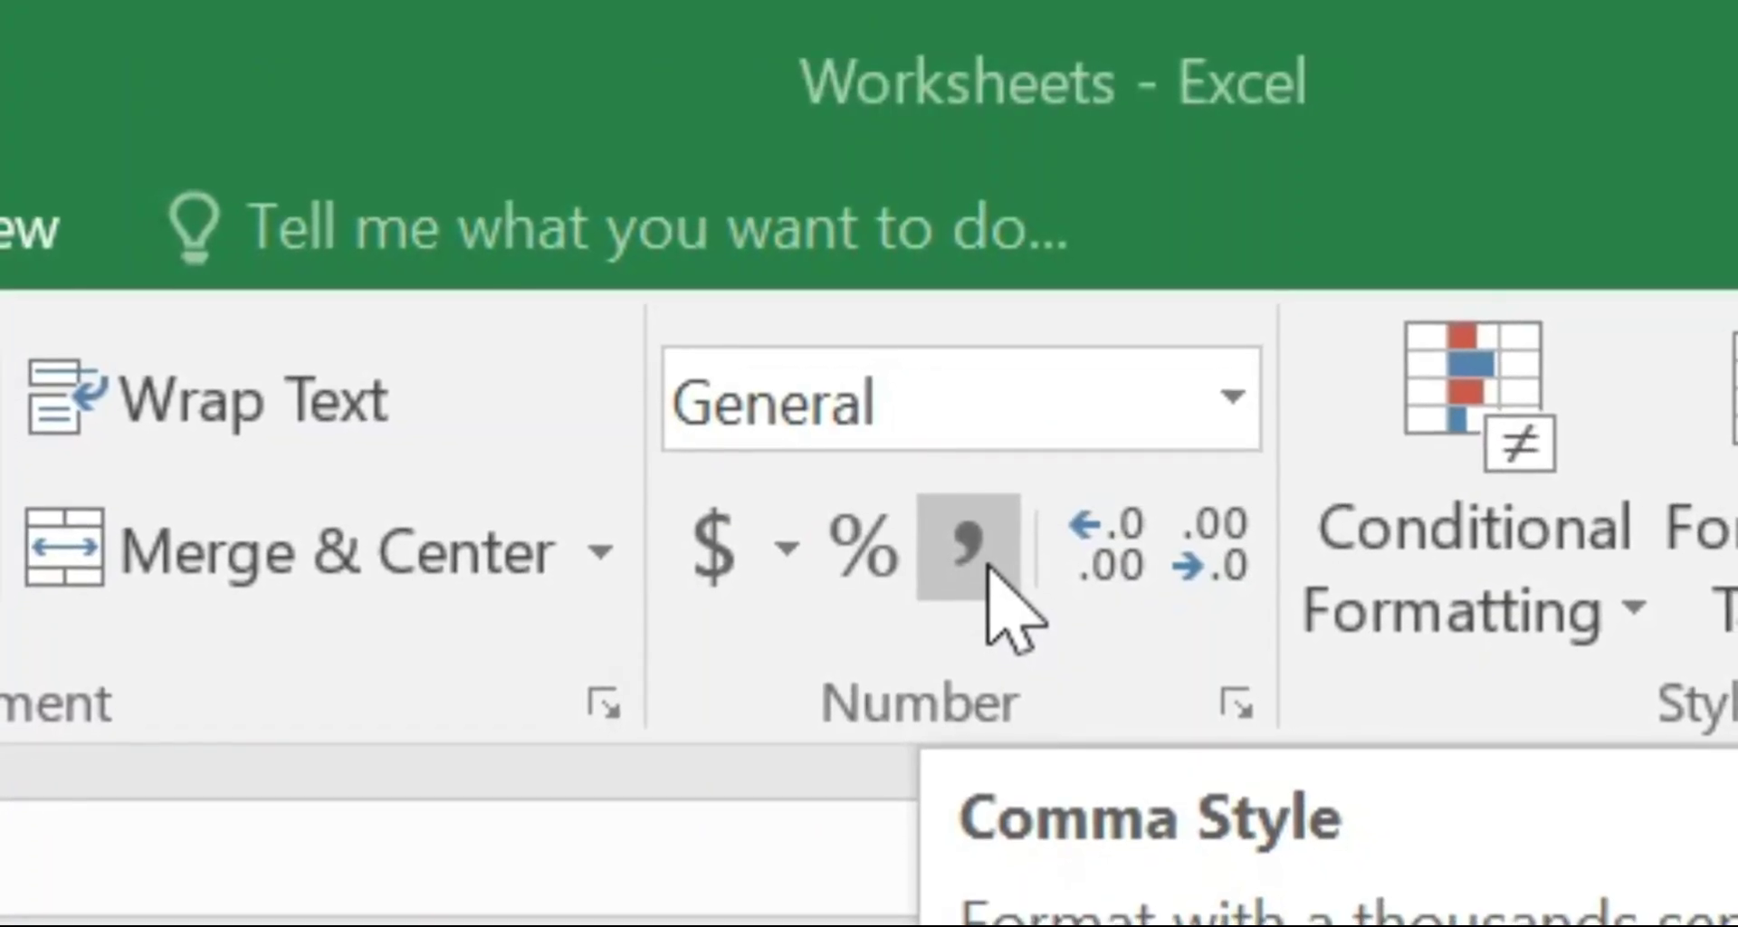
pyautogui.click(989, 570)
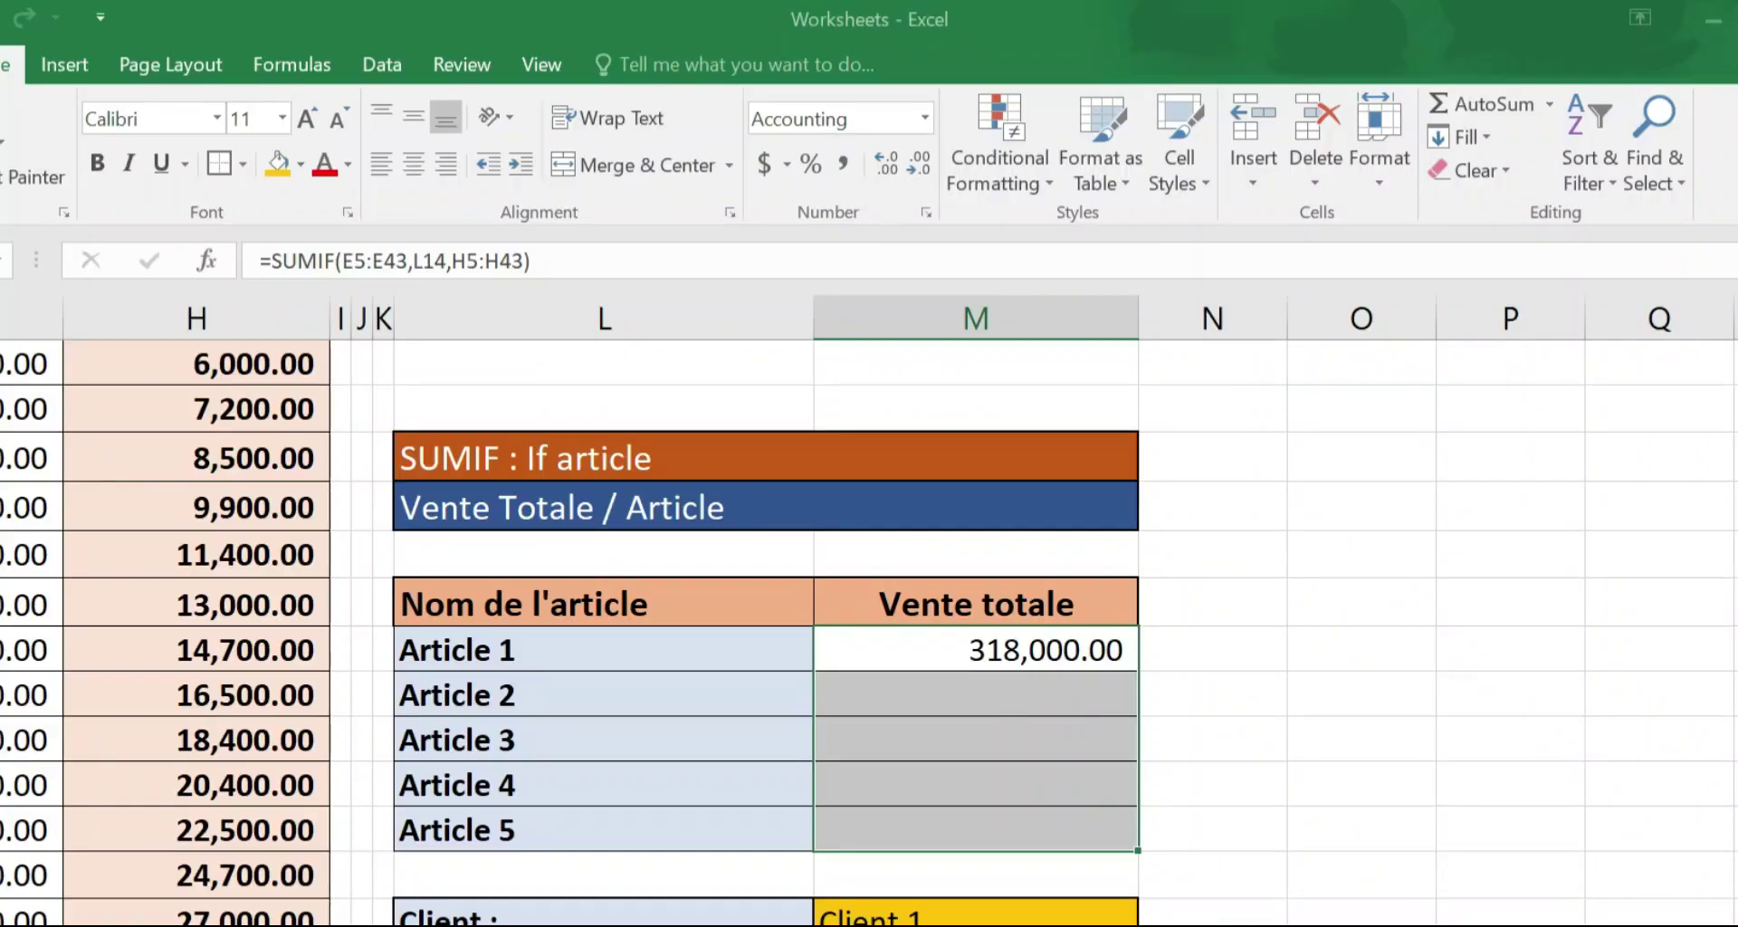
# - Review the SUMIF formula in Article 1's Vente totale cell against the cells for the following articles
pyautogui.click(1174, 653)
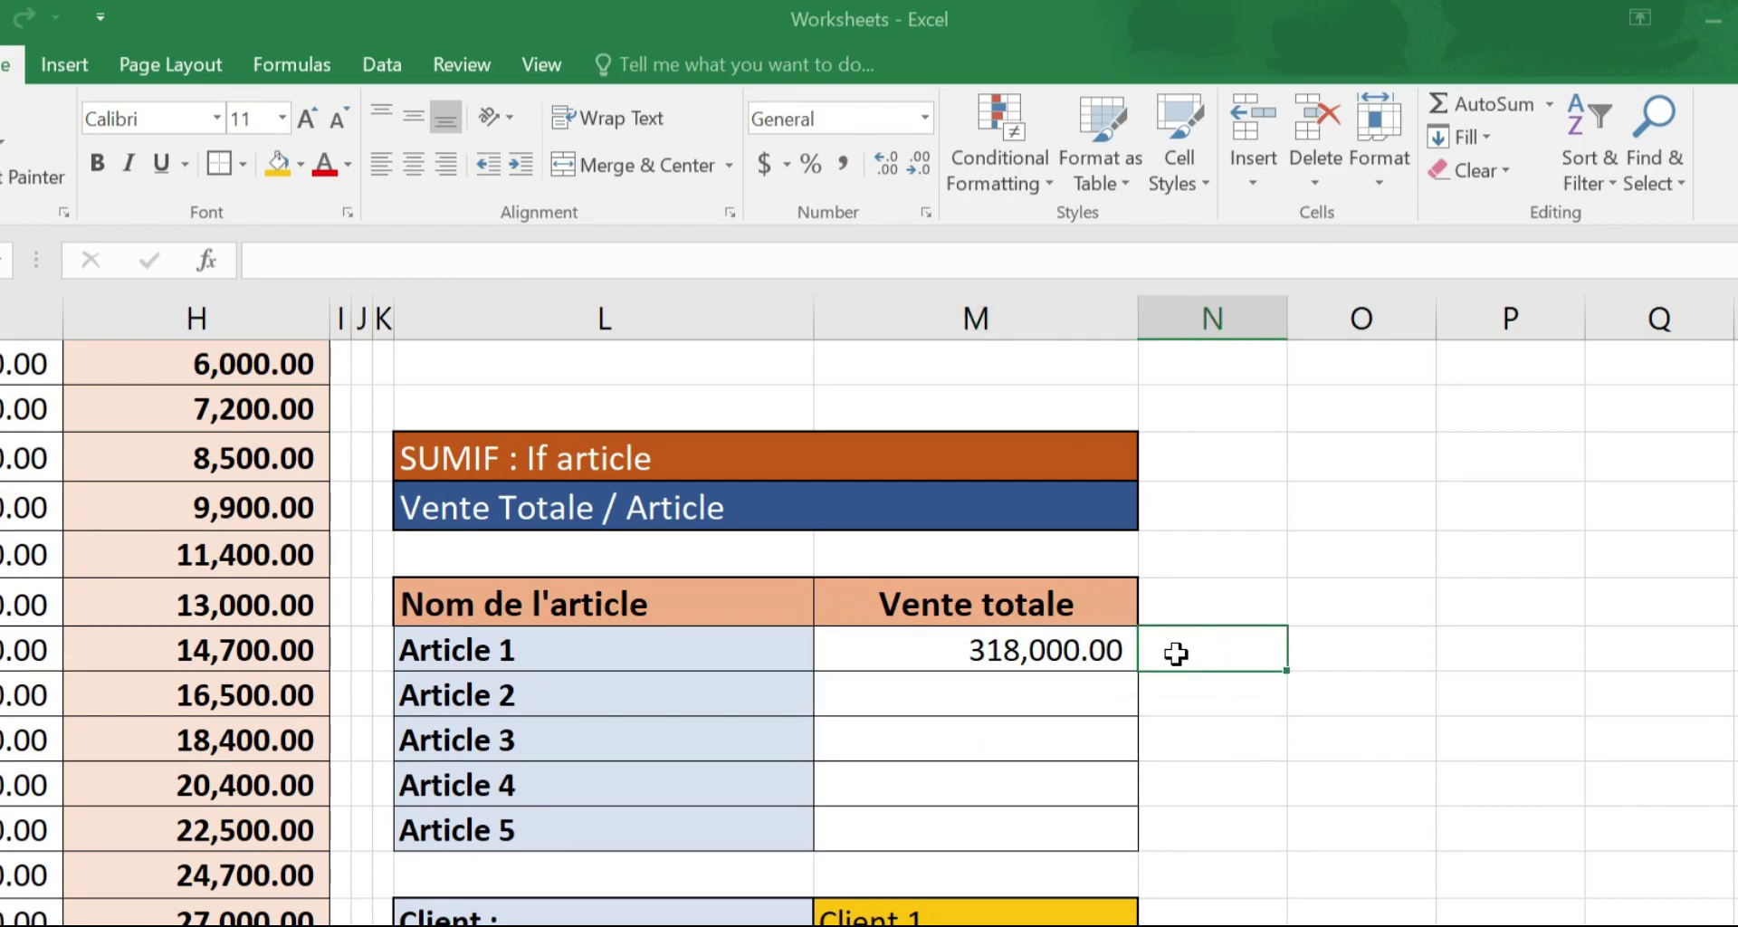
pyautogui.click(1023, 650)
pyautogui.click(993, 698)
pyautogui.click(987, 651)
pyautogui.click(1014, 749)
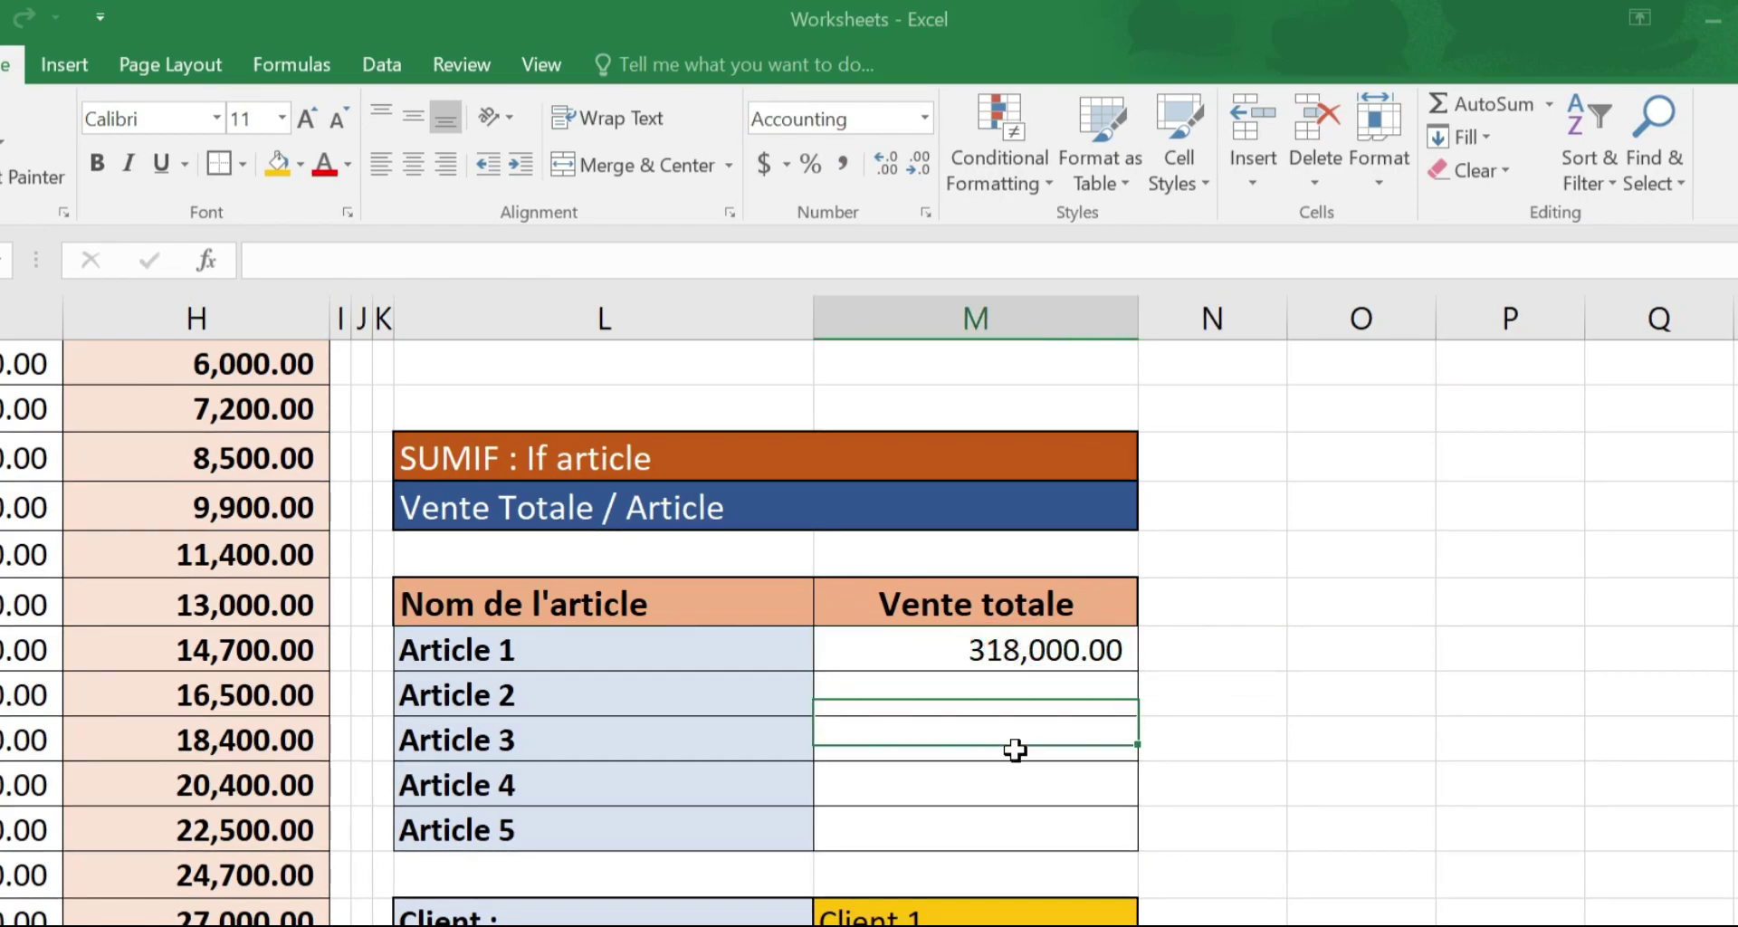
pyautogui.click(1031, 654)
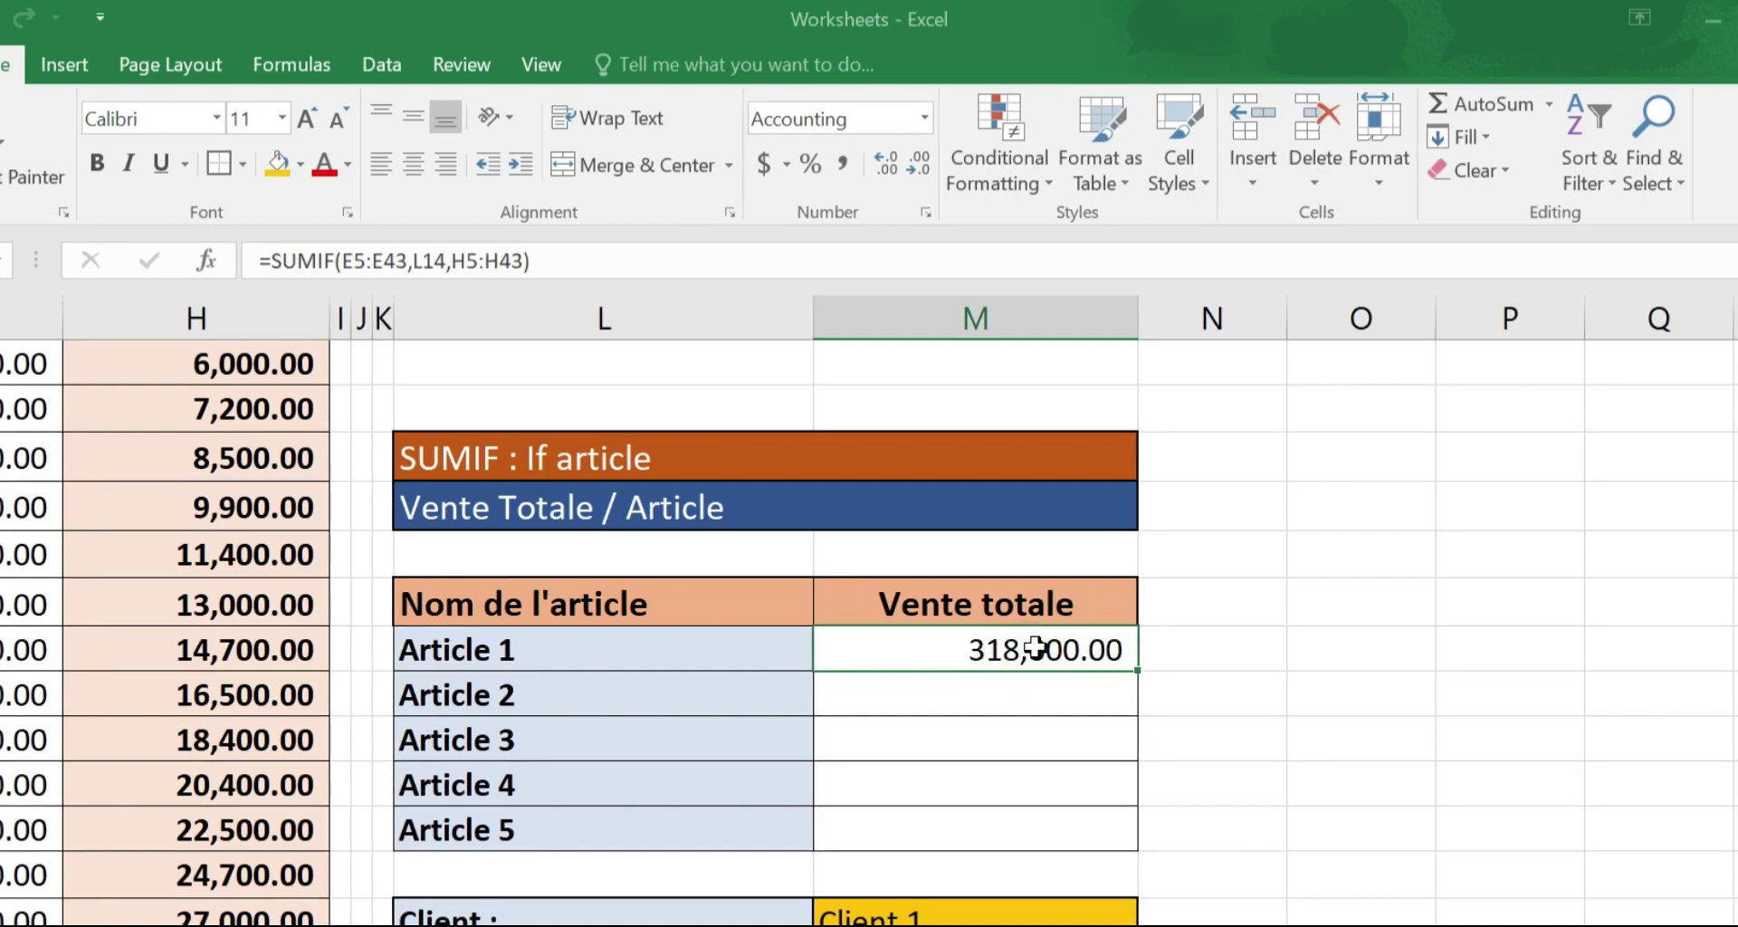
# - Copy Article 1's SUMIF formula with its relative ranges down the Vente totale cells to Article 5
pyautogui.click(720, 651)
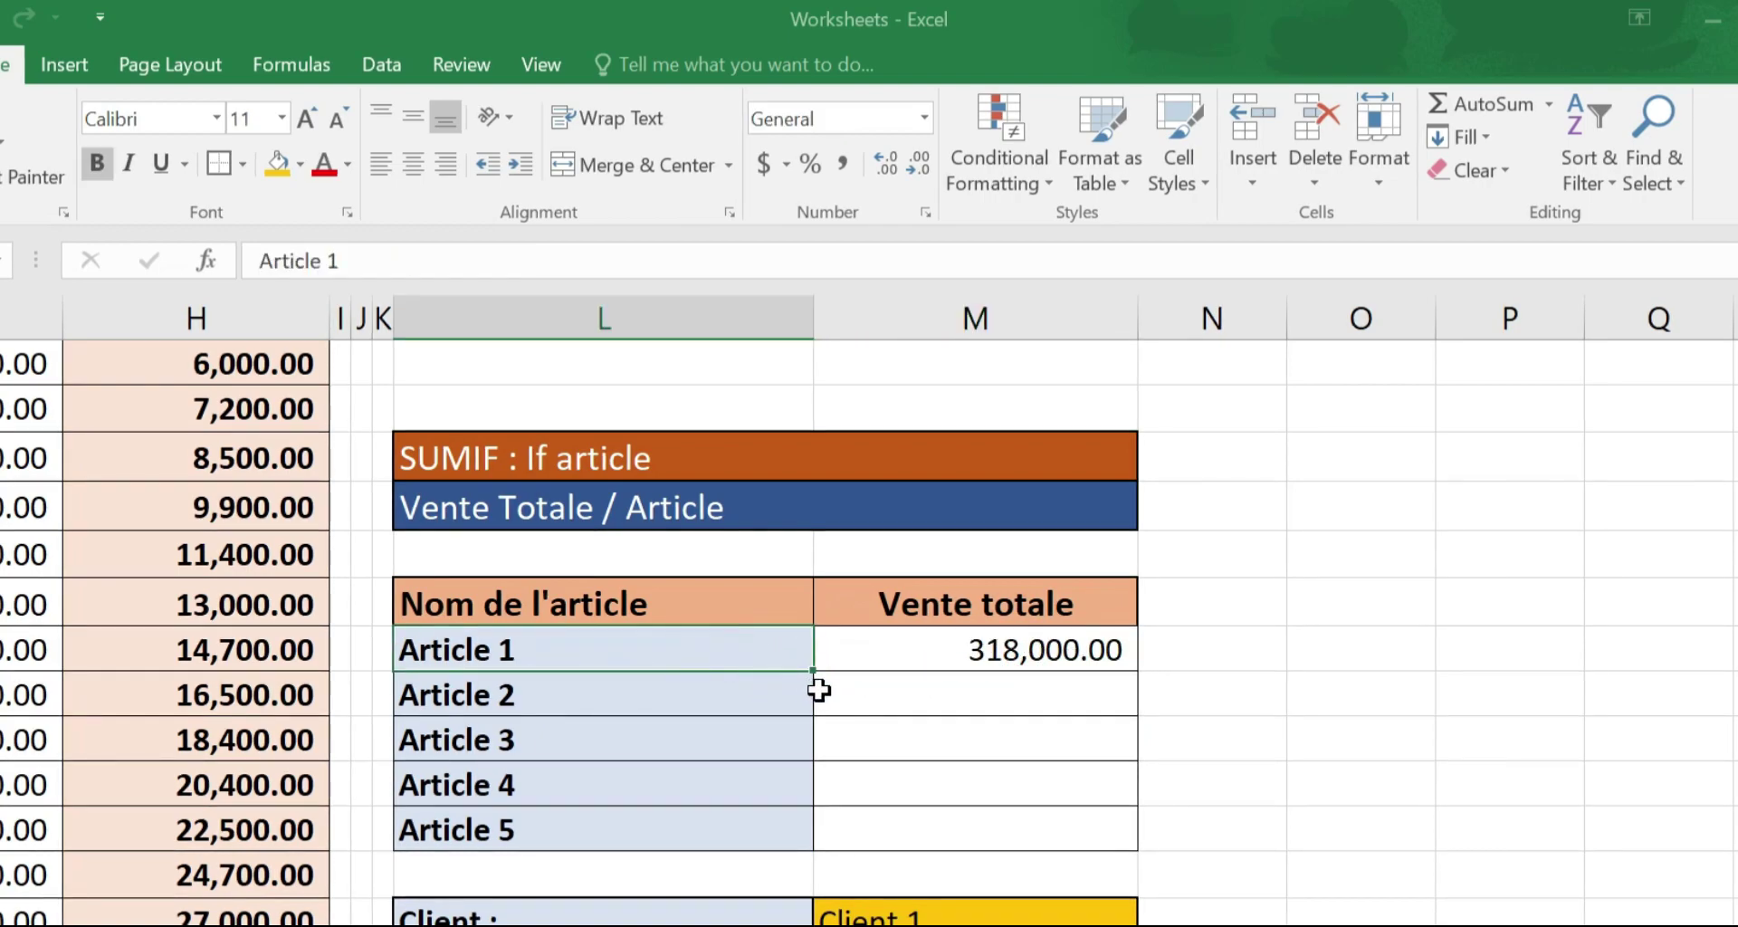
pyautogui.click(1073, 664)
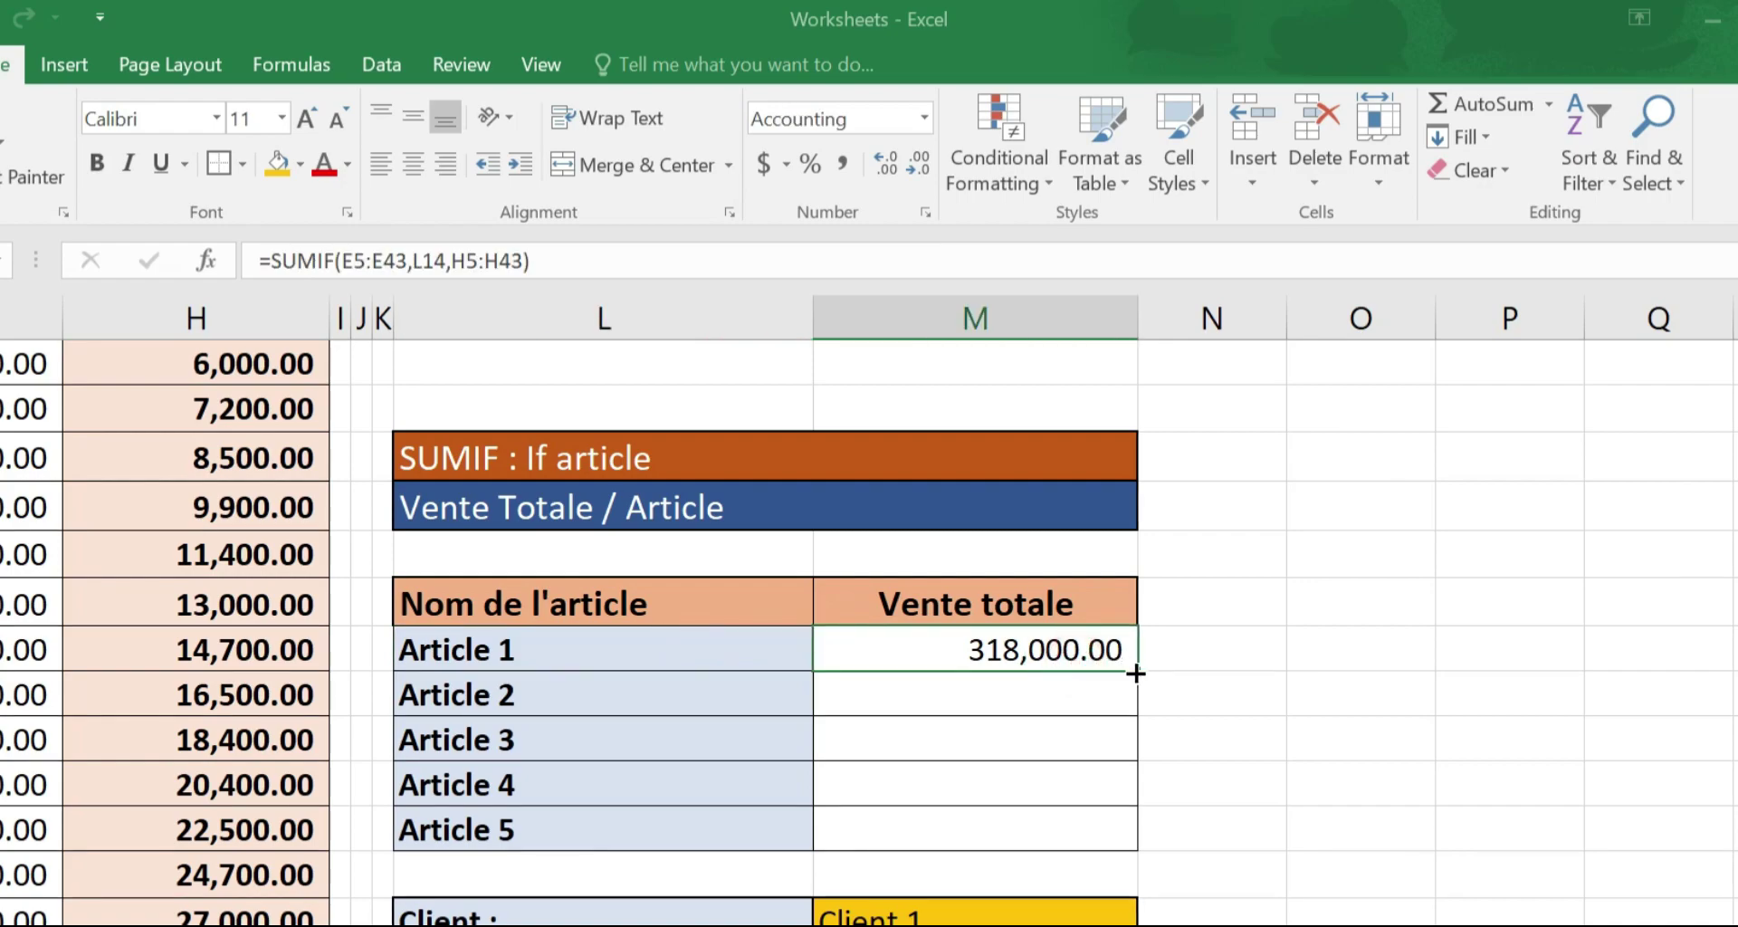
pyautogui.moveTo(1139, 672); pyautogui.dragTo(1120, 839)
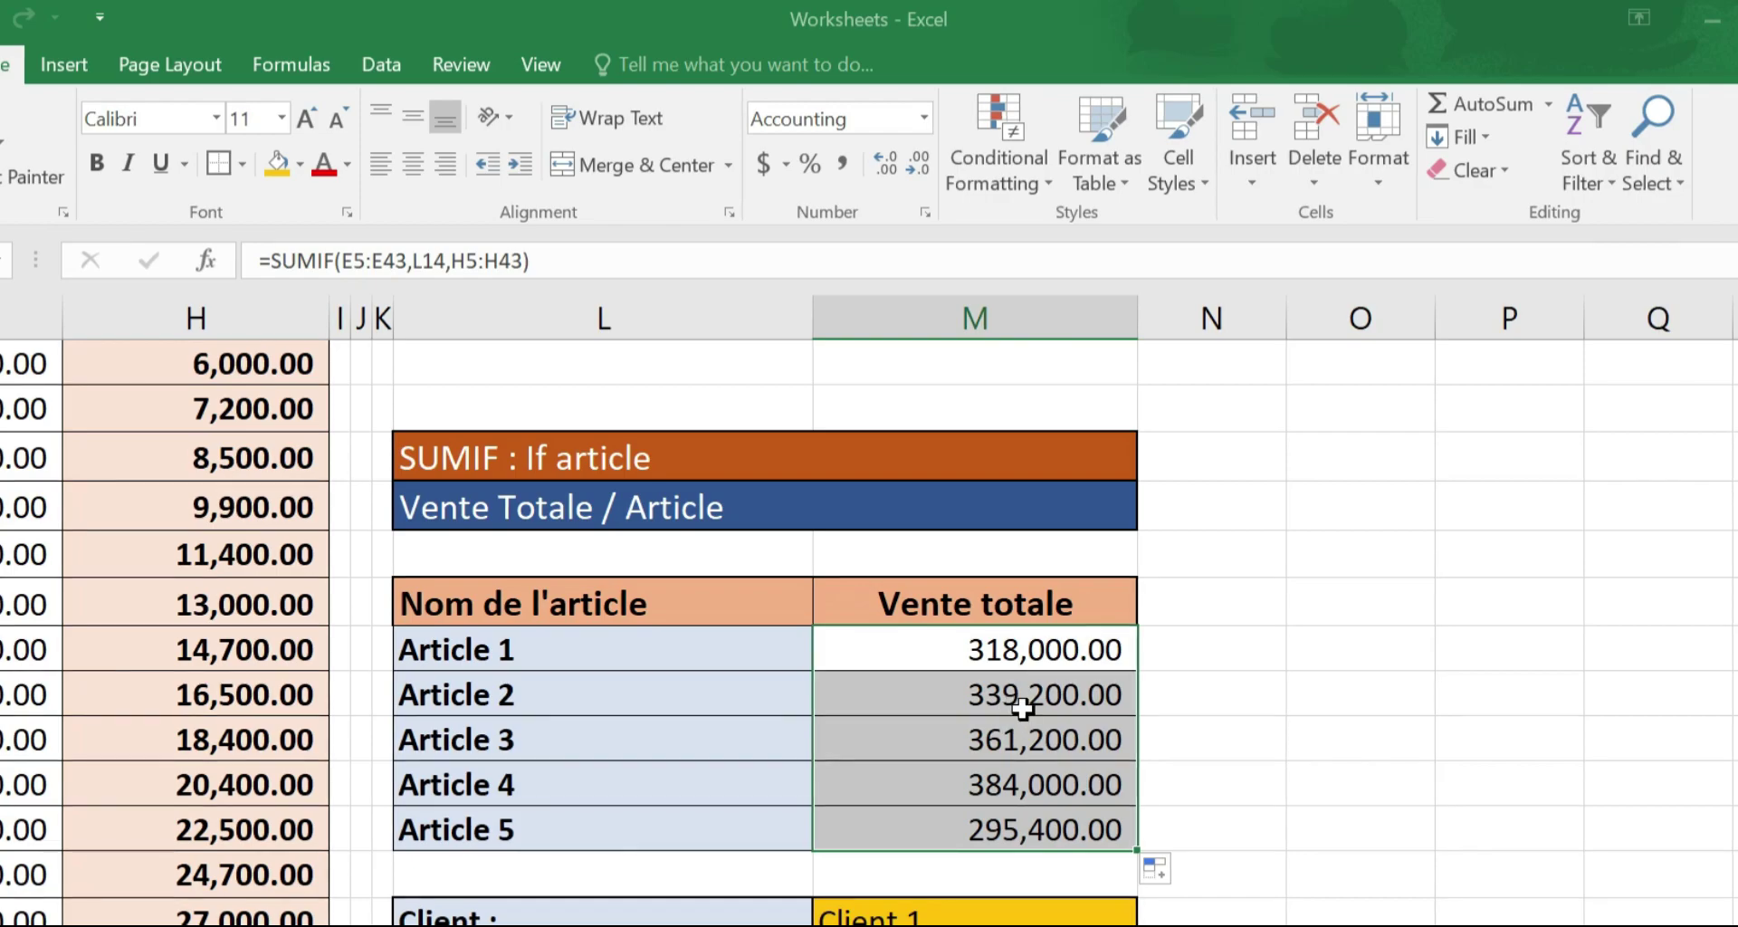
pyautogui.click(1284, 914)
pyautogui.hscroll(-3, 1285, 914)
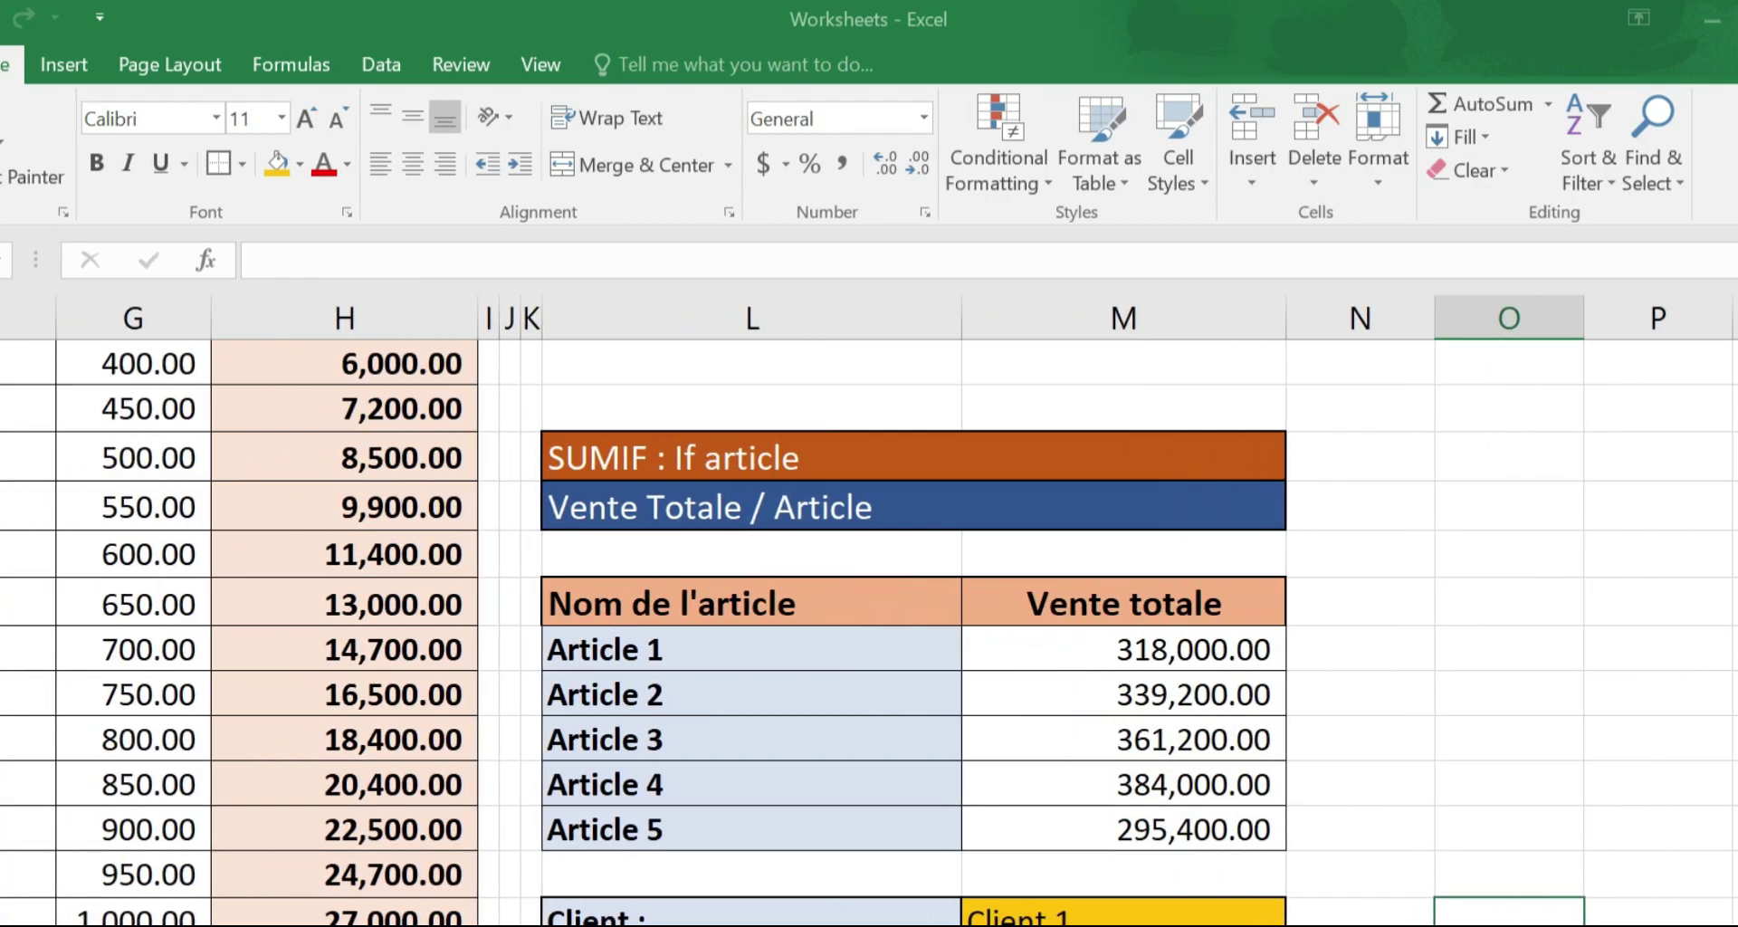
# - Inspect Article 2's copied SUMIF formula and compare its highlighted ranges with the rows of the sales database
pyautogui.hscroll(-1, 942, 765)
pyautogui.scroll(2, 941, 764)
pyautogui.scroll(-2, 942, 765)
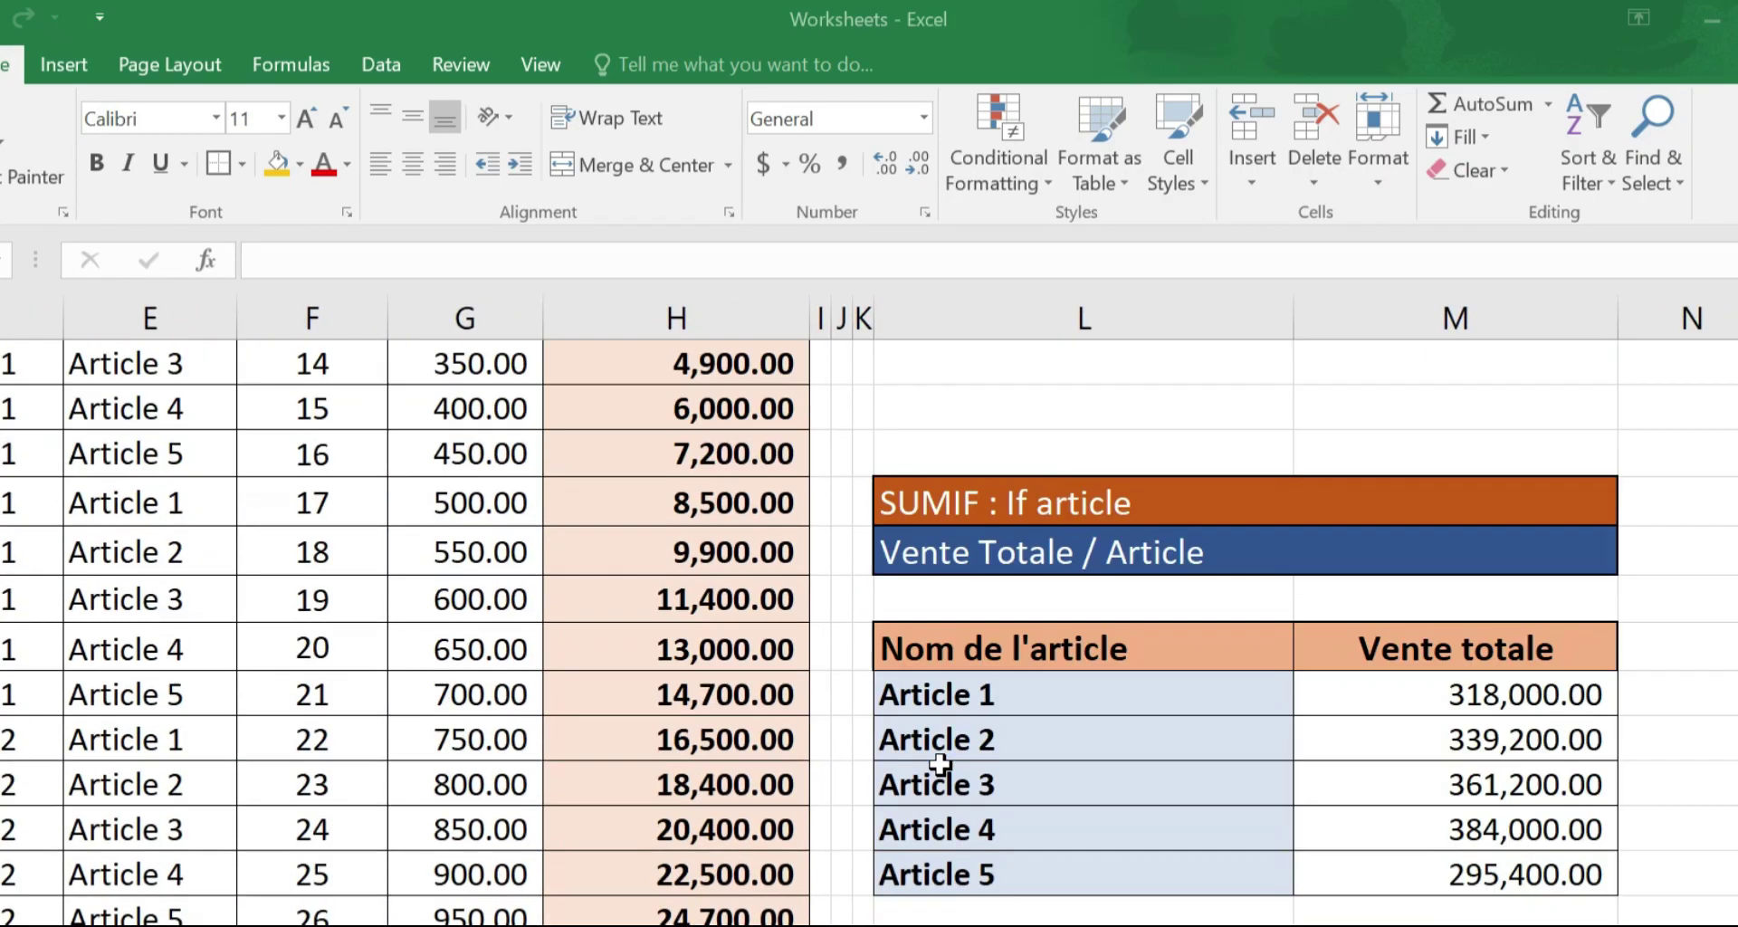
pyautogui.scroll(-1, 985, 765)
pyautogui.click(1420, 601)
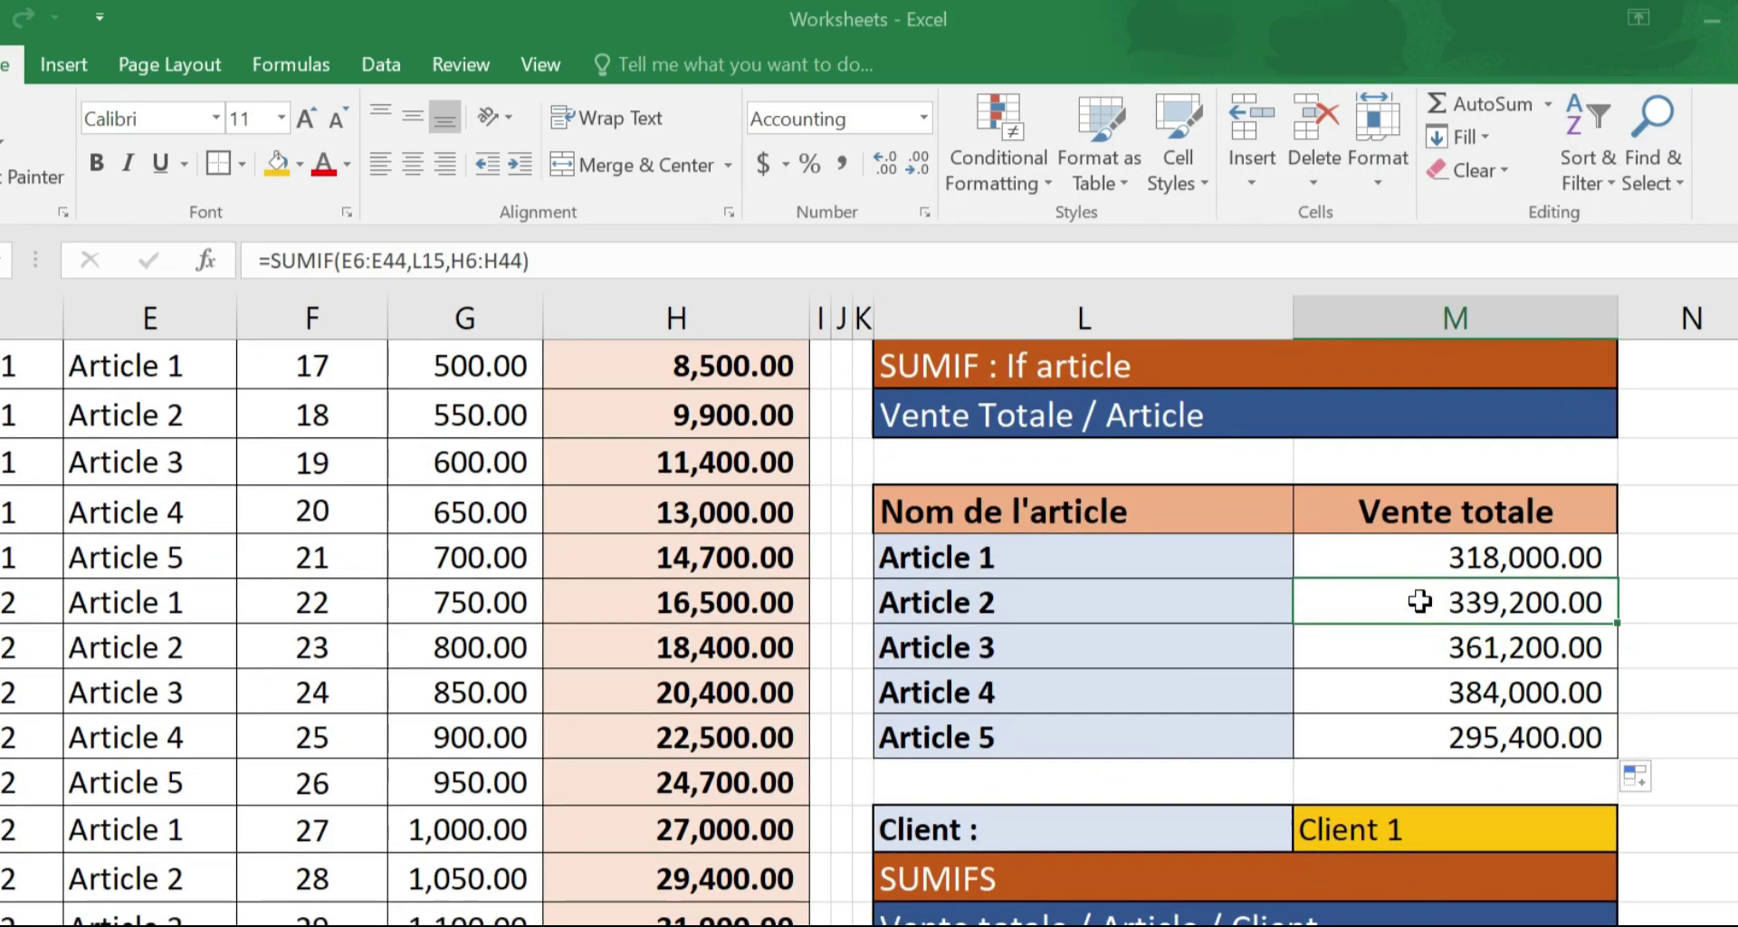
pyautogui.doubleClick(1419, 602)
pyautogui.scroll(2, 653, 547)
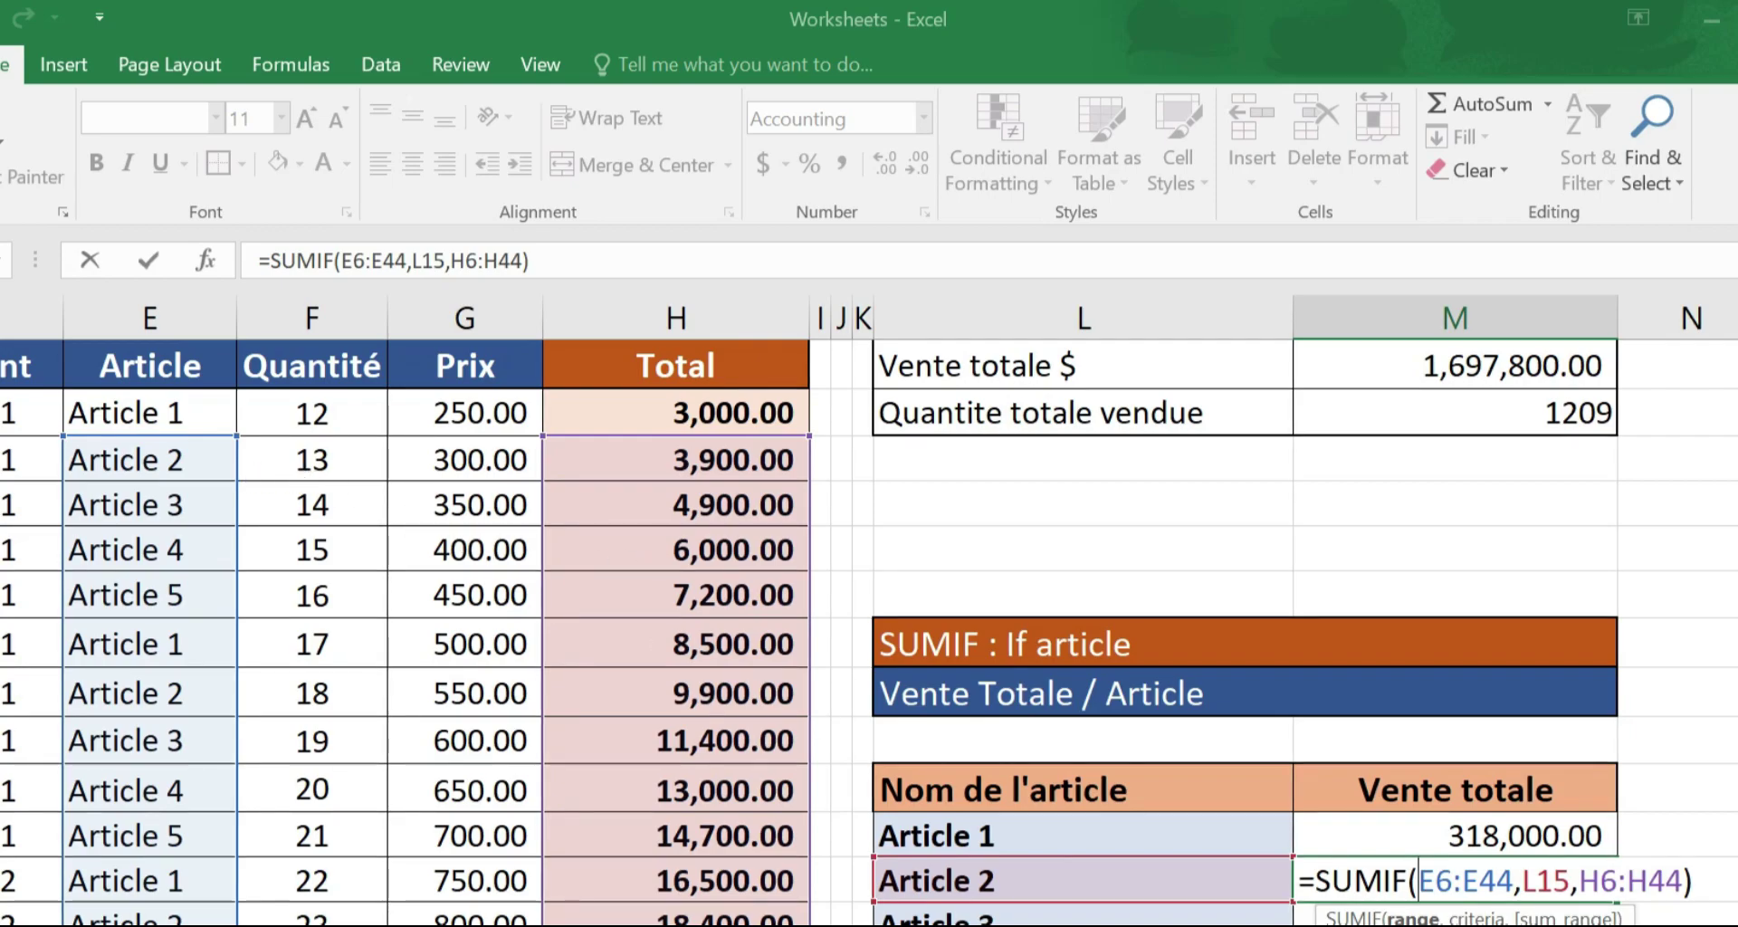
pyautogui.hscroll(-3, 869, 606)
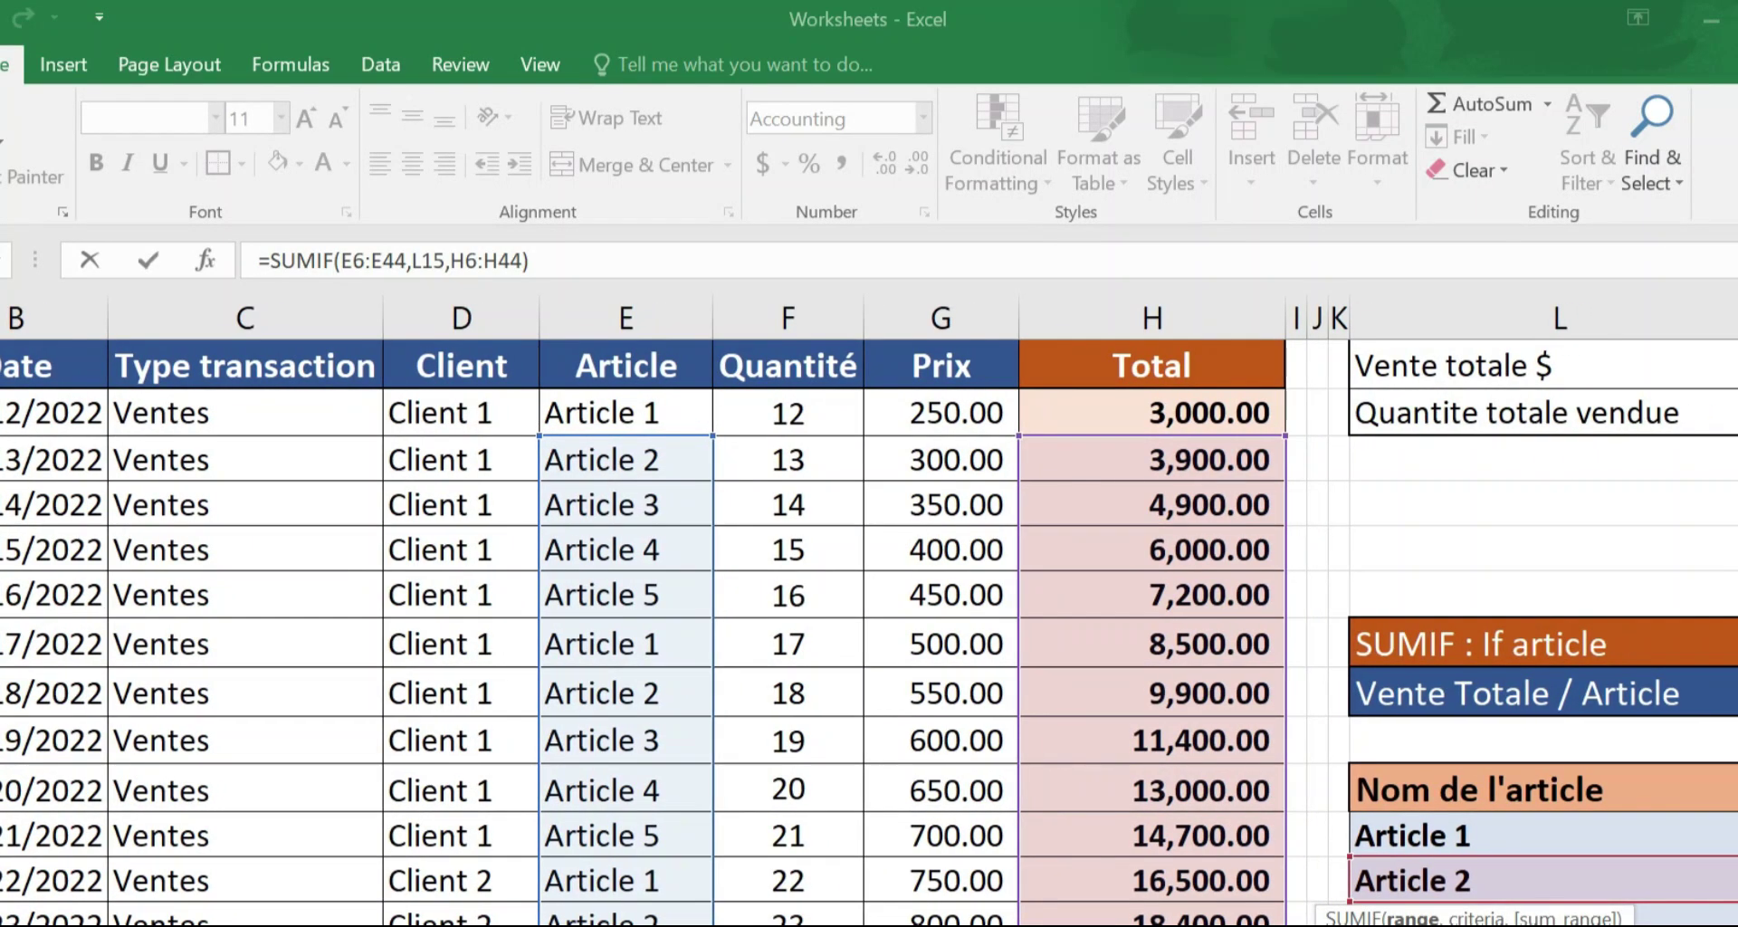
pyautogui.hscroll(2, 868, 607)
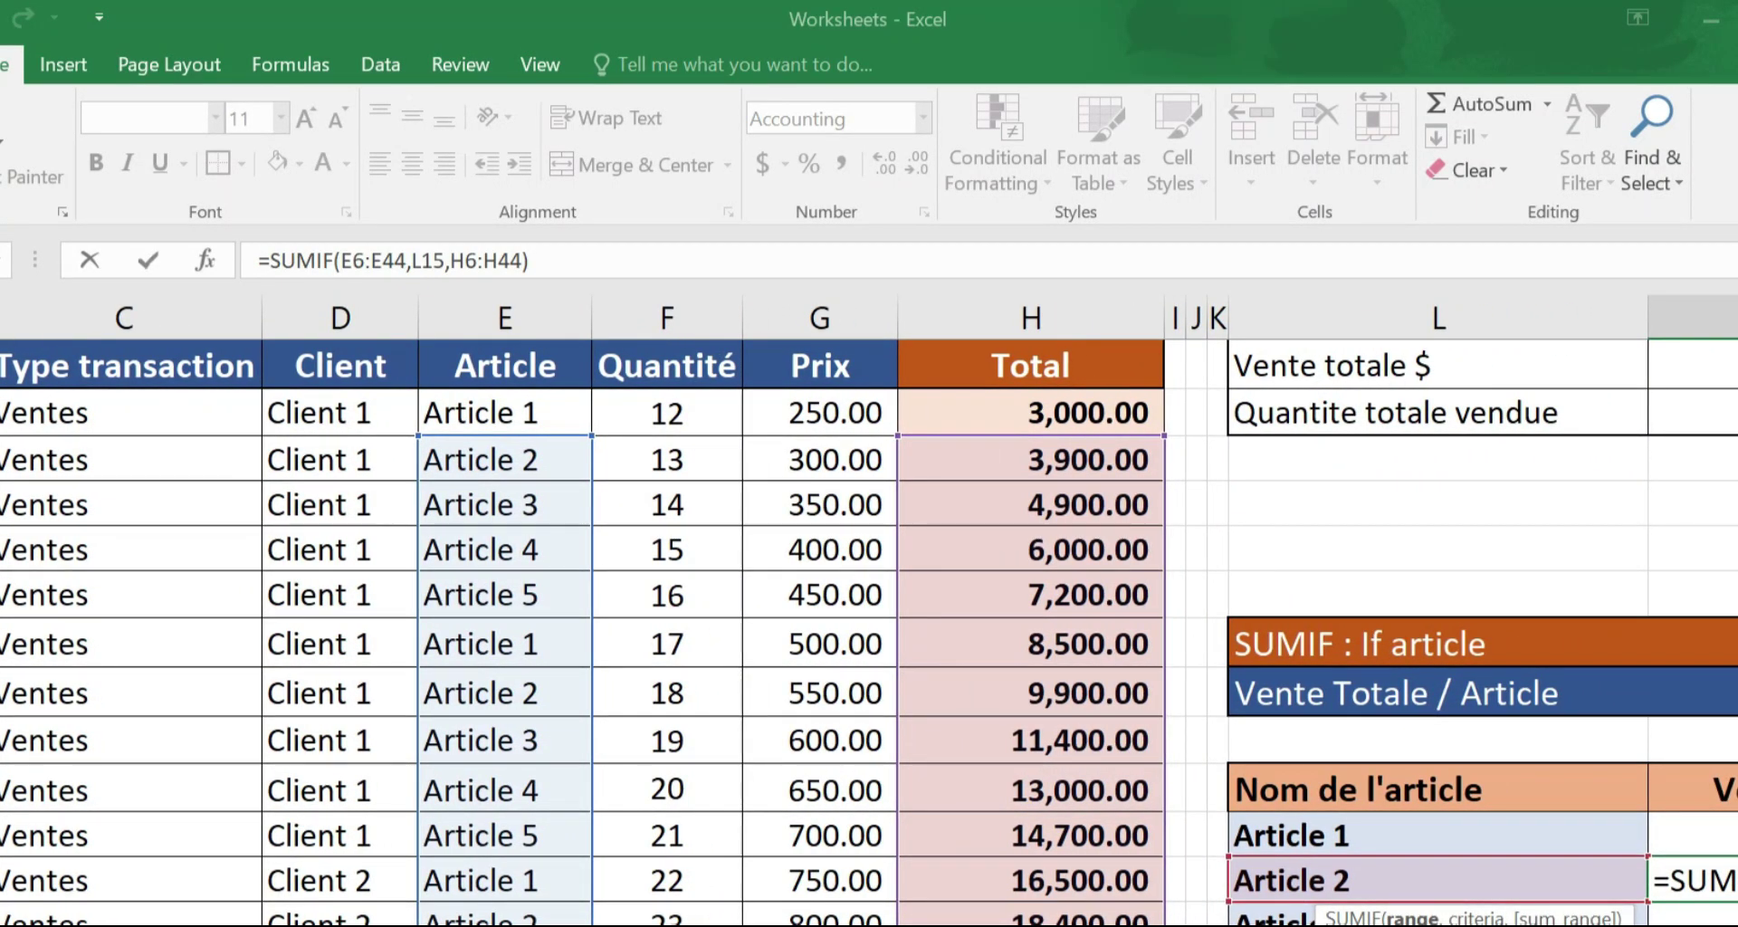
pyautogui.hscroll(2, 869, 606)
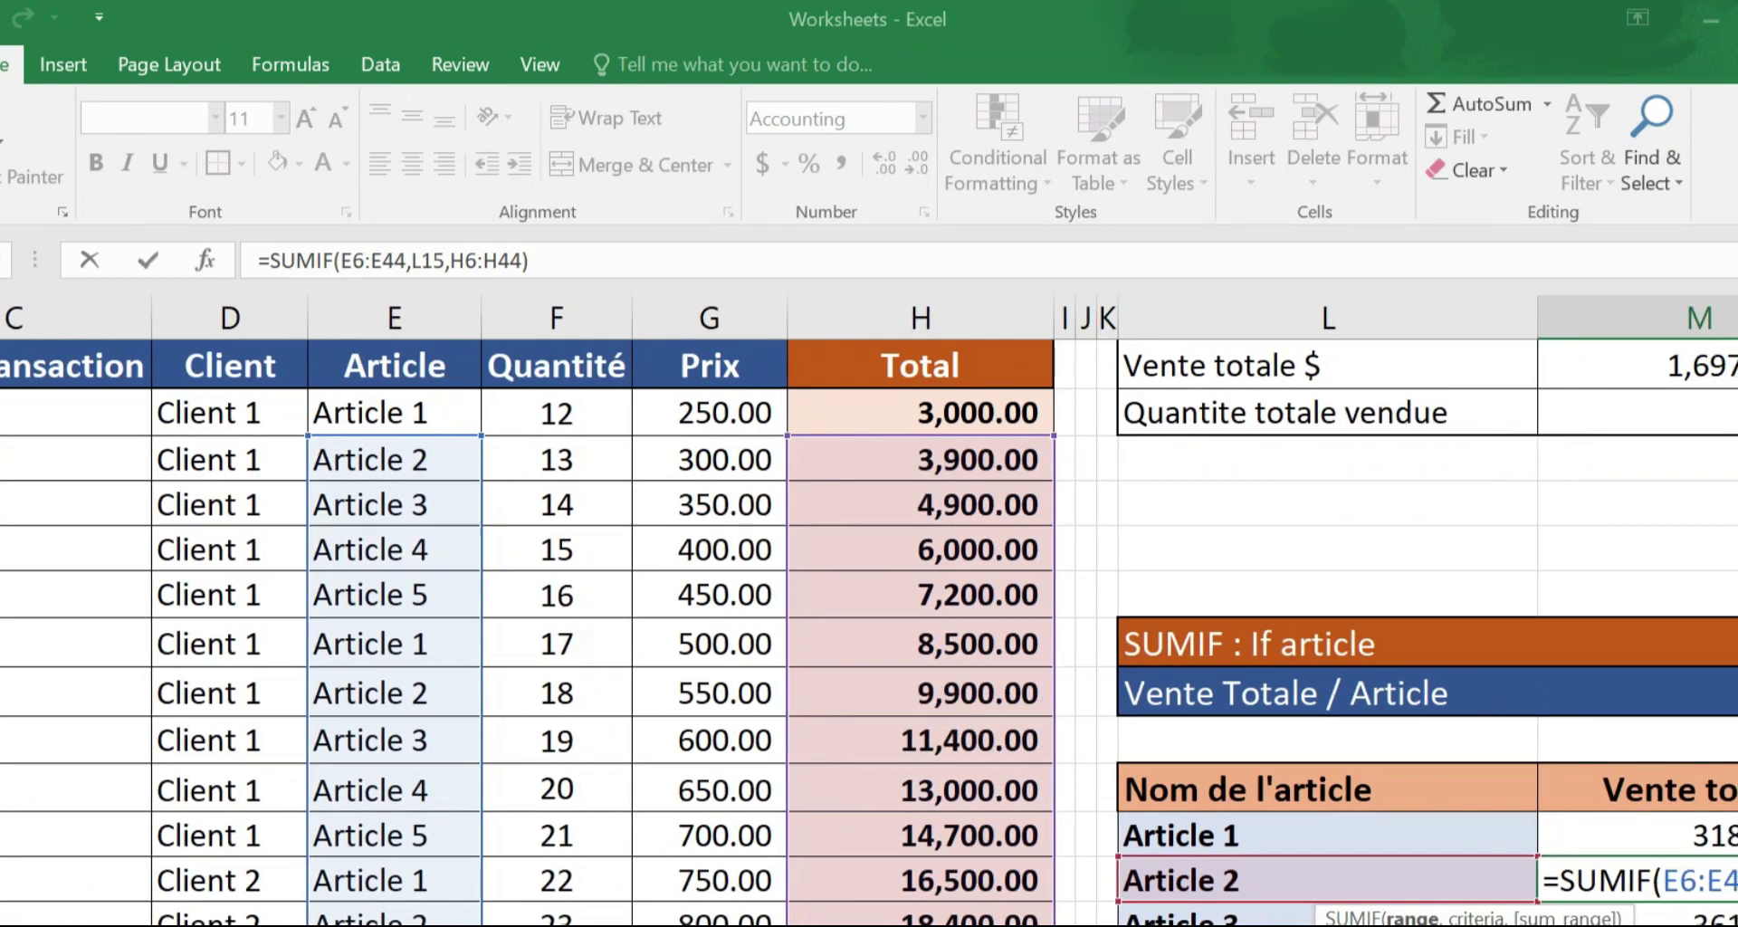
pyautogui.hscroll(2, 869, 607)
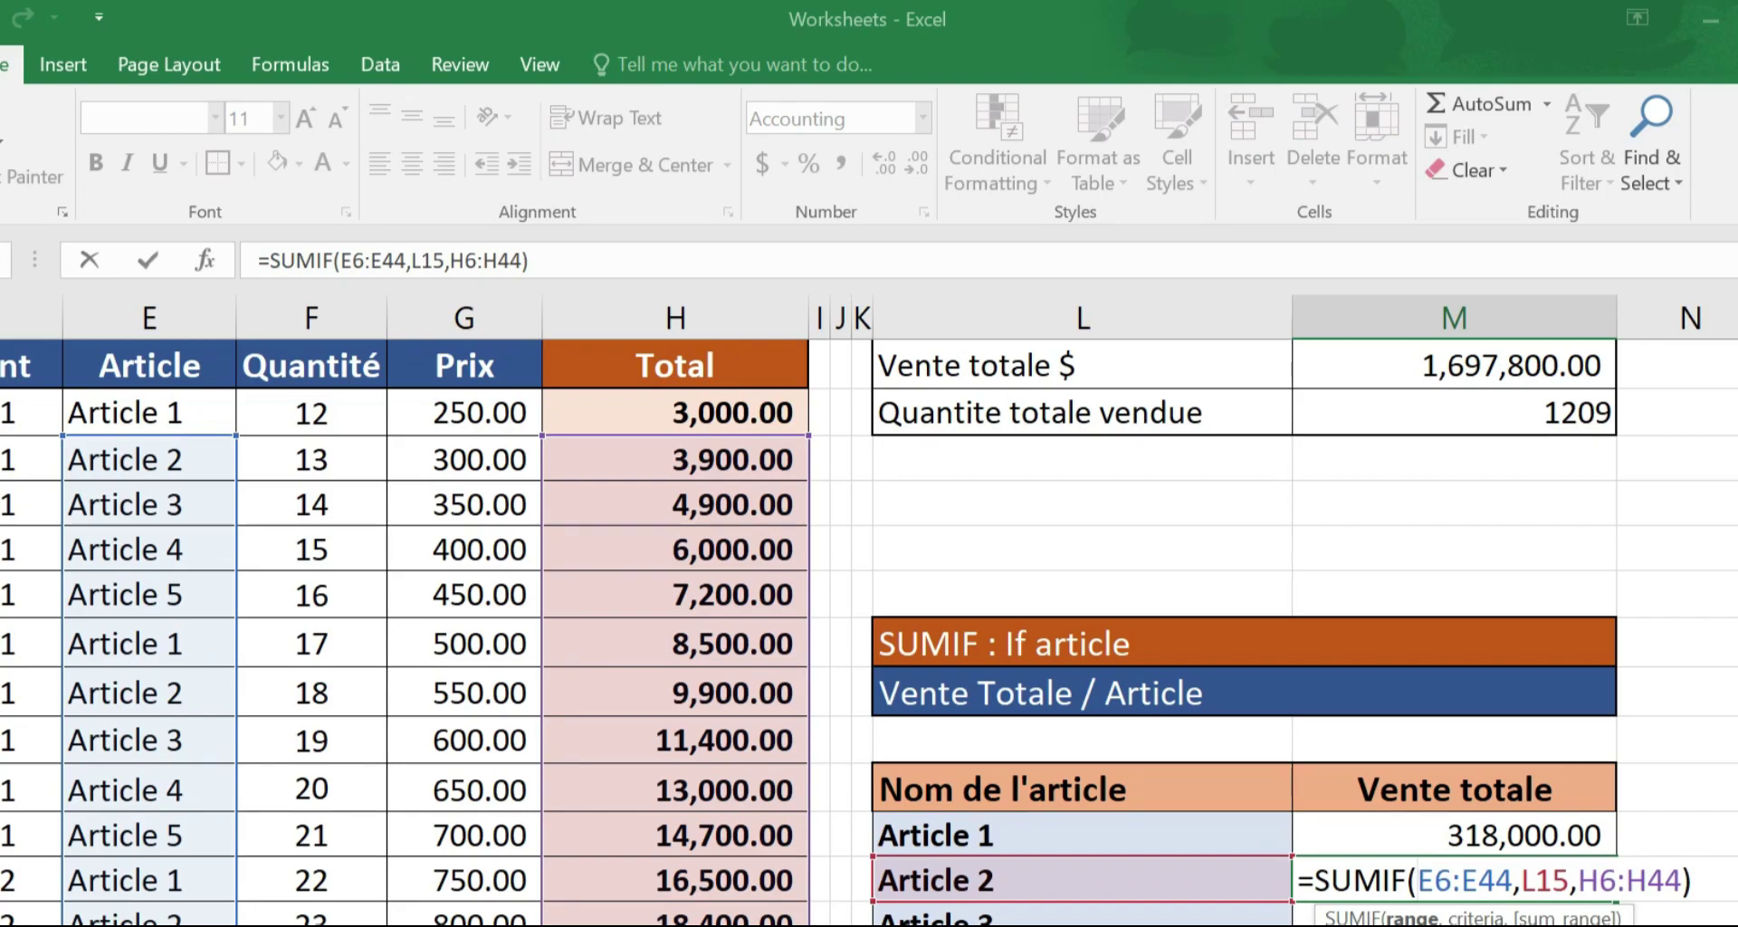
pyautogui.press('Return')
# - Open Article 1's SUMIF formula in the Vente totale column and examine its criteria argument L14
pyautogui.click(1521, 838)
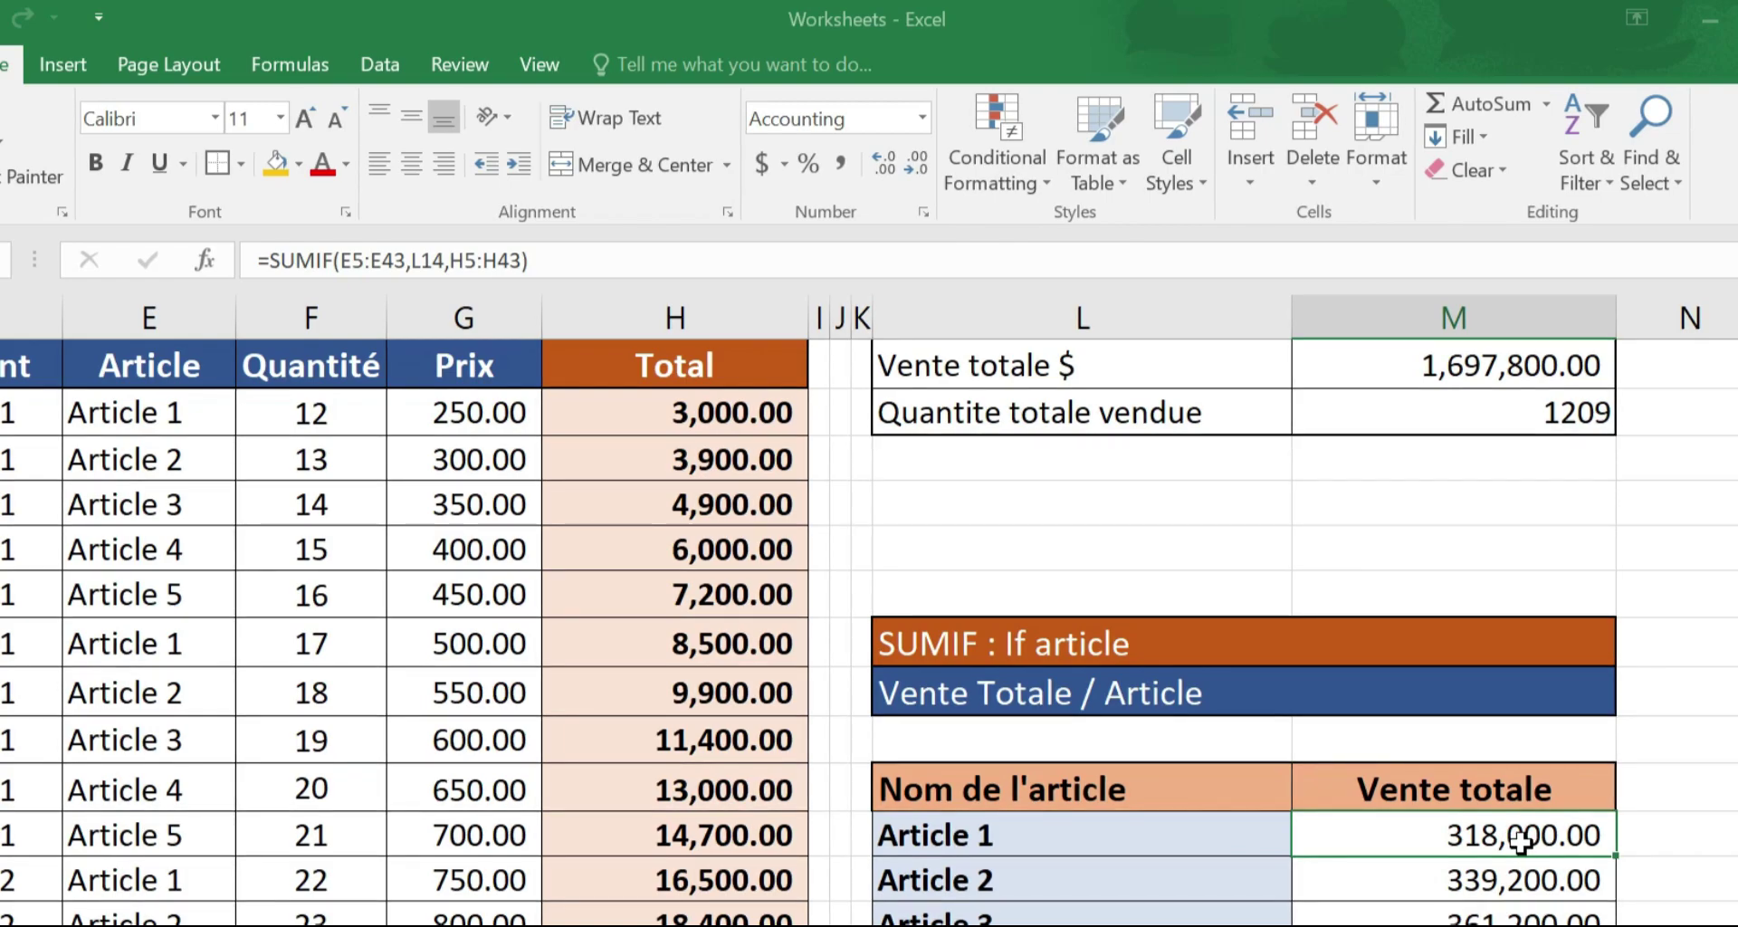
pyautogui.doubleClick(1521, 838)
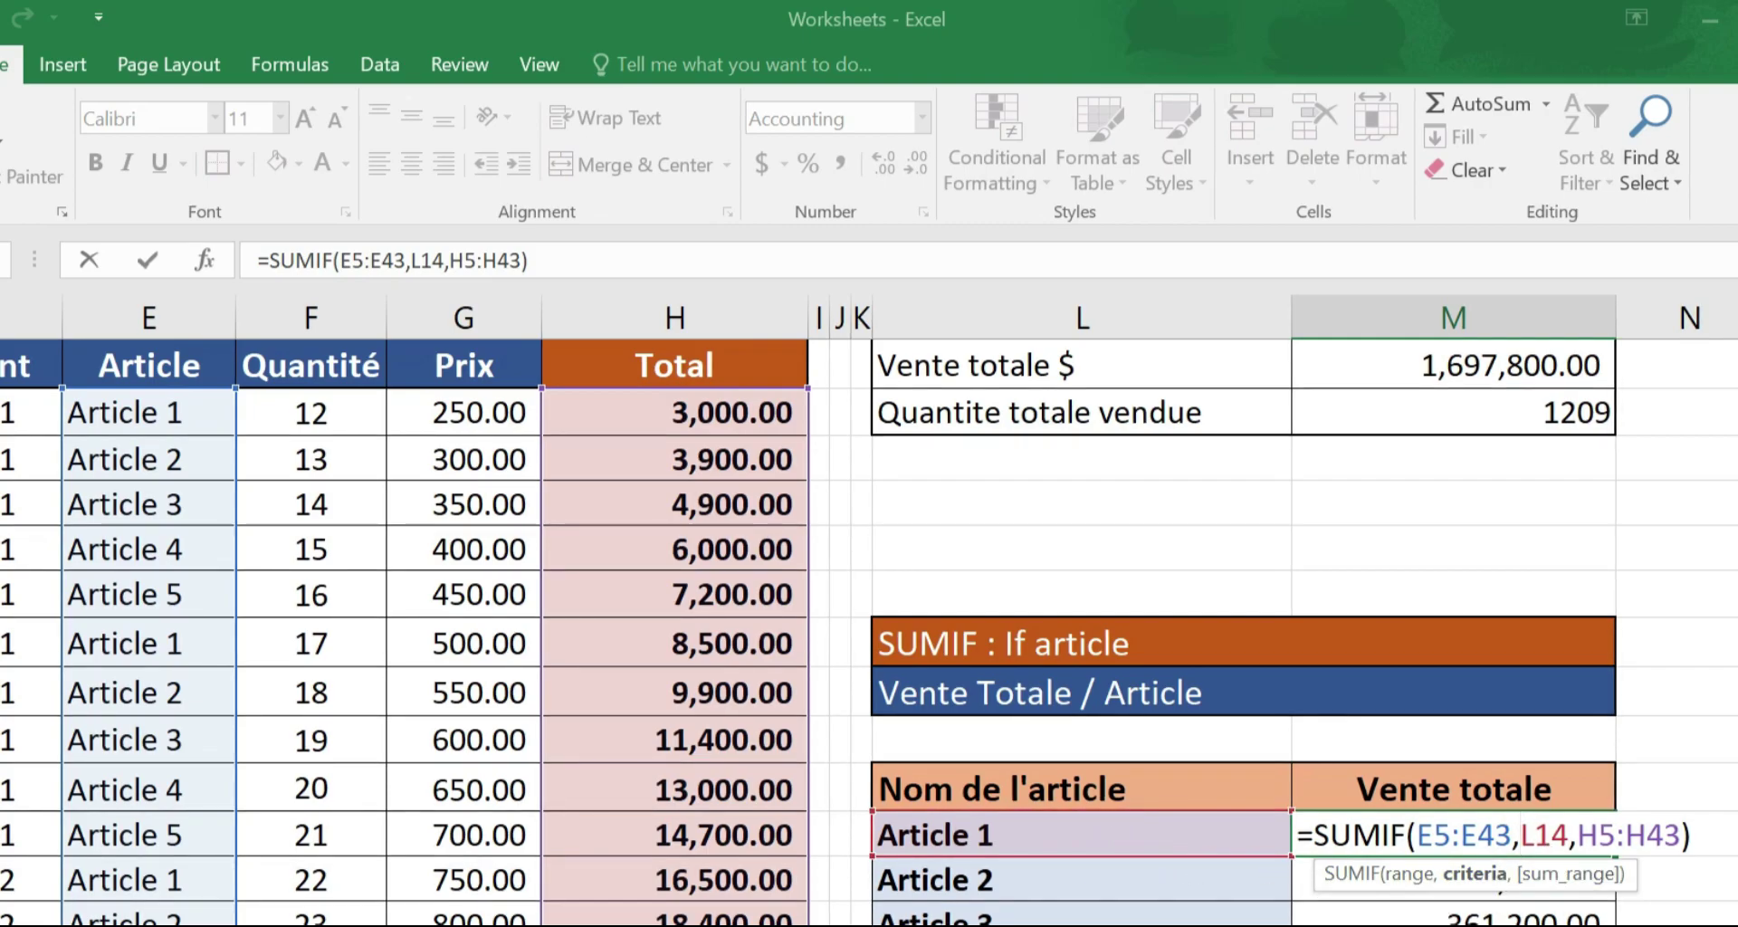
pyautogui.hotkey('shift', 'Right')
pyautogui.hotkey('shift', 'Right')
pyautogui.hotkey('shift', 'Right')
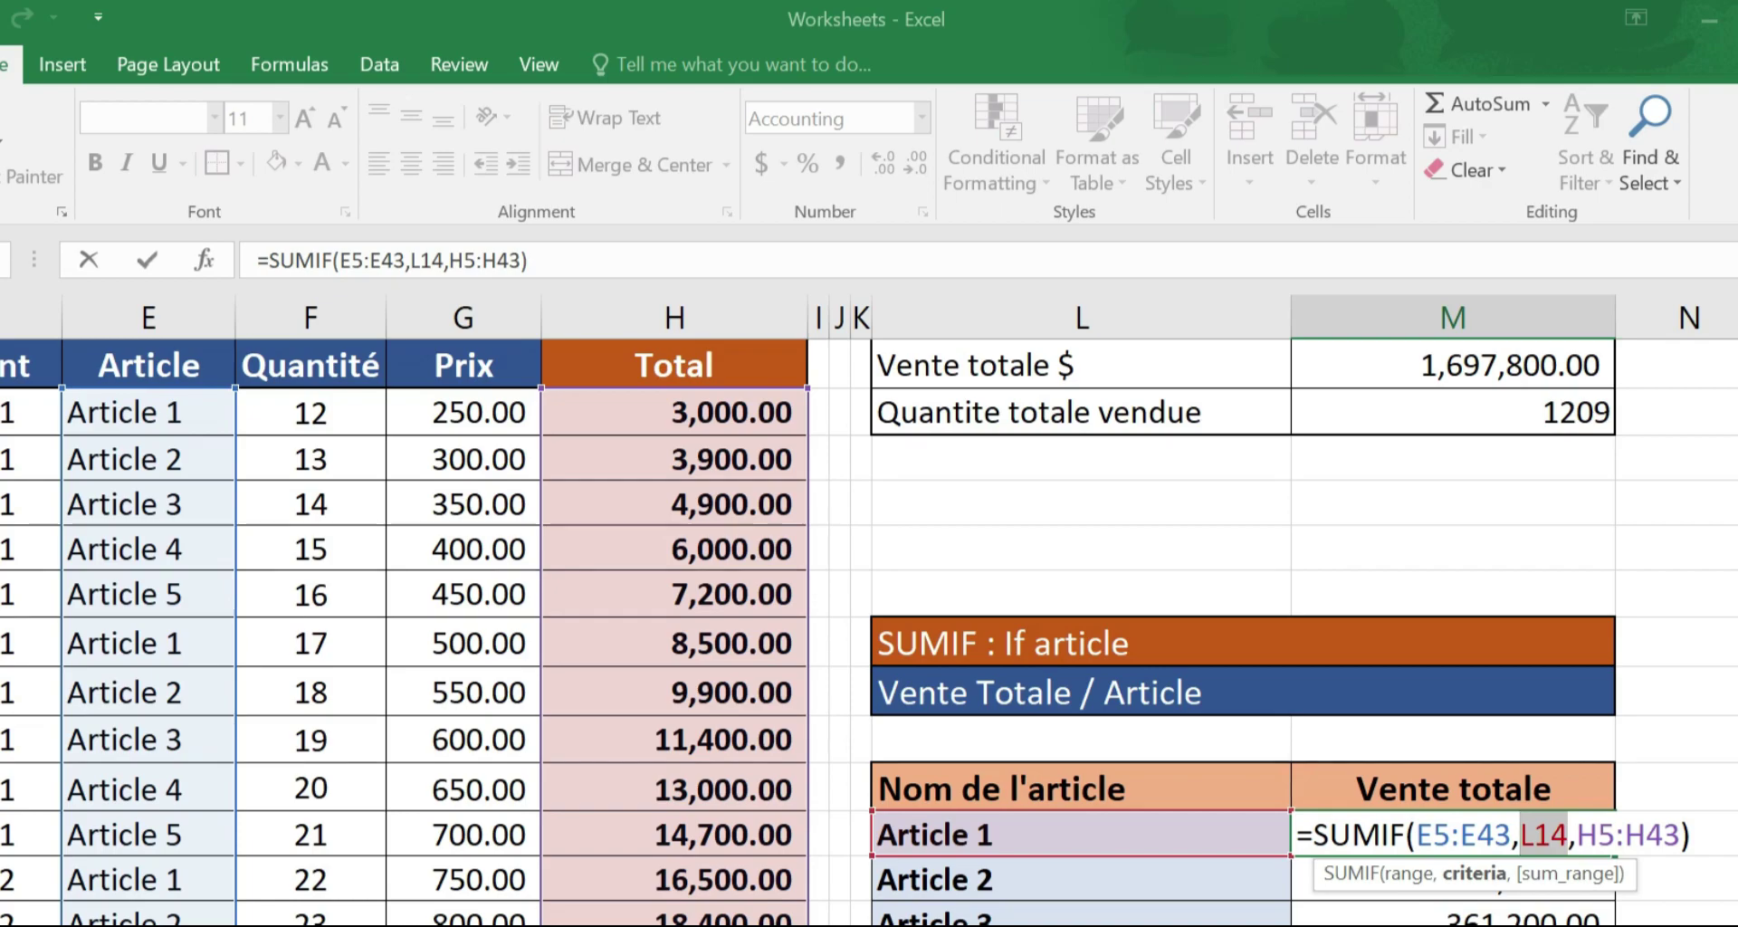
# - Make the range argument of Article 1's SUMIF formula absolute as $E$5:$E$43
pyautogui.click(1426, 833)
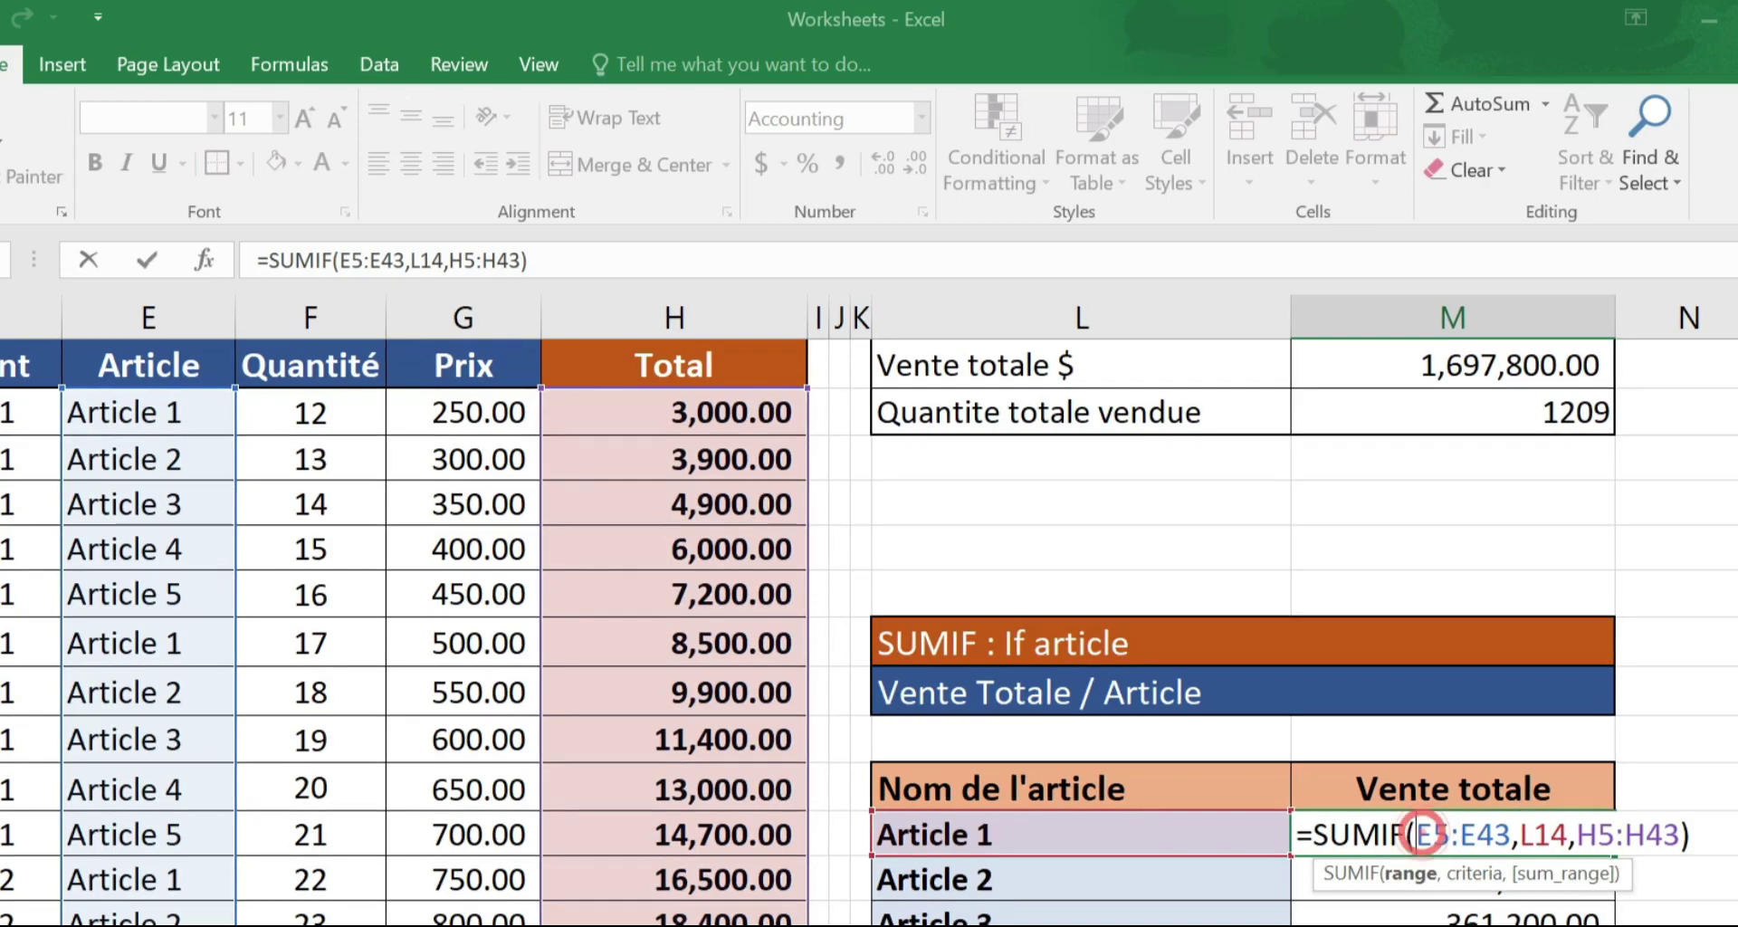
pyautogui.write('$')
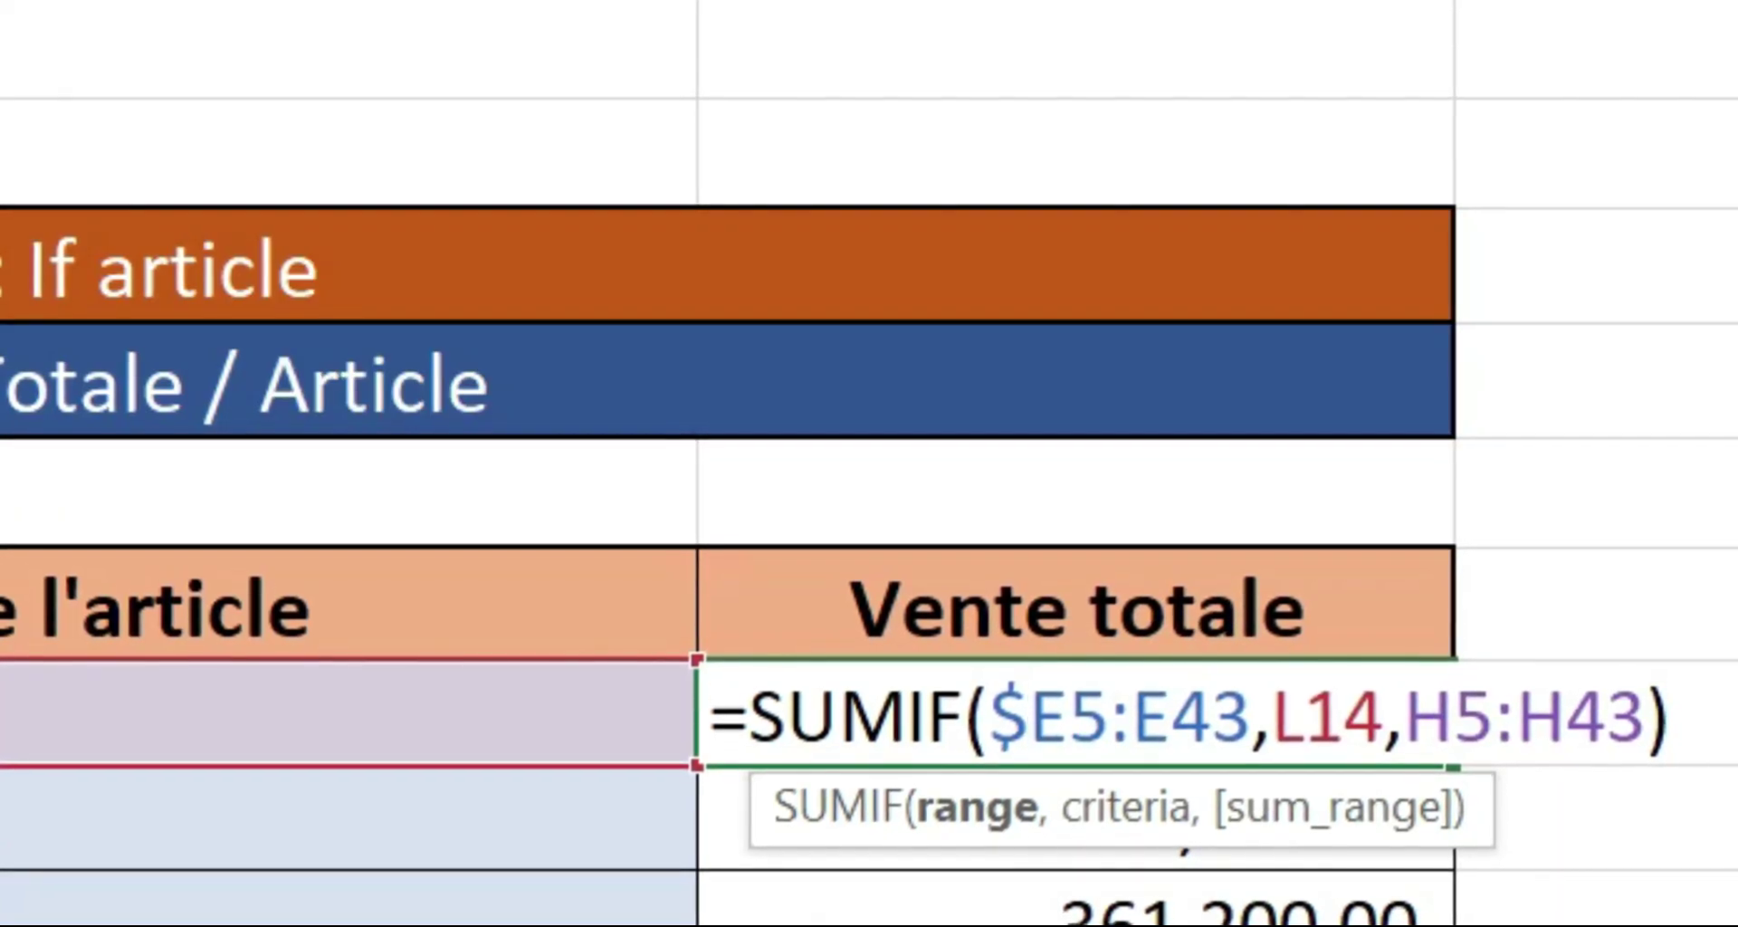
pyautogui.click(1066, 715)
pyautogui.write('$')
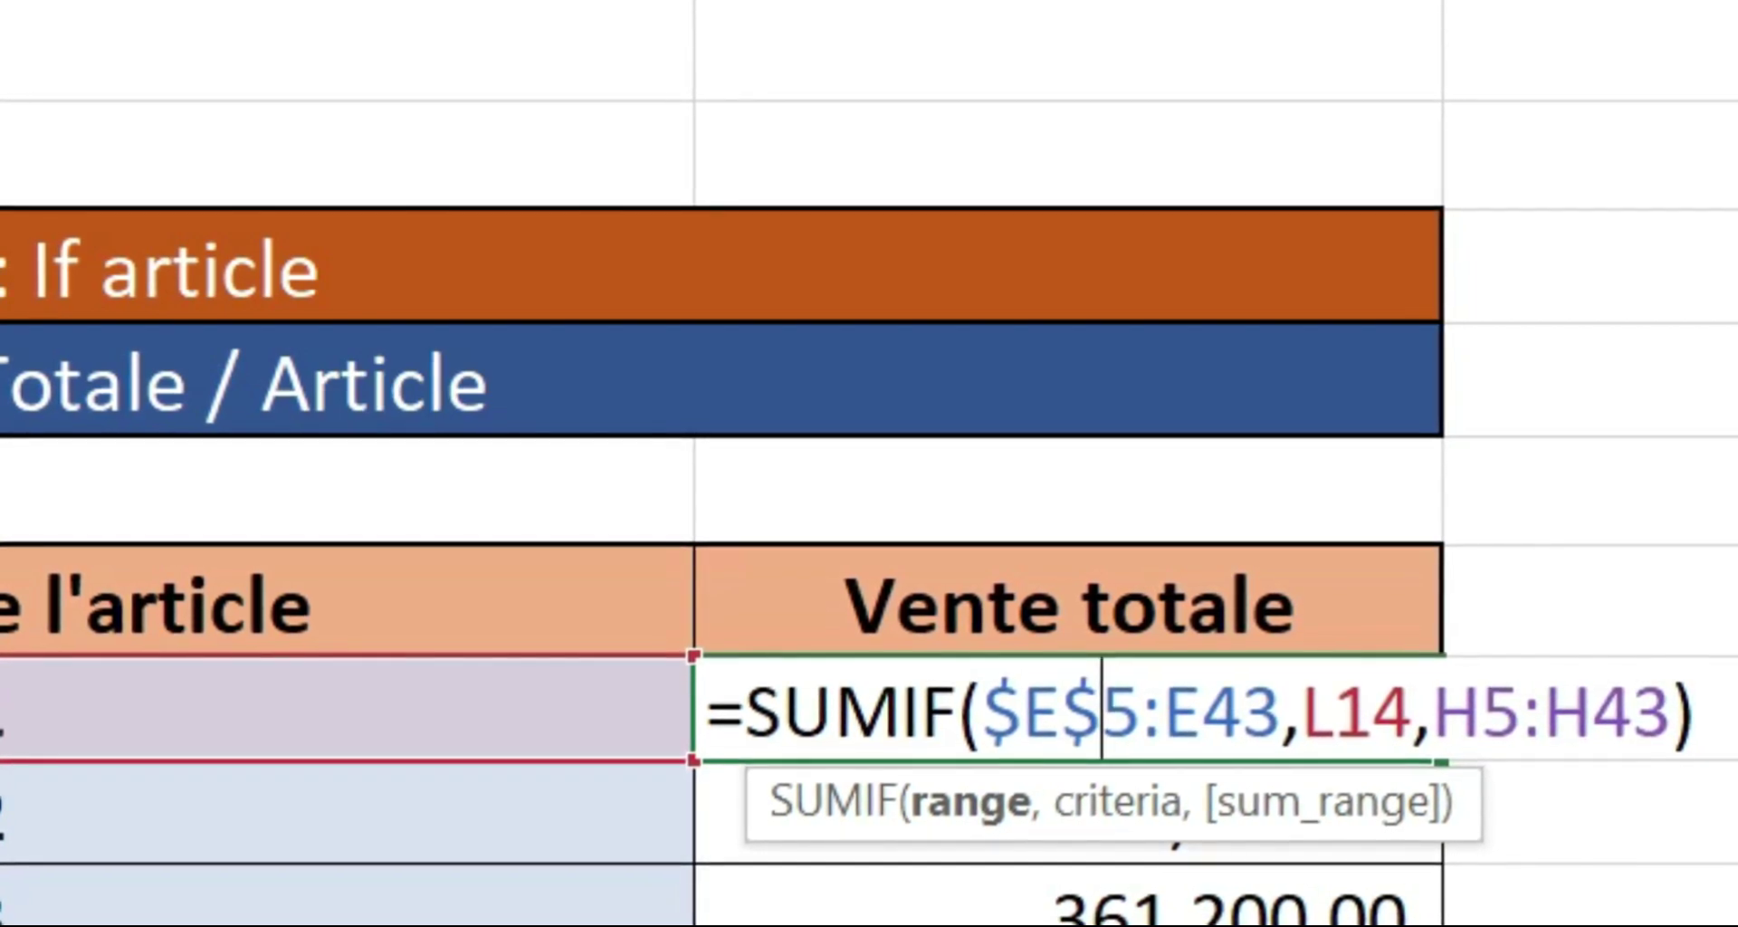
pyautogui.click(1151, 711)
pyautogui.write('$')
pyautogui.click(1231, 711)
pyautogui.write('$E$')
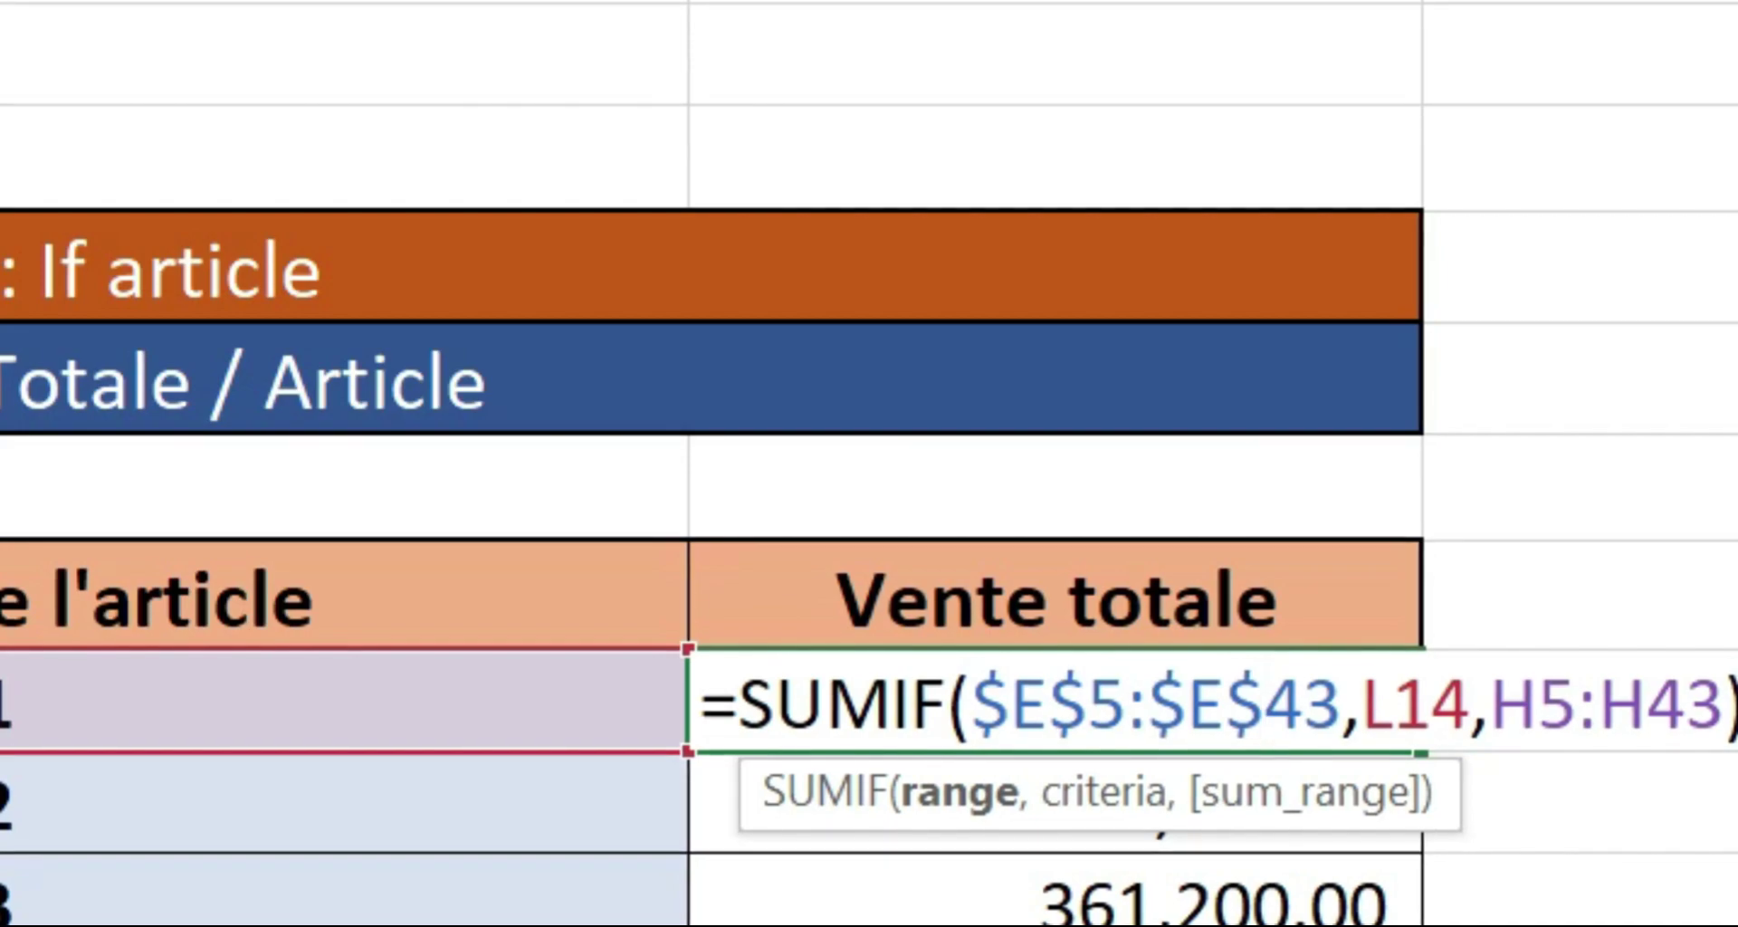
# - Make the sum_range argument absolute as $H$5:$H$43, keep the criteria L14 relative, and commit the formula
pyautogui.doubleClick(1412, 706)
pyautogui.click(1484, 706)
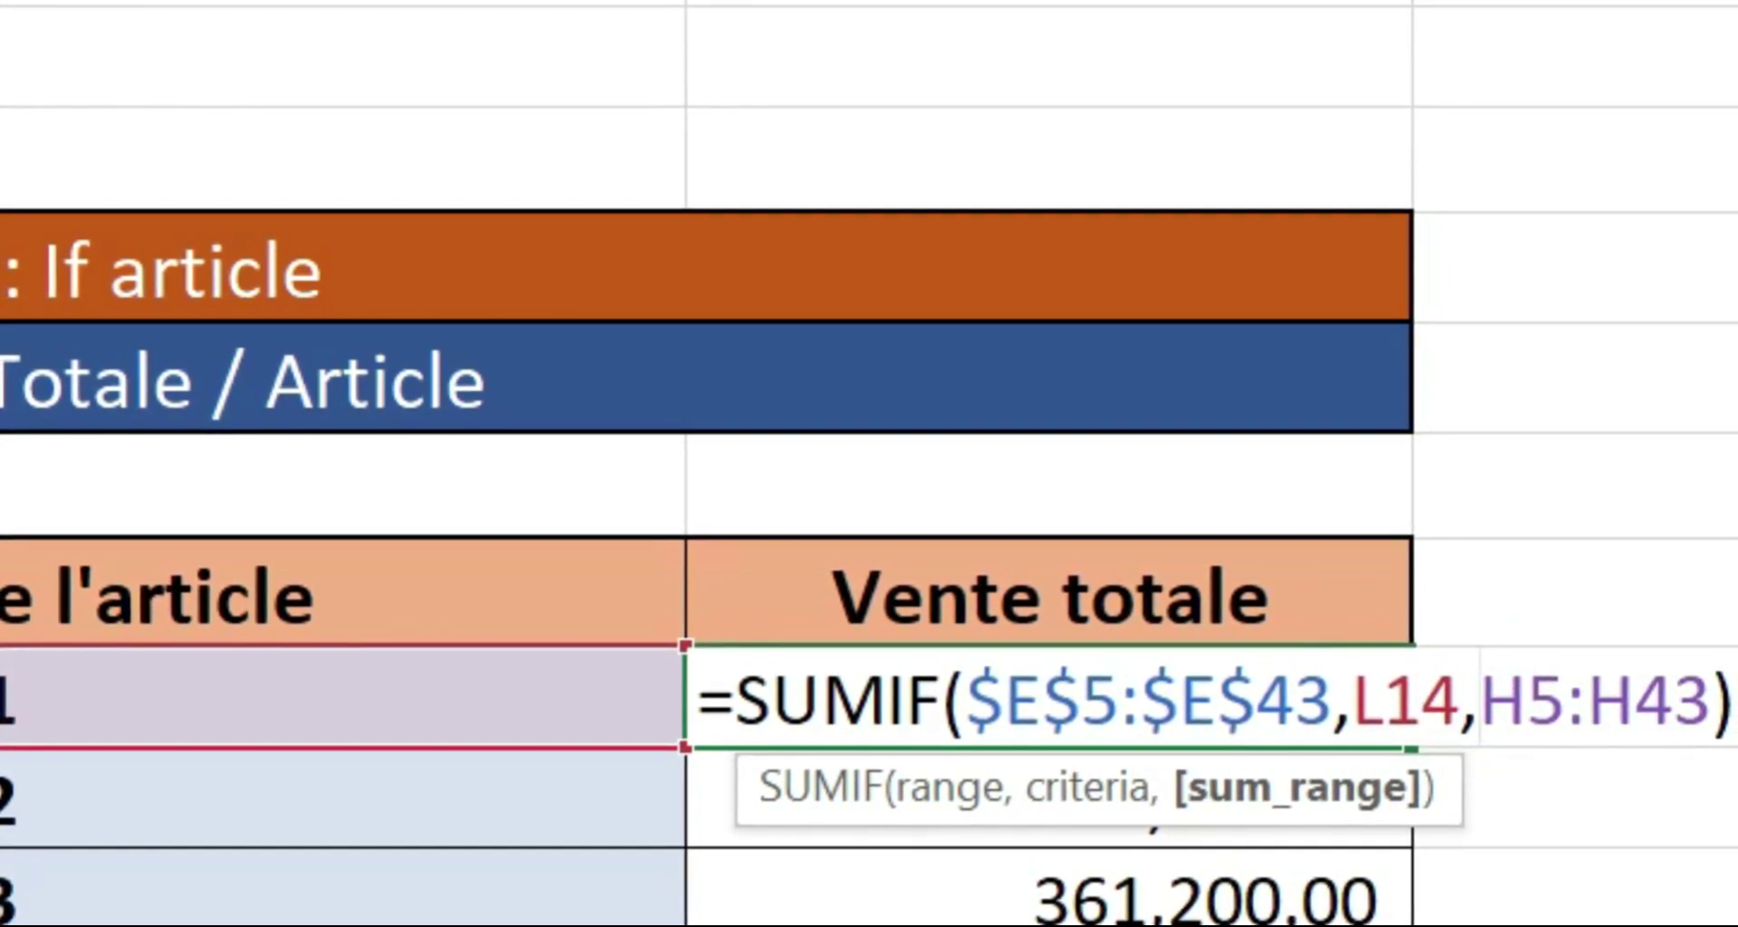
pyautogui.write('$E')
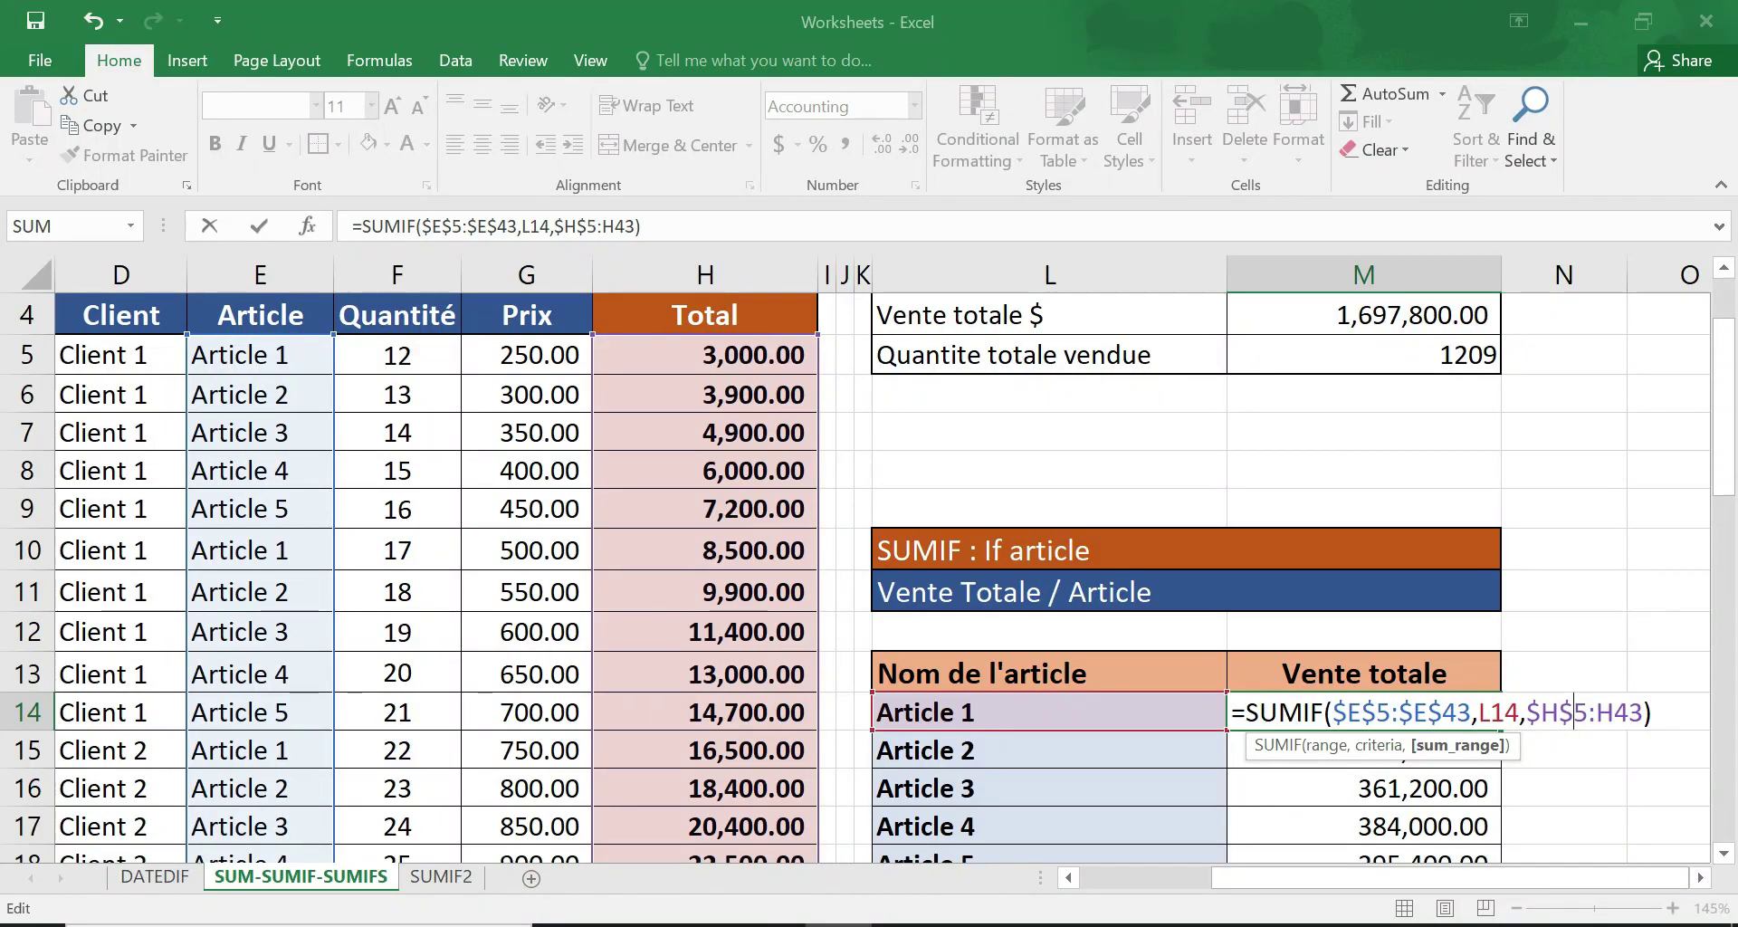
pyautogui.write('$H$')
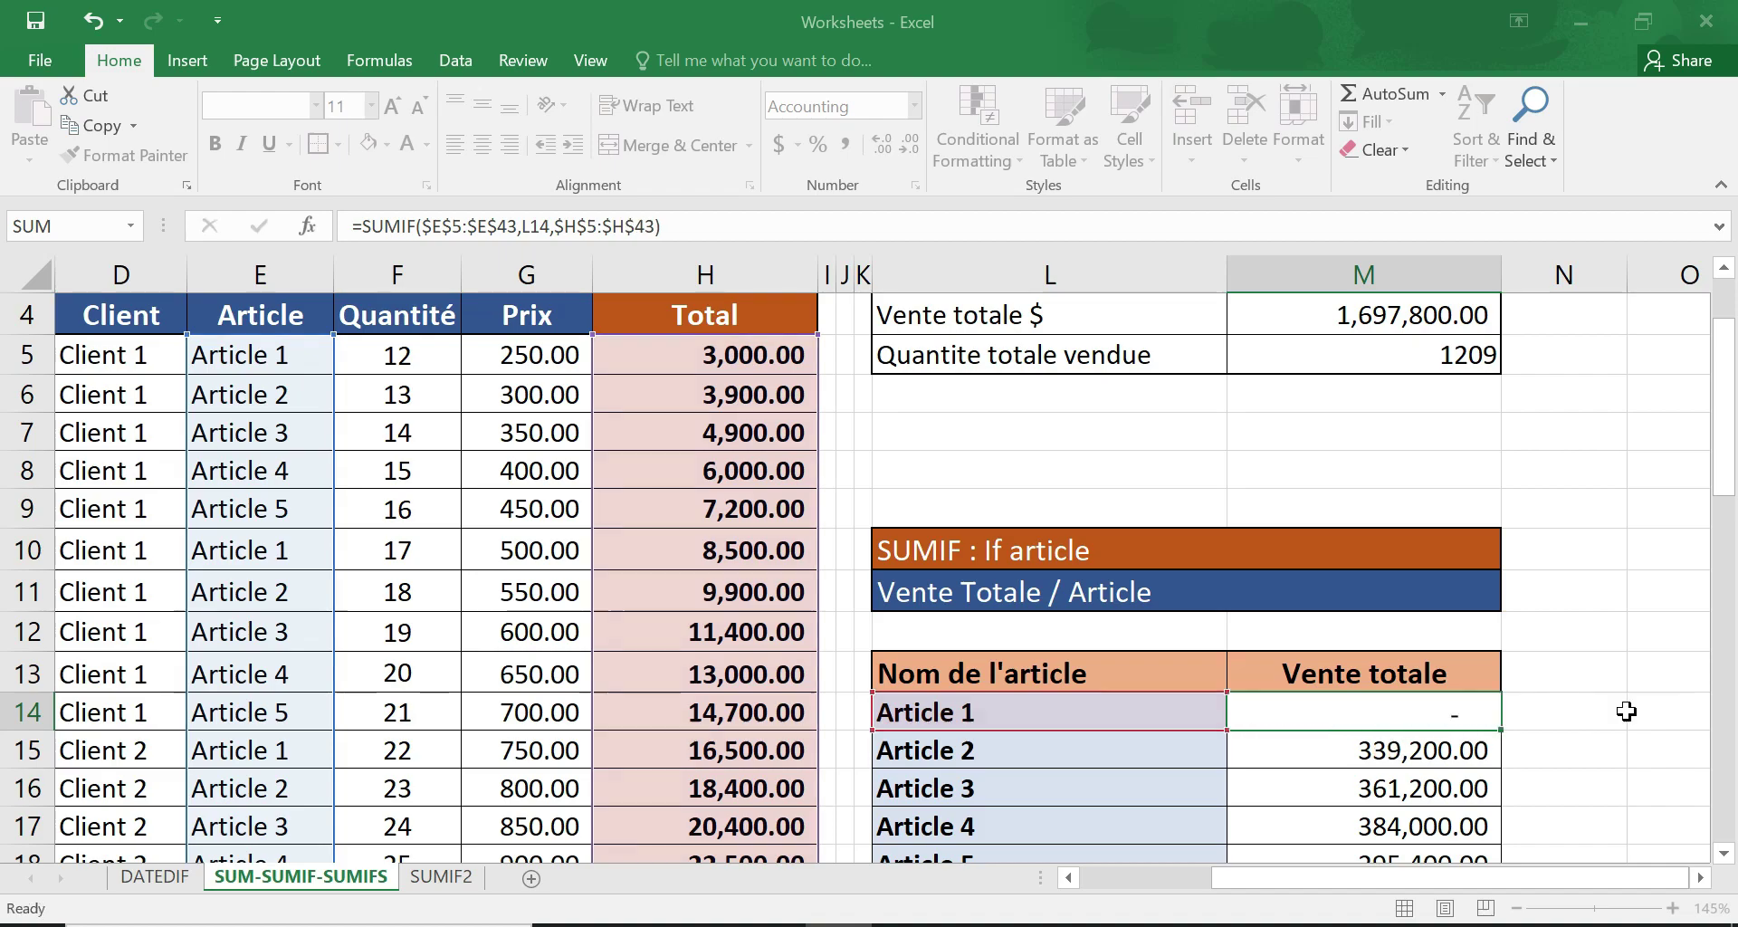
pyautogui.hotkey('ctrl', 'Return')
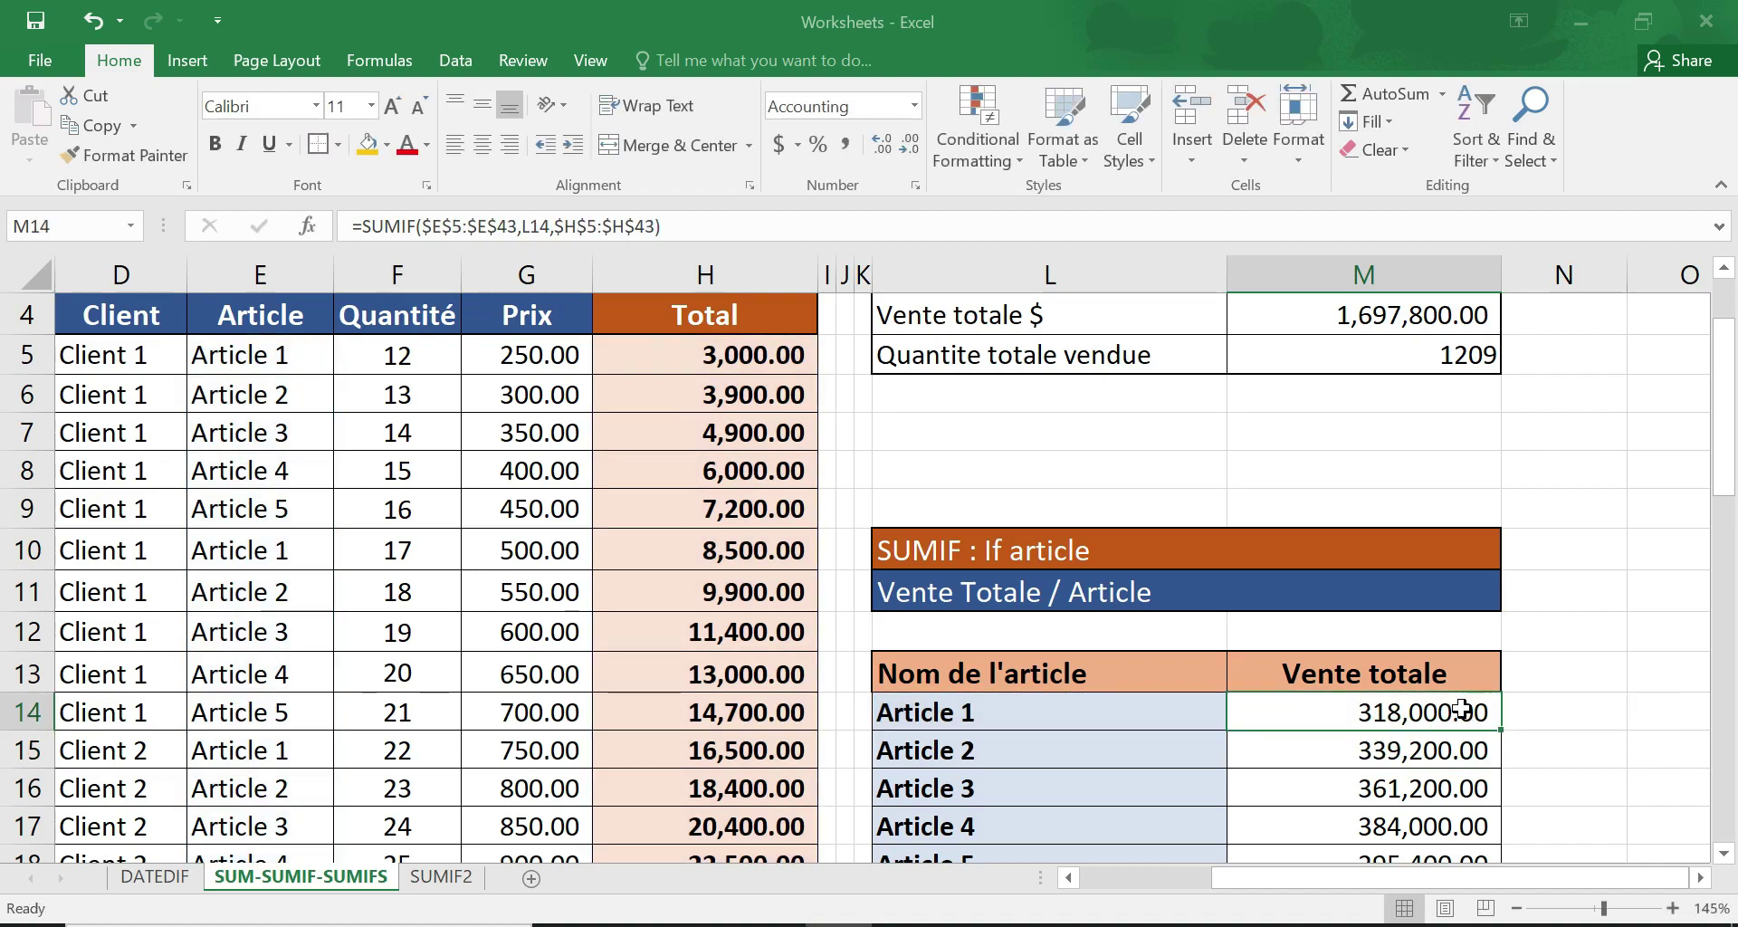
# - Fill Article 1's SUMIF formula with absolute ranges down the Vente totale column to Article 5
pyautogui.scroll(-1, 1462, 710)
pyautogui.moveTo(1500, 610); pyautogui.dragTo(1505, 755)
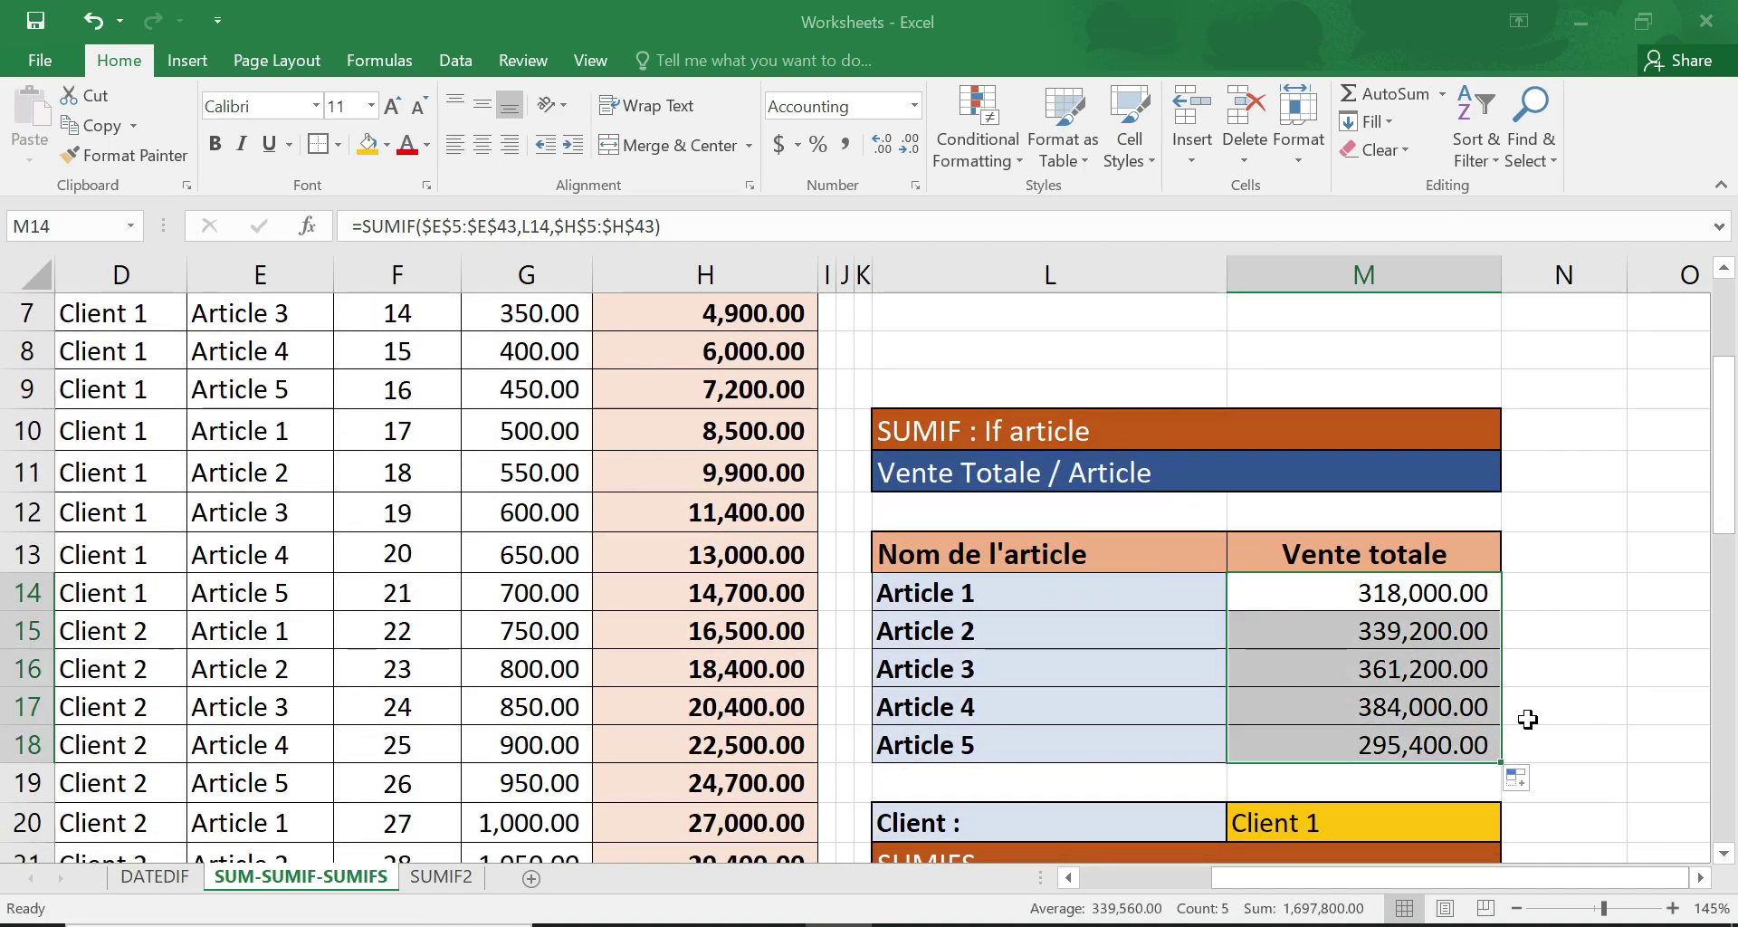
pyautogui.click(1527, 719)
# - Check the ranges and criteria cell in the SUMIF formulas of Article 5, Article 1 and Article 2
pyautogui.doubleClick(1419, 744)
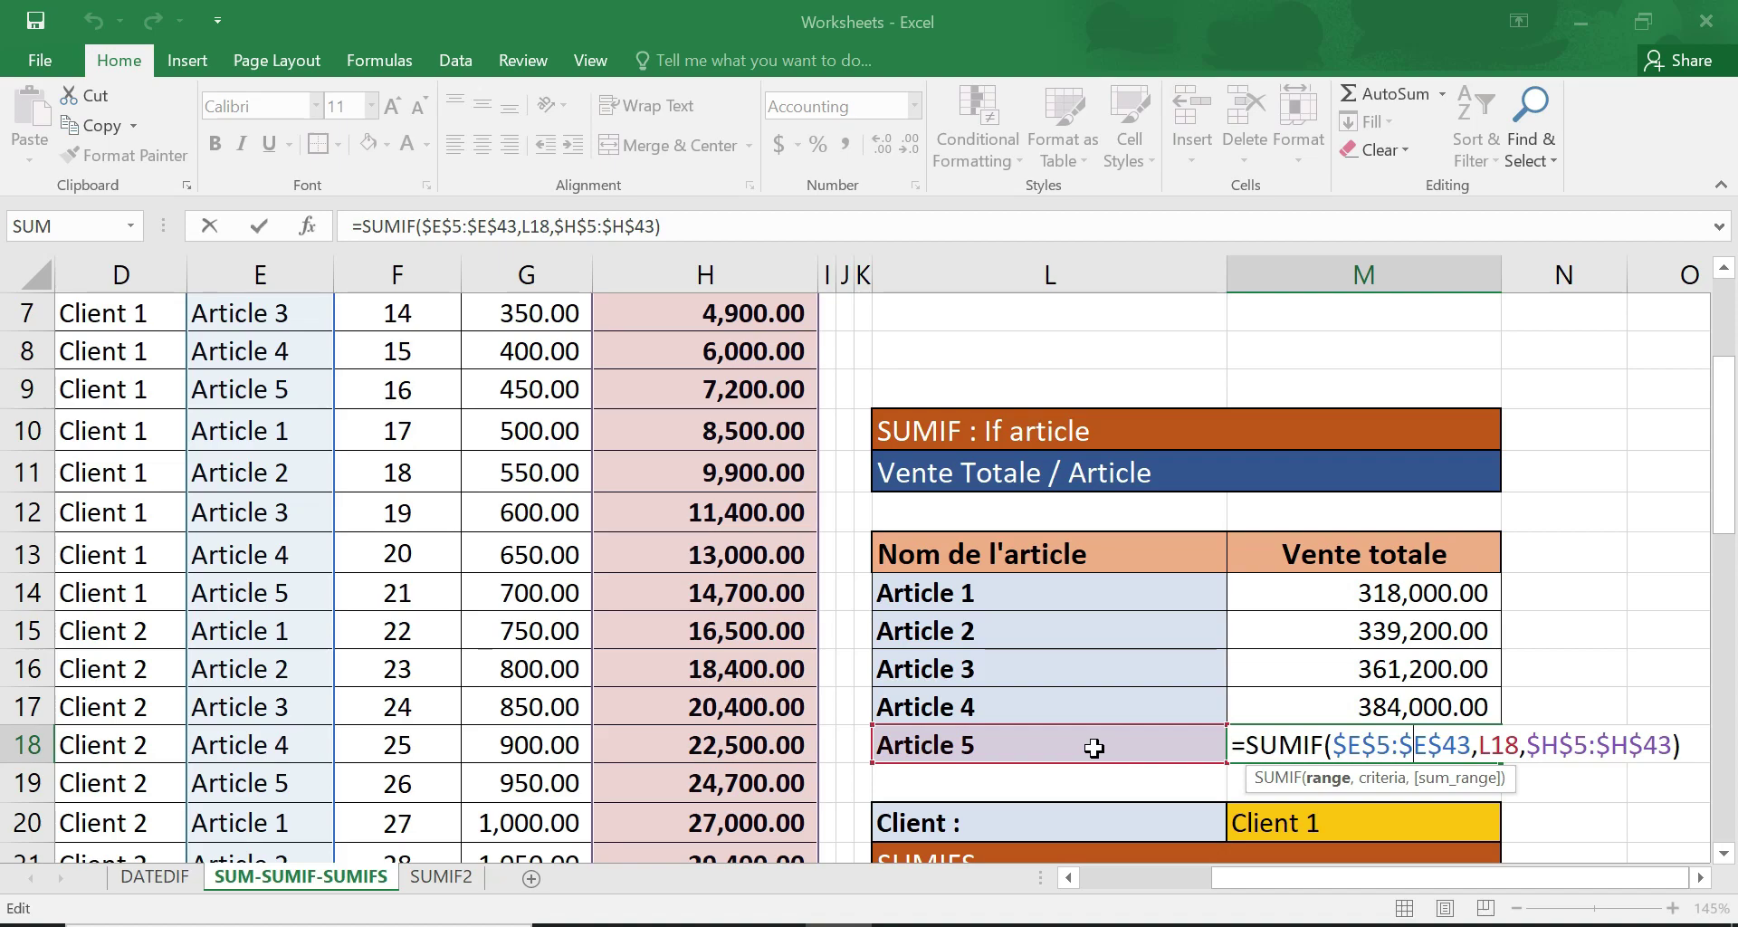
pyautogui.press('Return')
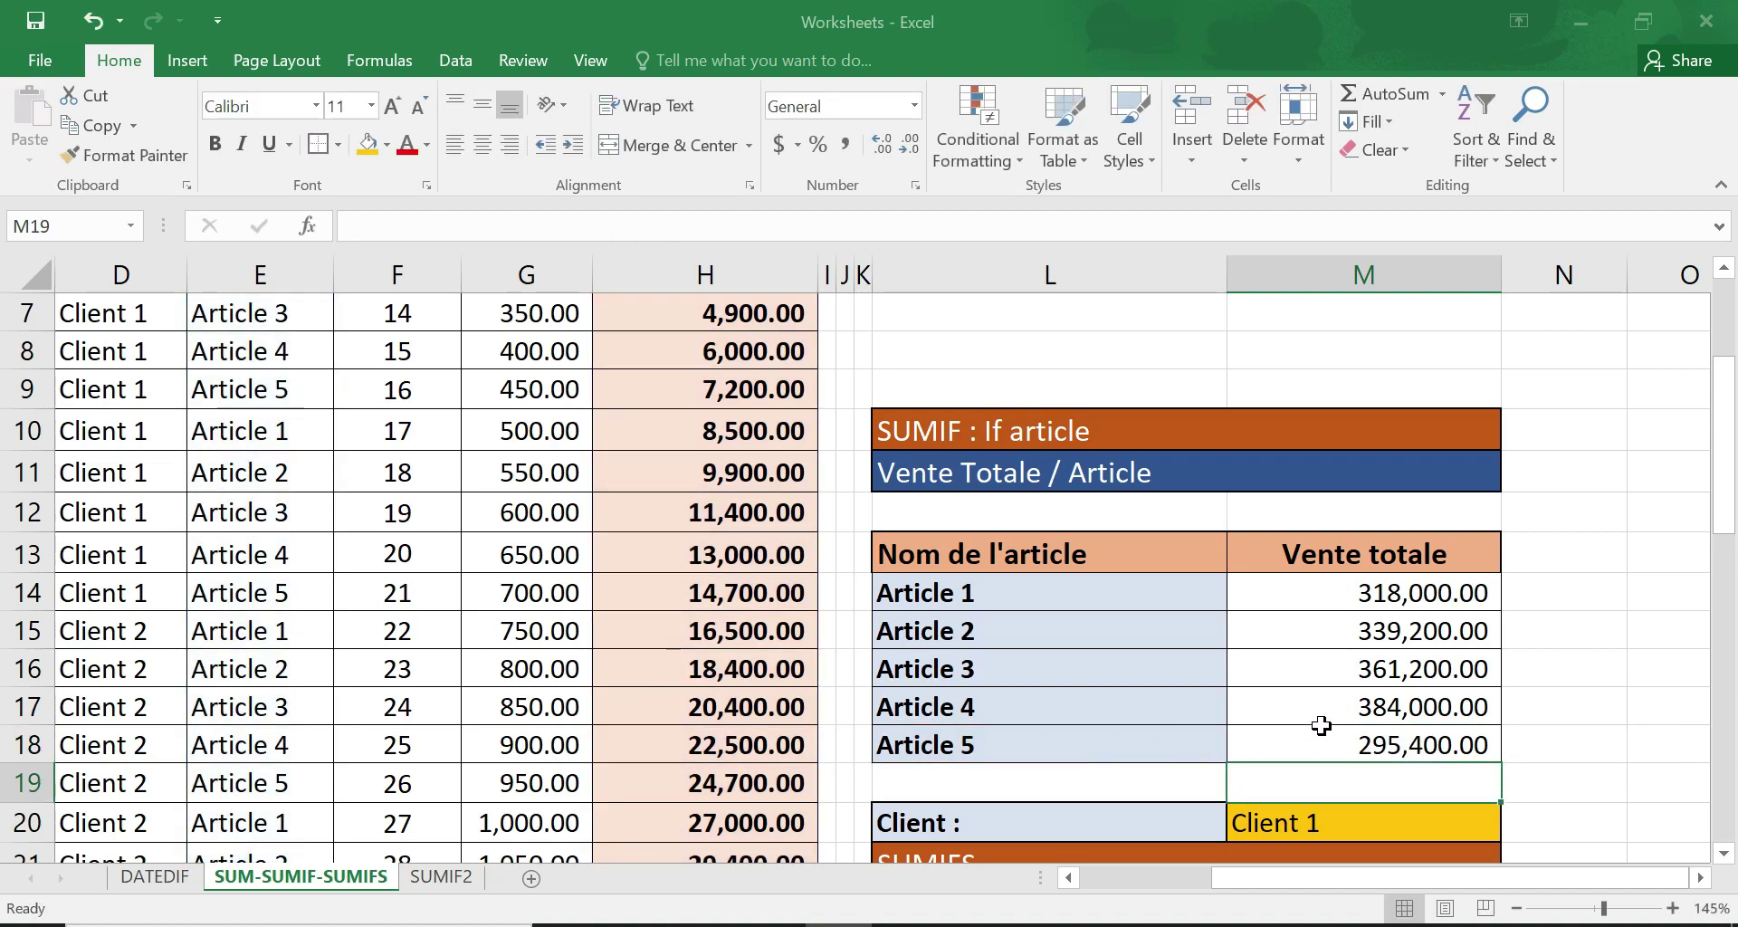
pyautogui.doubleClick(1354, 594)
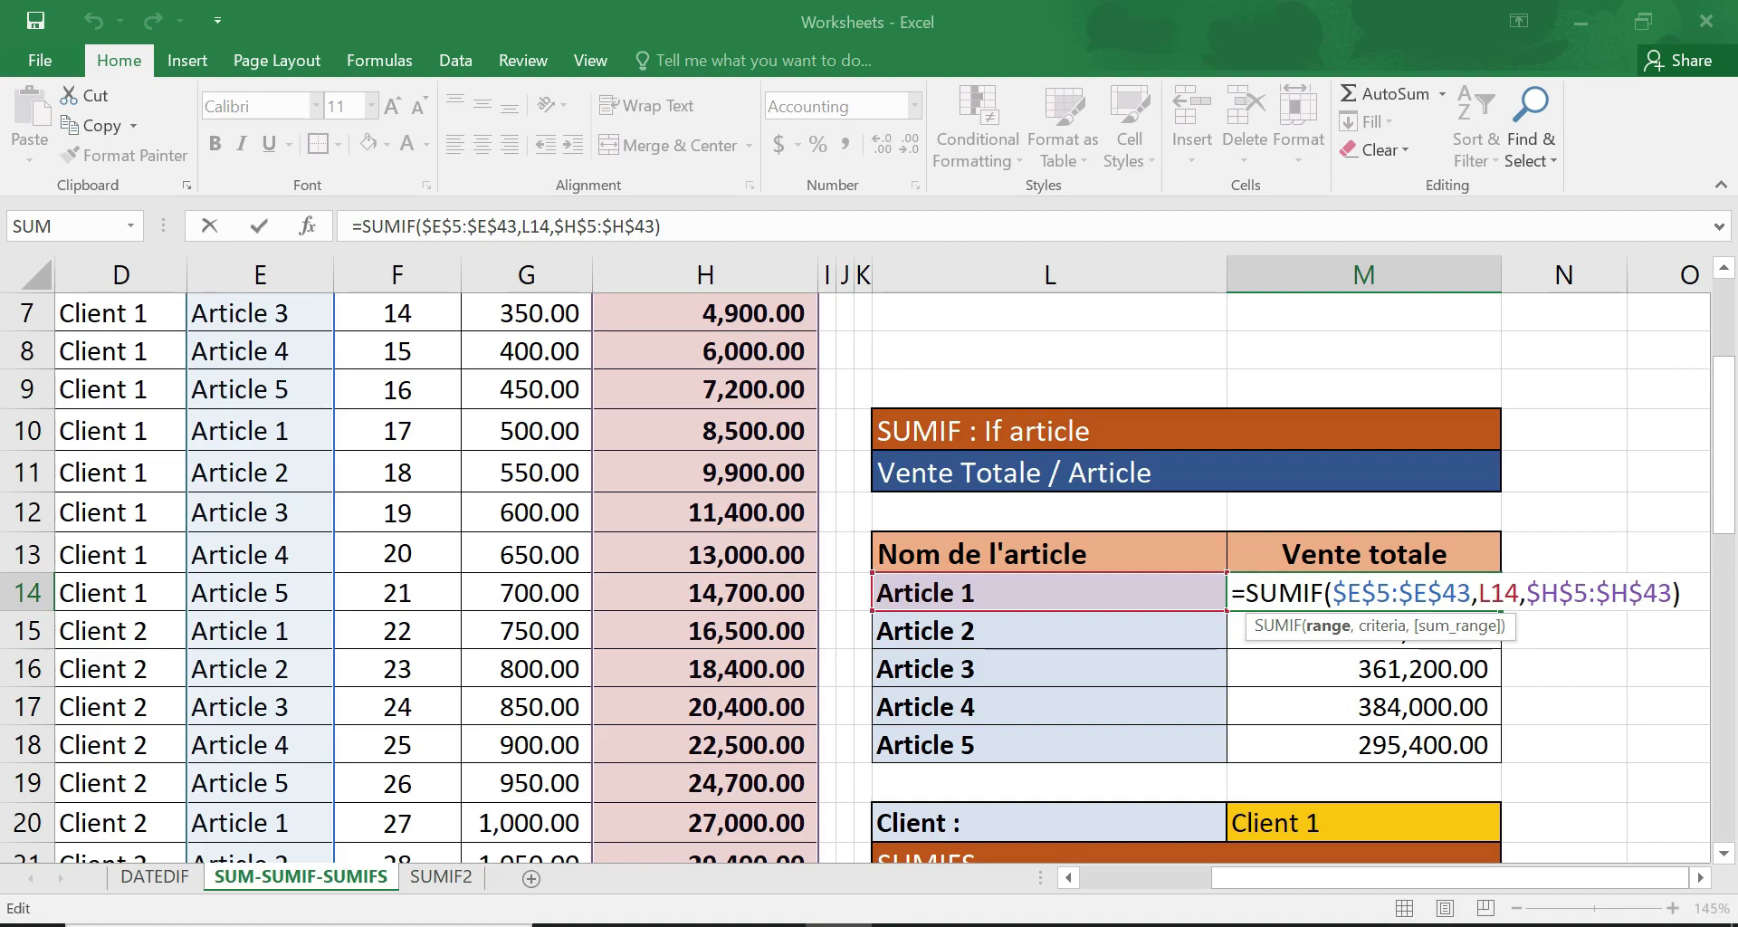
pyautogui.press('Return')
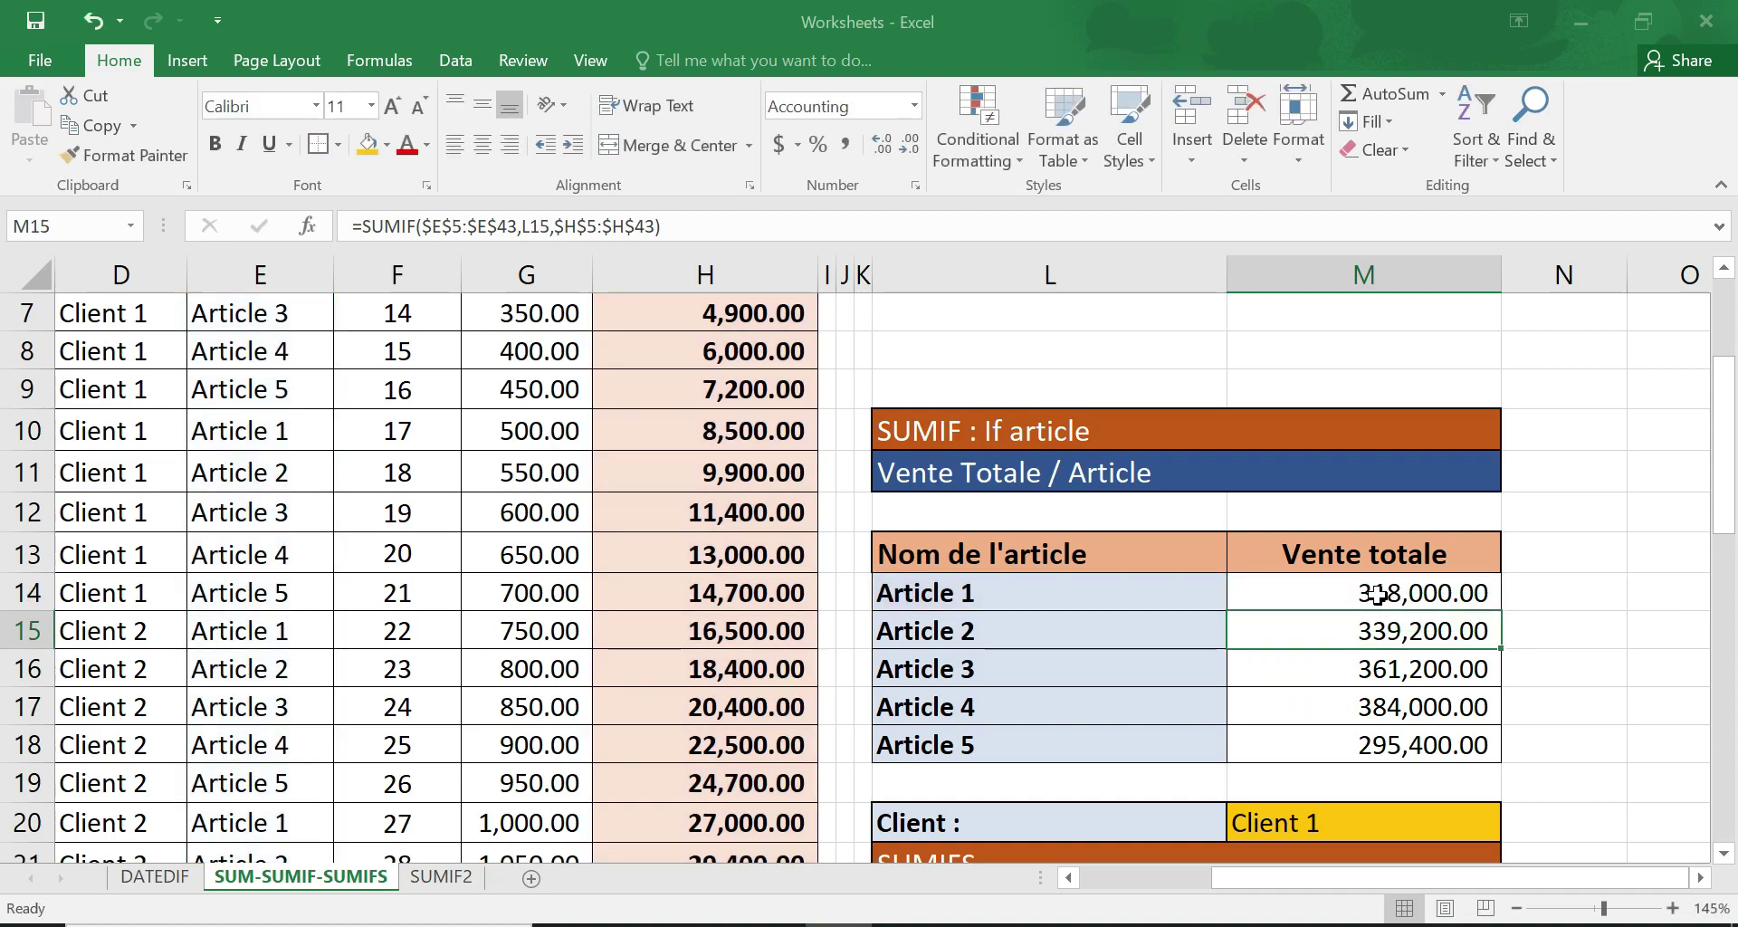
pyautogui.click(1478, 594)
pyautogui.doubleClick(1427, 631)
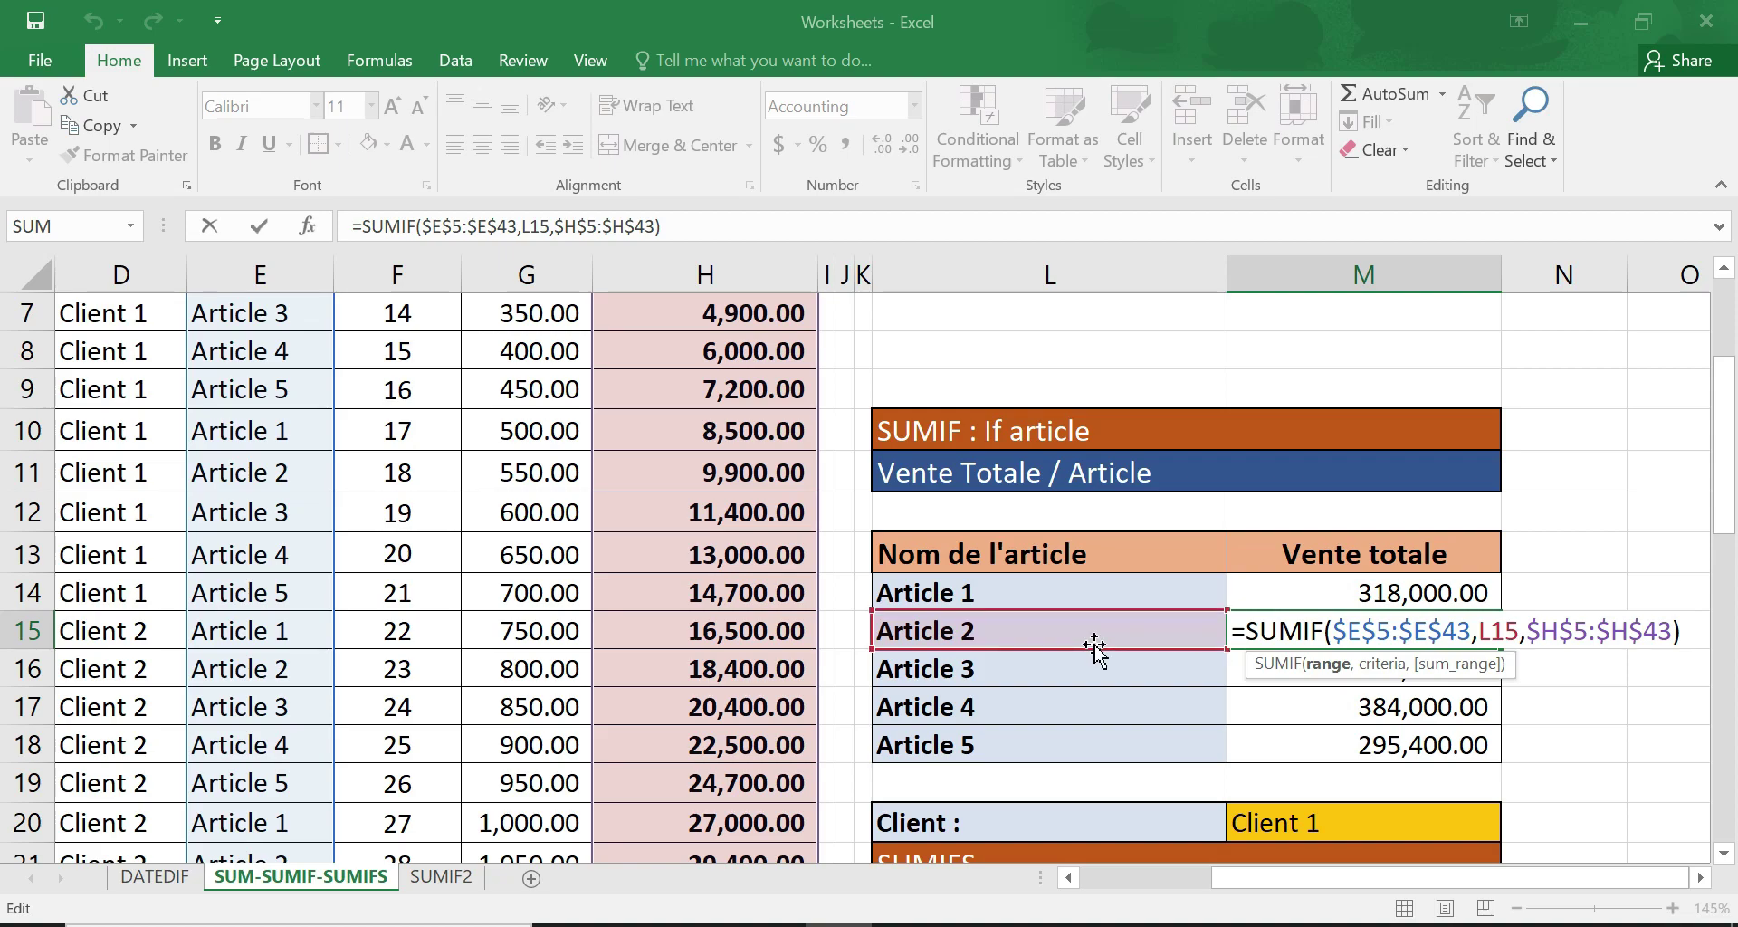
pyautogui.press('Return')
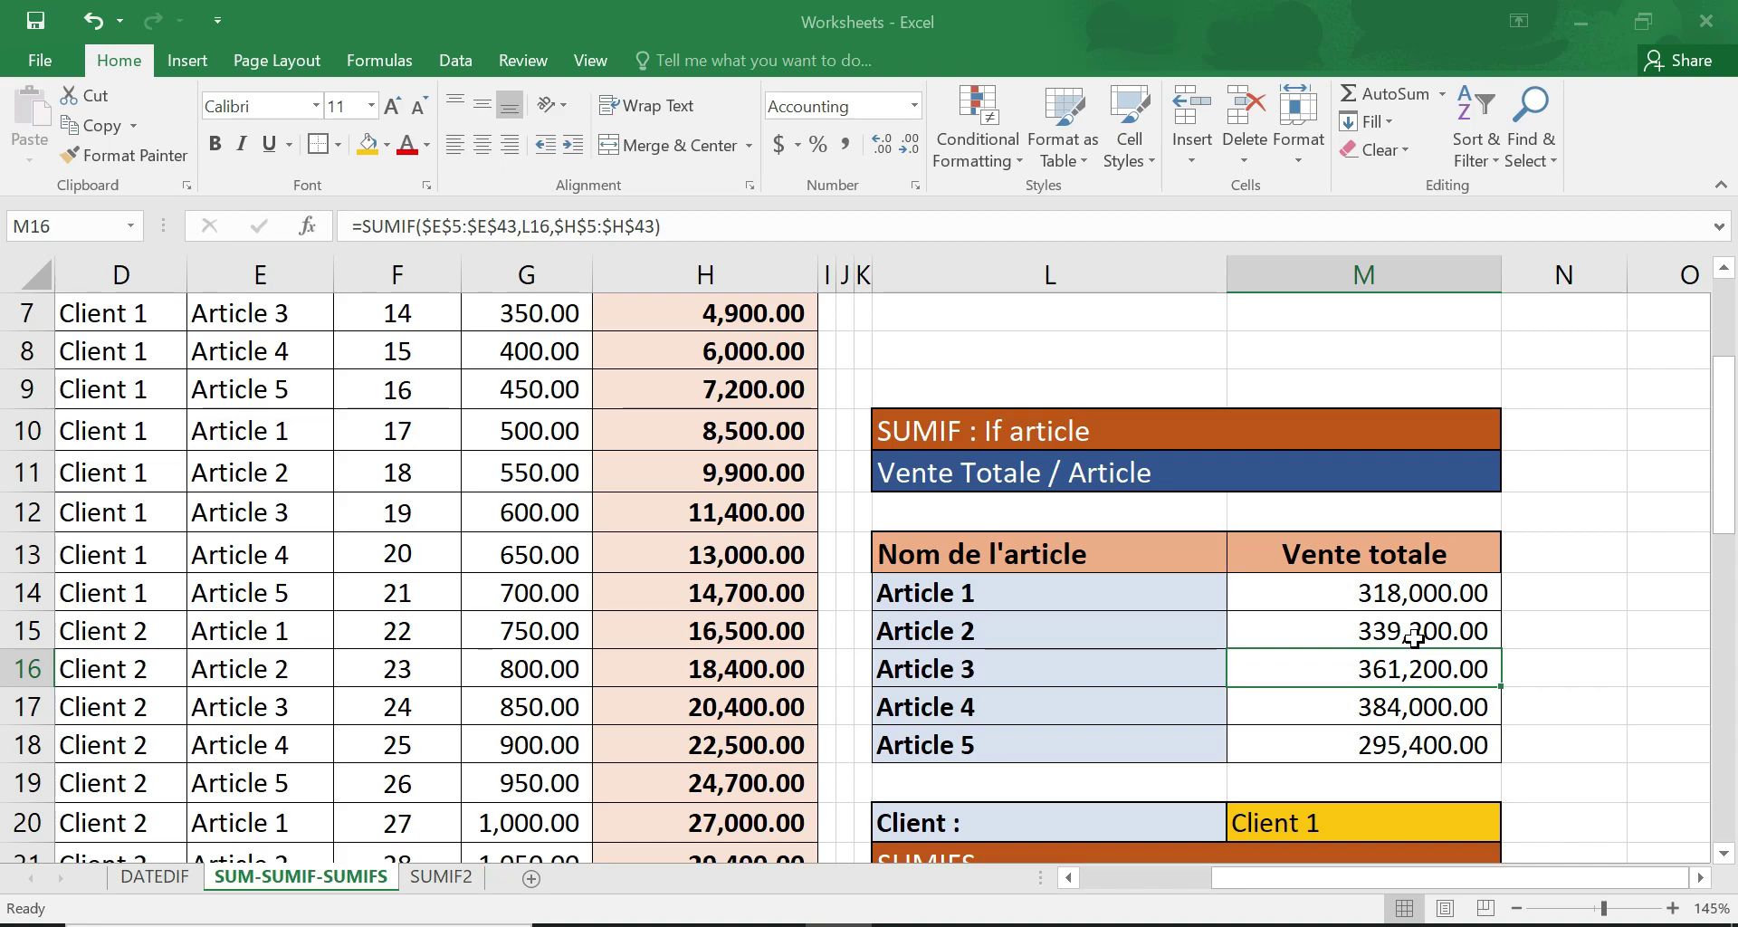
pyautogui.scroll(2, 1413, 639)
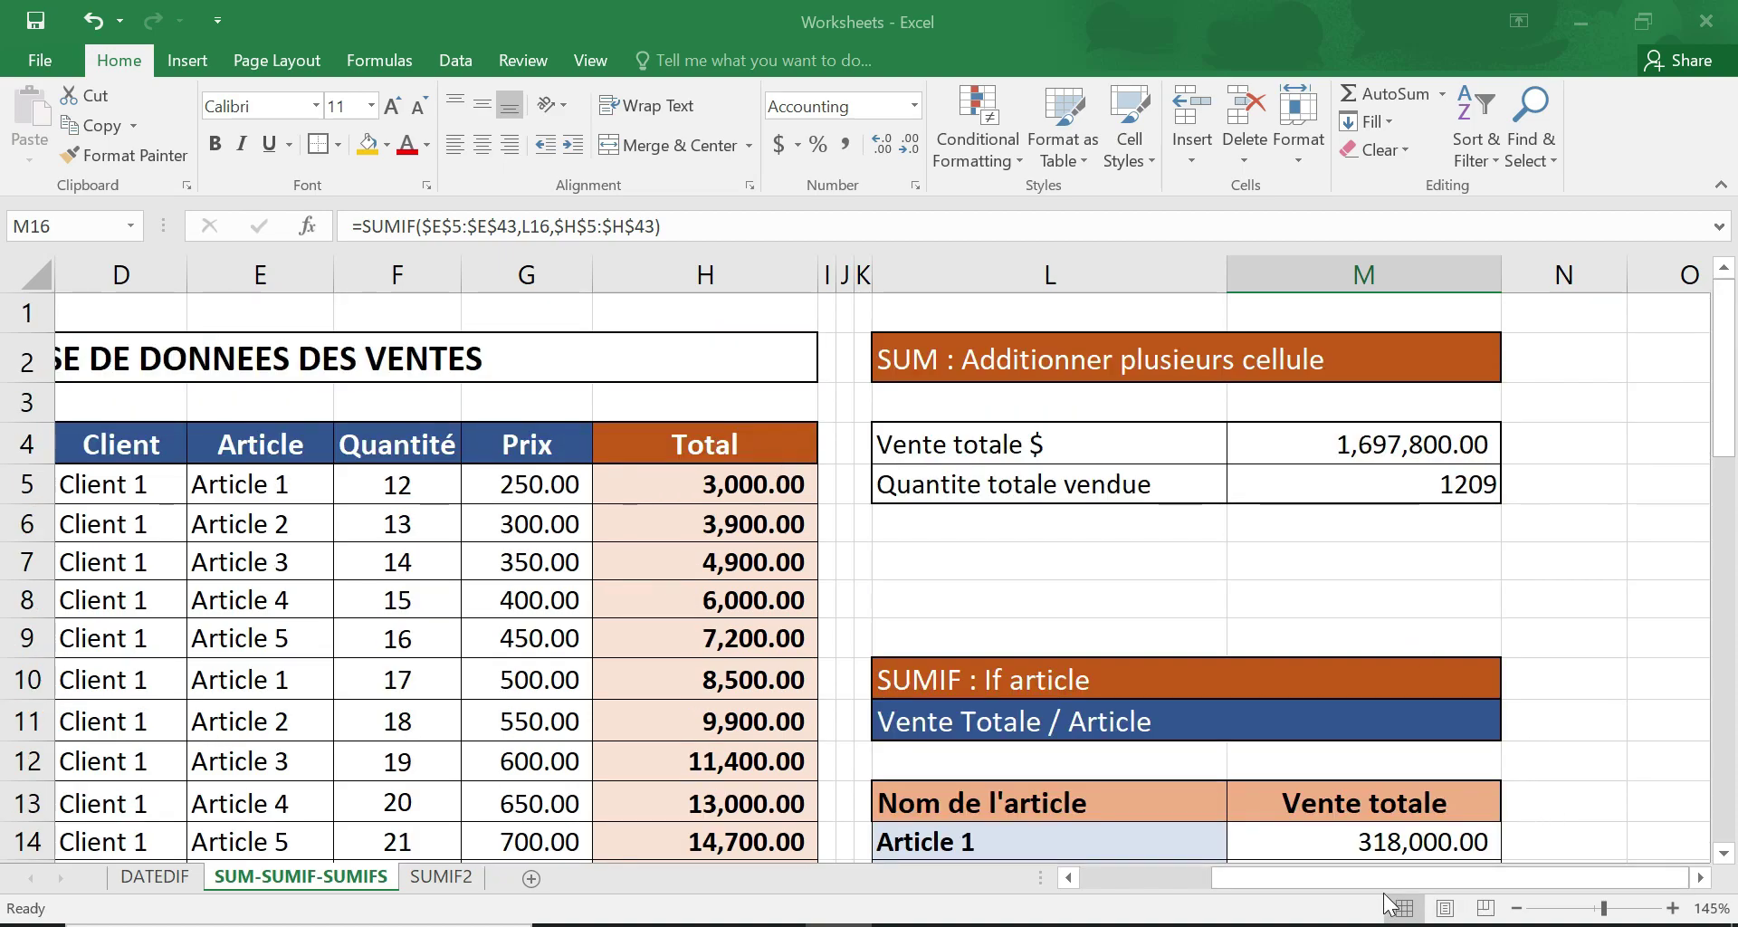
pyautogui.moveTo(1367, 872)
pyautogui.mouseDown()
pyautogui.moveTo(1272, 877)
pyautogui.moveTo(1373, 878)
pyautogui.mouseUp()
pyautogui.scroll(-2, 1352, 733)
pyautogui.scroll(2, 1343, 668)
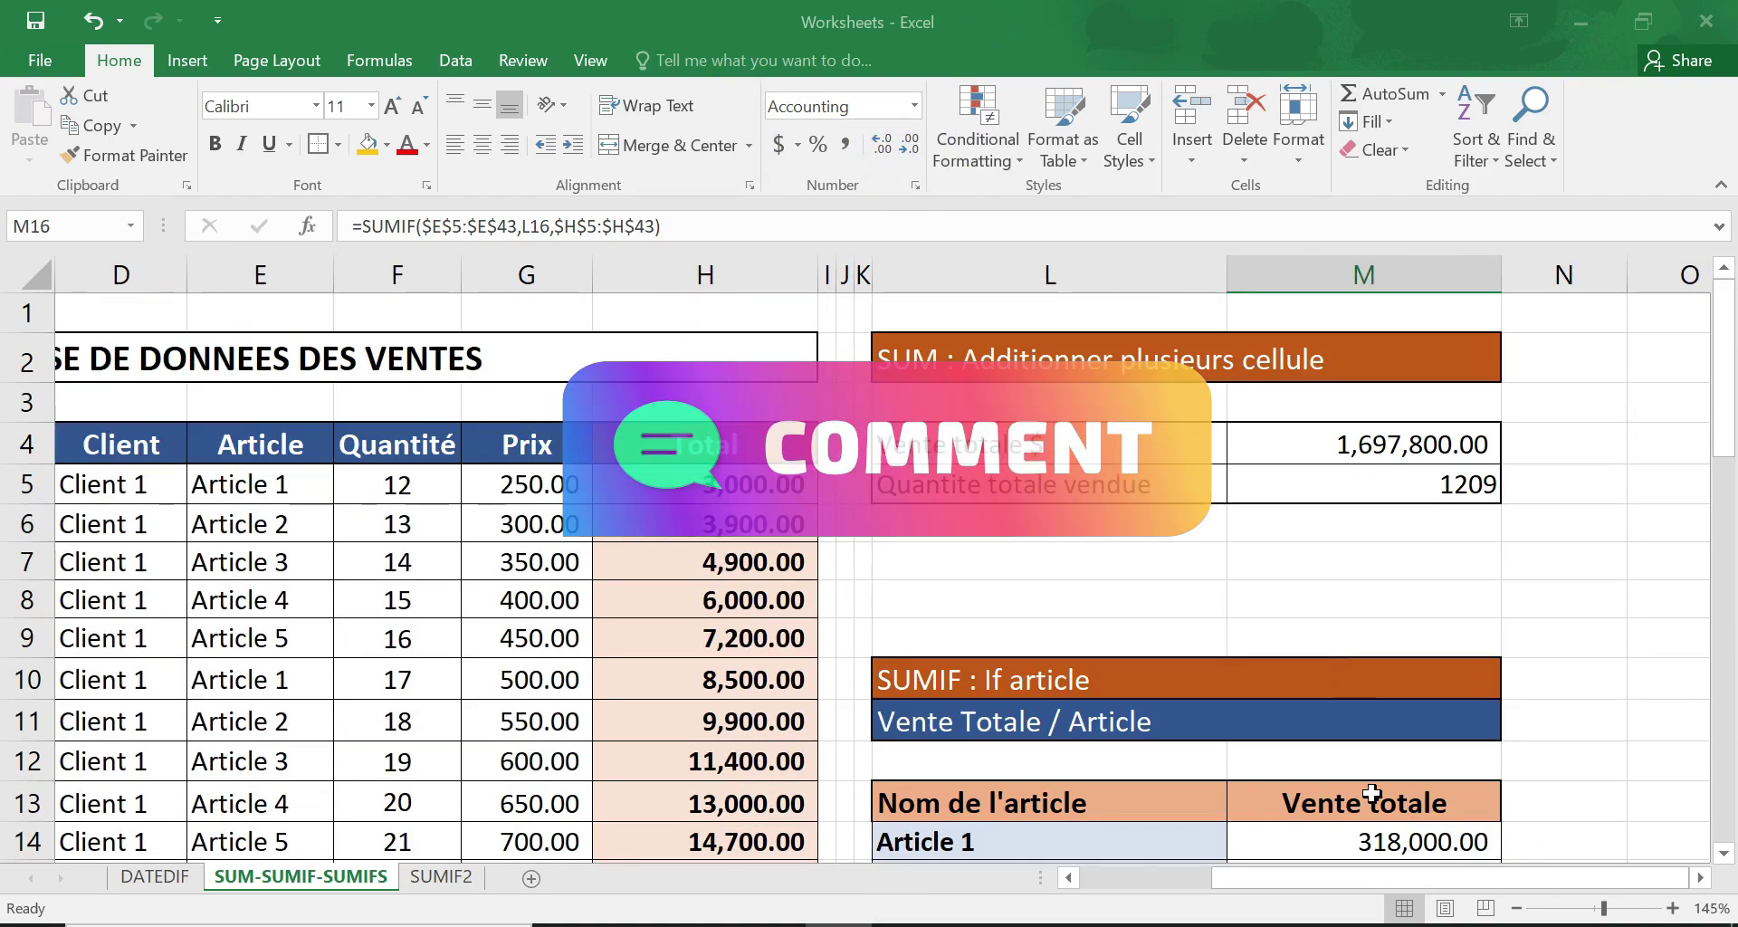
pyautogui.moveTo(1264, 875); pyautogui.dragTo(1260, 878)
pyautogui.scroll(-1, 1302, 798)
pyautogui.scroll(-2, 1302, 798)
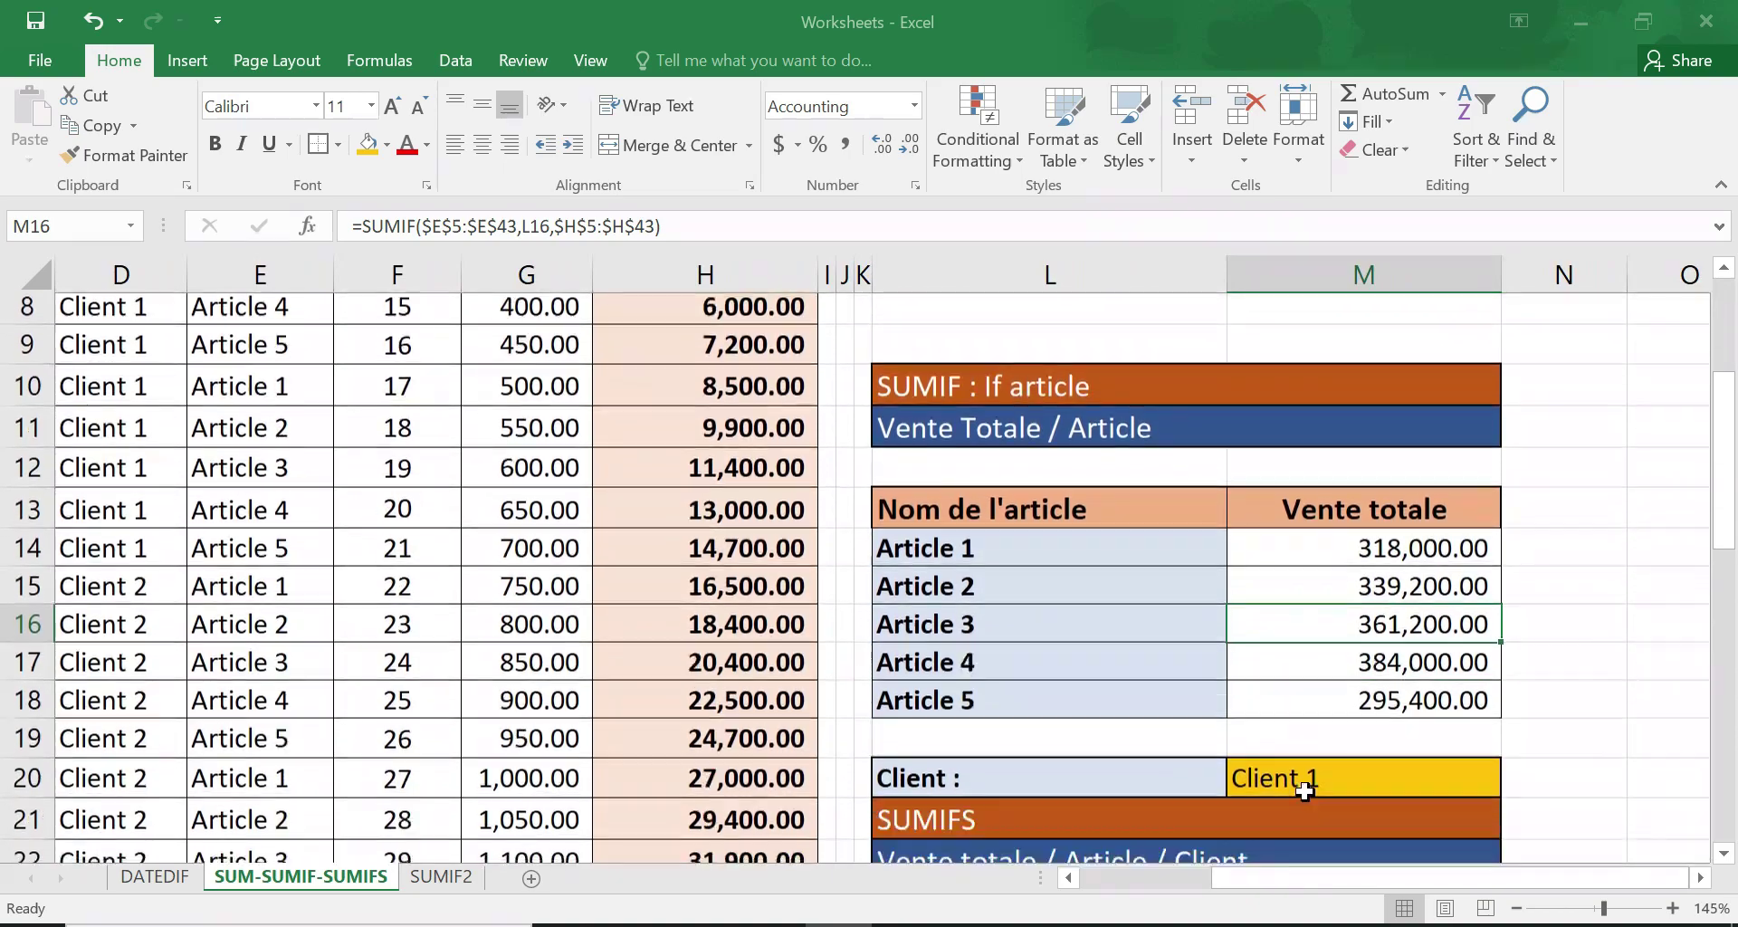
# - Compare the Vente totale amounts of Article 1 to Article 5 with the overall Vente totale $ cell
pyautogui.click(1285, 514)
pyautogui.click(1355, 478)
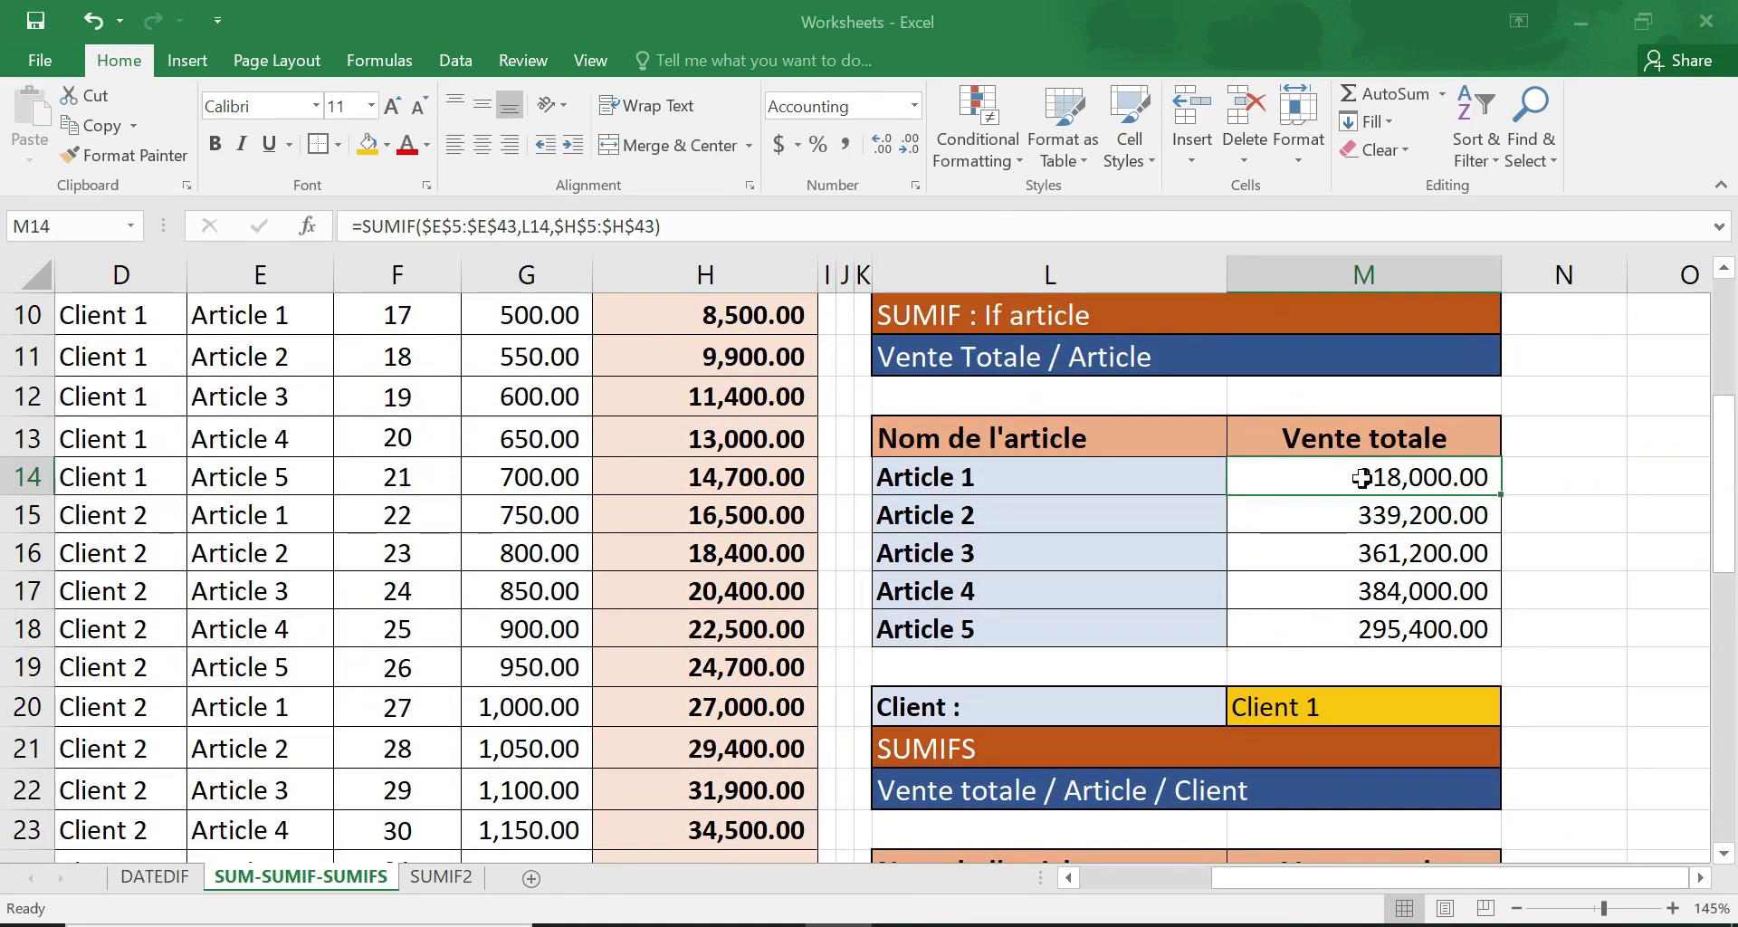
pyautogui.click(1369, 654)
pyautogui.scroll(3, 1412, 534)
pyautogui.click(1405, 444)
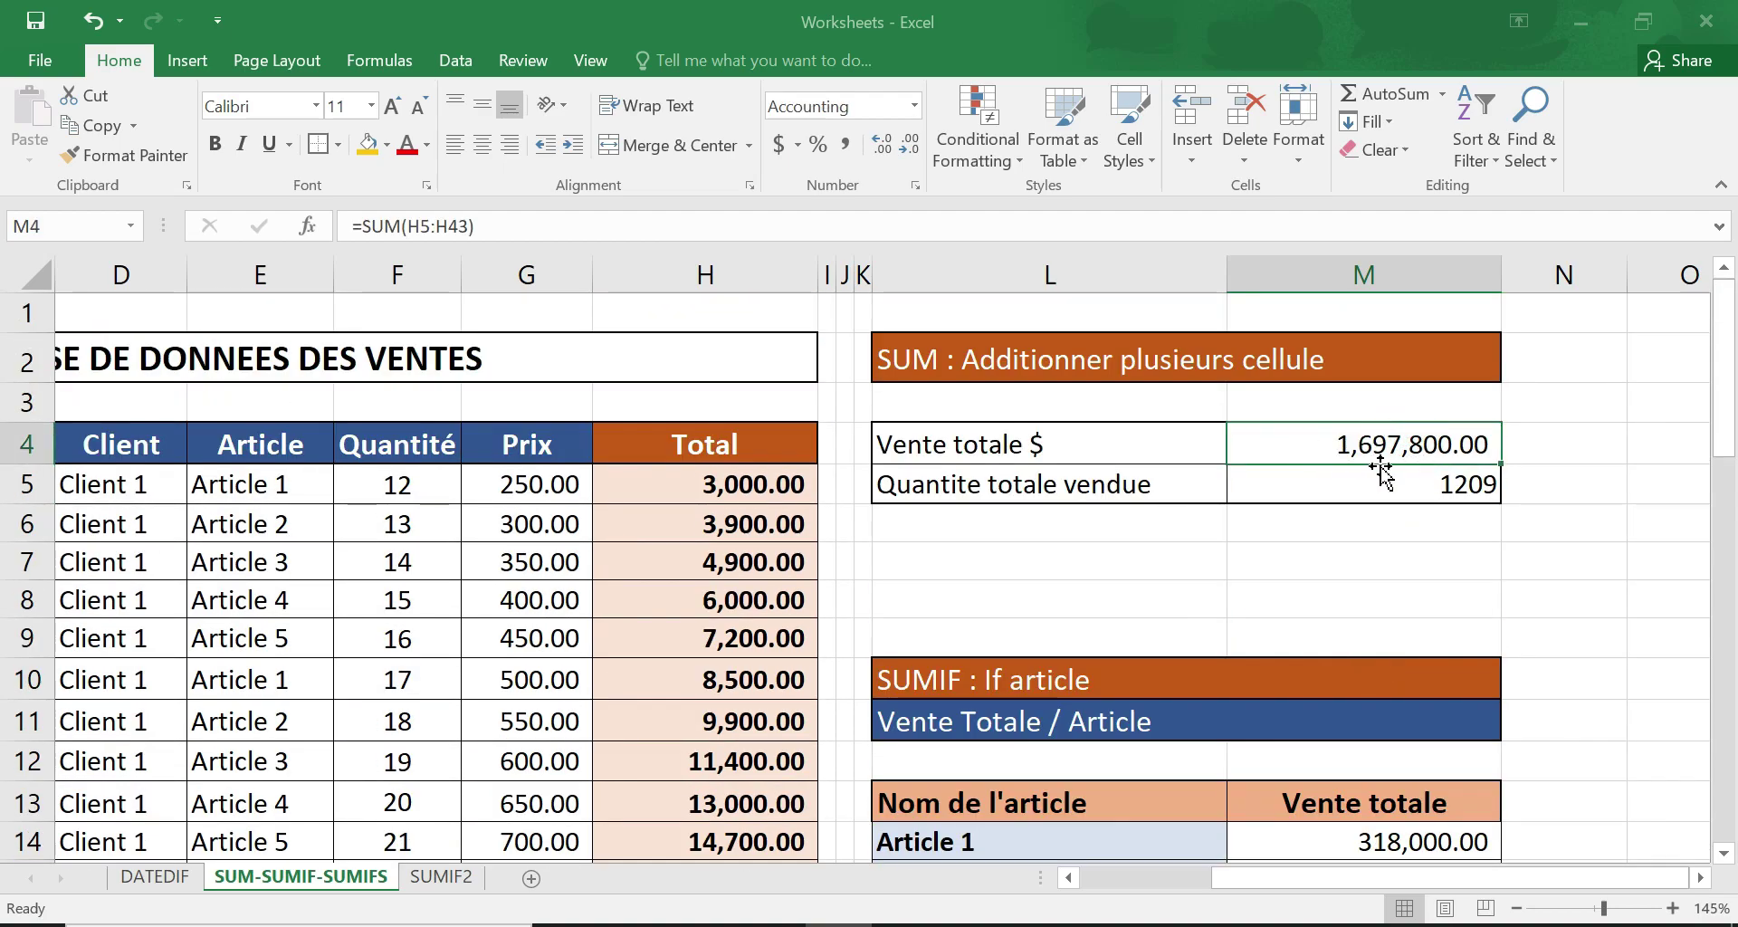
pyautogui.scroll(-4, 1429, 457)
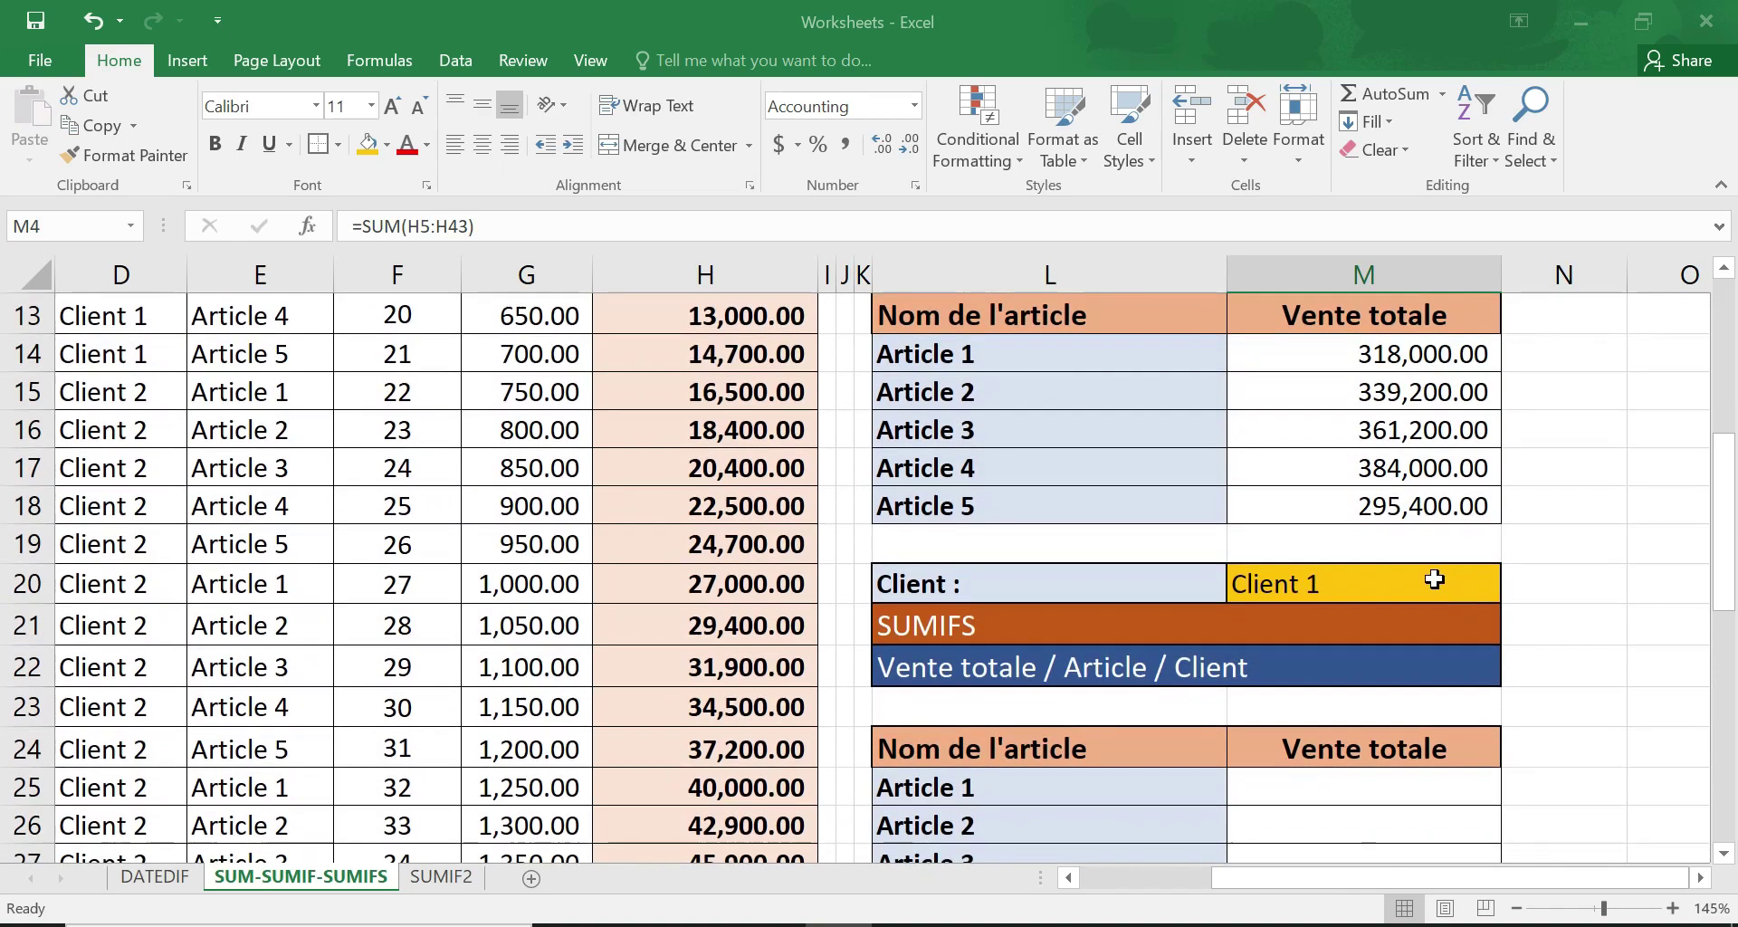
# - Total the Vente totale amounts of Article 1 to Article 5 in cell M19 with =SUM(M14:M18)
pyautogui.click(1425, 546)
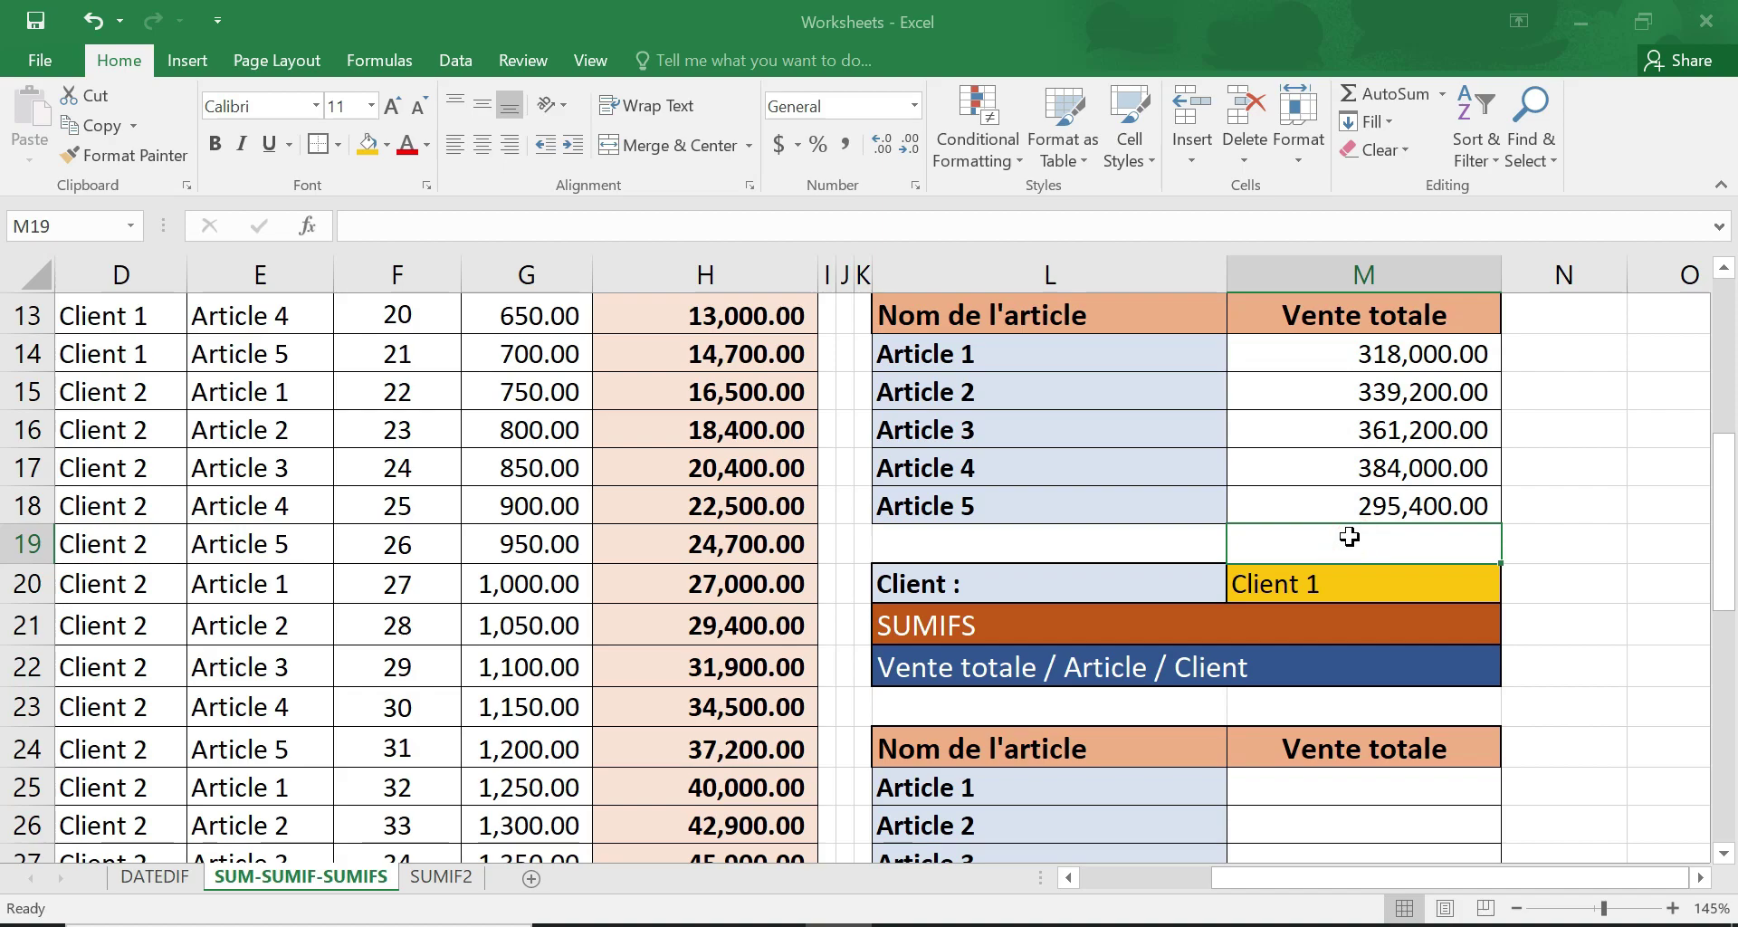
pyautogui.write('=sum')
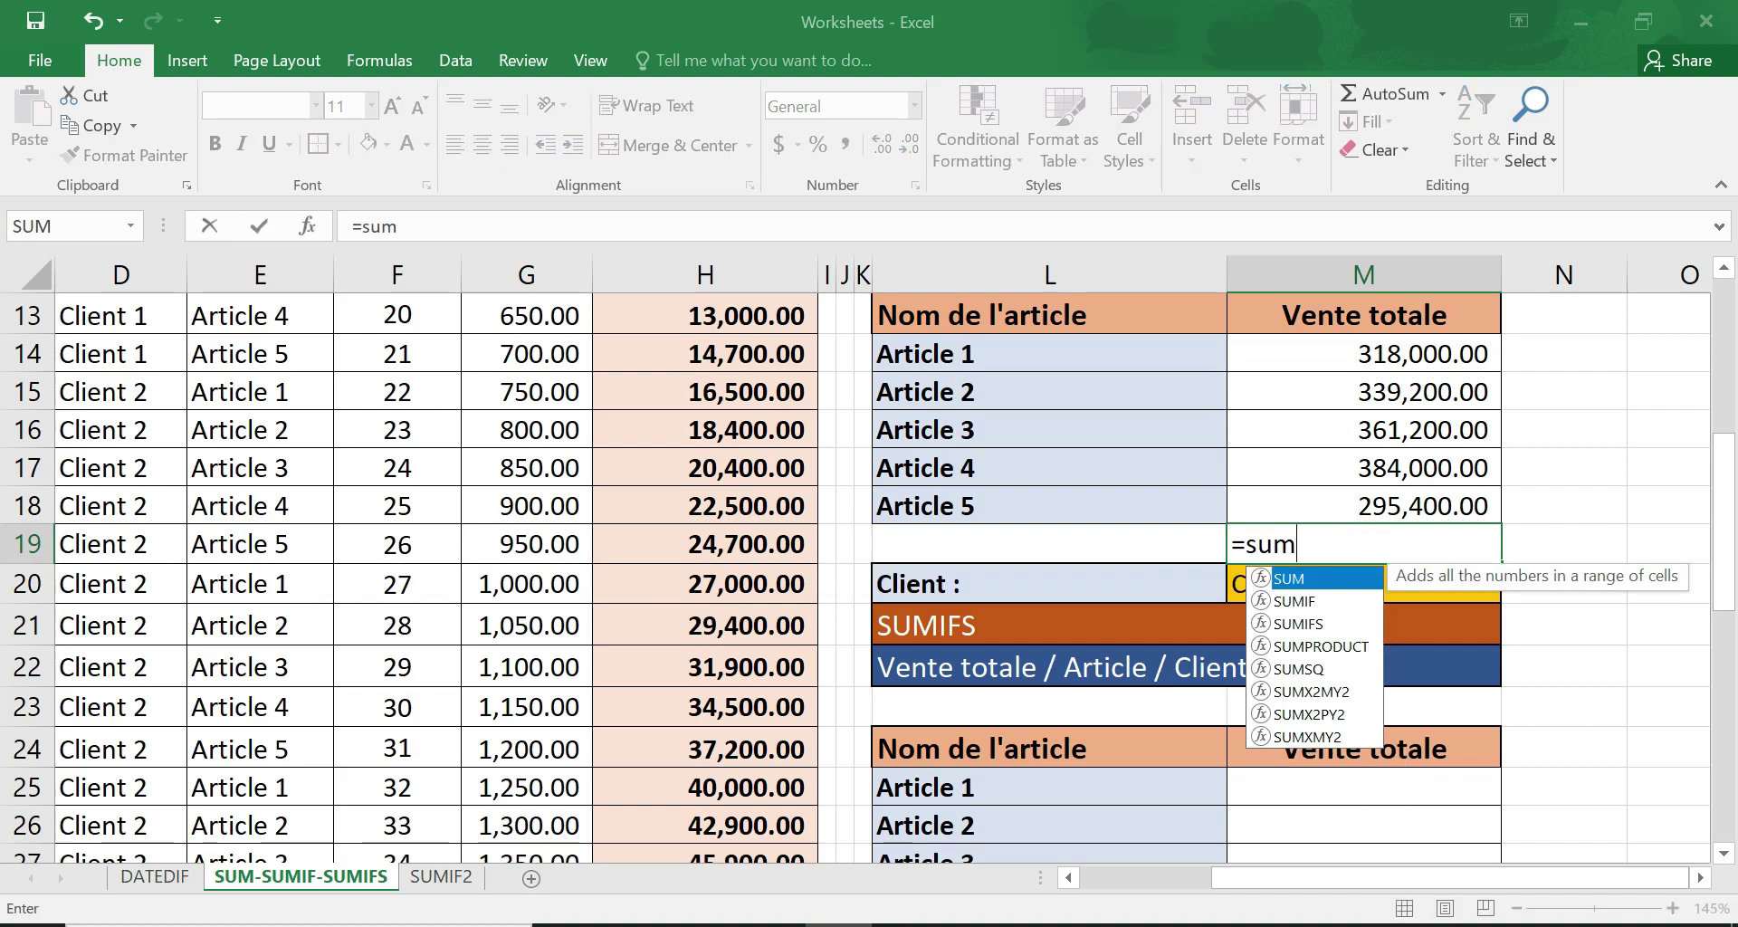
pyautogui.press('Tab')
pyautogui.moveTo(1344, 354); pyautogui.dragTo(1359, 490)
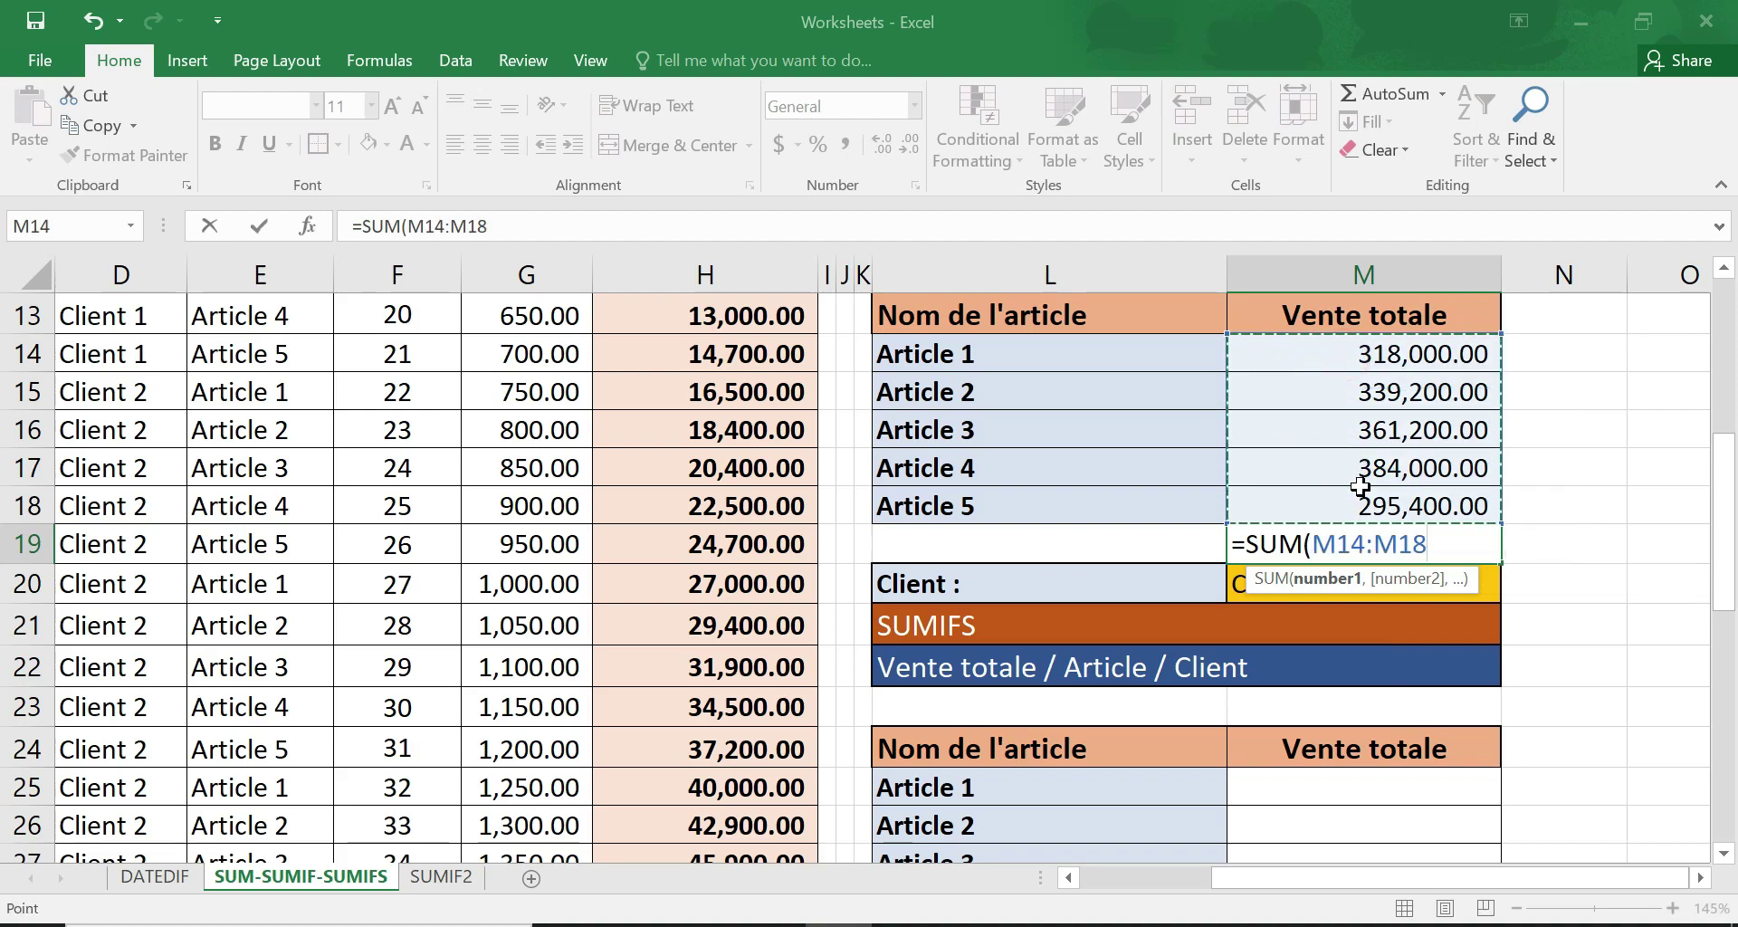
pyautogui.write(')')
pyautogui.press('Return')
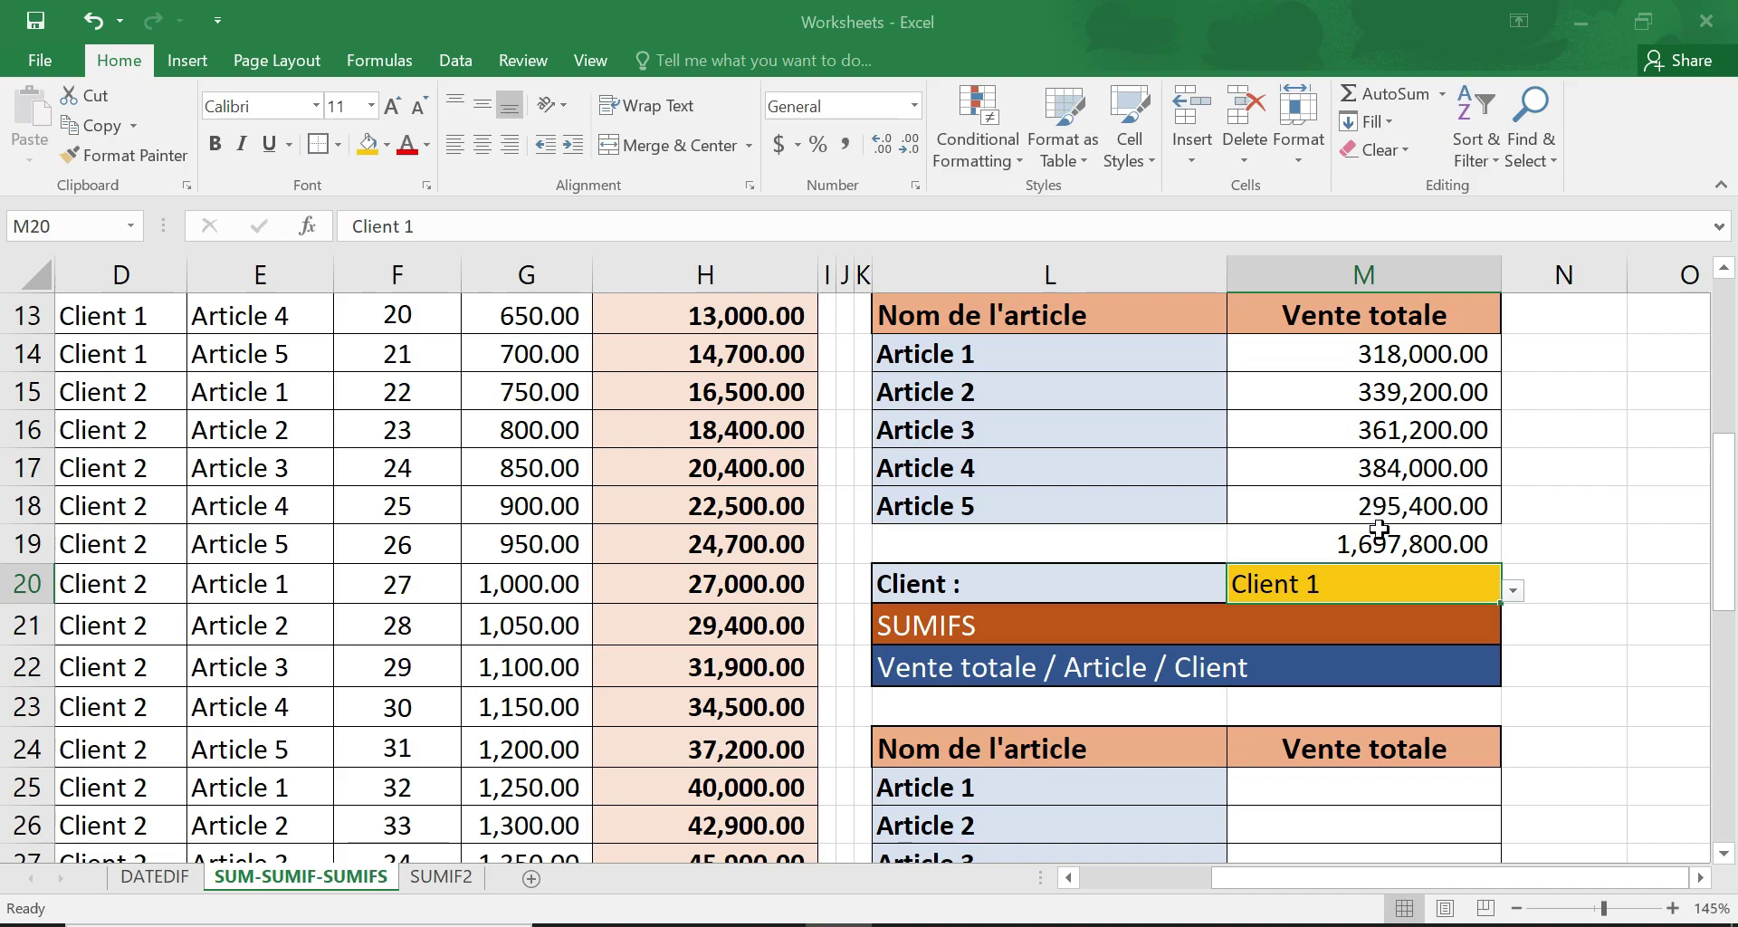
# - Compare the total in M19 with the Vente totale $ cell and review the article names and their amounts
pyautogui.click(1390, 554)
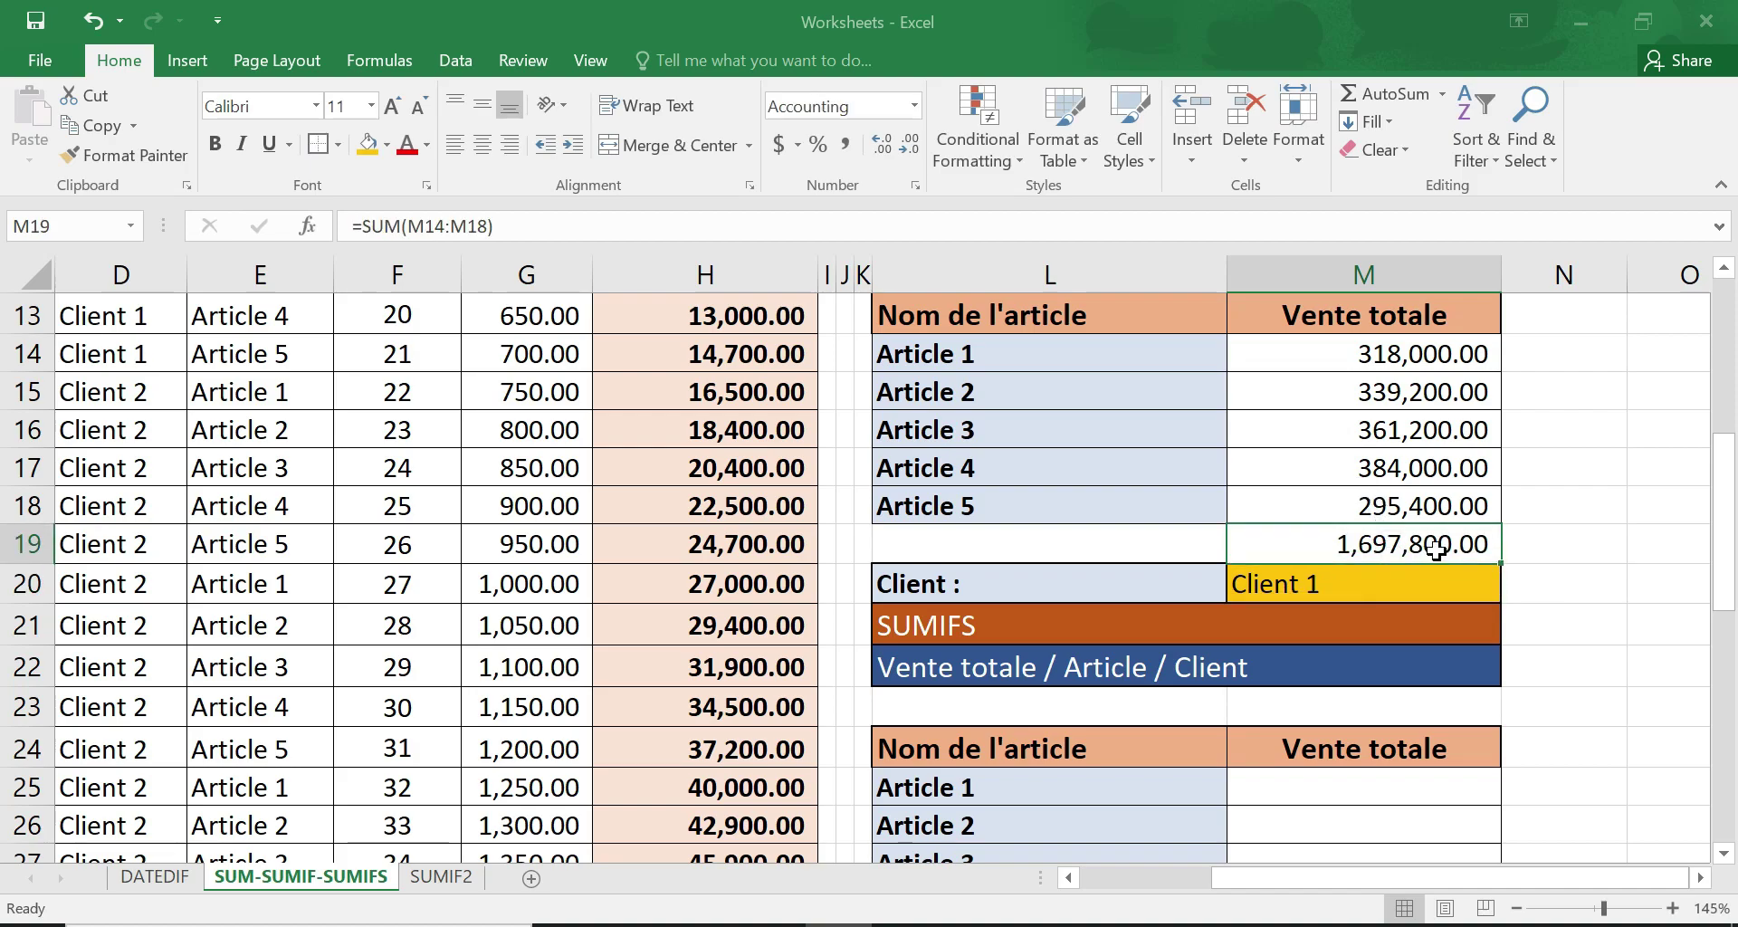
pyautogui.click(1318, 480)
pyautogui.scroll(1, 1317, 480)
pyautogui.scroll(3, 1318, 478)
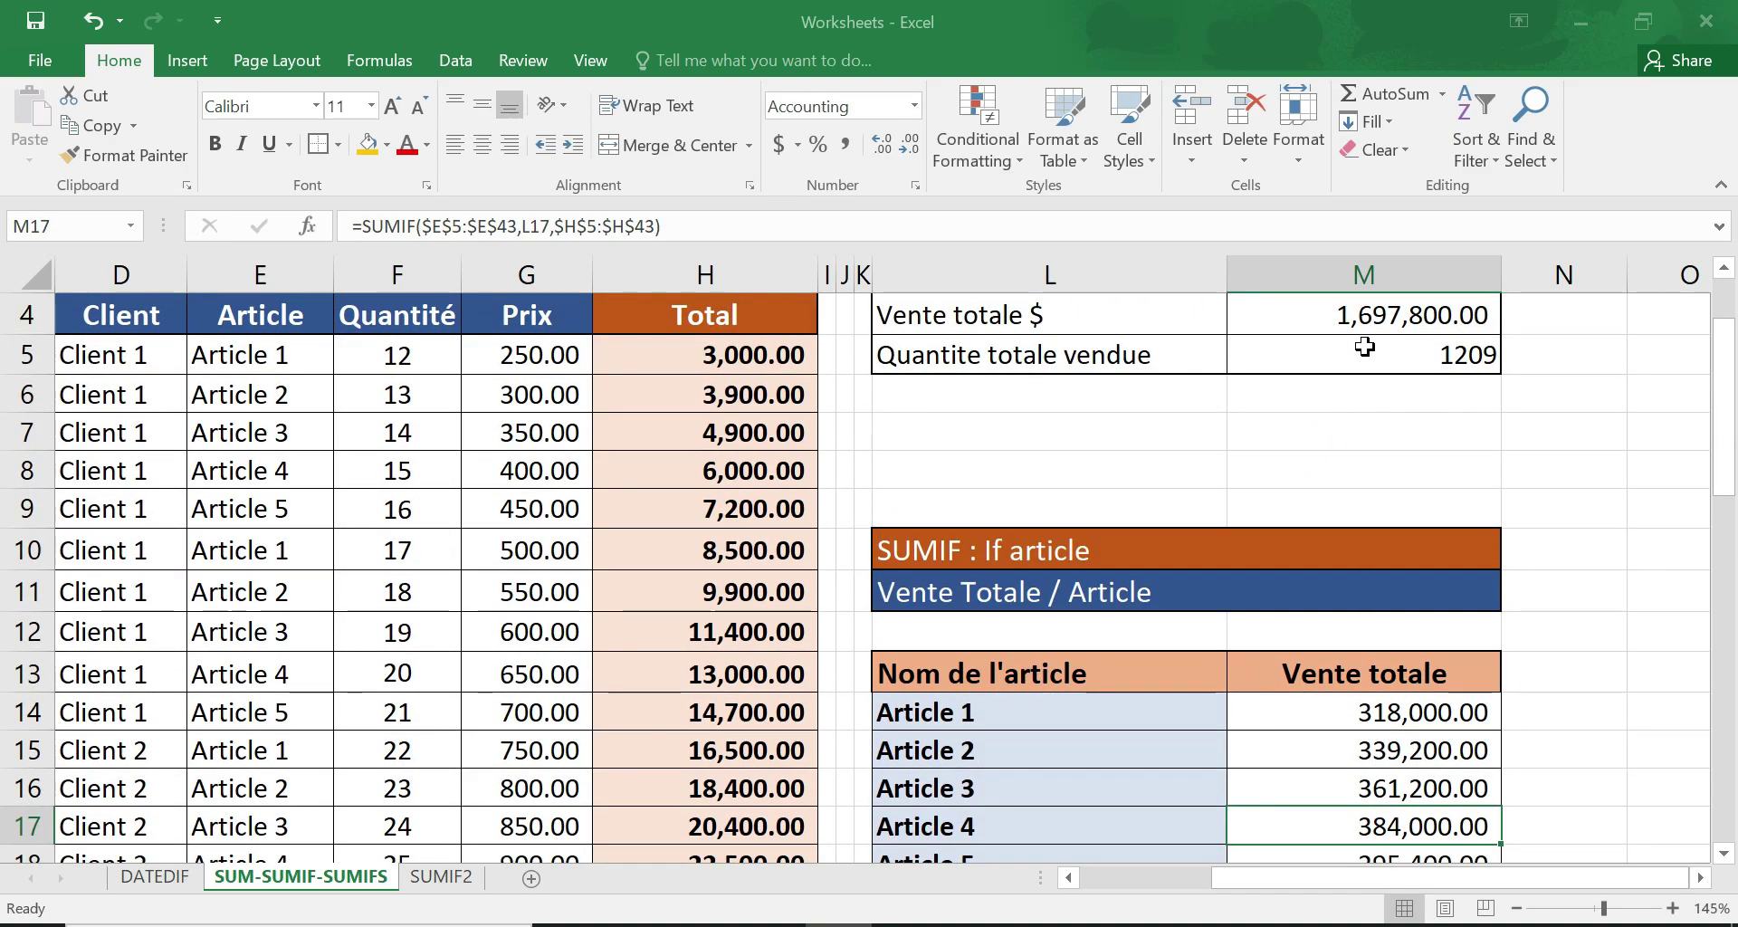
pyautogui.scroll(-1, 1342, 535)
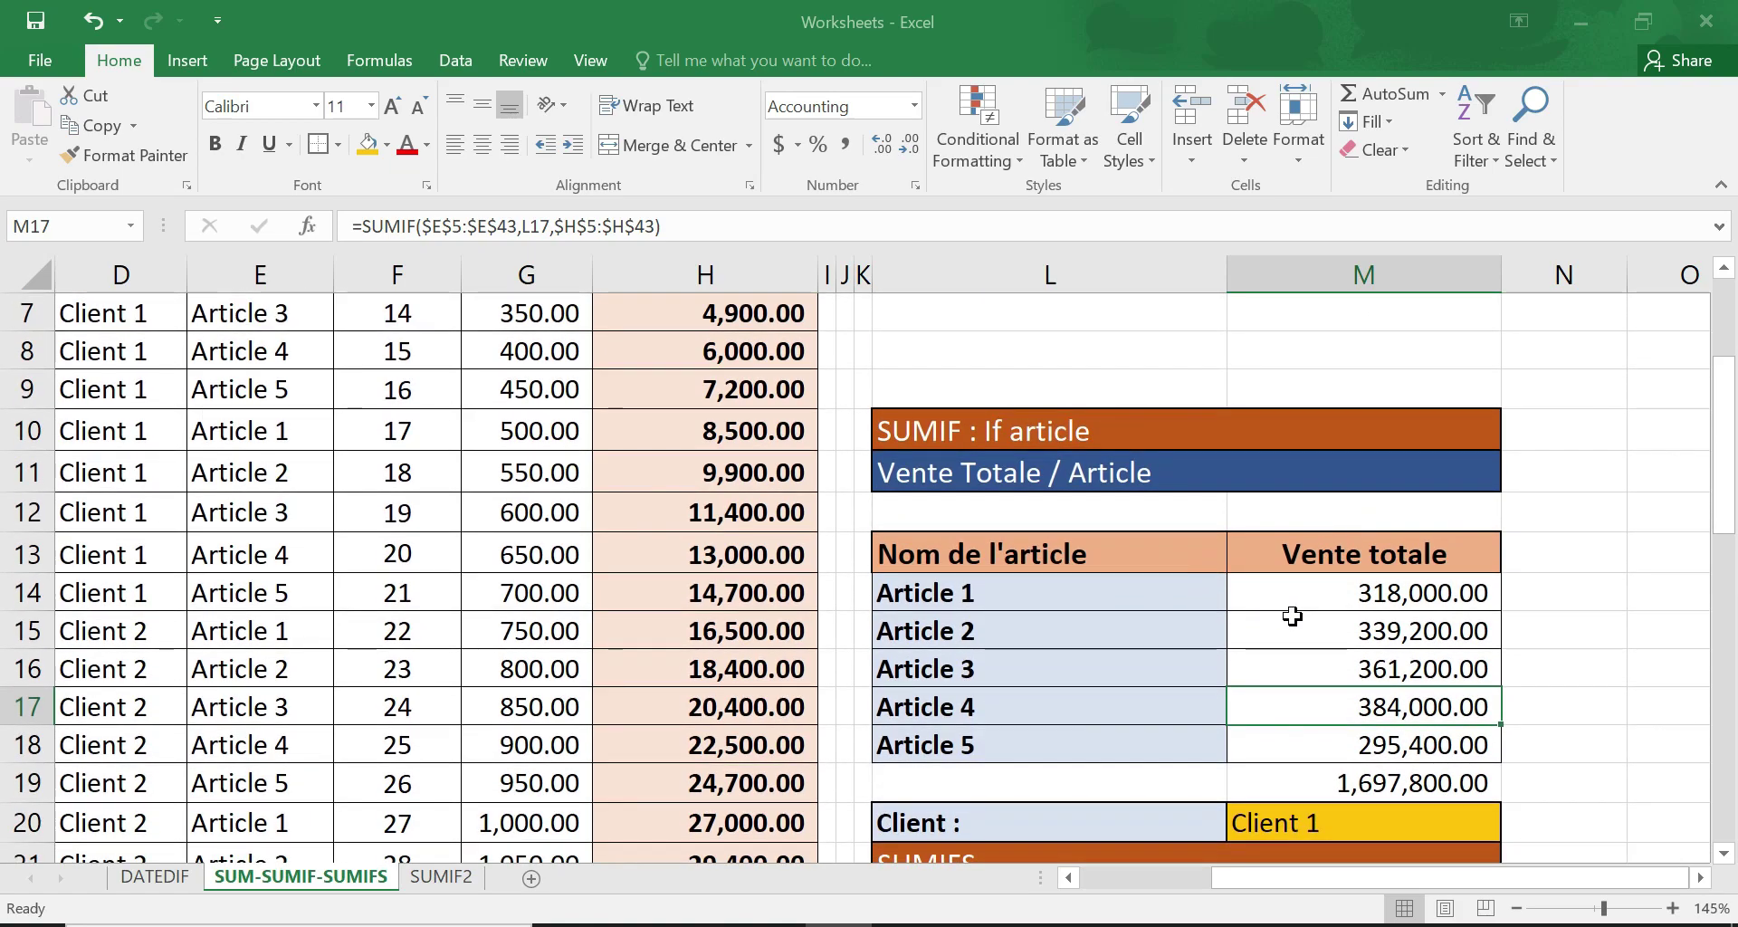
pyautogui.moveTo(1107, 592); pyautogui.dragTo(1121, 729)
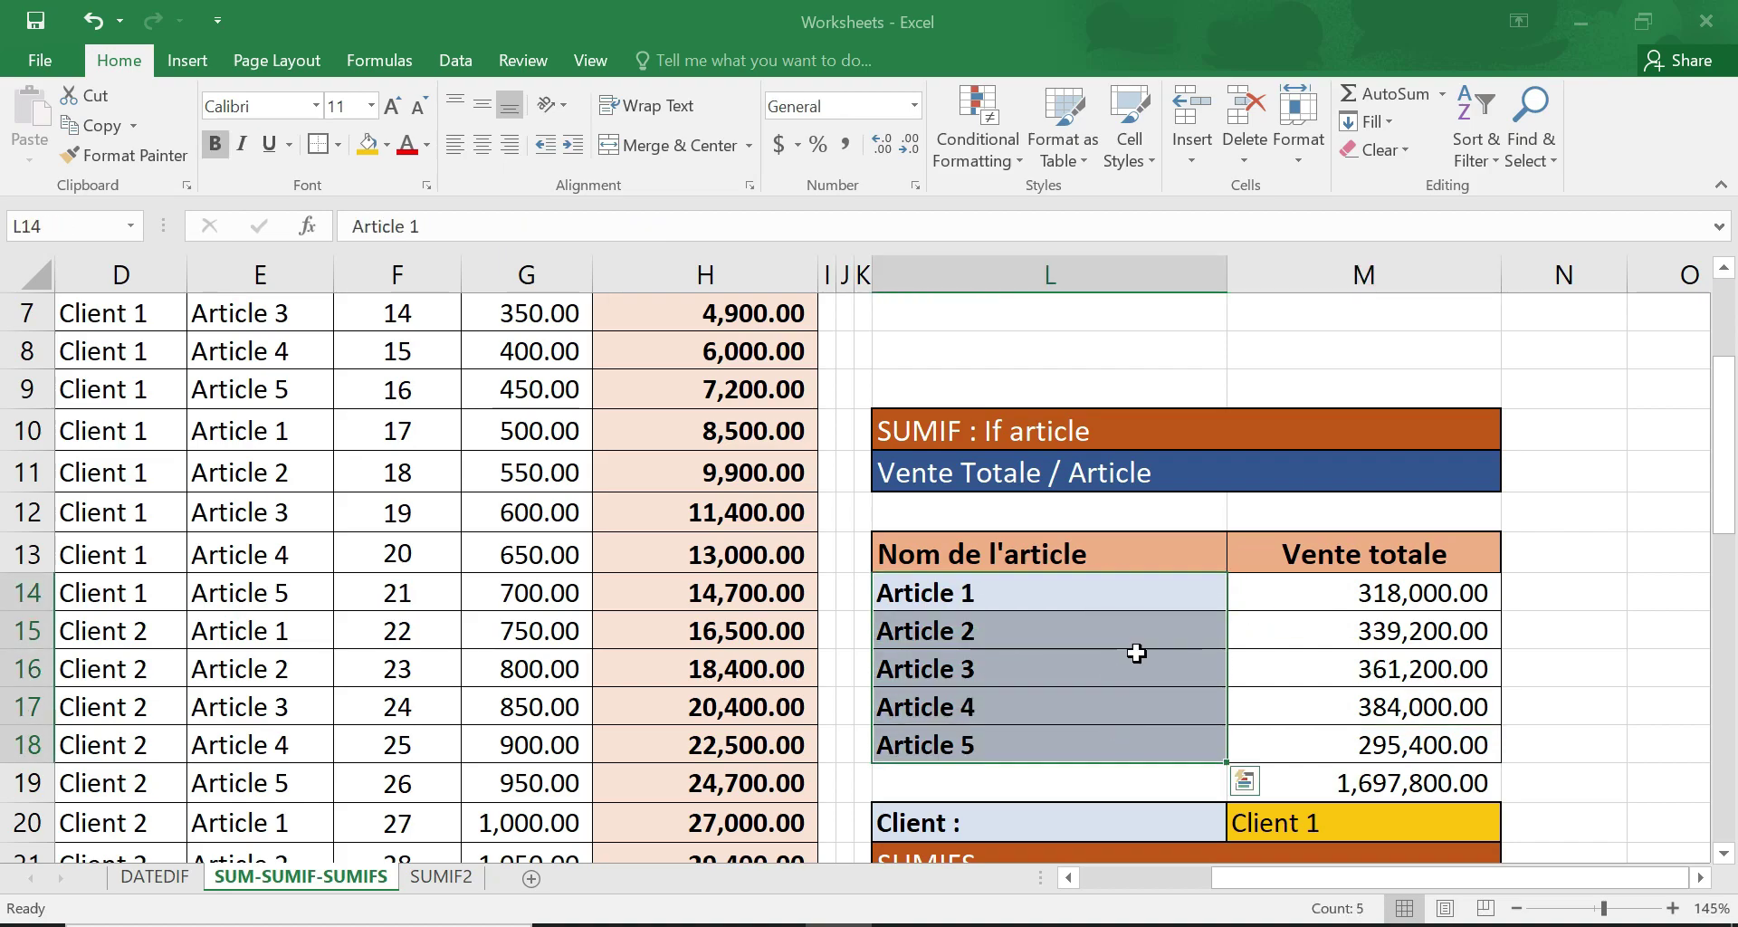
pyautogui.moveTo(1291, 597); pyautogui.dragTo(1321, 732)
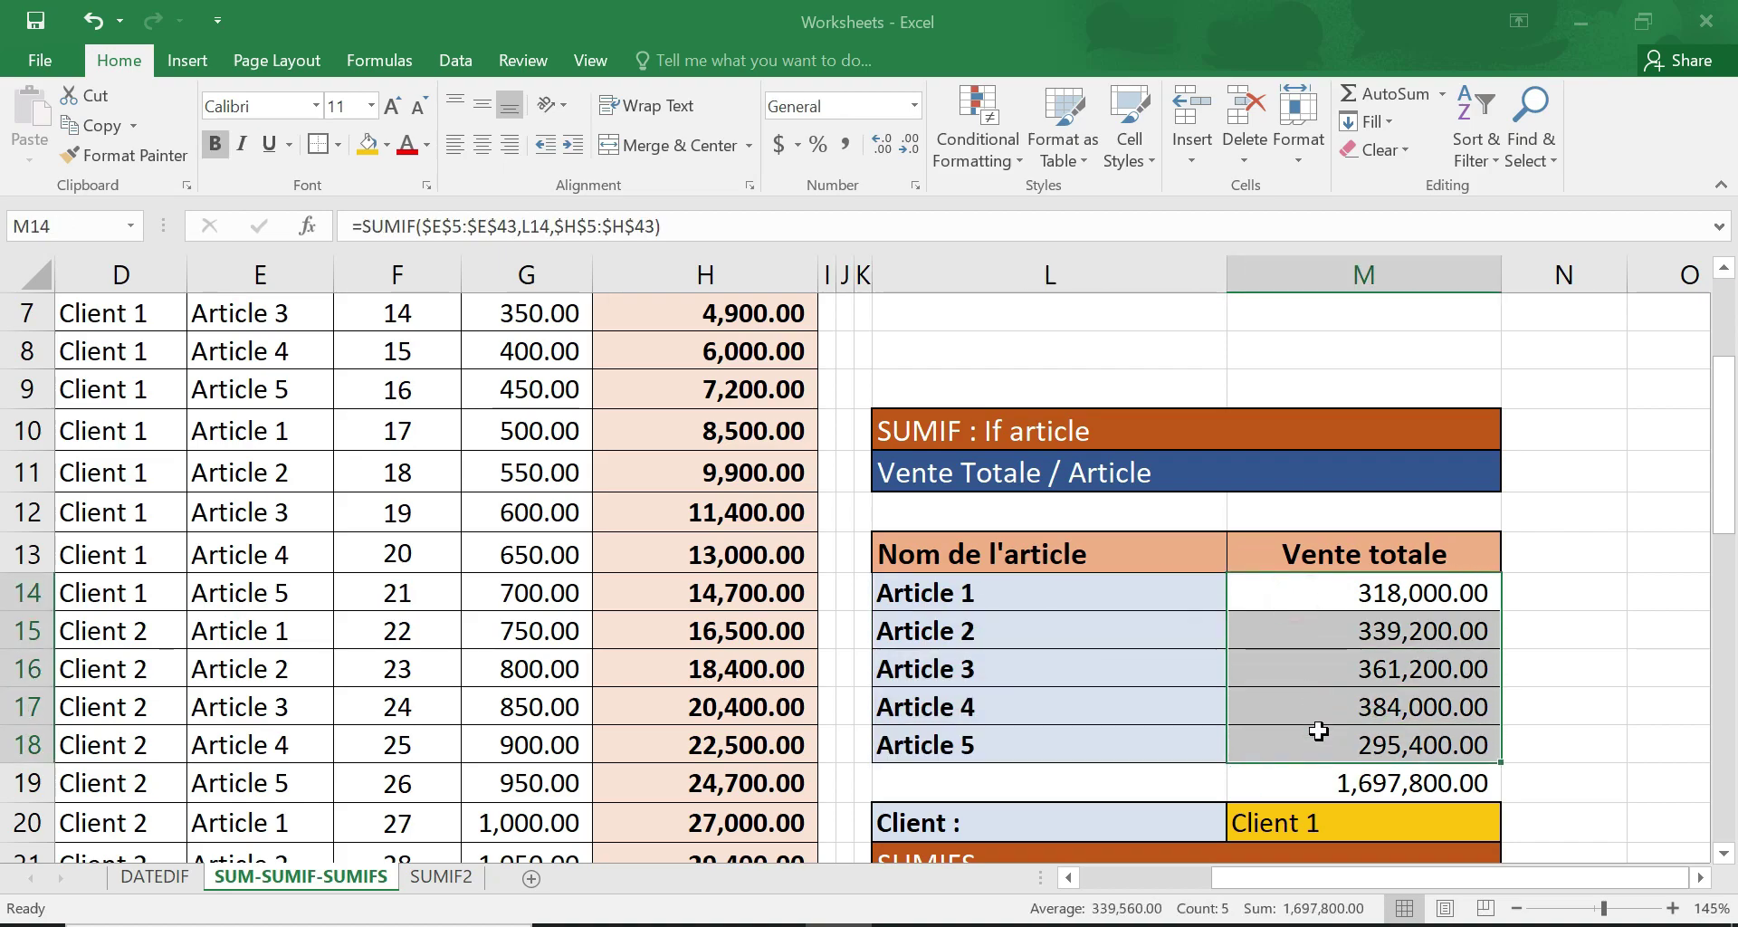
pyautogui.click(1292, 700)
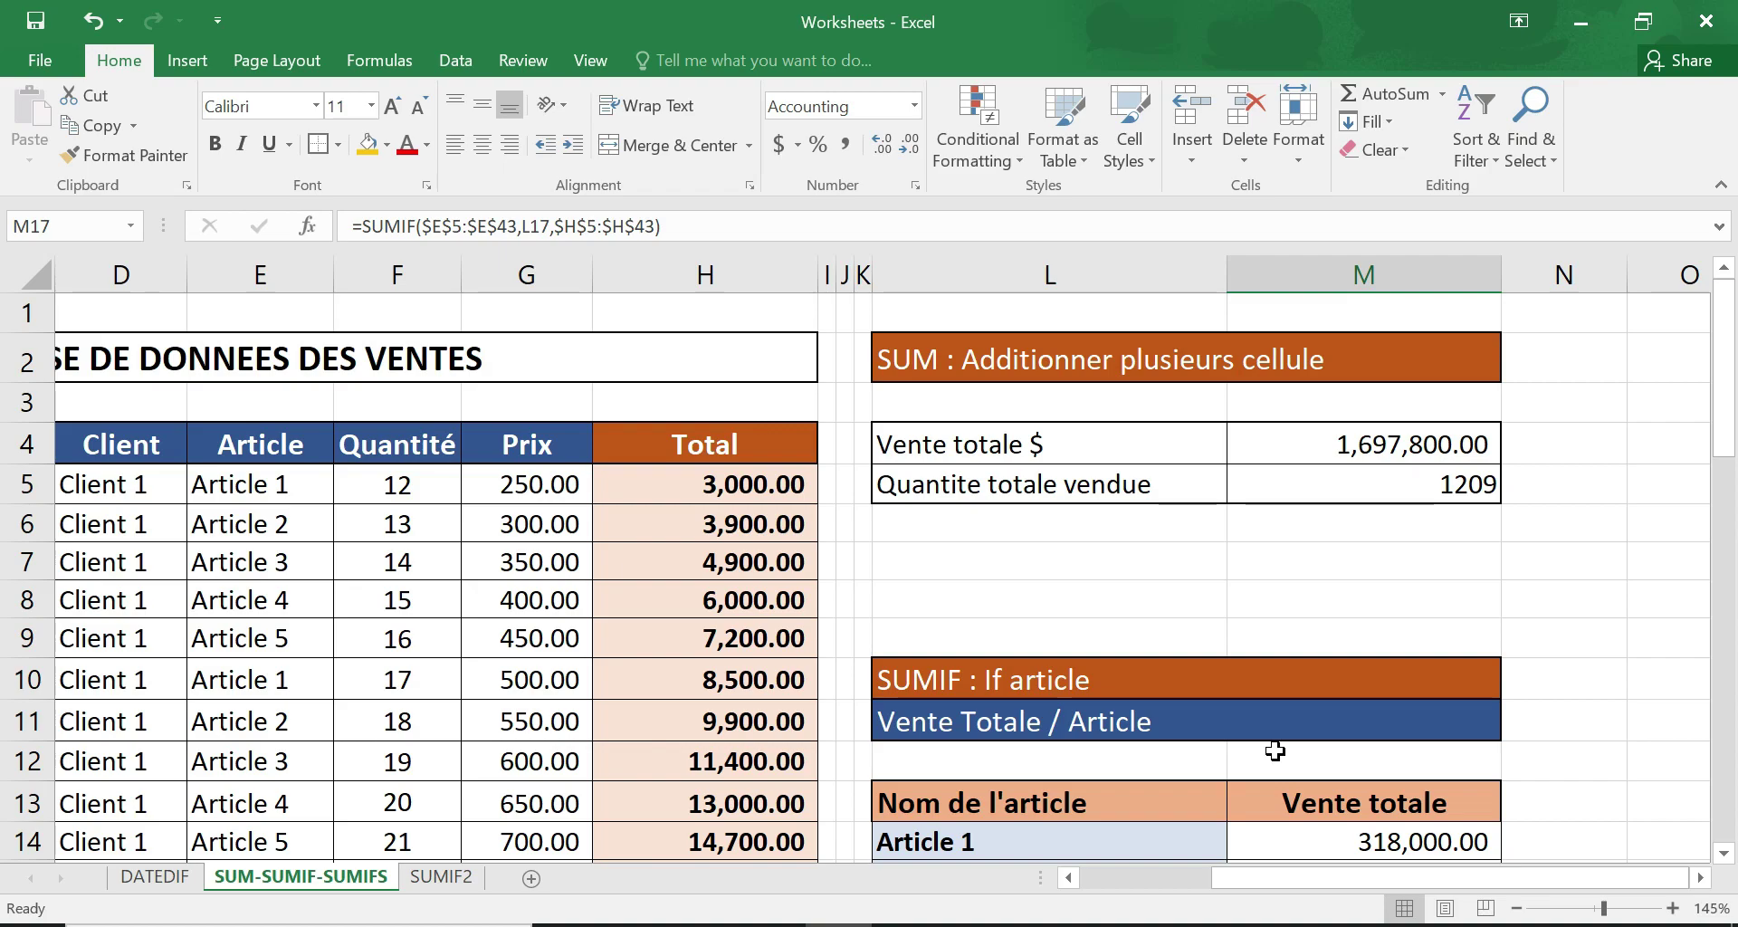
# - Examine the empty SUMIFS table by article and client, and the Client column of the sales database
pyautogui.scroll(-4, 1275, 750)
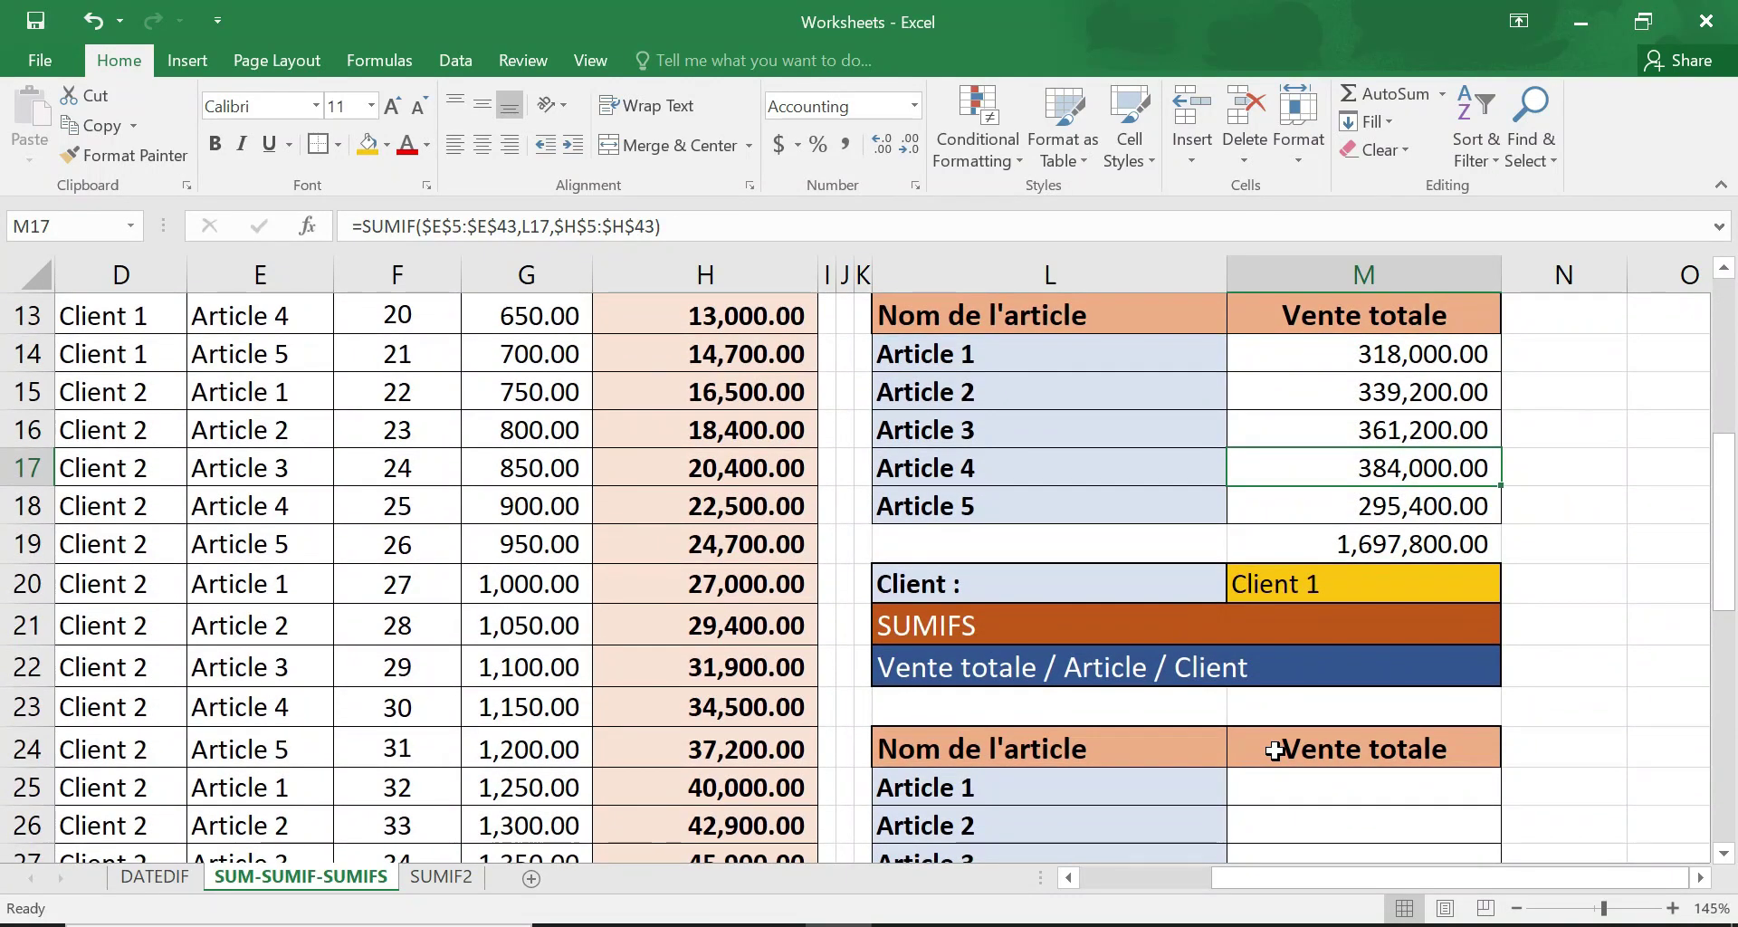
pyautogui.scroll(-1, 1275, 750)
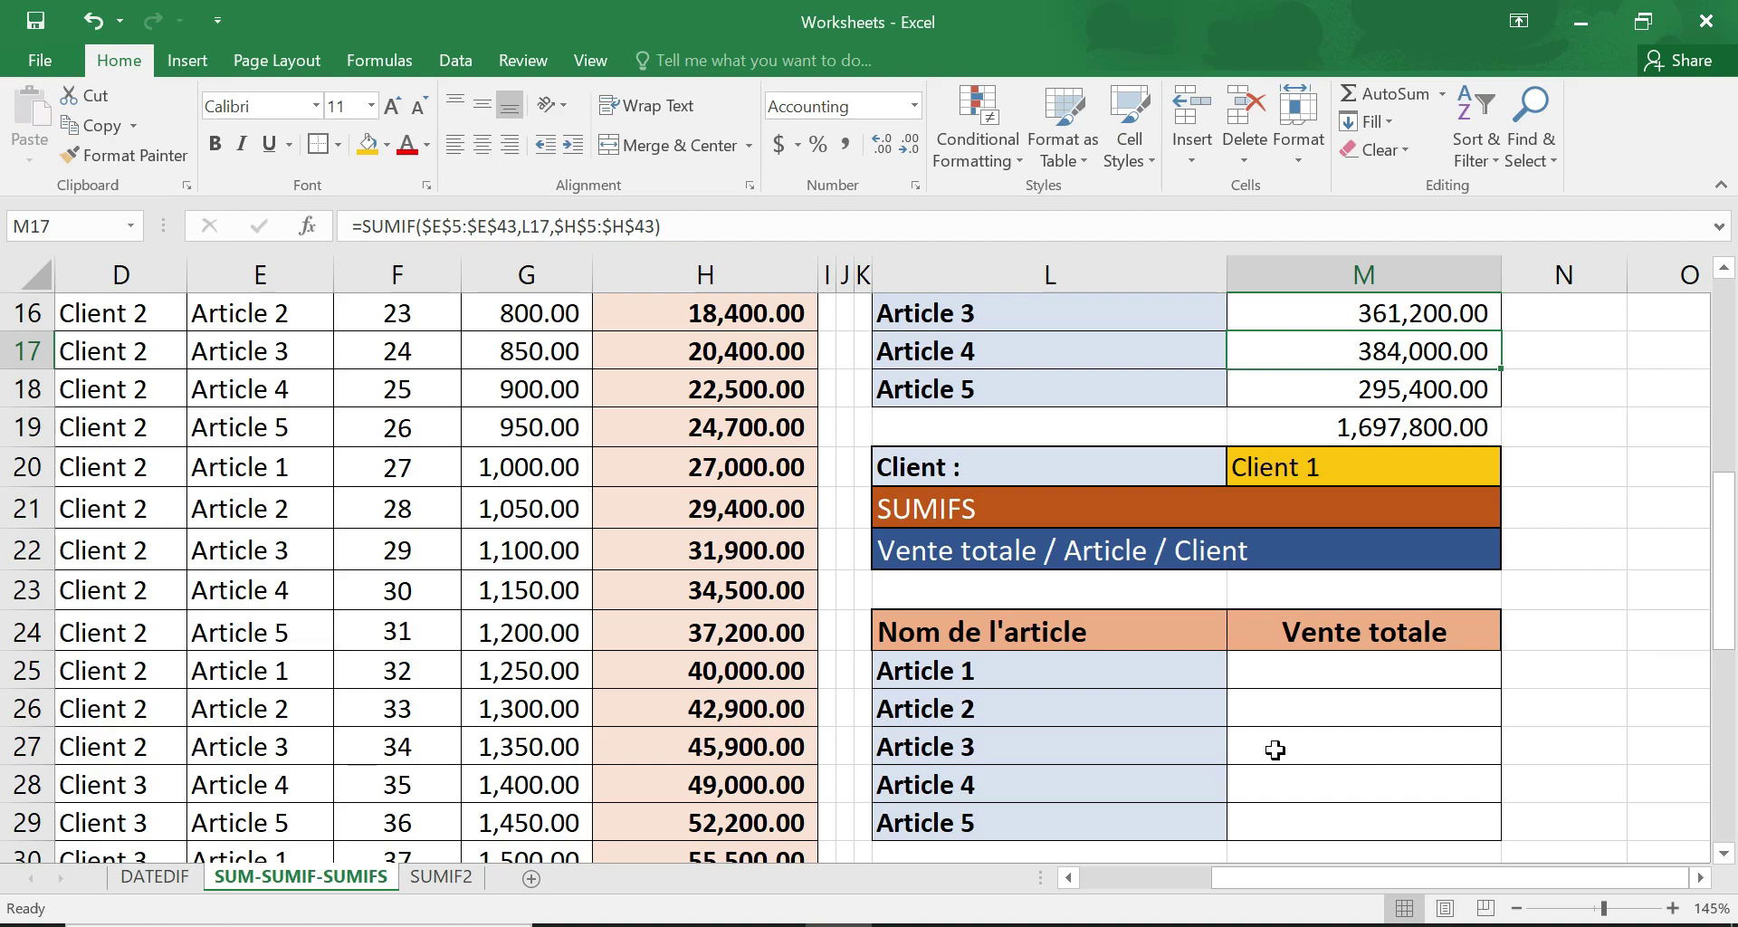
pyautogui.click(1297, 676)
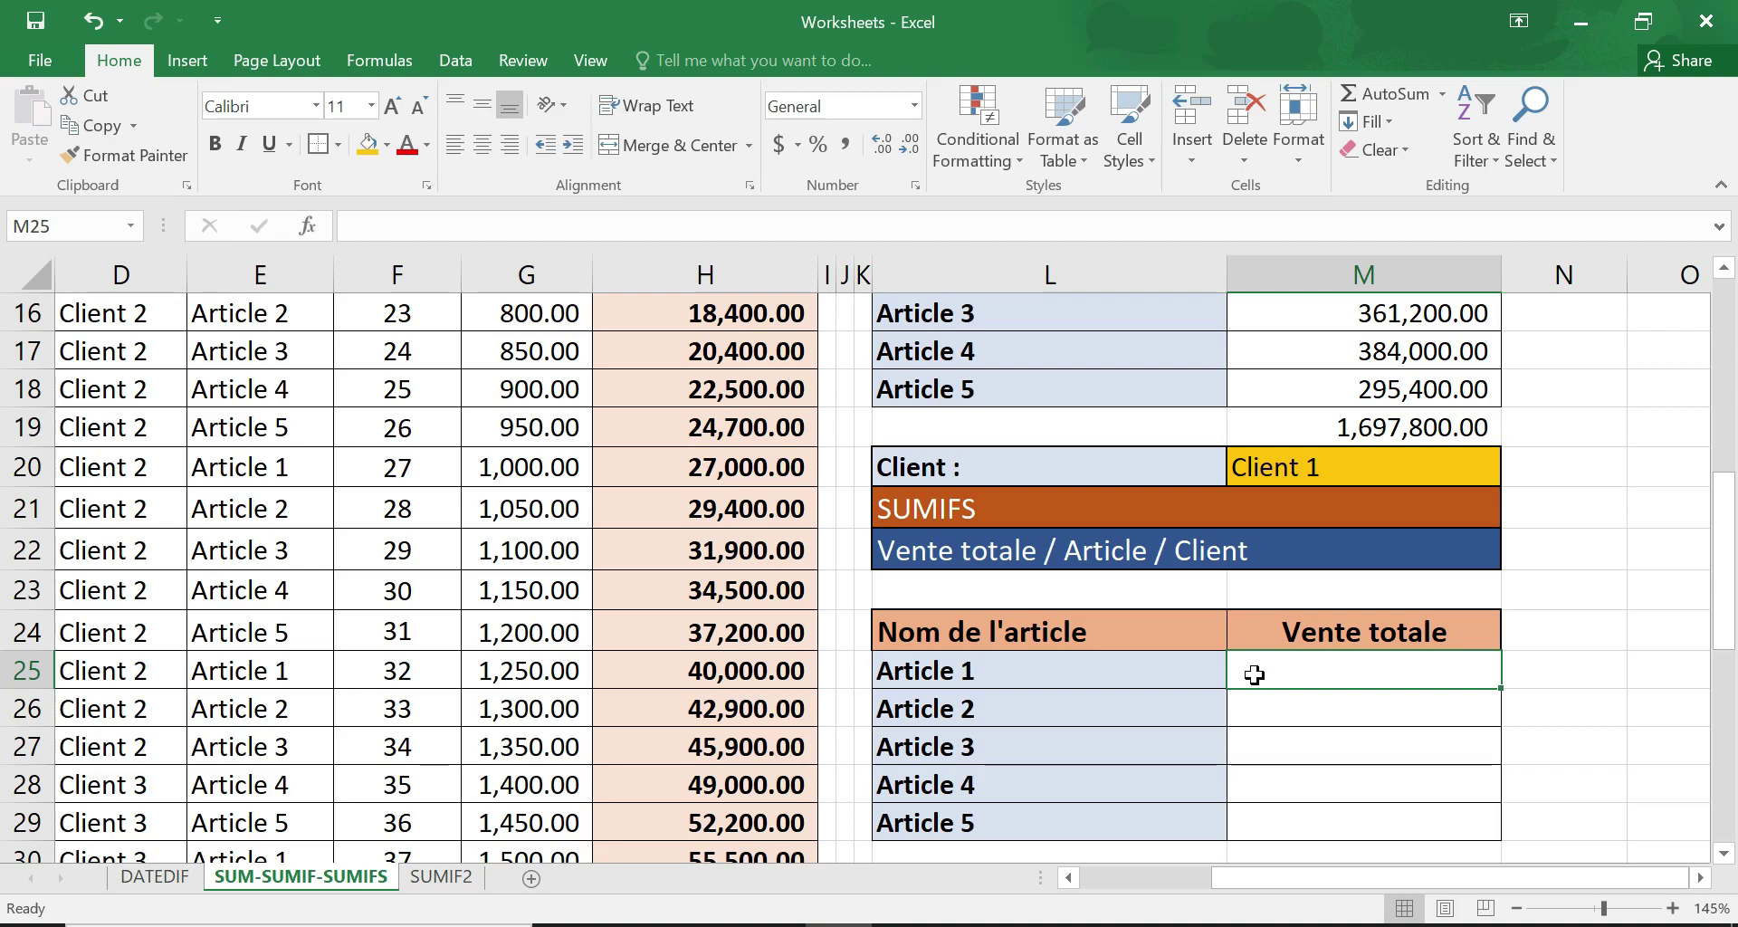
pyautogui.scroll(5, 1255, 674)
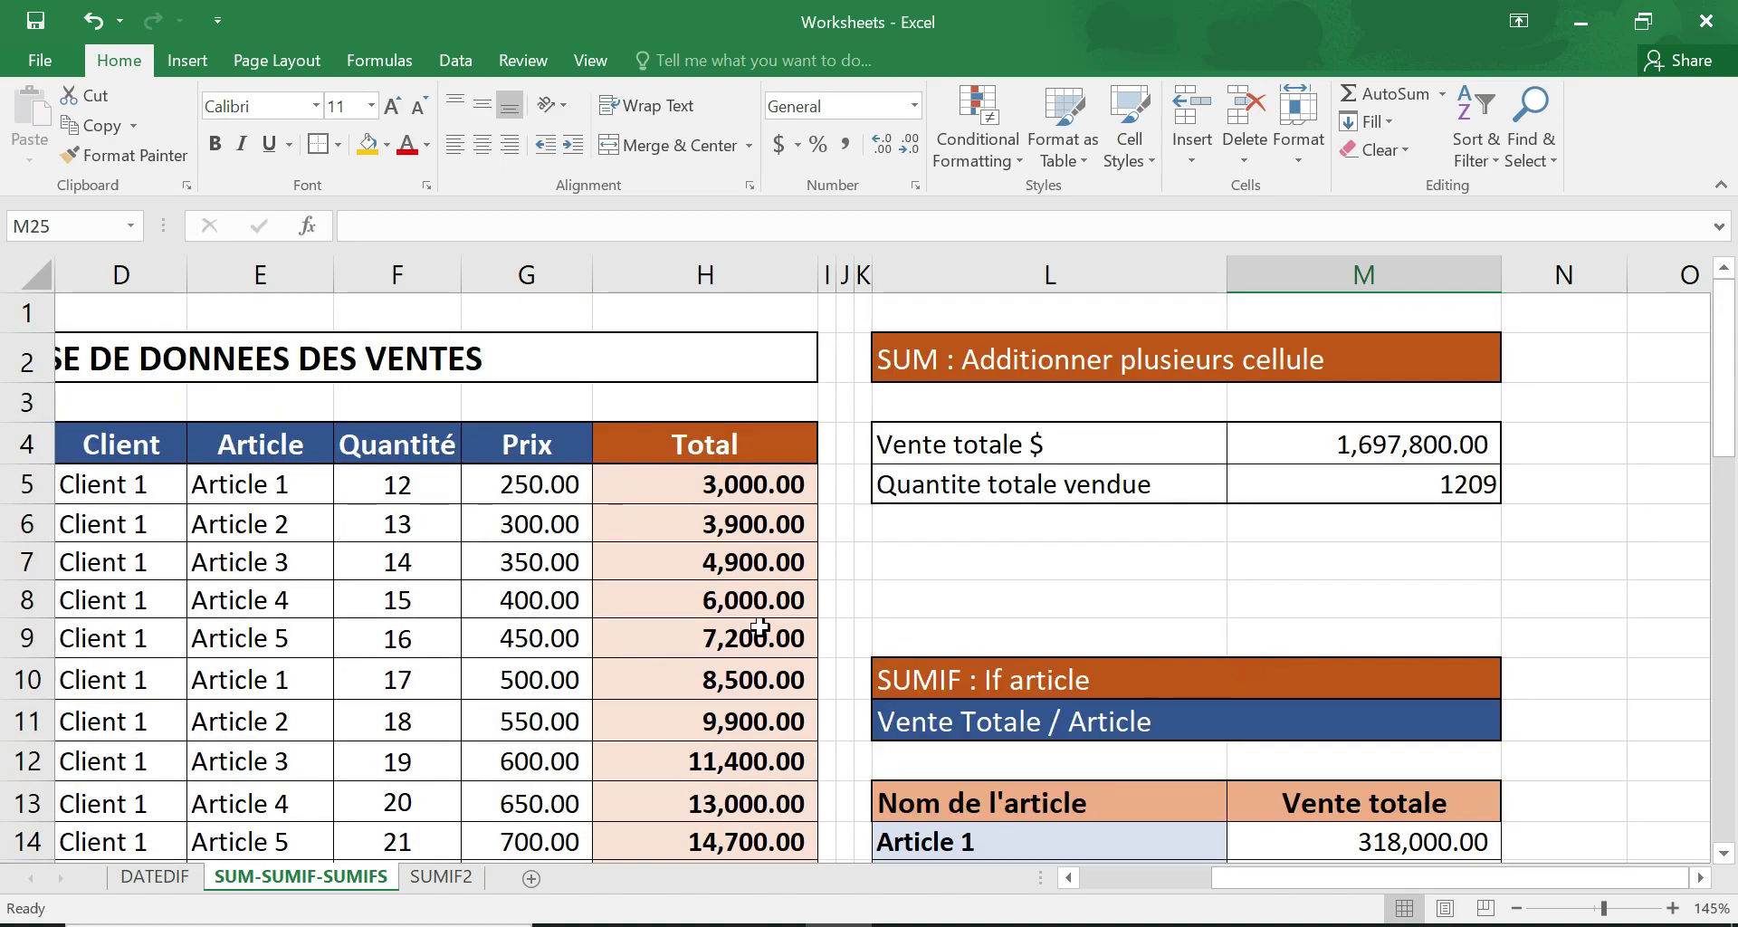
pyautogui.moveTo(134, 485); pyautogui.dragTo(149, 589)
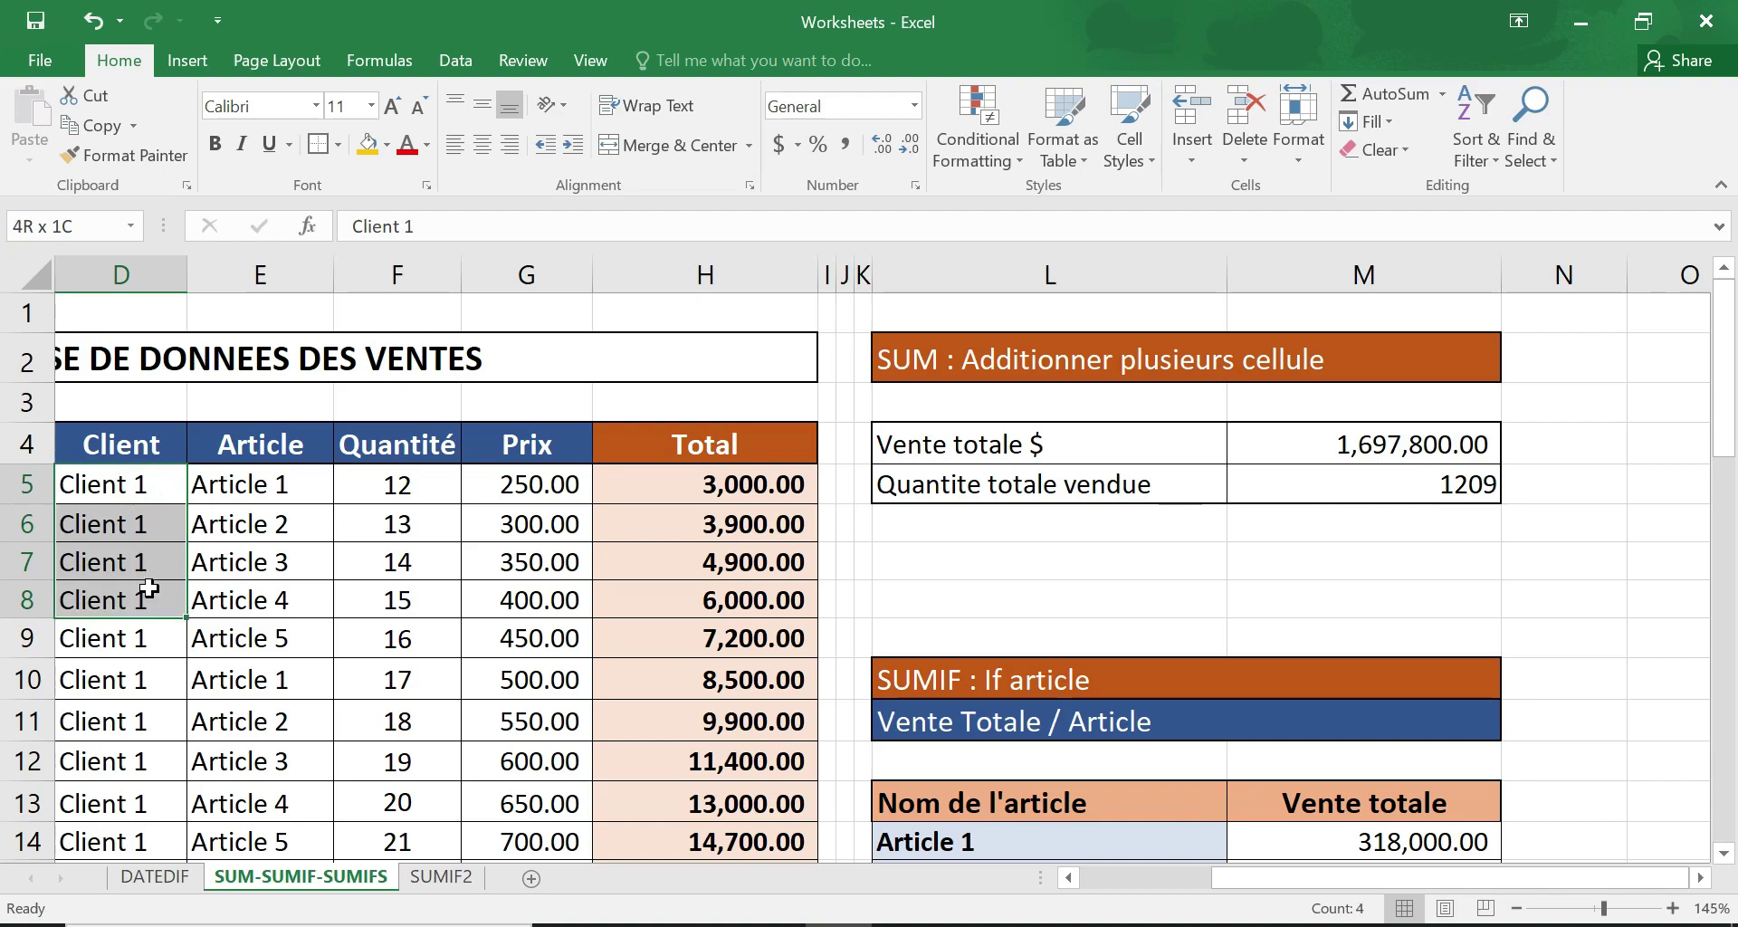
pyautogui.moveTo(149, 588); pyautogui.dragTo(148, 590)
pyautogui.moveTo(1212, 876); pyautogui.dragTo(1154, 884)
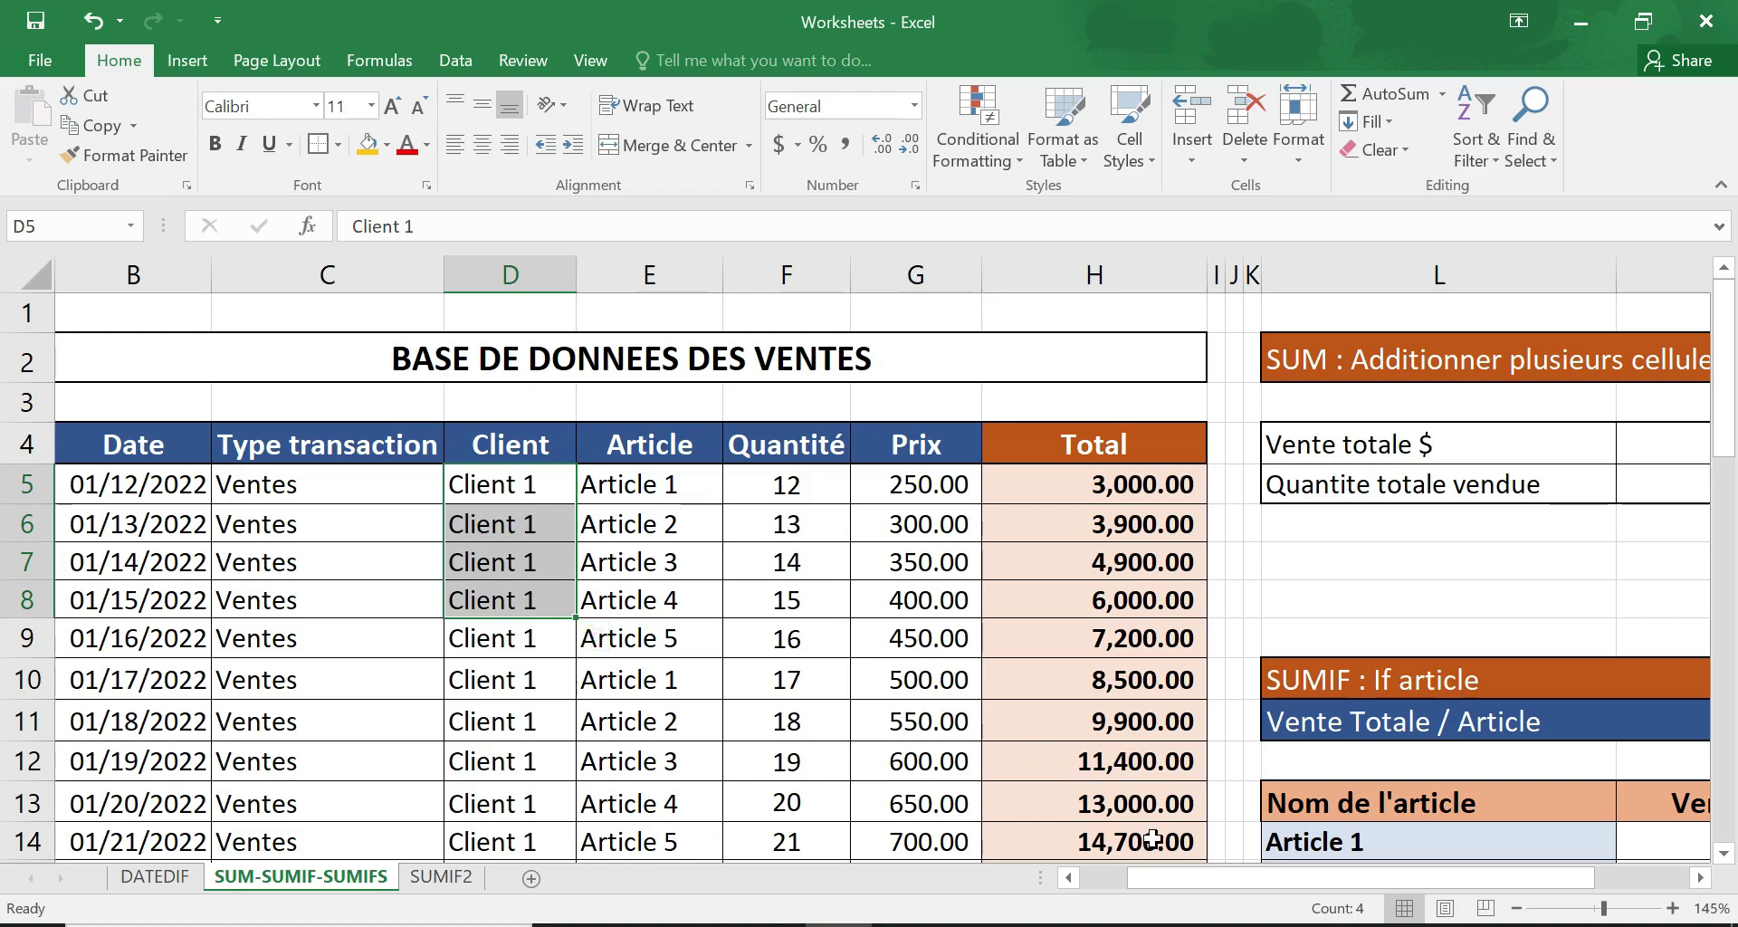
pyautogui.moveTo(1209, 882); pyautogui.dragTo(1304, 883)
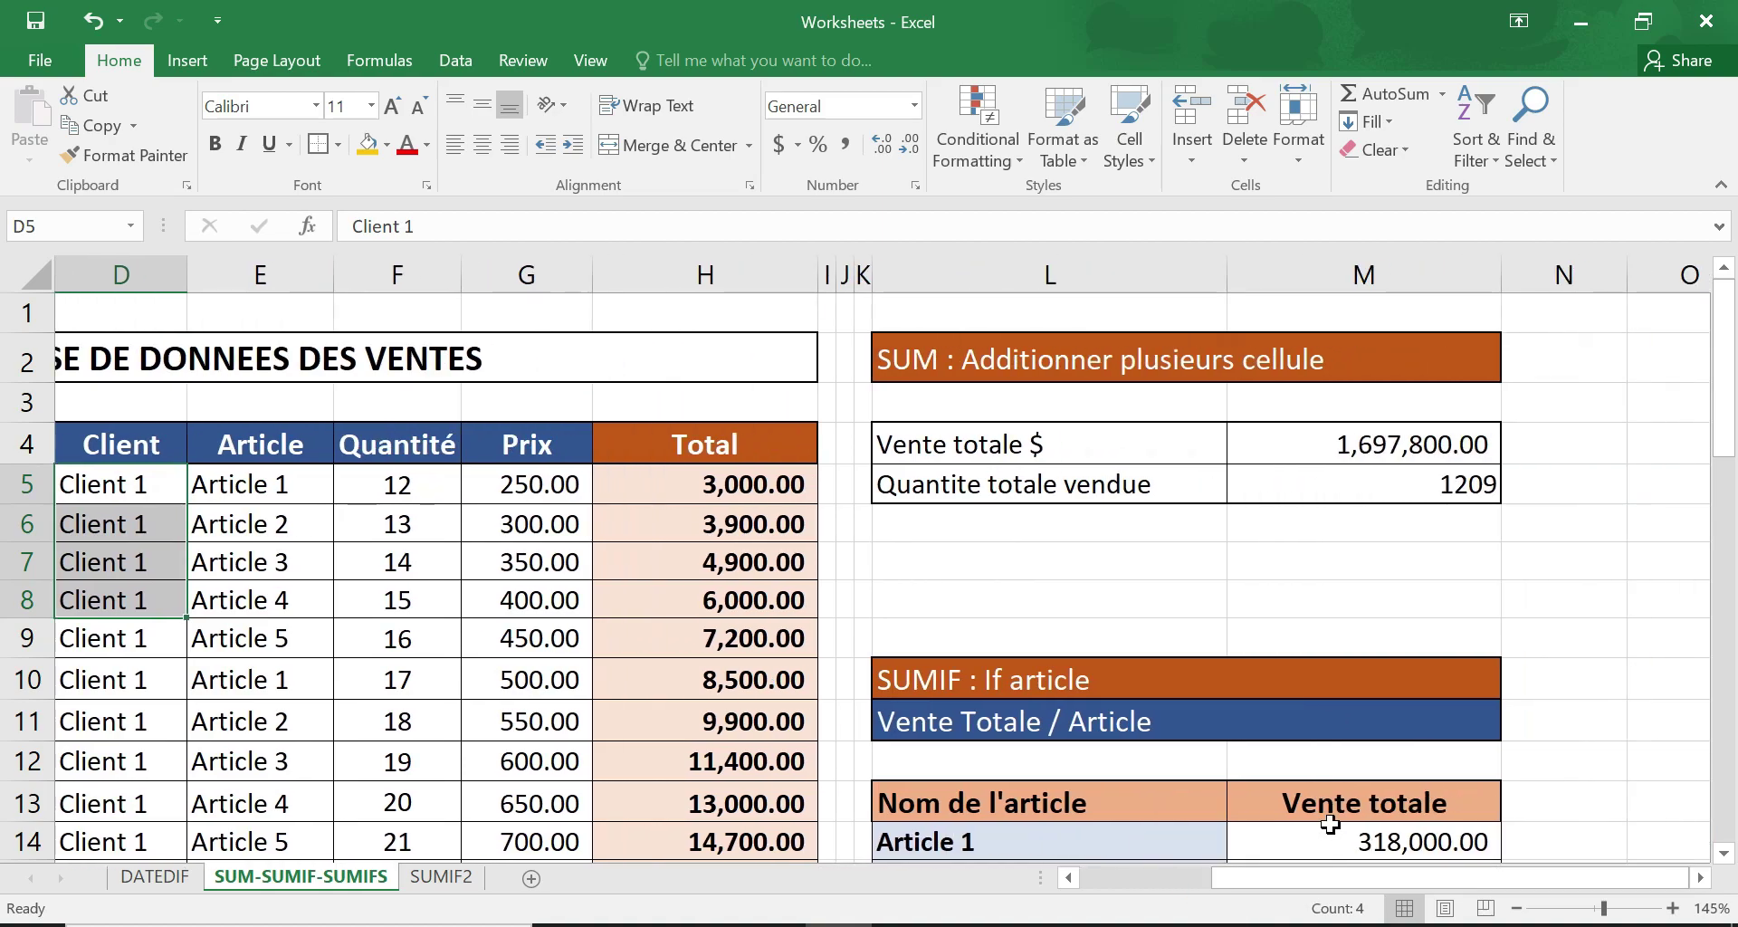
# - Start a SUMIFS formula in cell M25, the Vente totale cell for Article 1 in the SUMIFS table
pyautogui.scroll(-2, 1327, 827)
pyautogui.scroll(-3, 1333, 802)
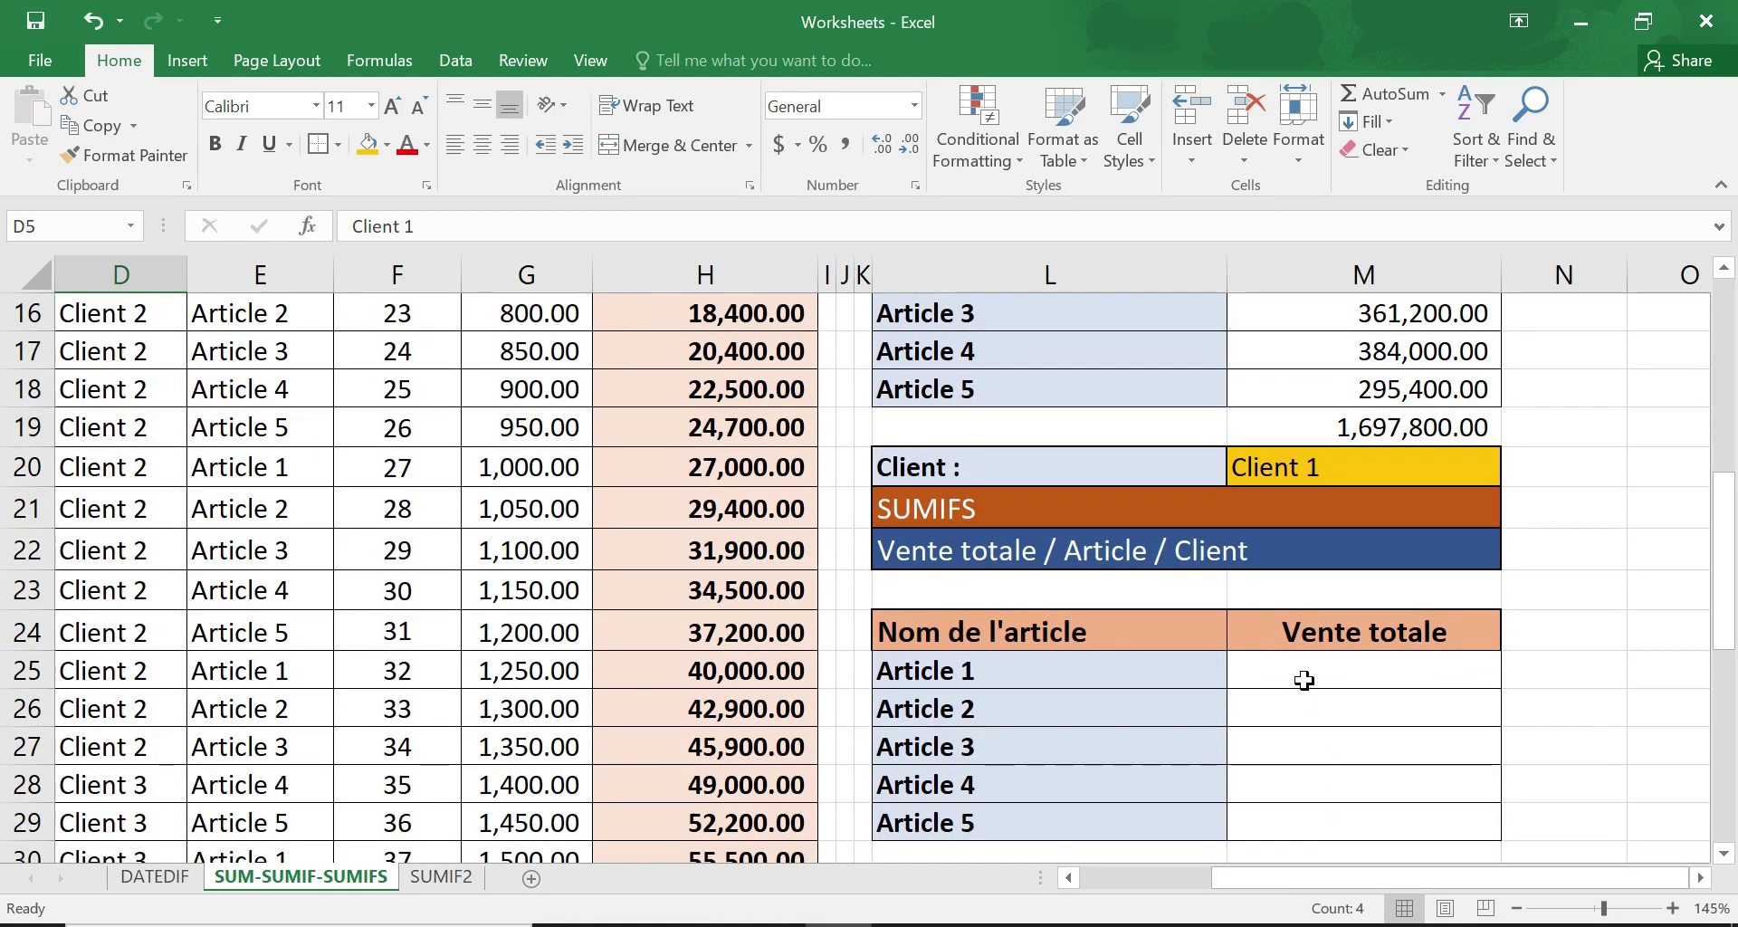
pyautogui.click(1303, 679)
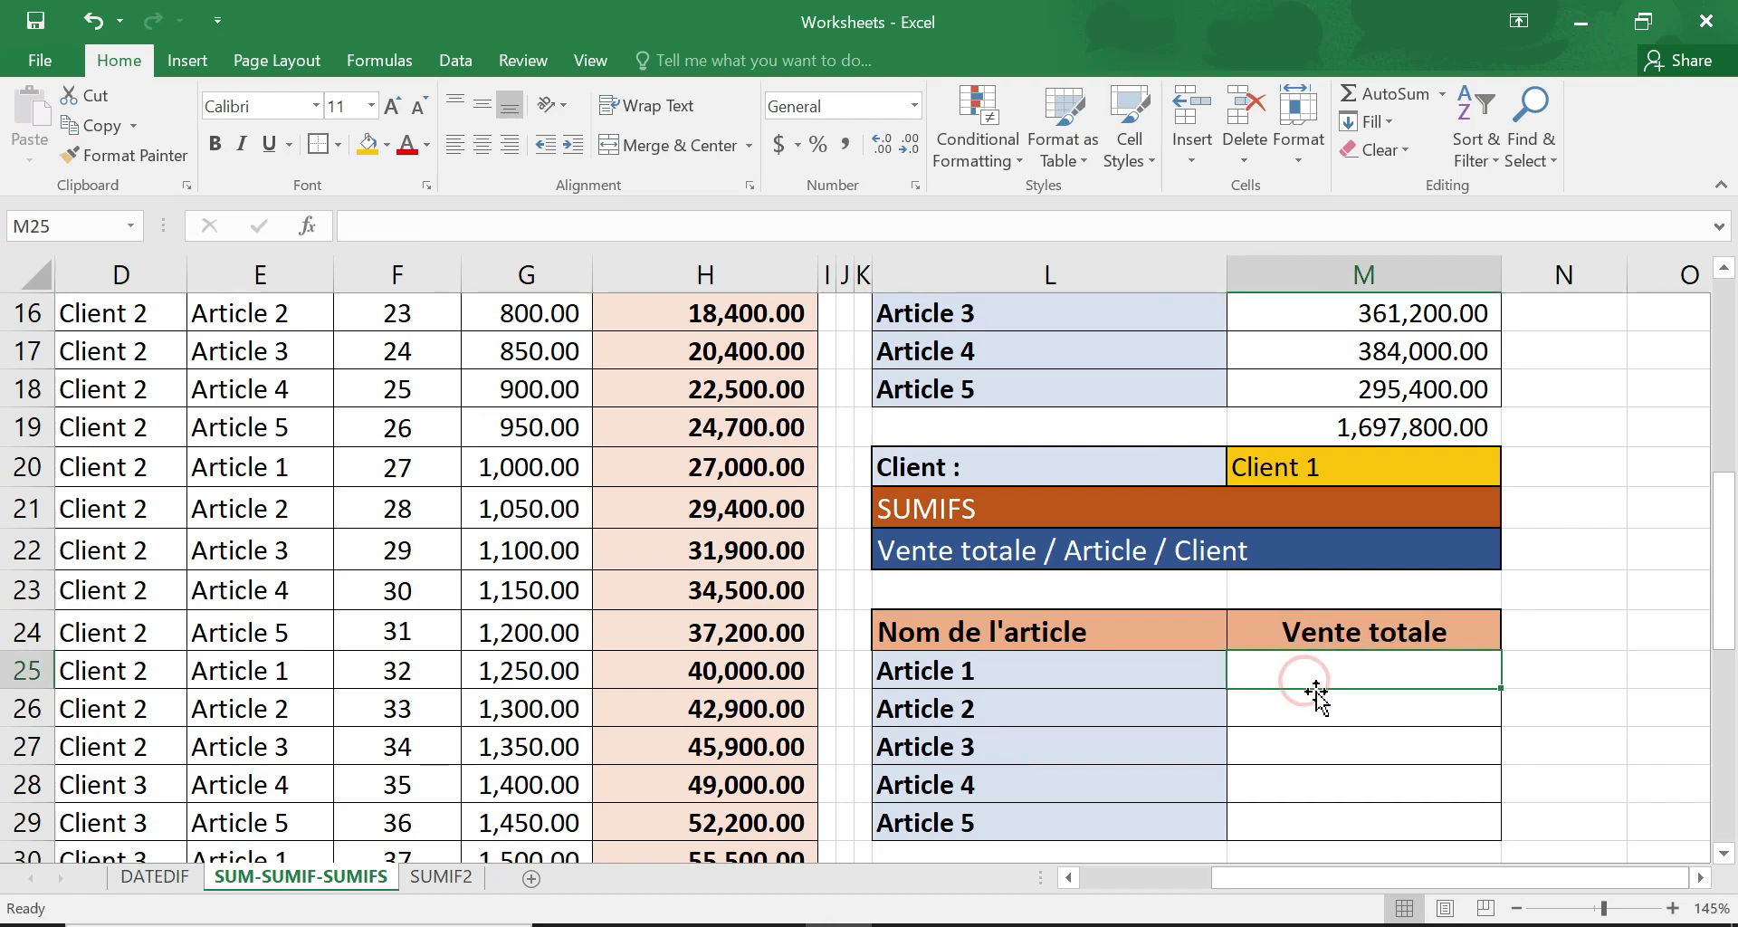
pyautogui.click(1311, 707)
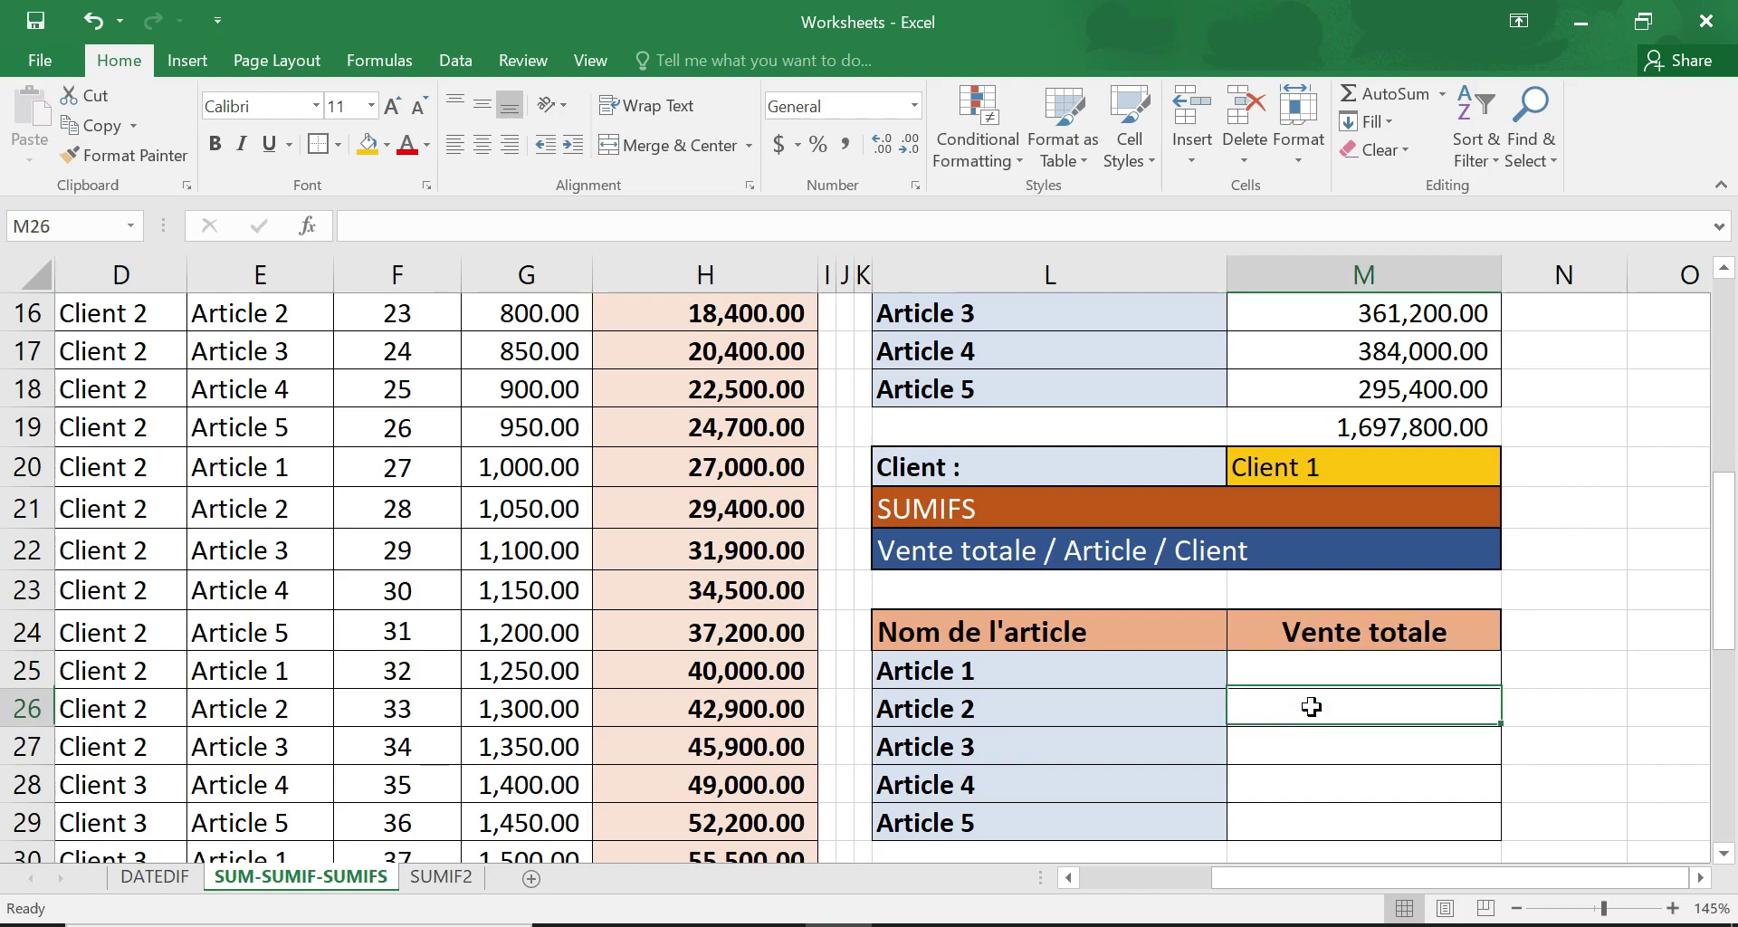
pyautogui.click(1699, 877)
pyautogui.click(1267, 670)
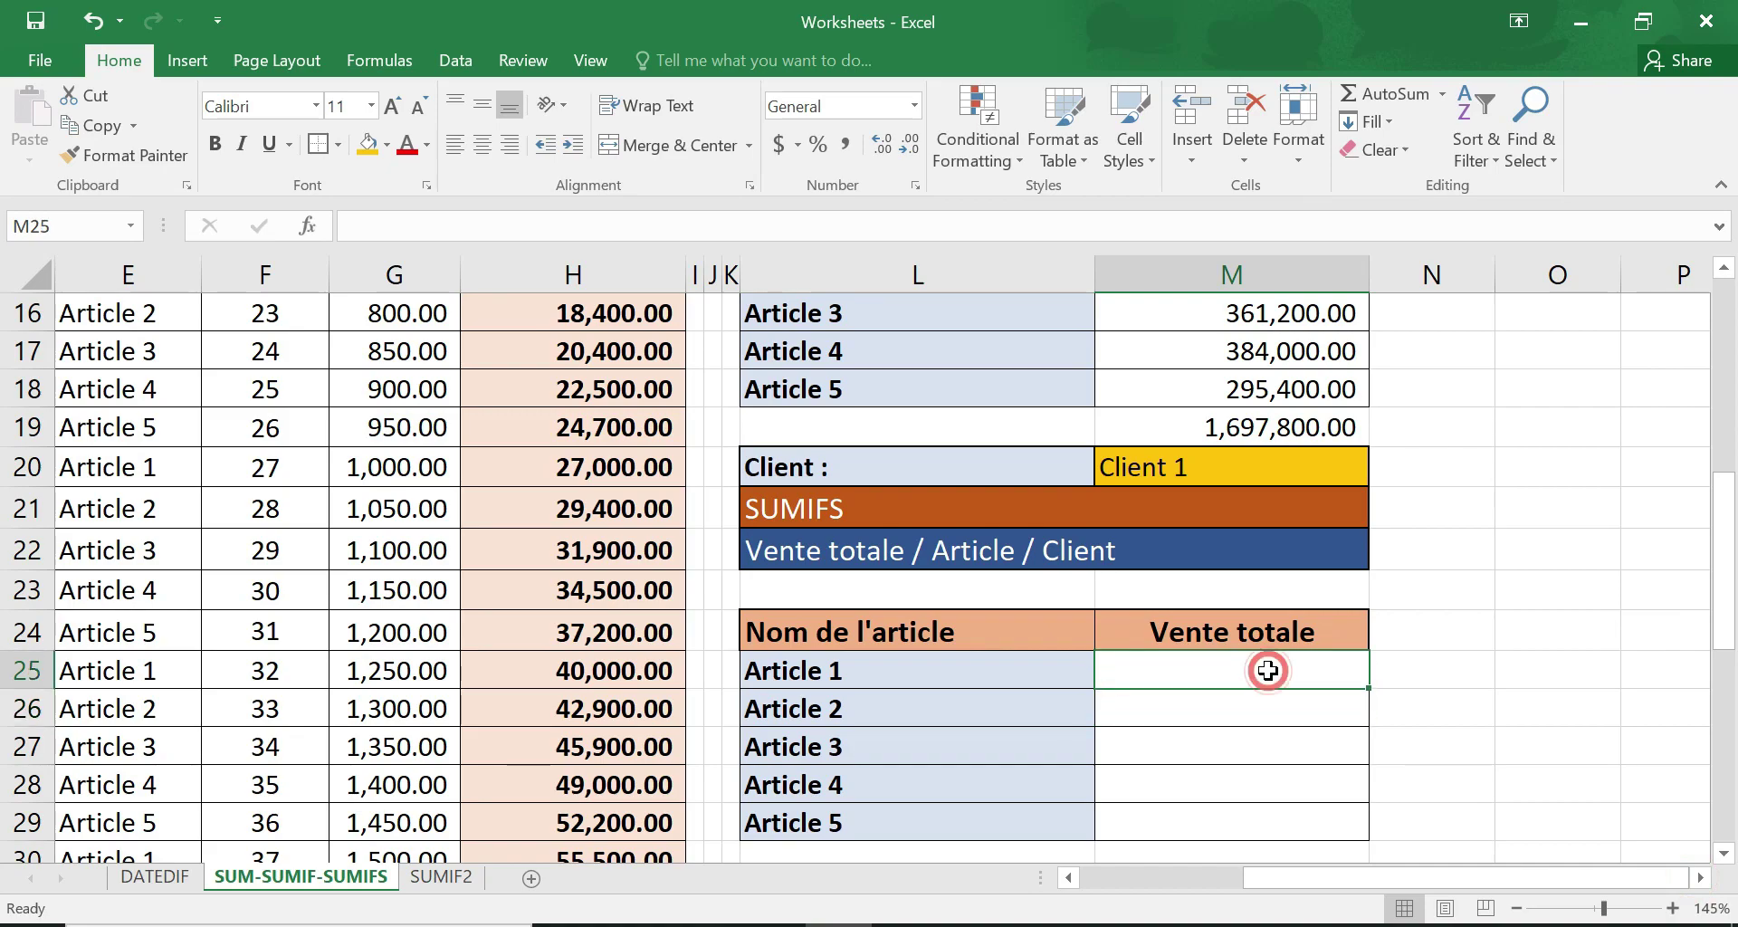
pyautogui.write('=')
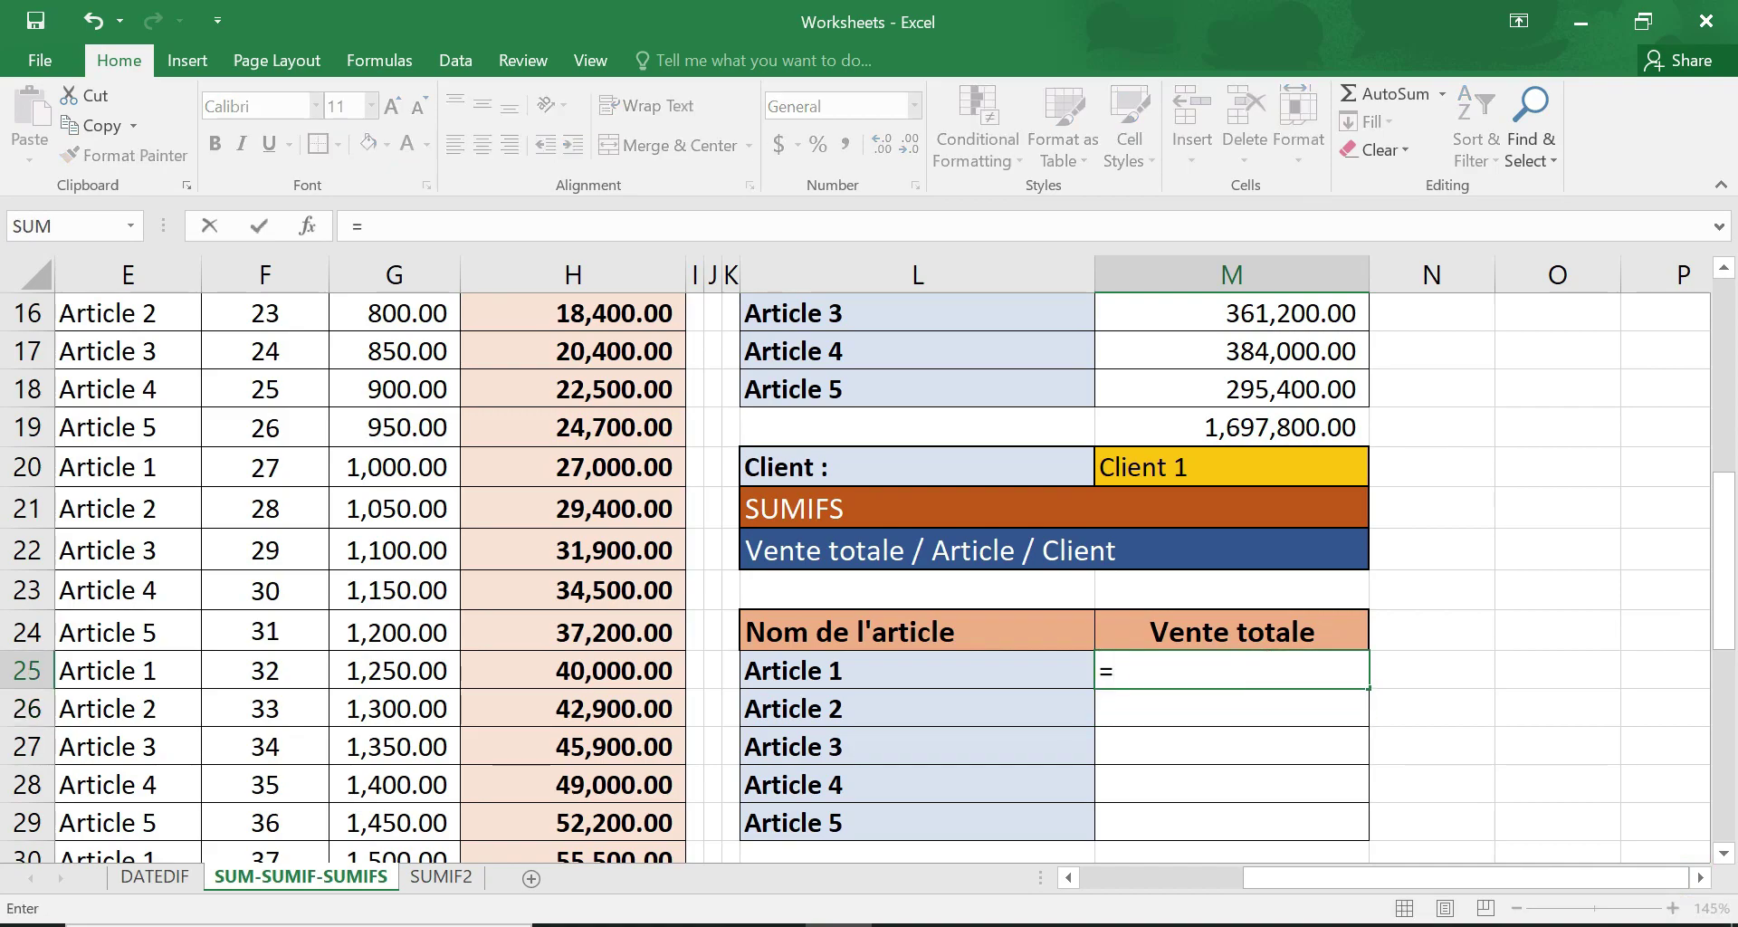
pyautogui.write('sumif')
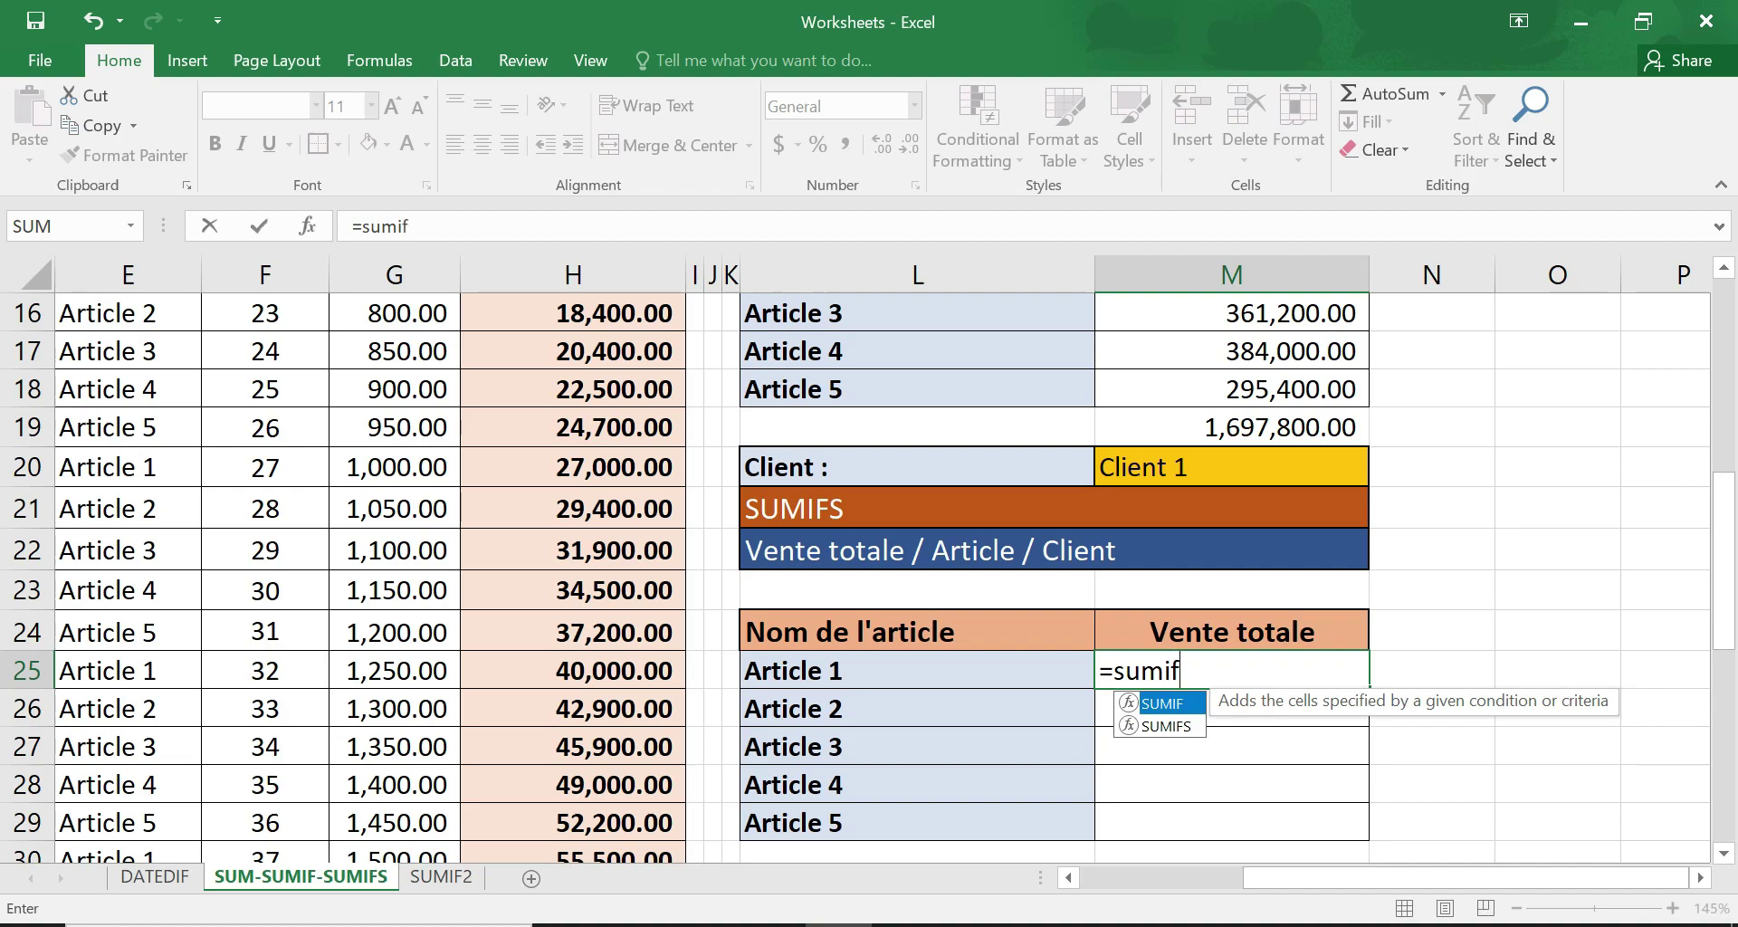
pyautogui.write('s')
pyautogui.press('Tab')
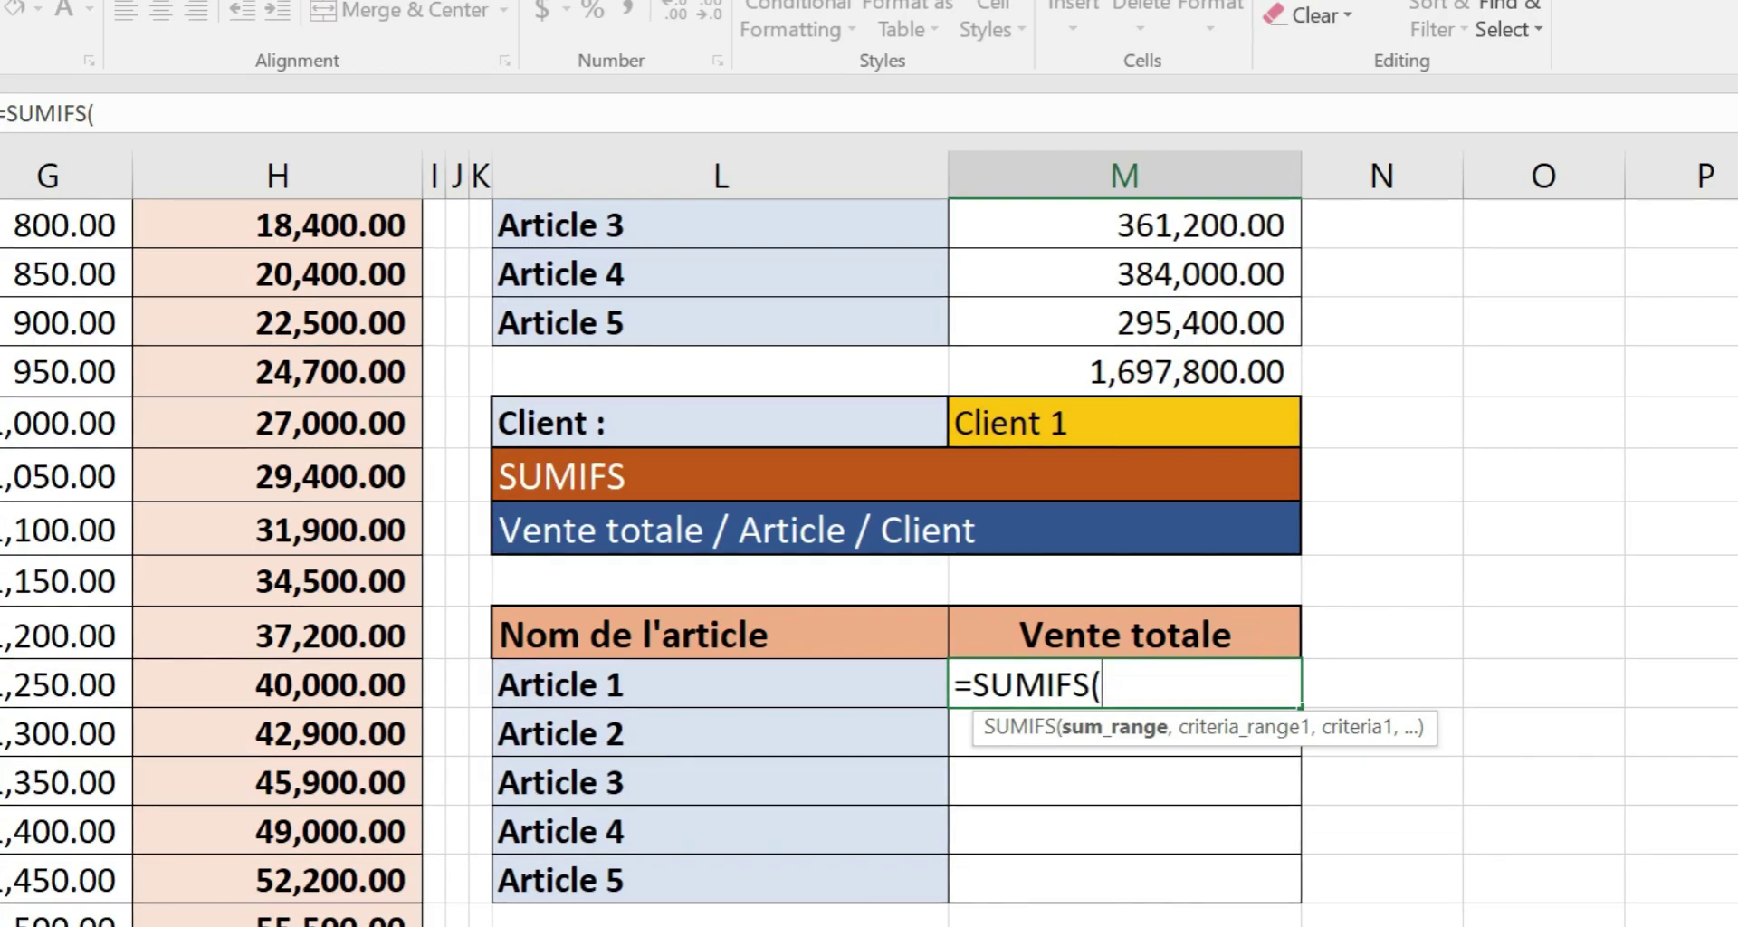
# - Set the SUMIFS sum_range to the Total column cells H5:H43
pyautogui.scroll(4, 580, 624)
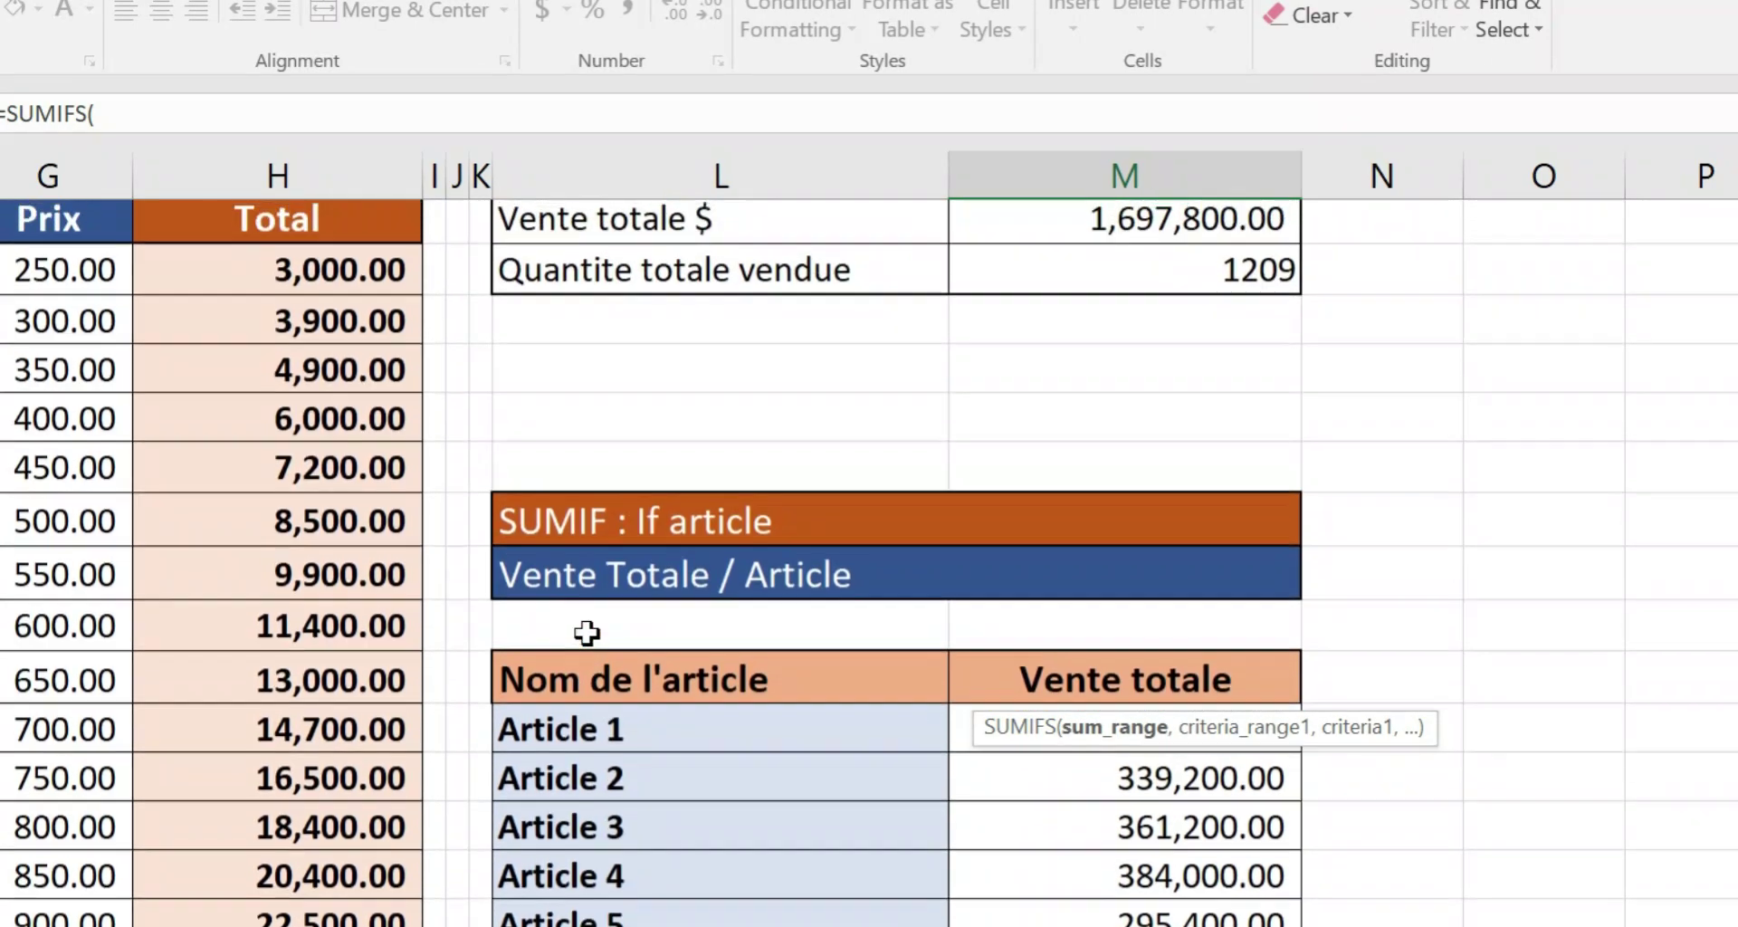
pyautogui.scroll(1, 586, 633)
pyautogui.moveTo(323, 448); pyautogui.dragTo(342, 764)
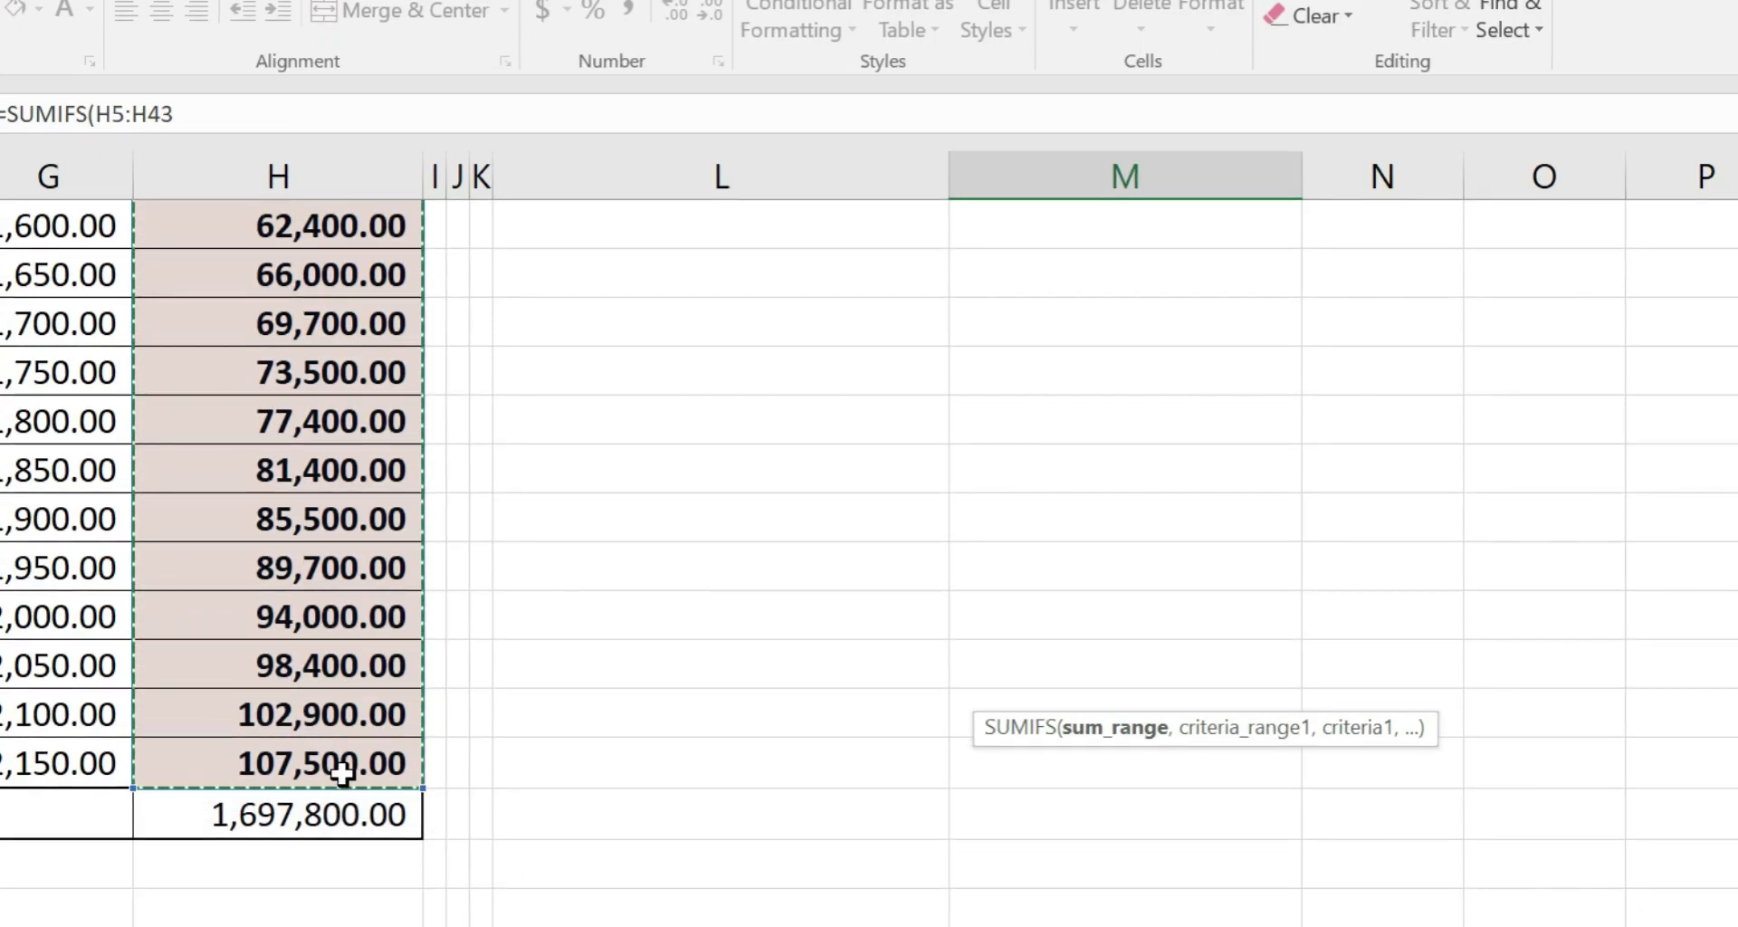
pyautogui.scroll(10, 343, 772)
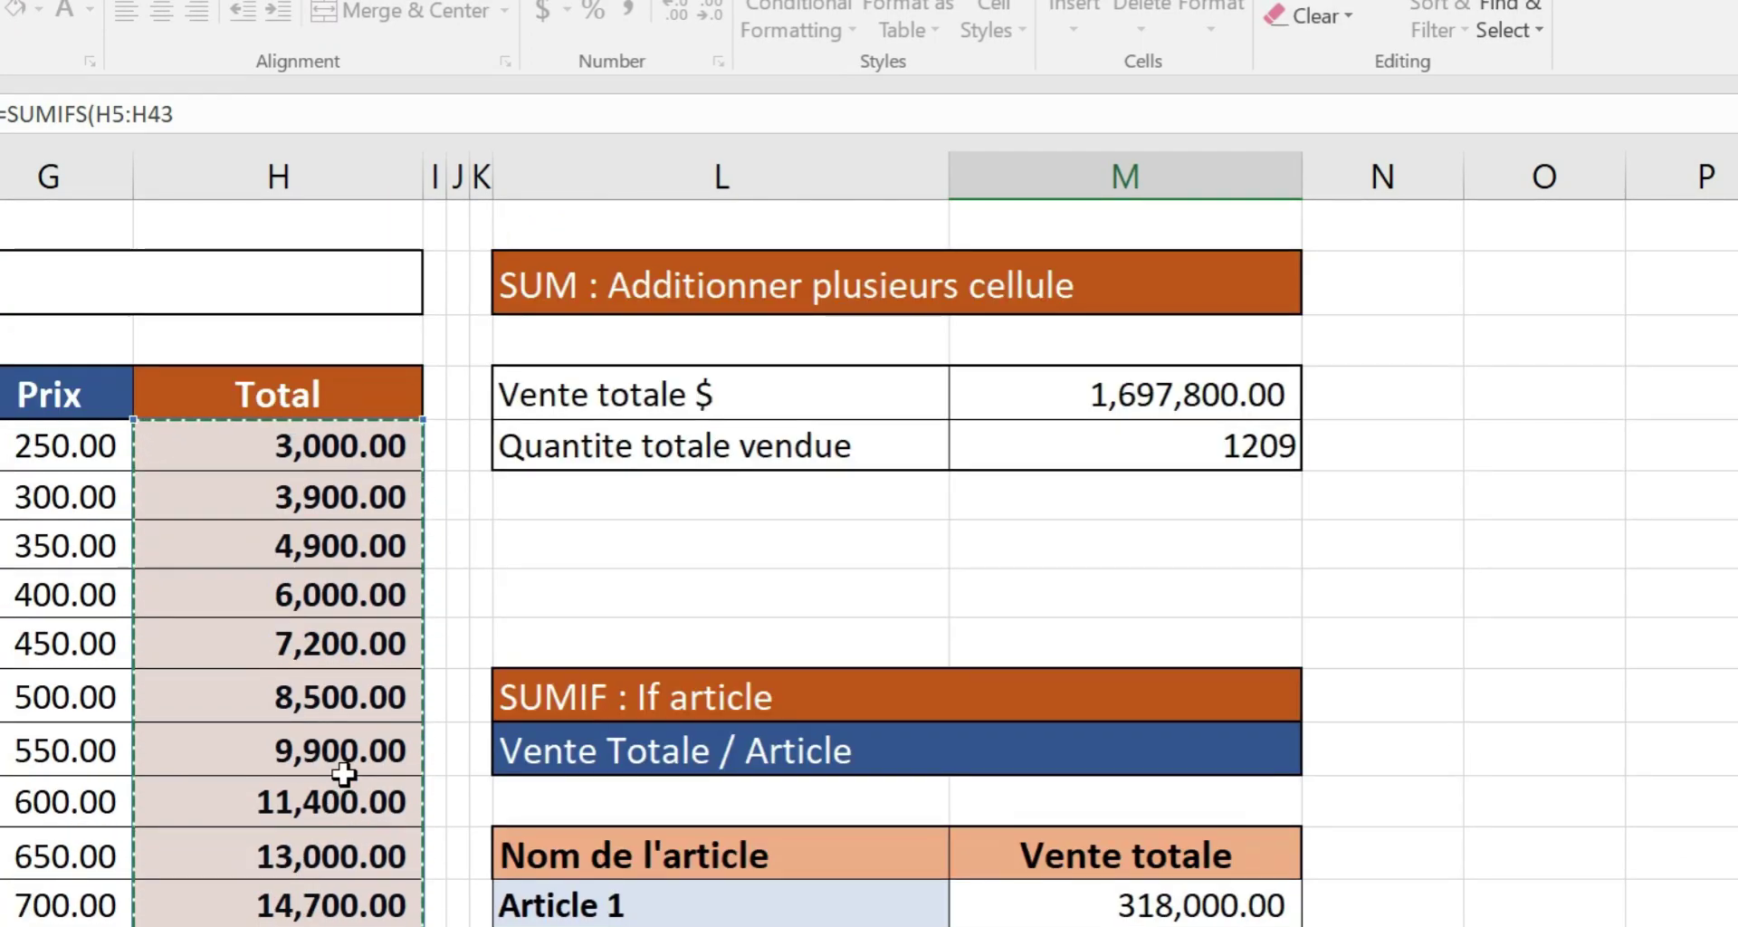
pyautogui.scroll(-5, 342, 772)
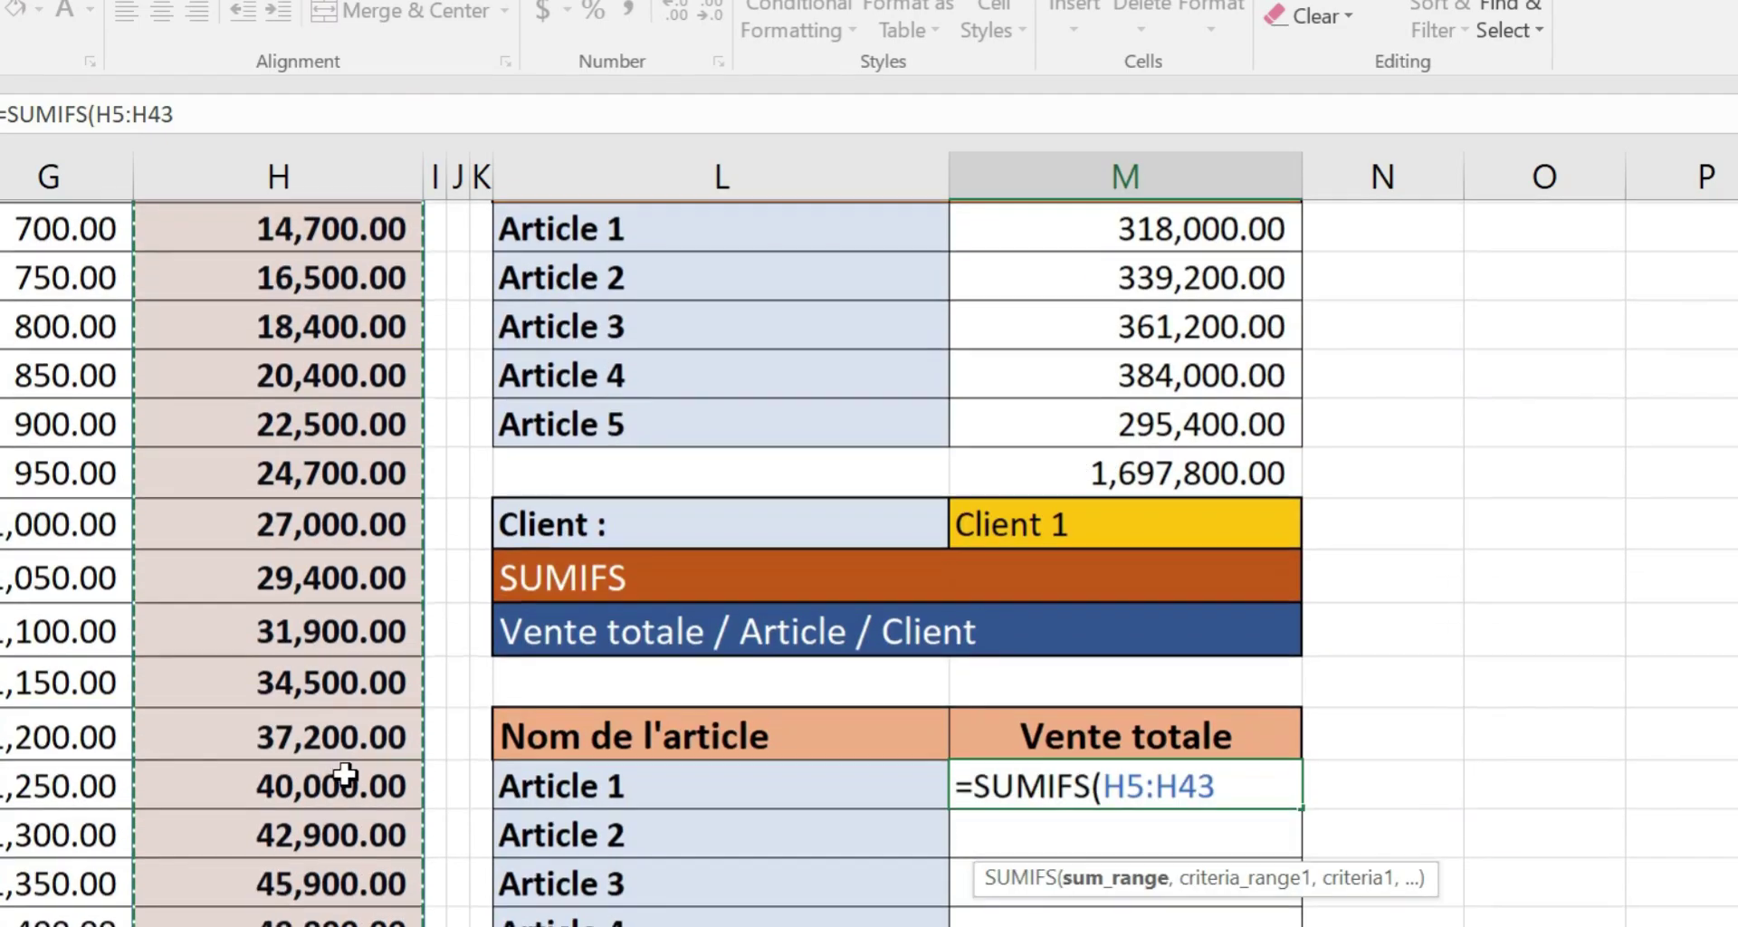
pyautogui.scroll(-4, 342, 772)
pyautogui.scroll(3, 799, 799)
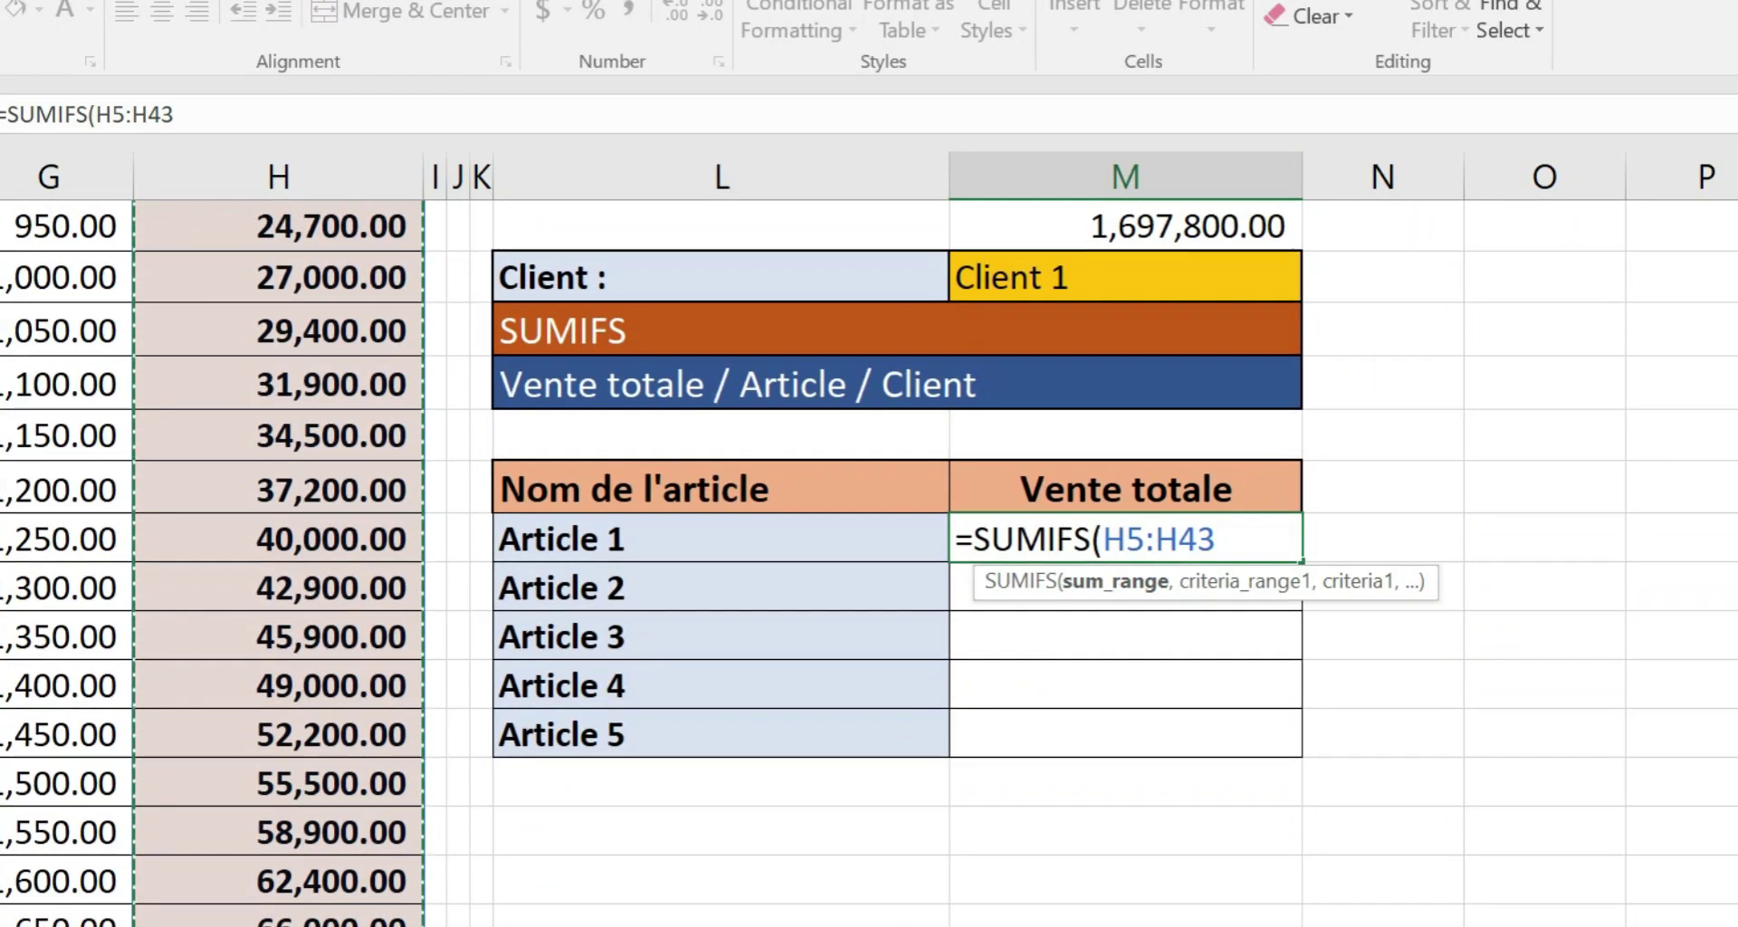
# - Make the SUMIFS sum_range in M25 absolute as $H$5:$H$43 and move on to the next argument
pyautogui.click(1103, 539)
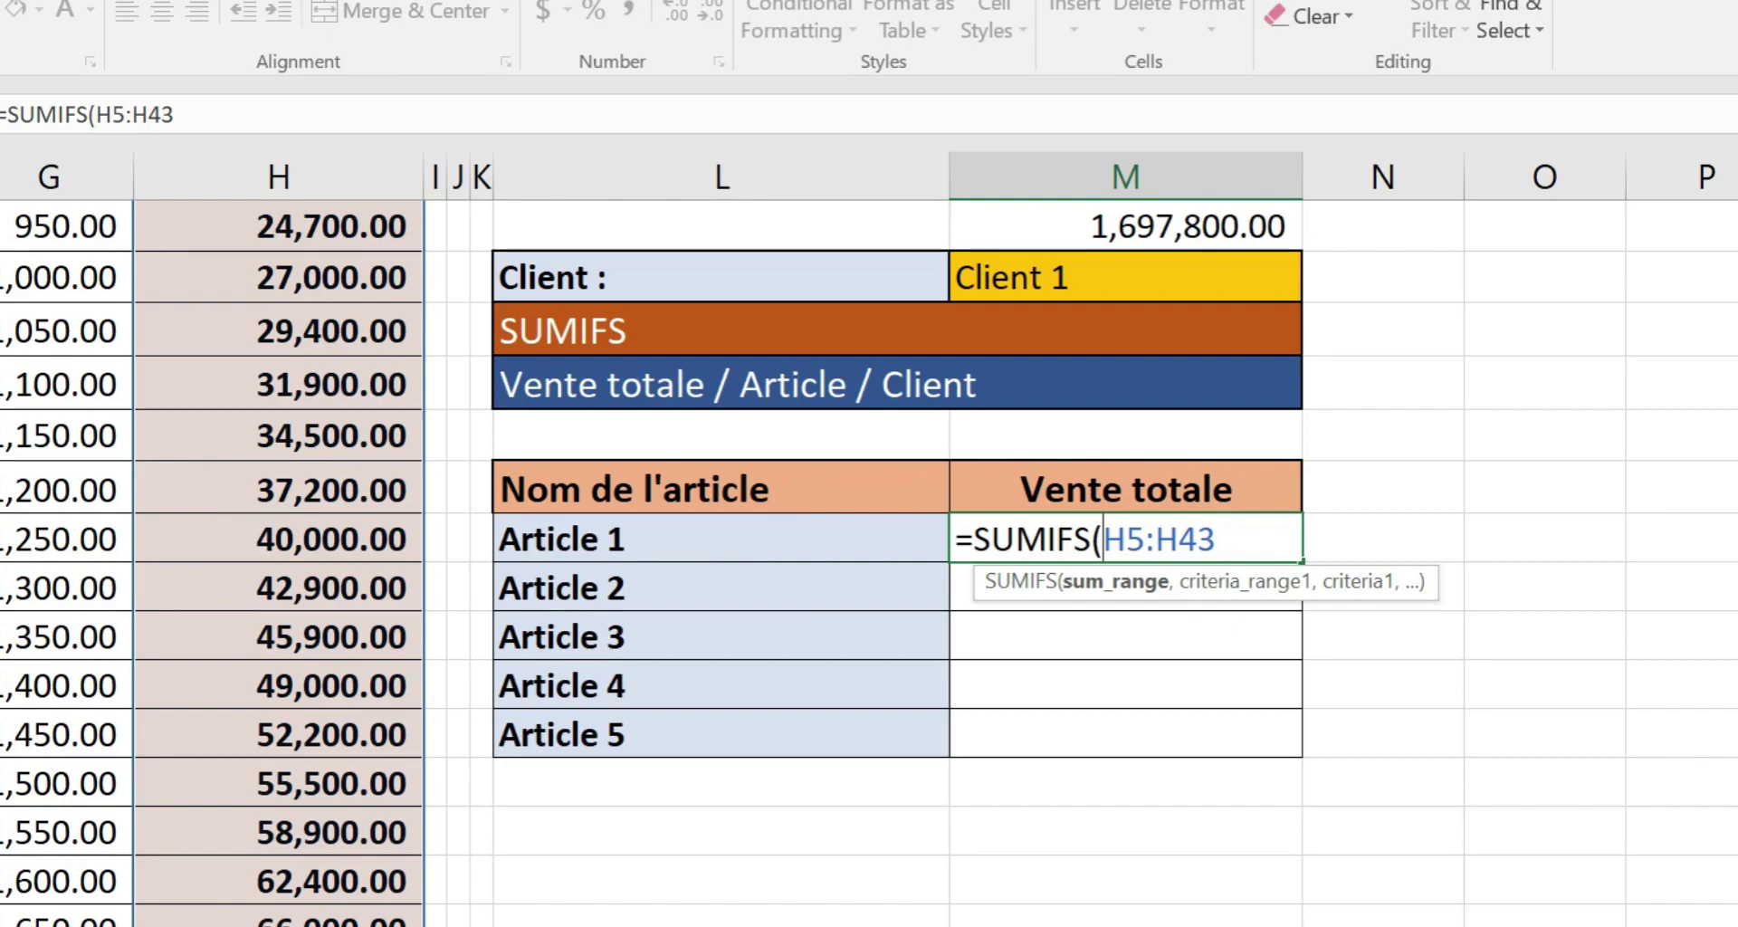
pyautogui.write('$')
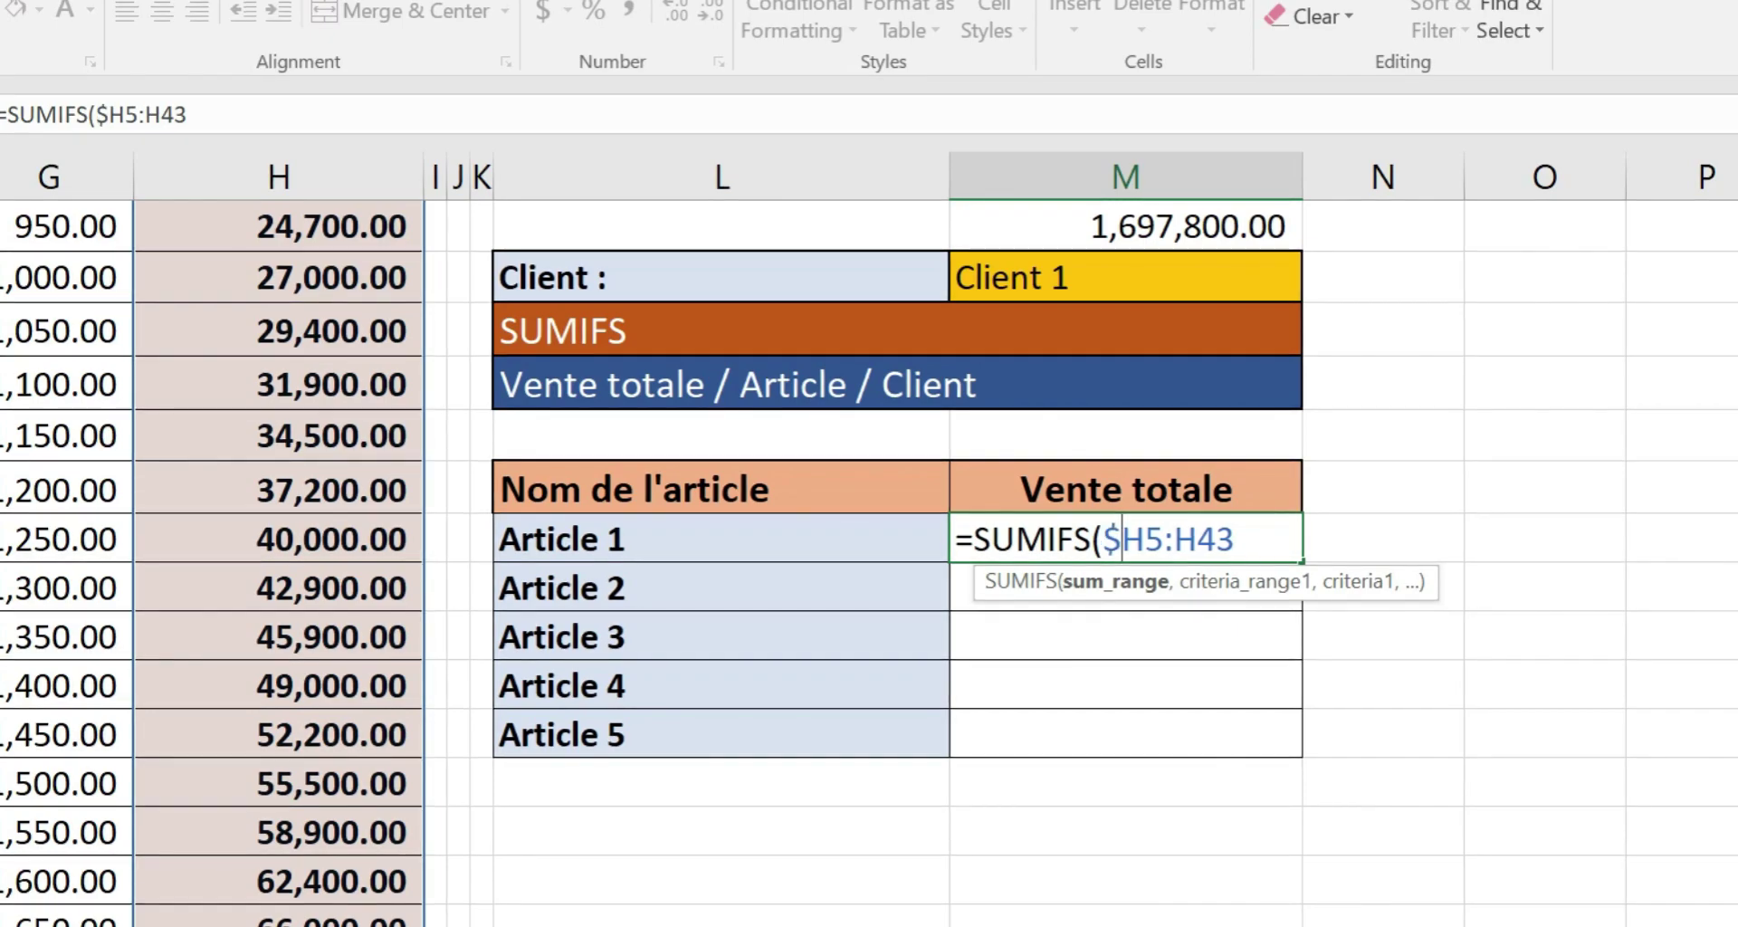
pyautogui.click(1148, 539)
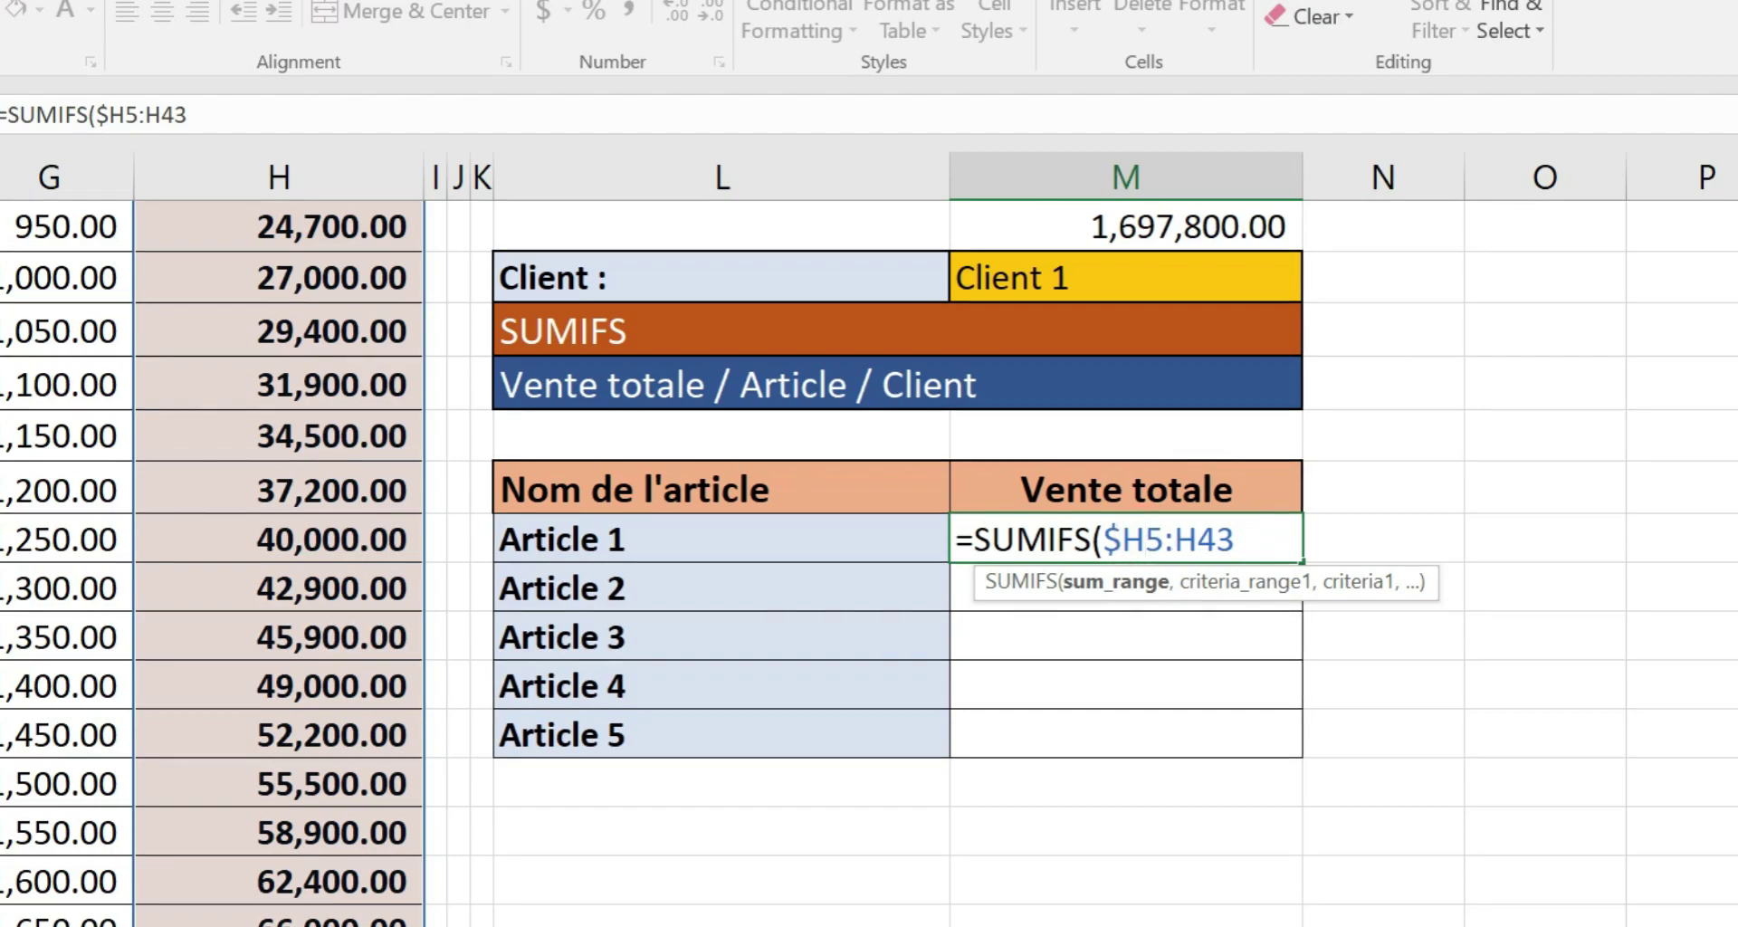
pyautogui.write('$H')
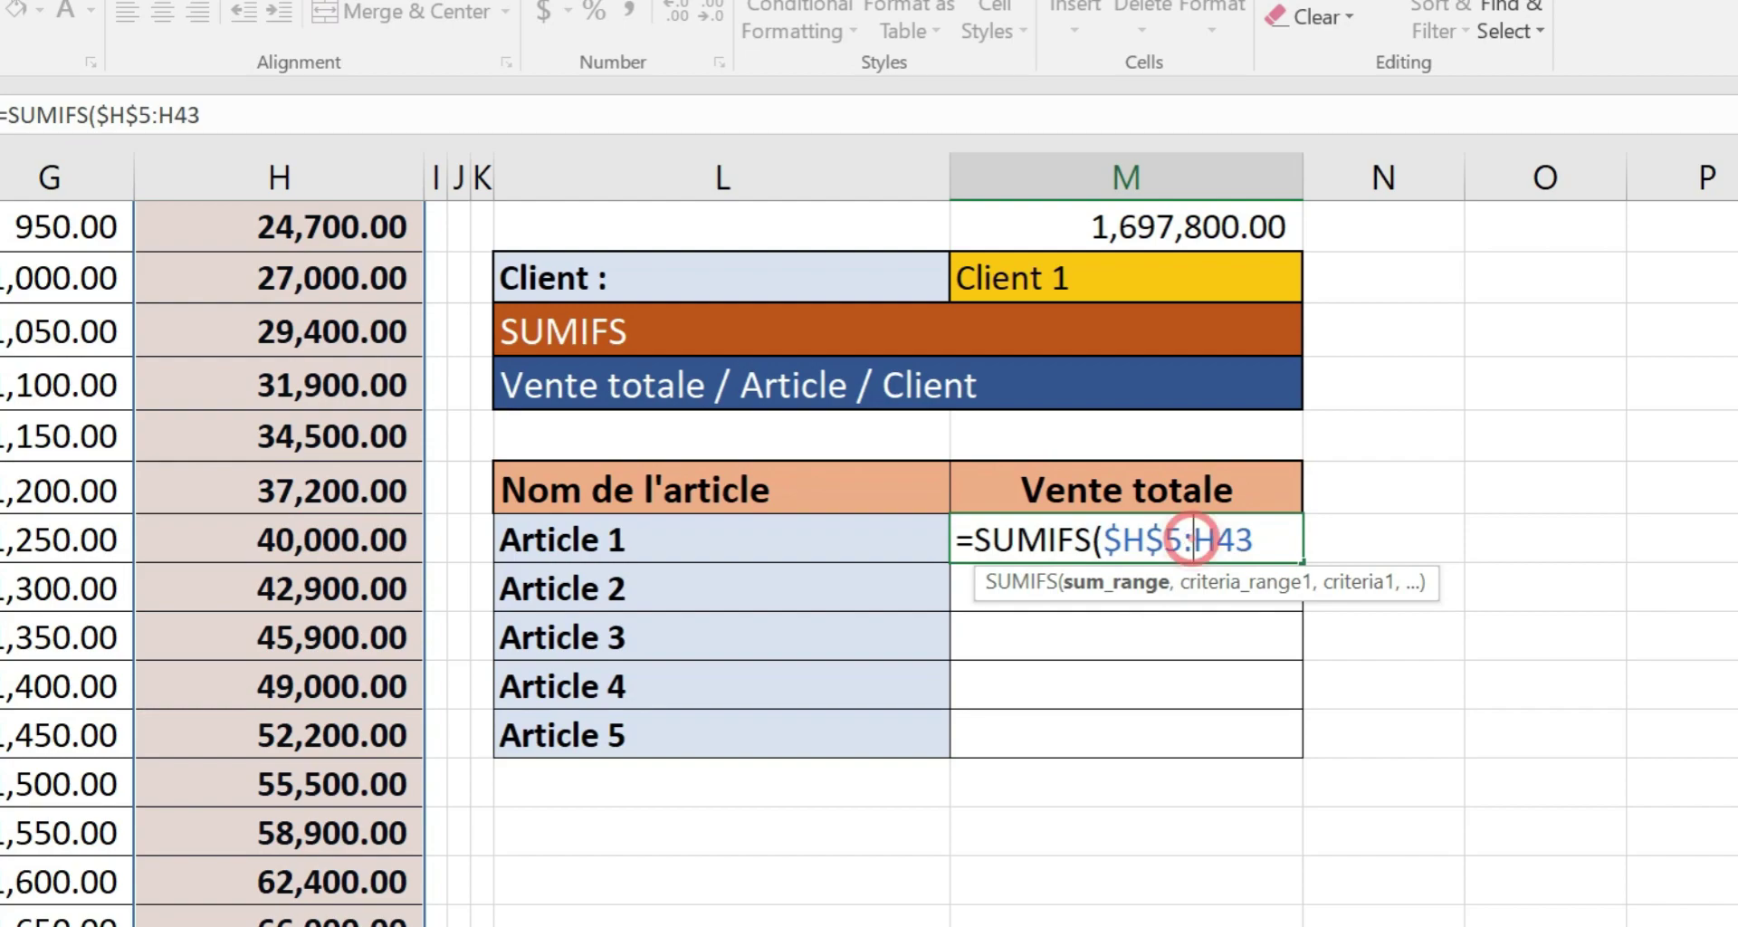
pyautogui.write('$')
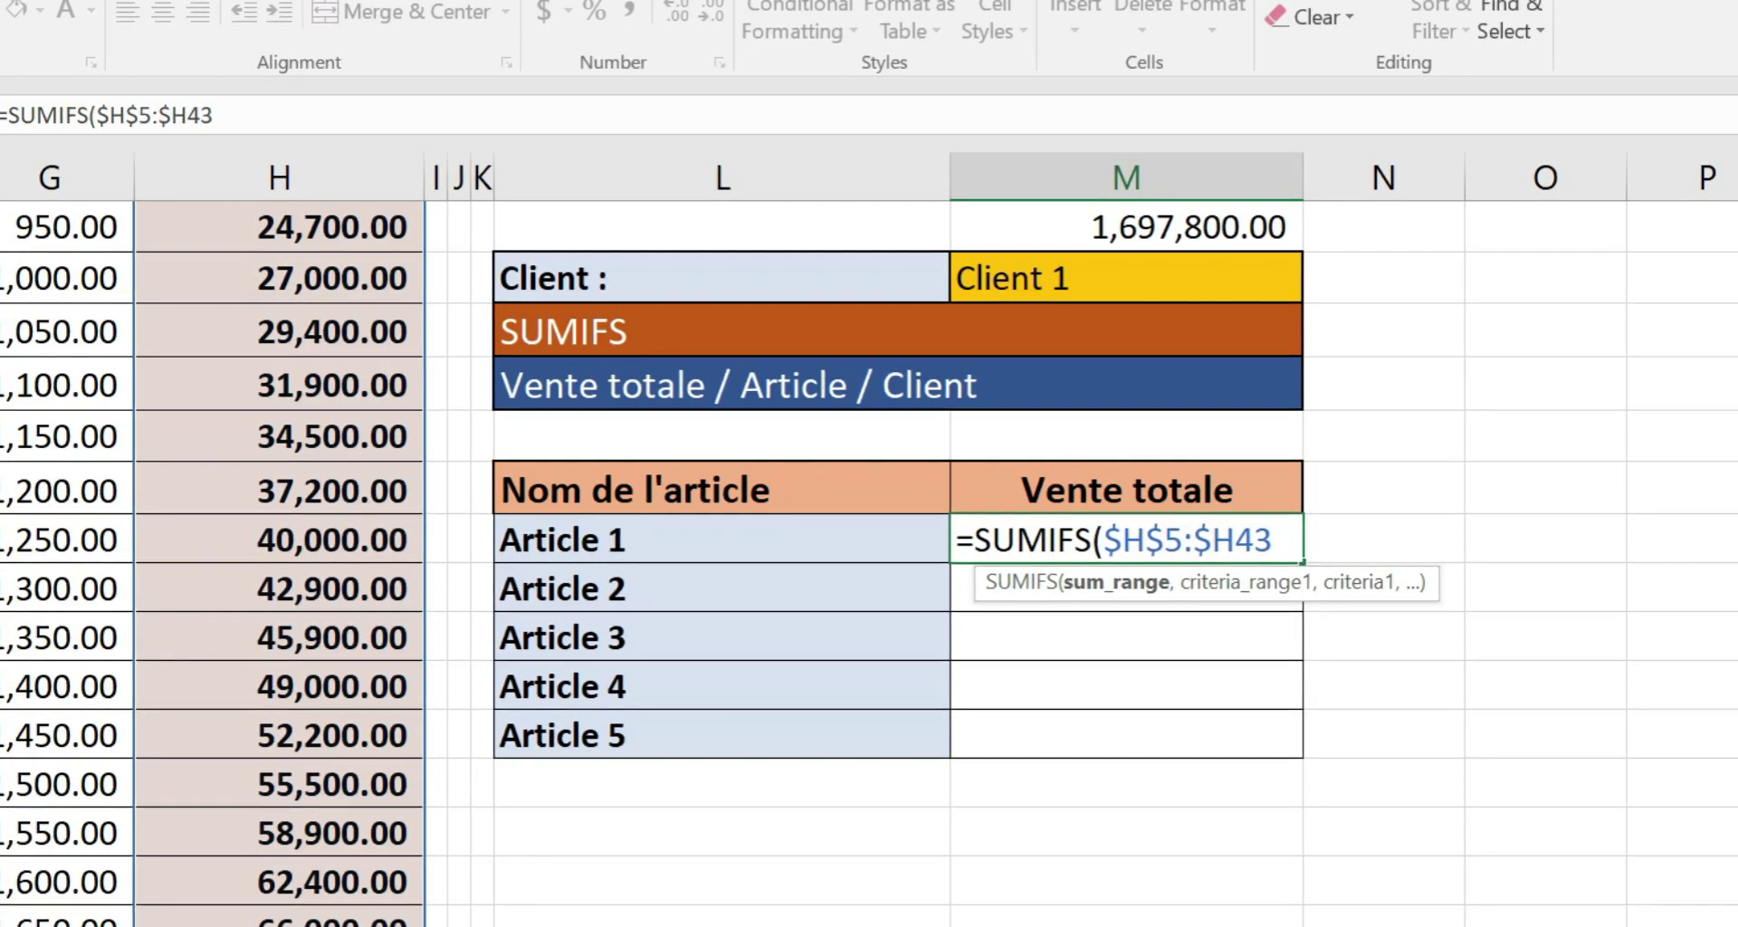
pyautogui.click(1235, 539)
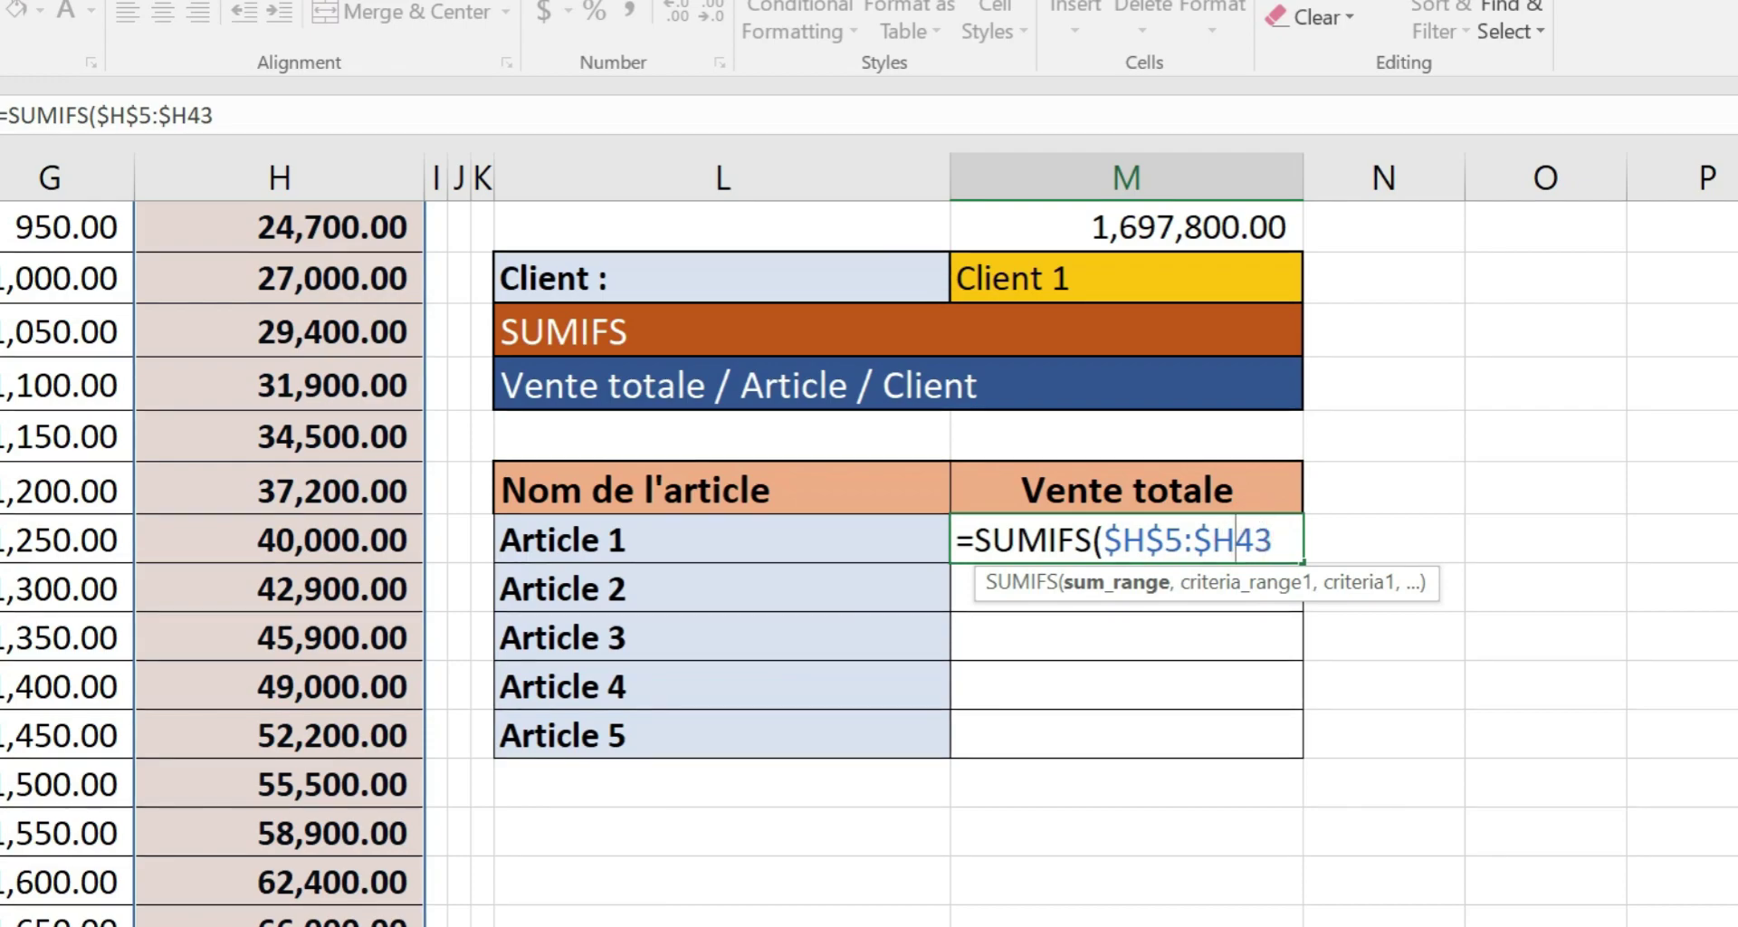
pyautogui.write('$')
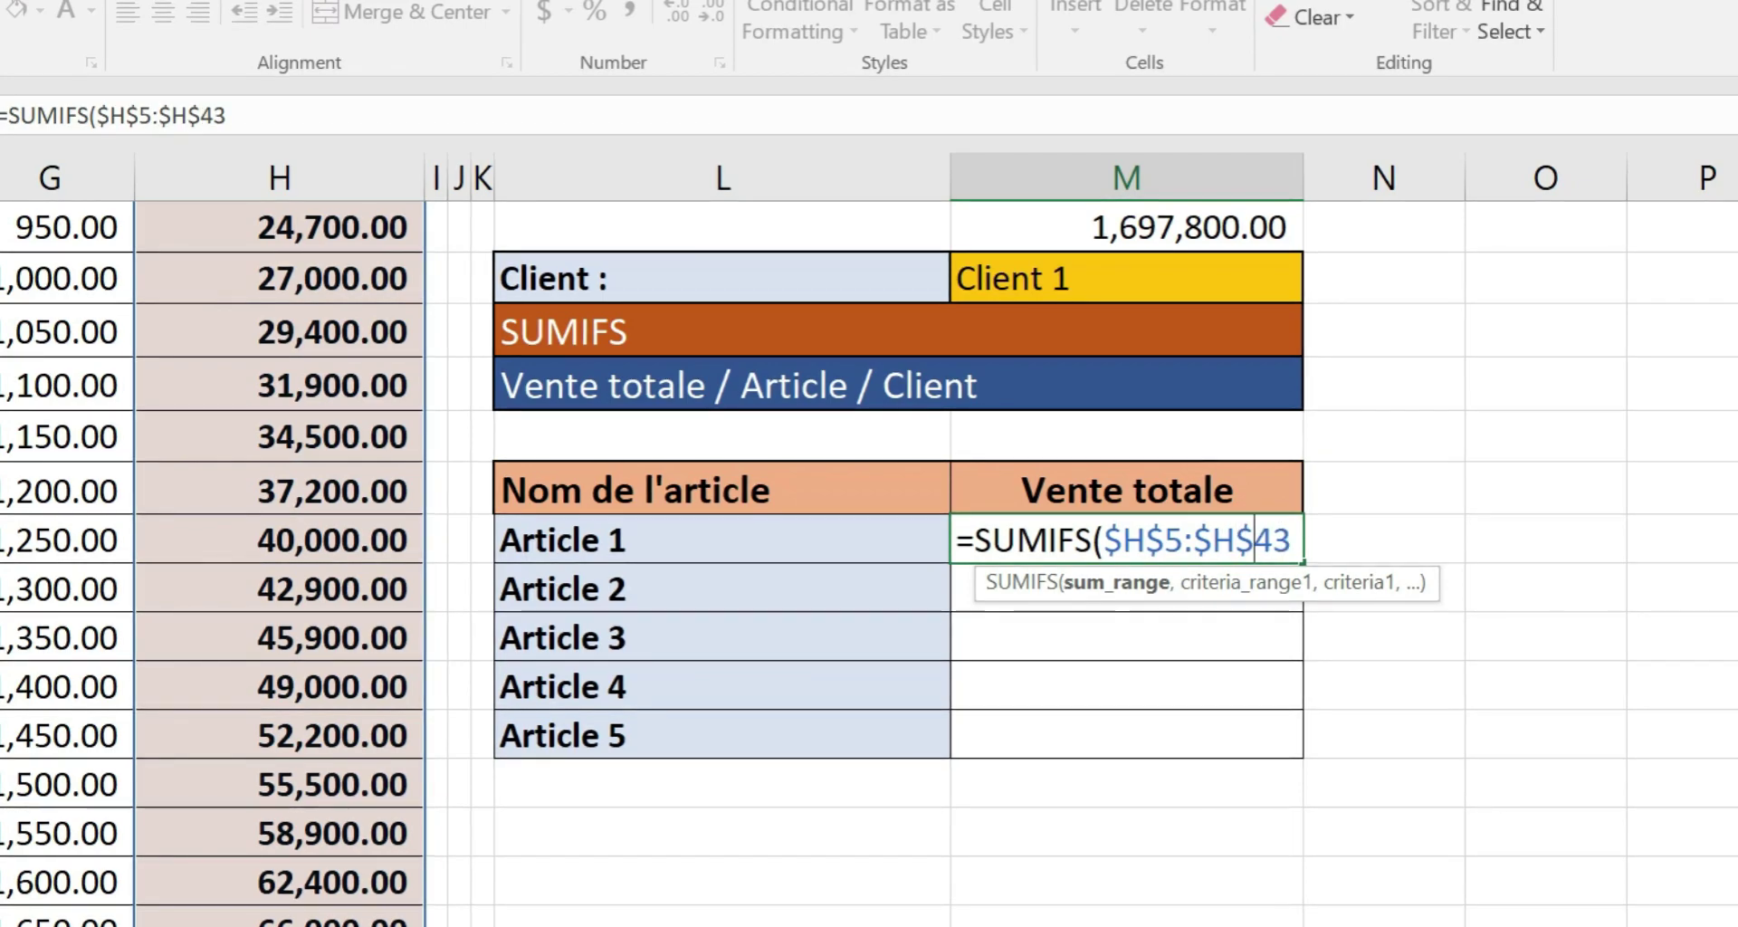
pyautogui.click(1292, 540)
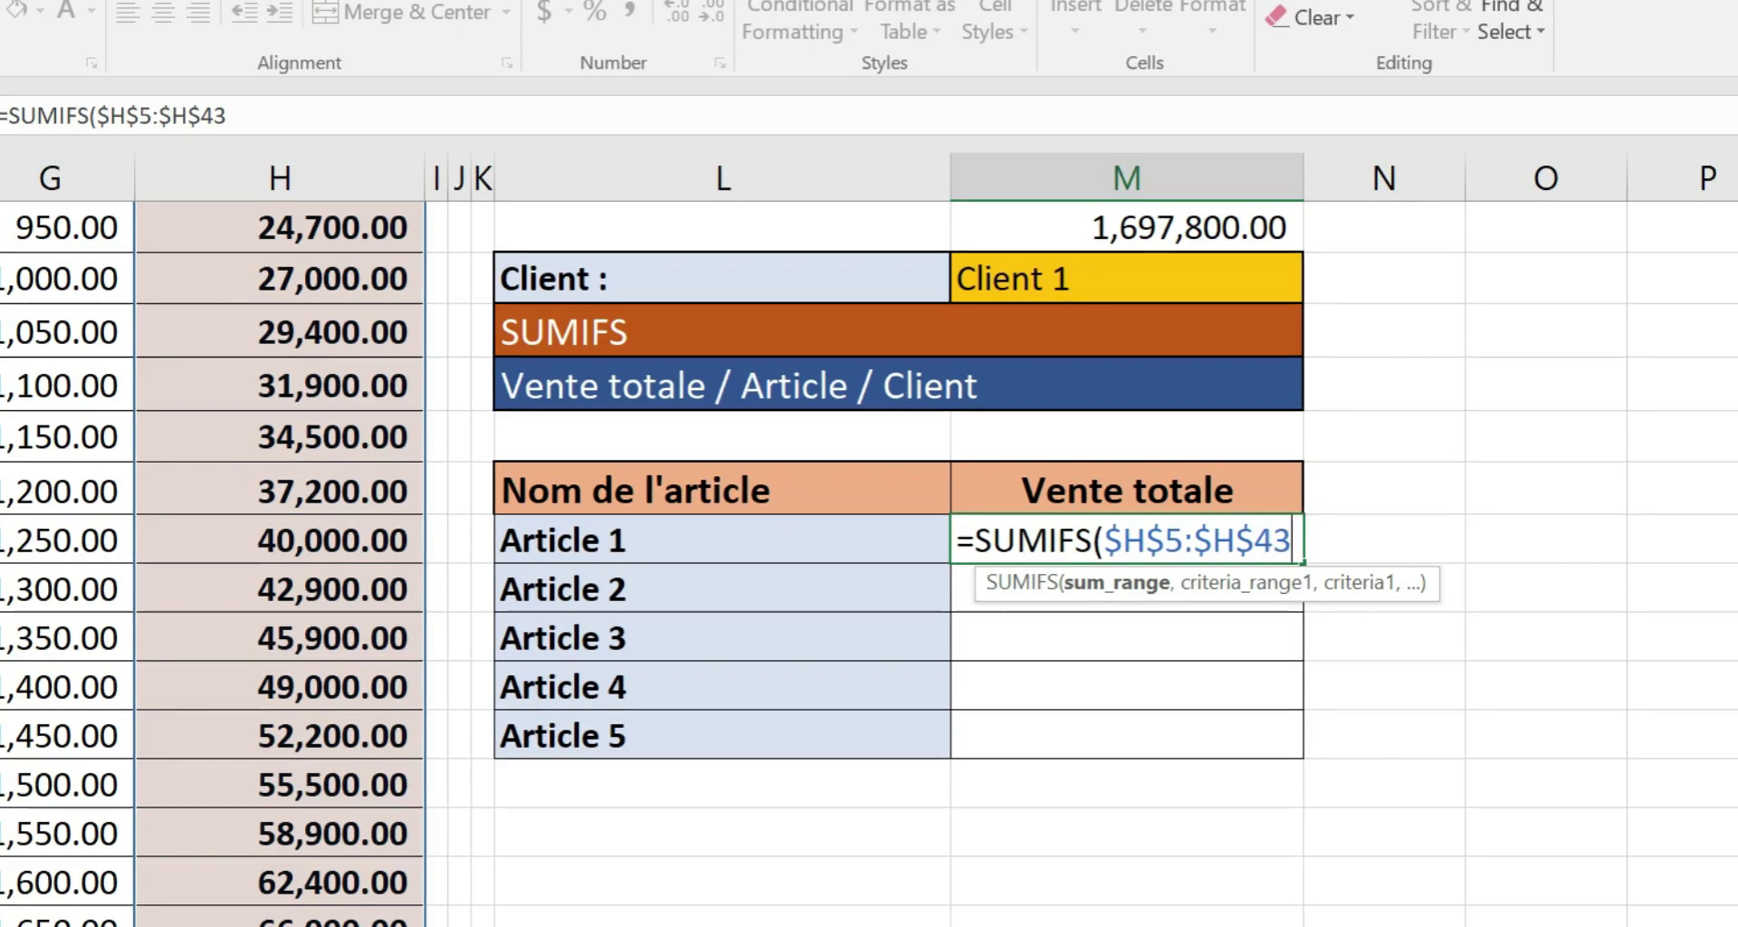
pyautogui.write(',')
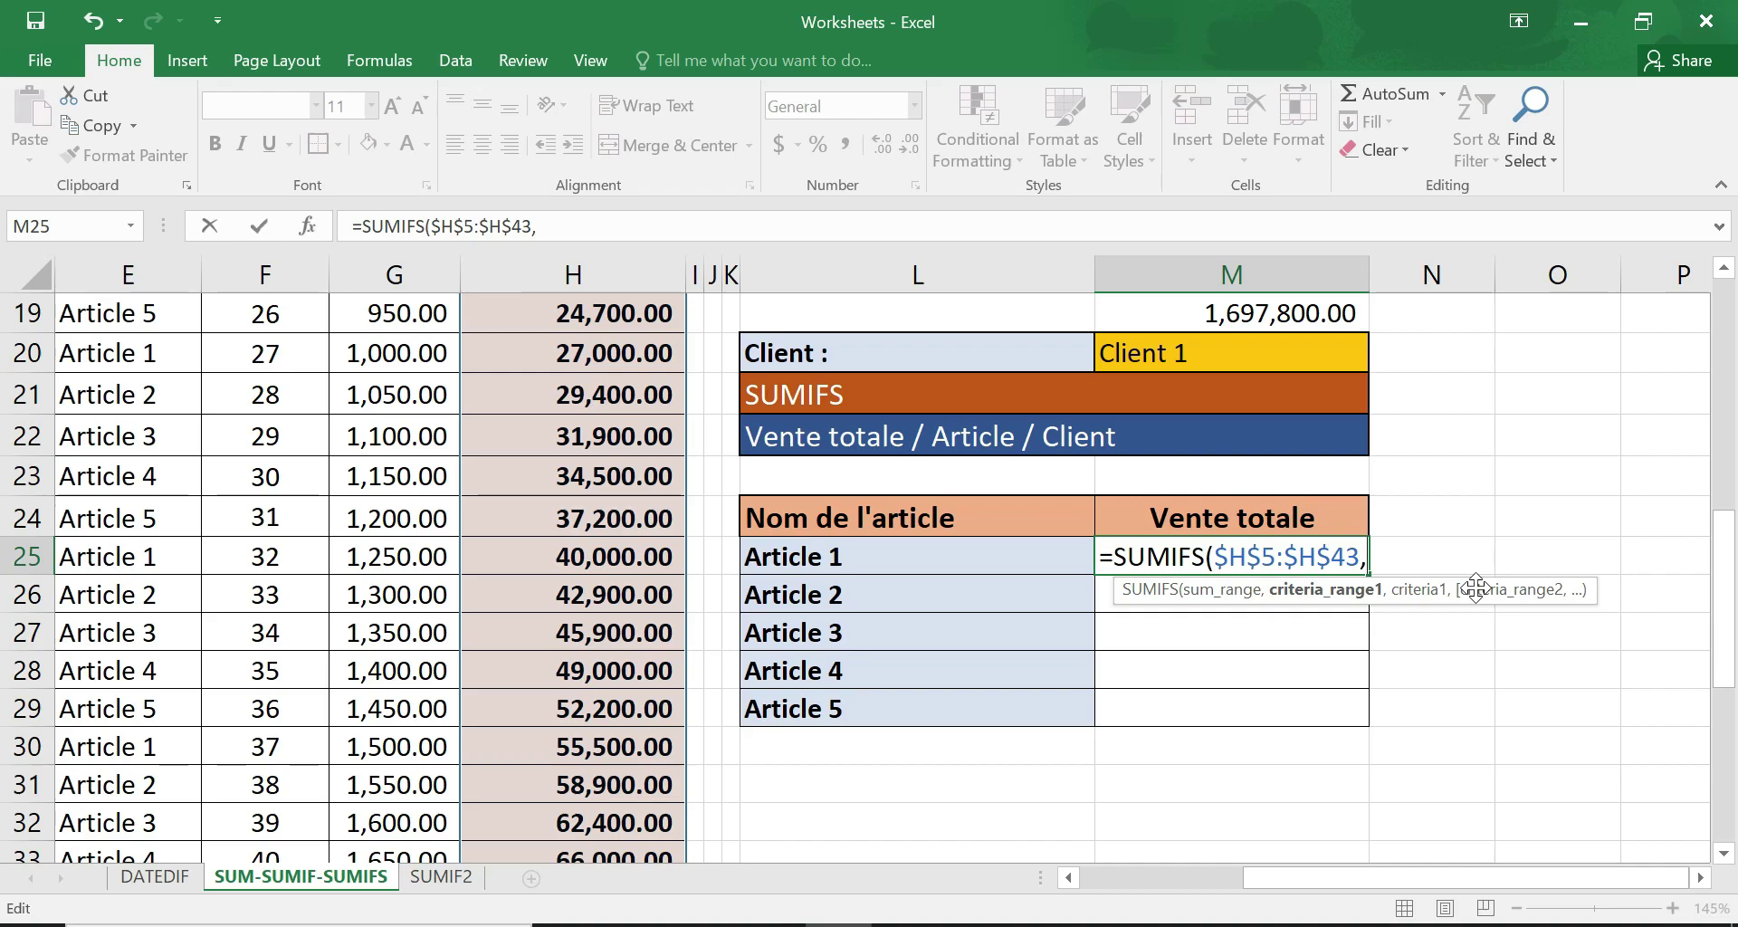
# - Set the SUMIFS criteria_range1 to the Article column cells E5:E43
pyautogui.scroll(2, 1435, 698)
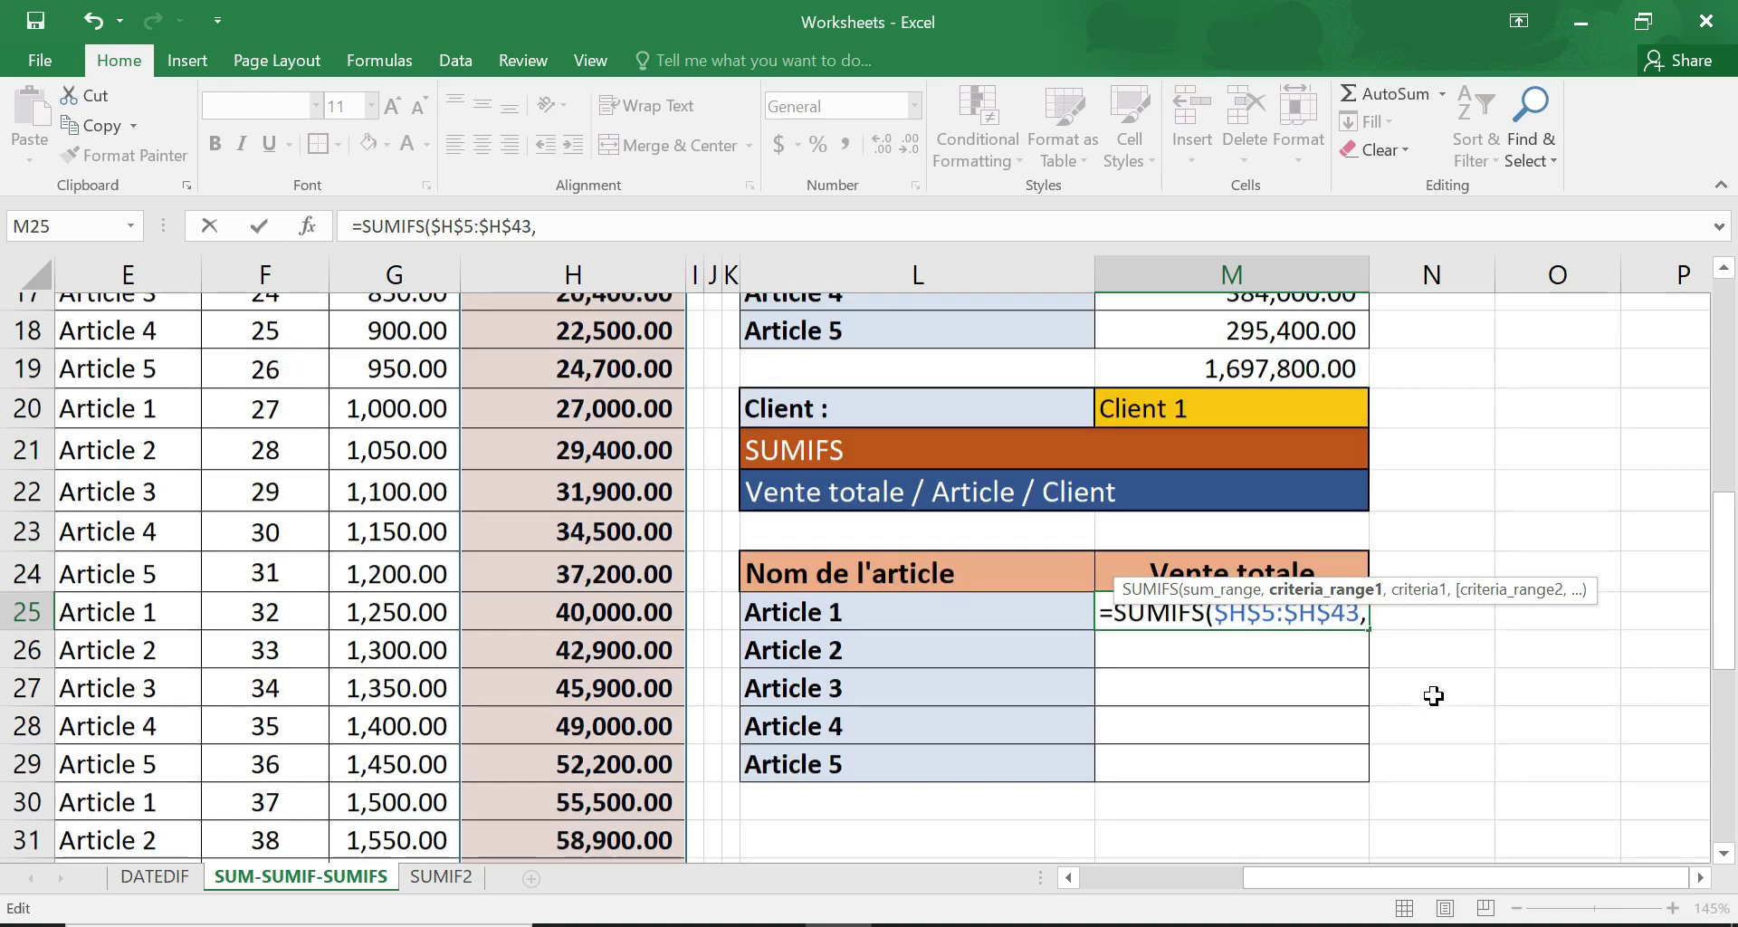
pyautogui.moveTo(1328, 880); pyautogui.dragTo(1208, 896)
pyautogui.scroll(4, 755, 550)
pyautogui.moveTo(668, 485); pyautogui.dragTo(671, 744)
# - Make criteria_range1 in the M25 formula absolute as $E$5:$E$43
pyautogui.moveTo(1447, 876); pyautogui.dragTo(1539, 876)
pyautogui.scroll(5, 1466, 785)
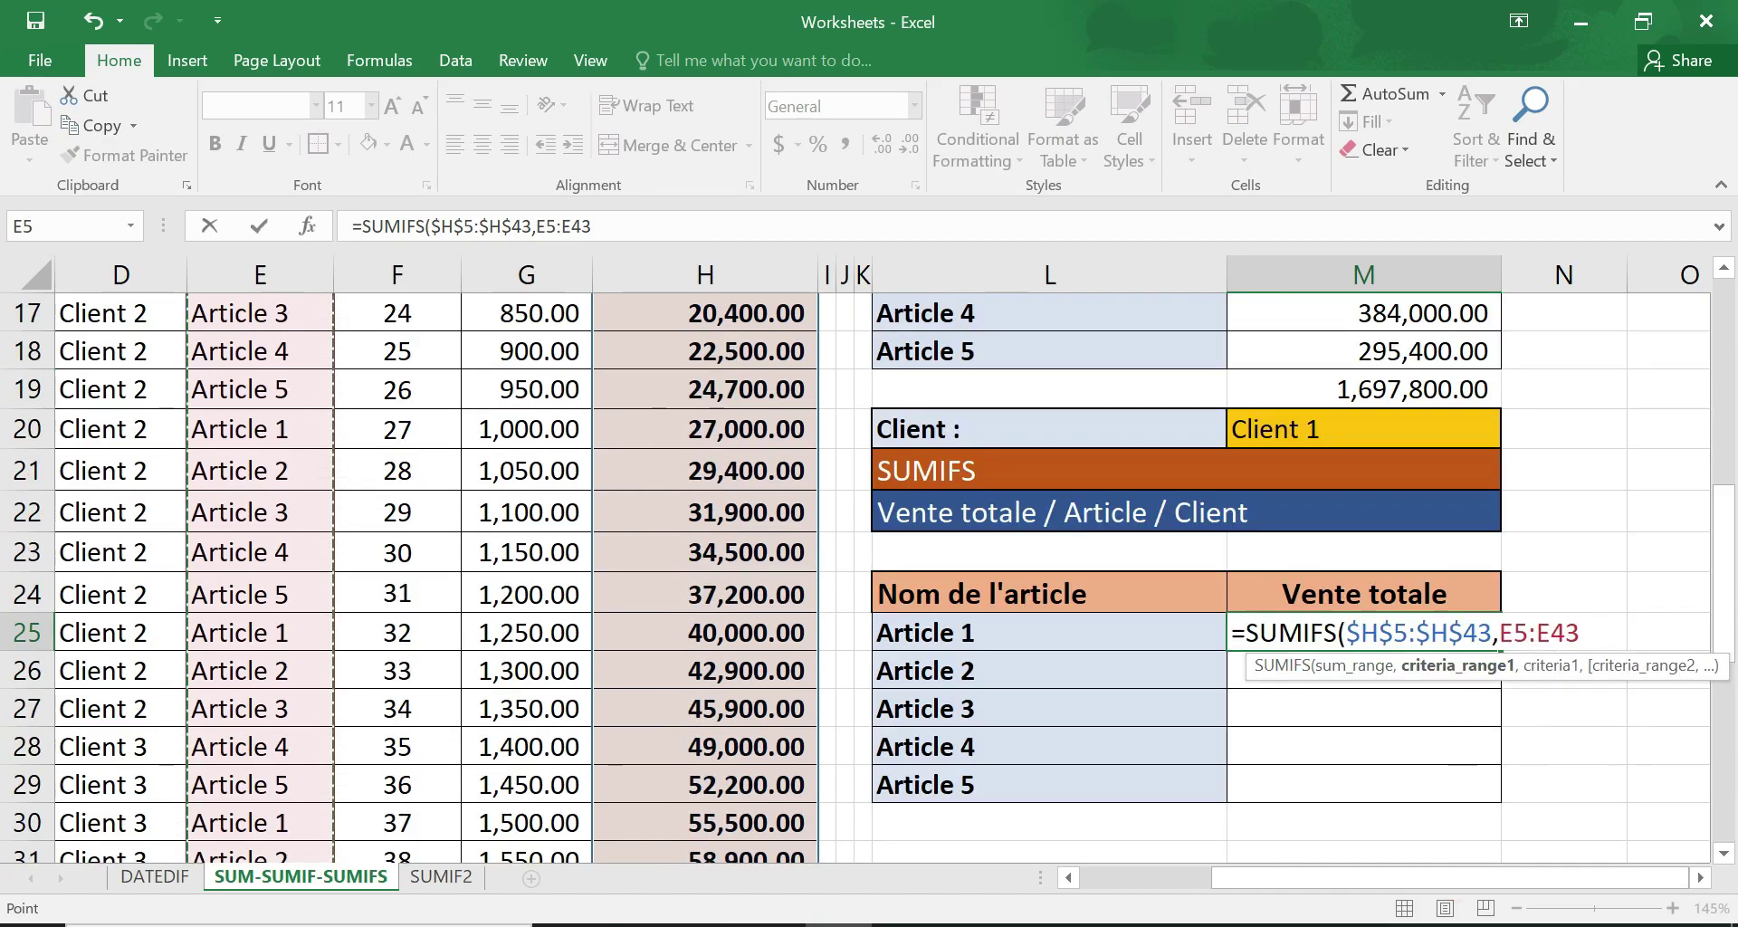
pyautogui.click(1500, 633)
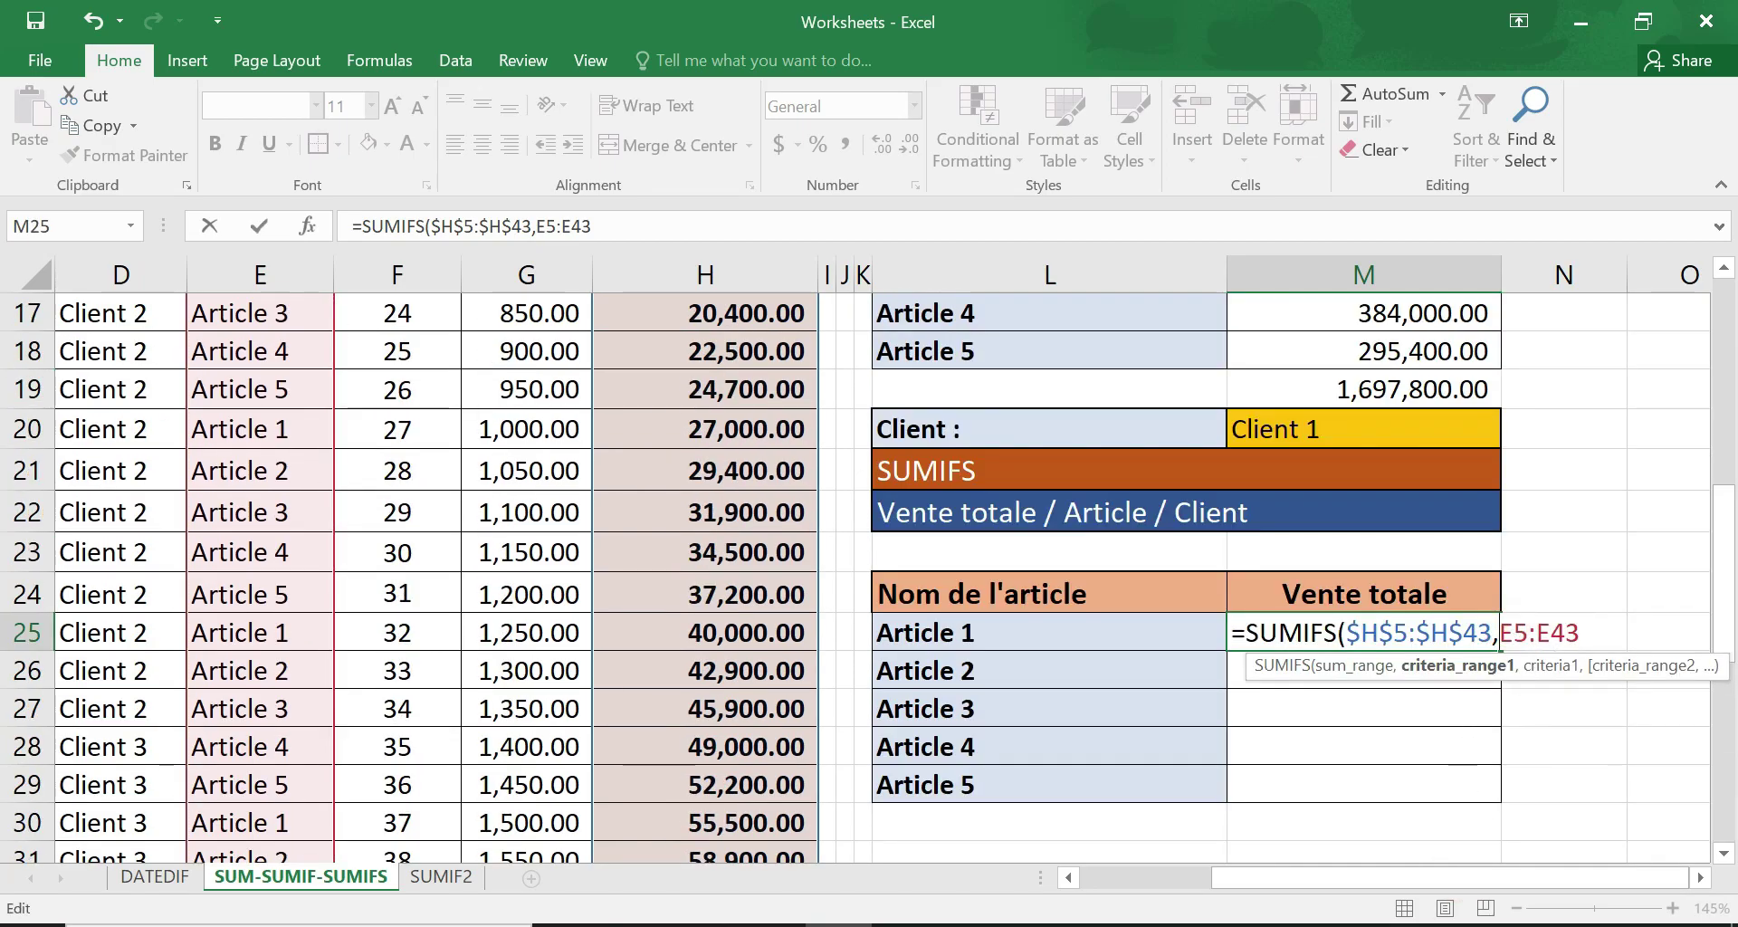
pyautogui.write('$')
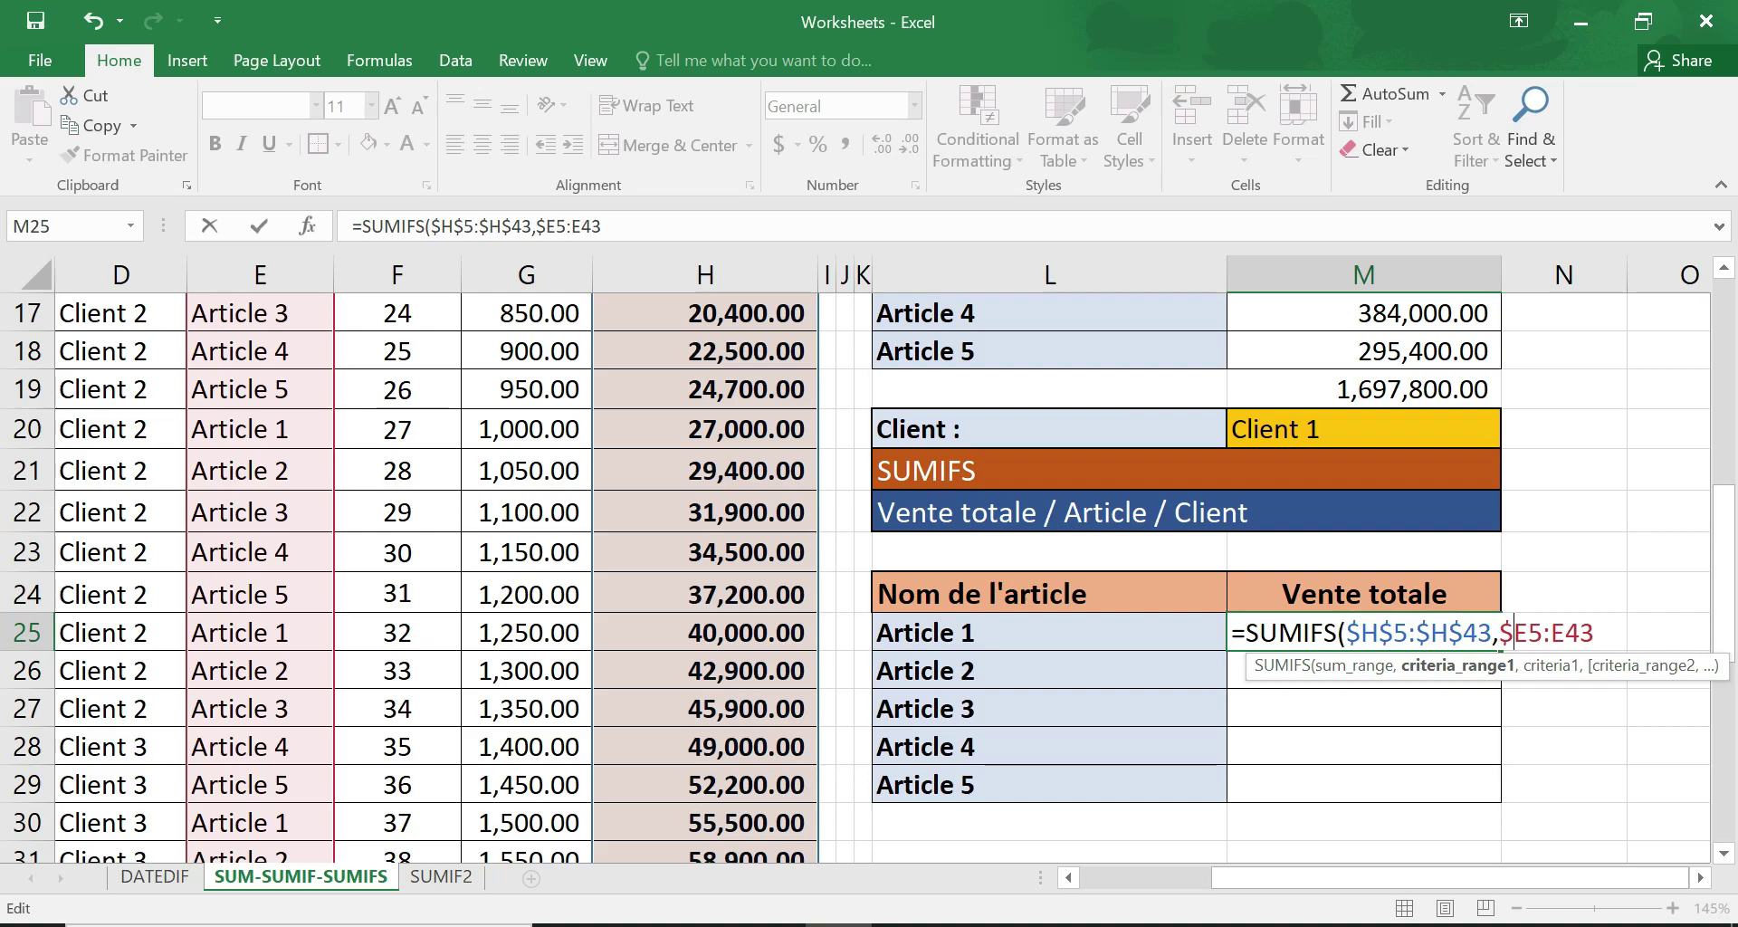
pyautogui.click(1532, 632)
pyautogui.write('$H')
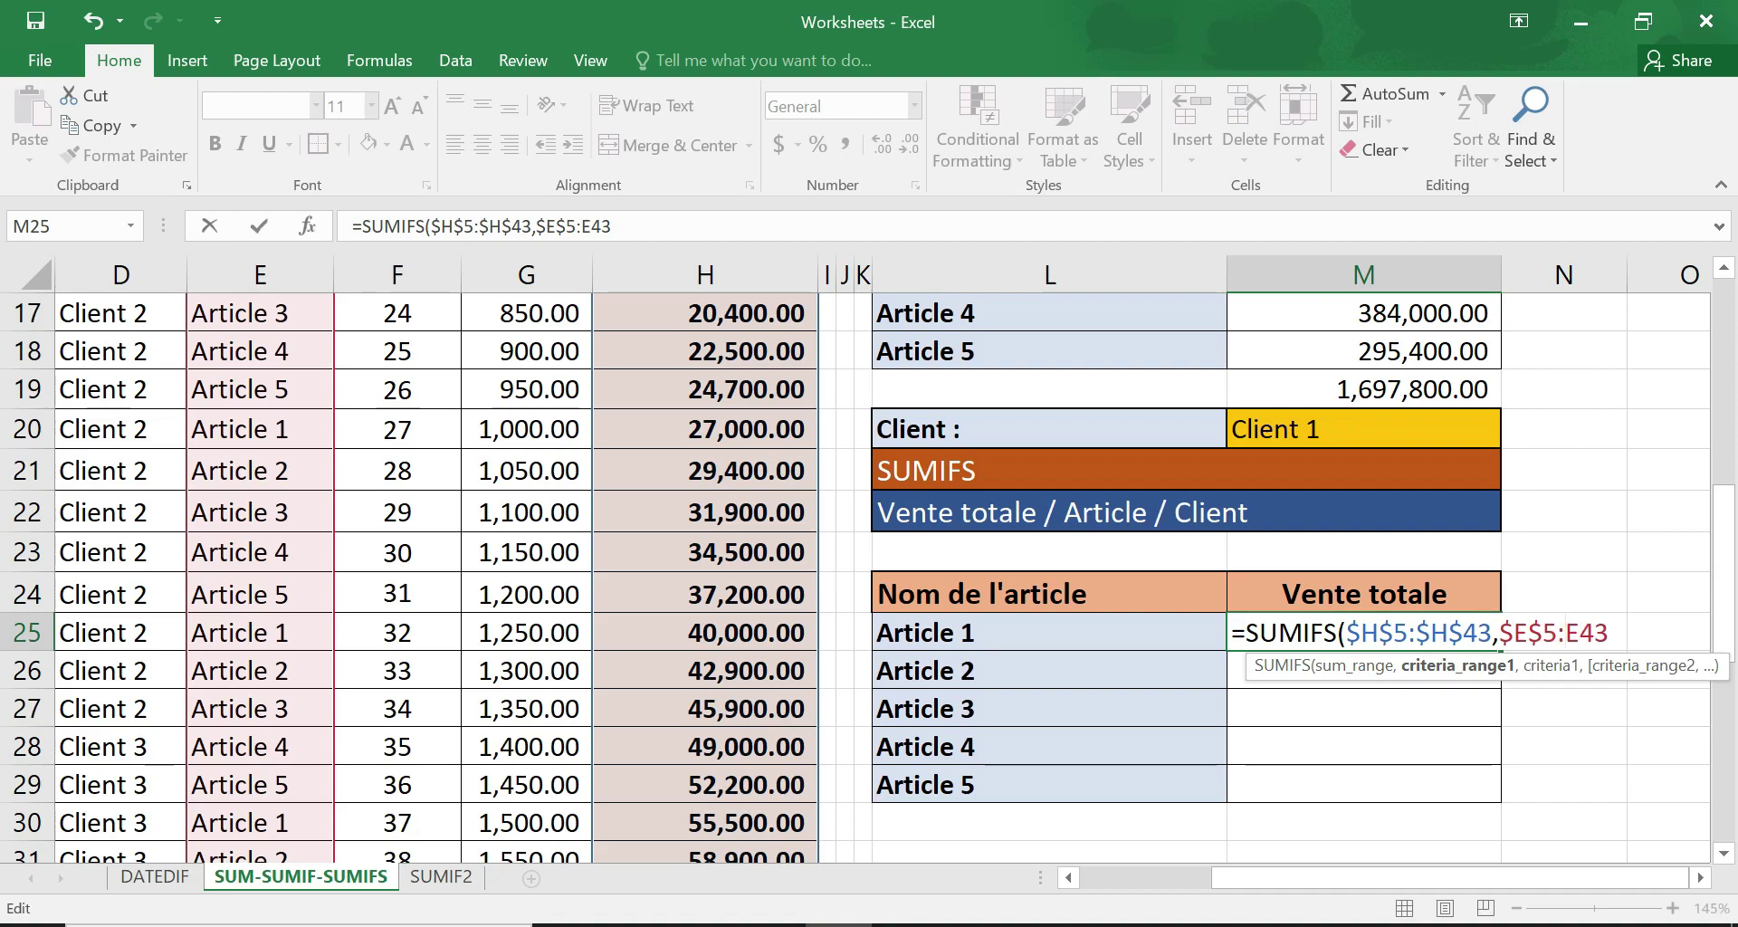
pyautogui.write('$')
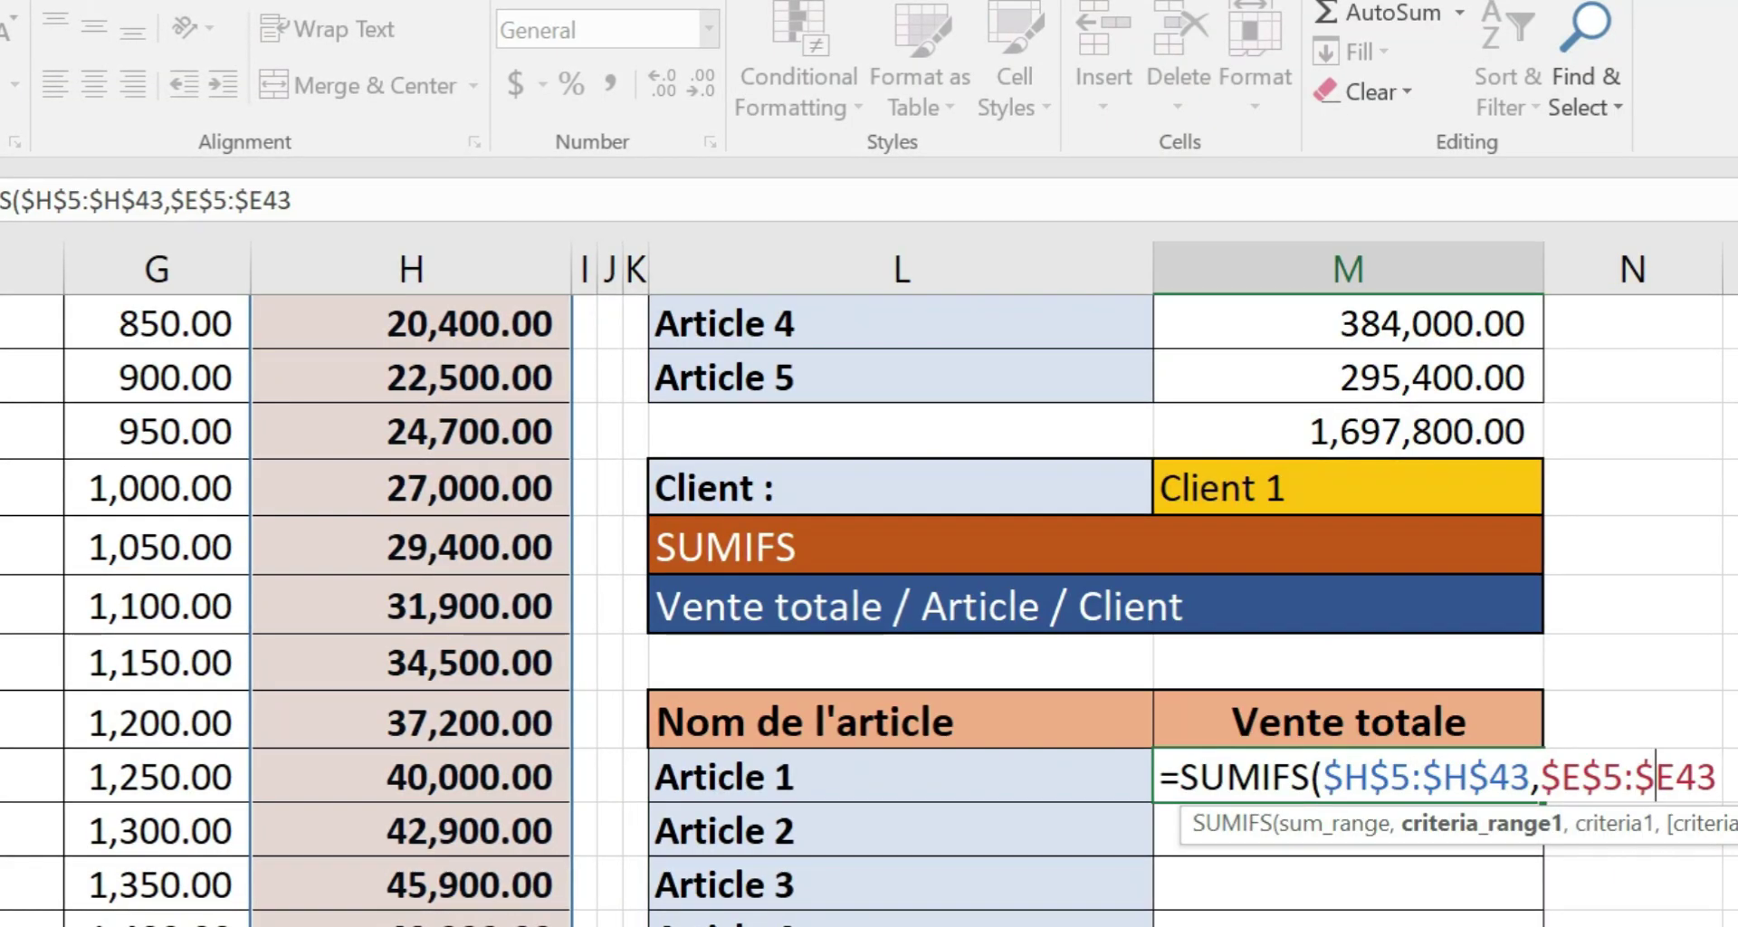
pyautogui.click(1676, 776)
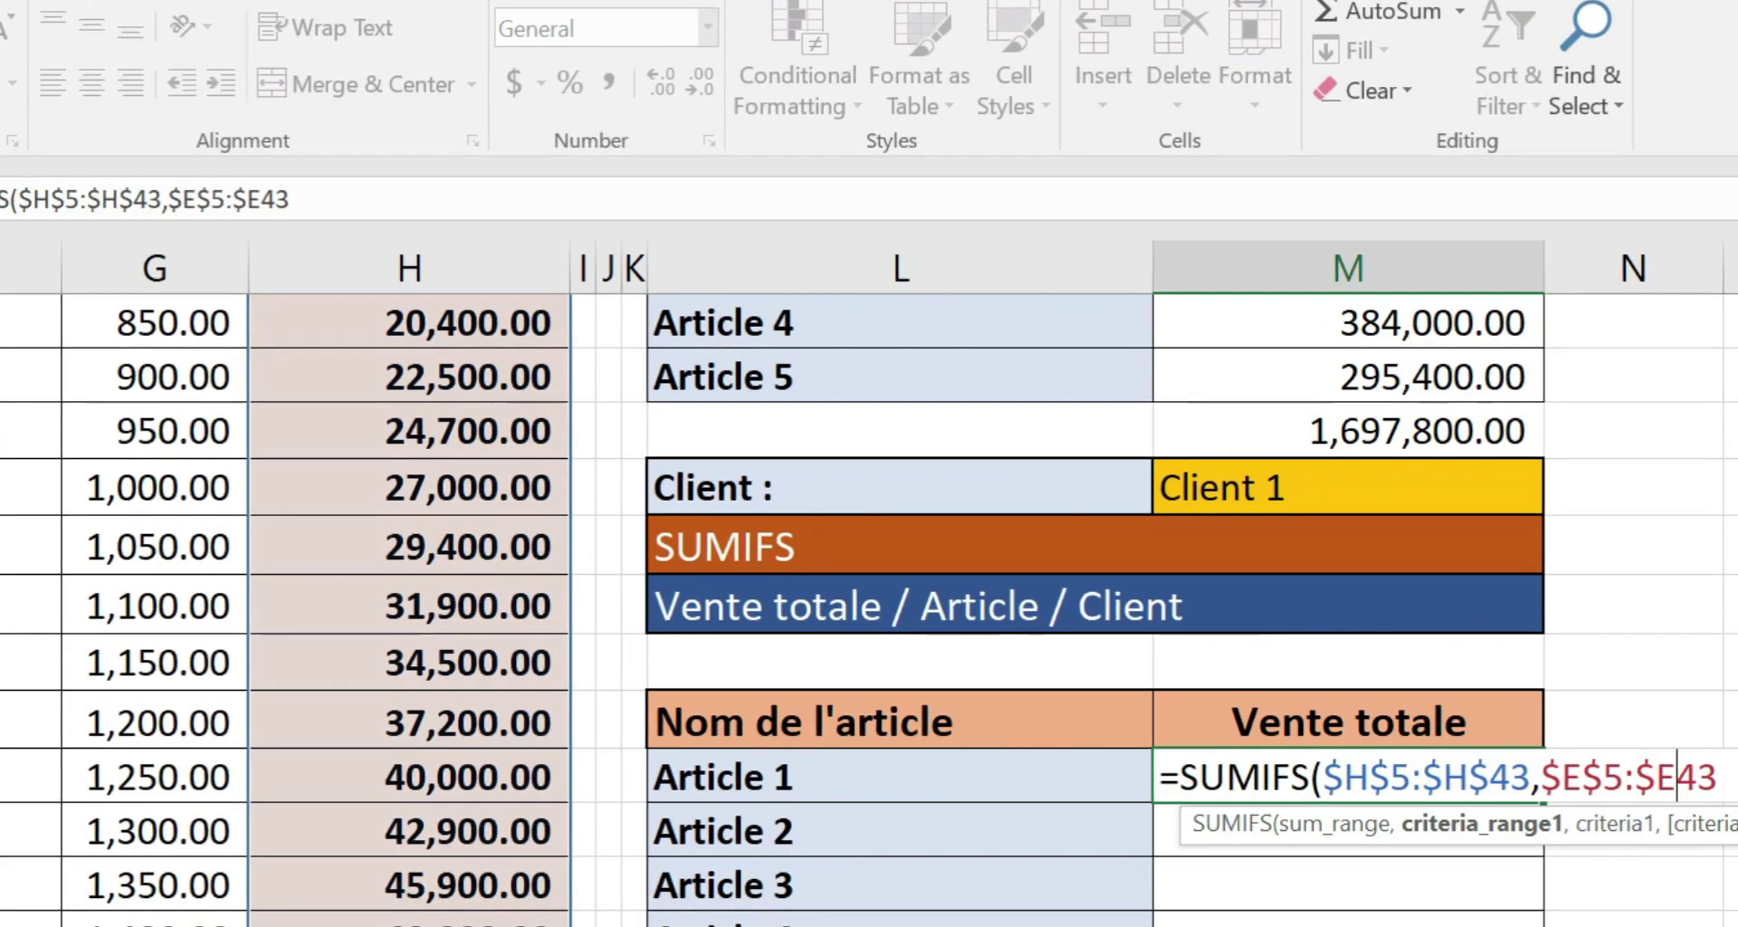
pyautogui.write('$')
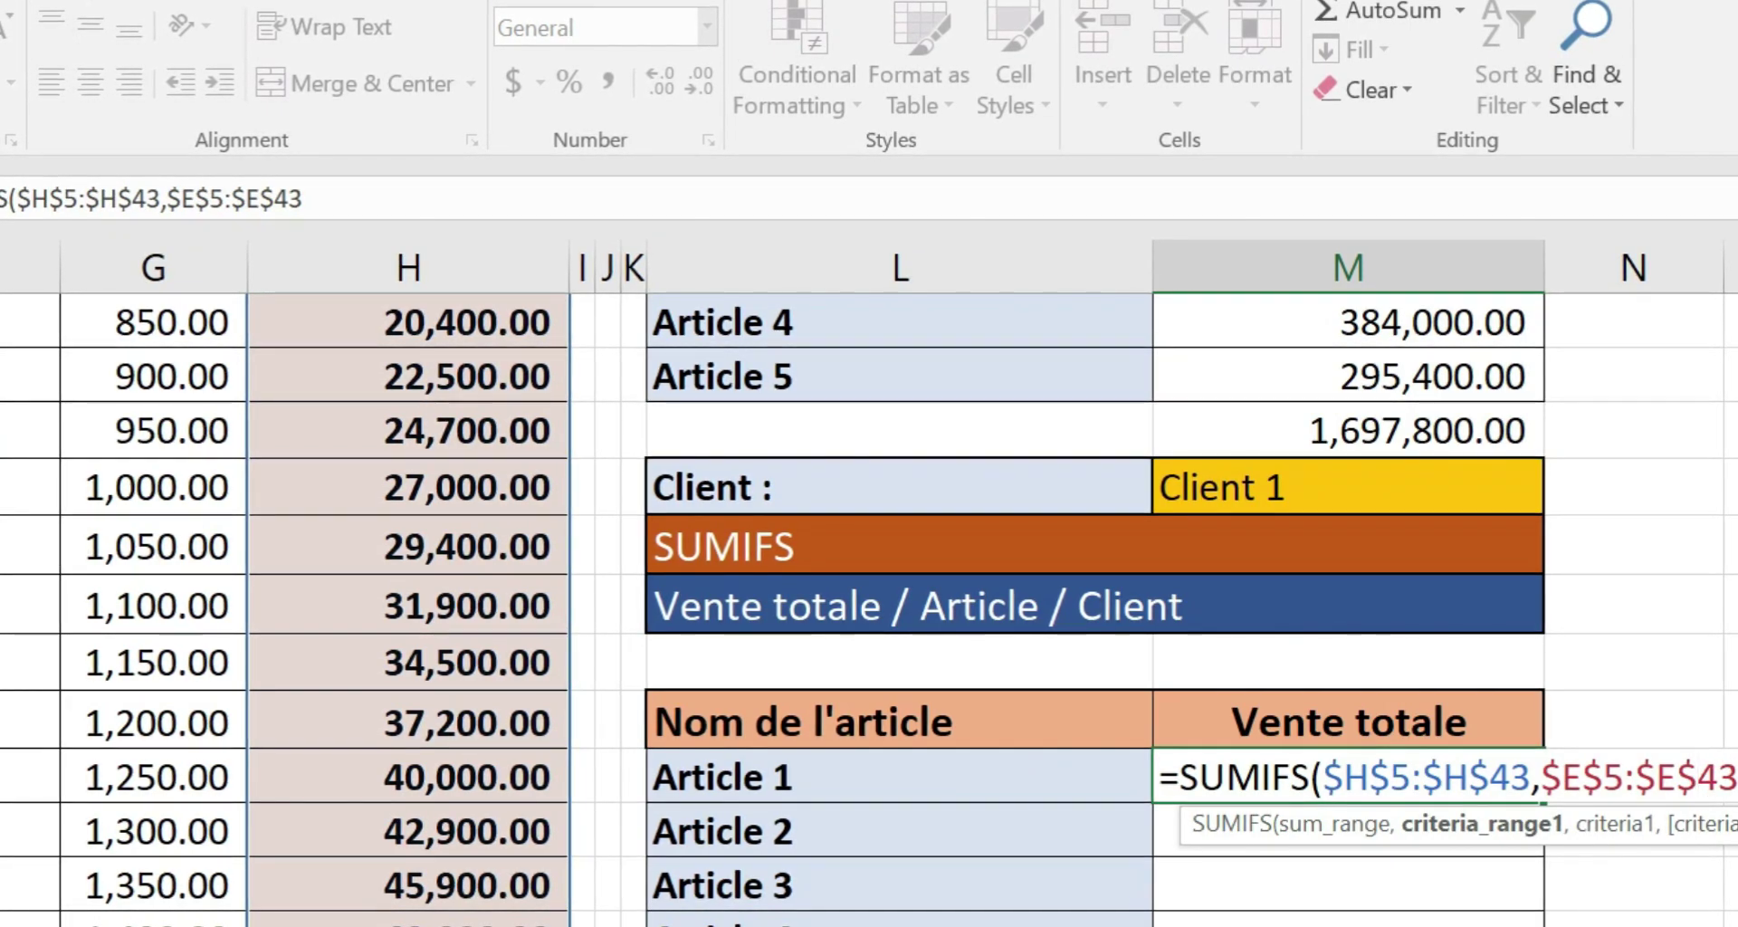
pyautogui.click(1737, 775)
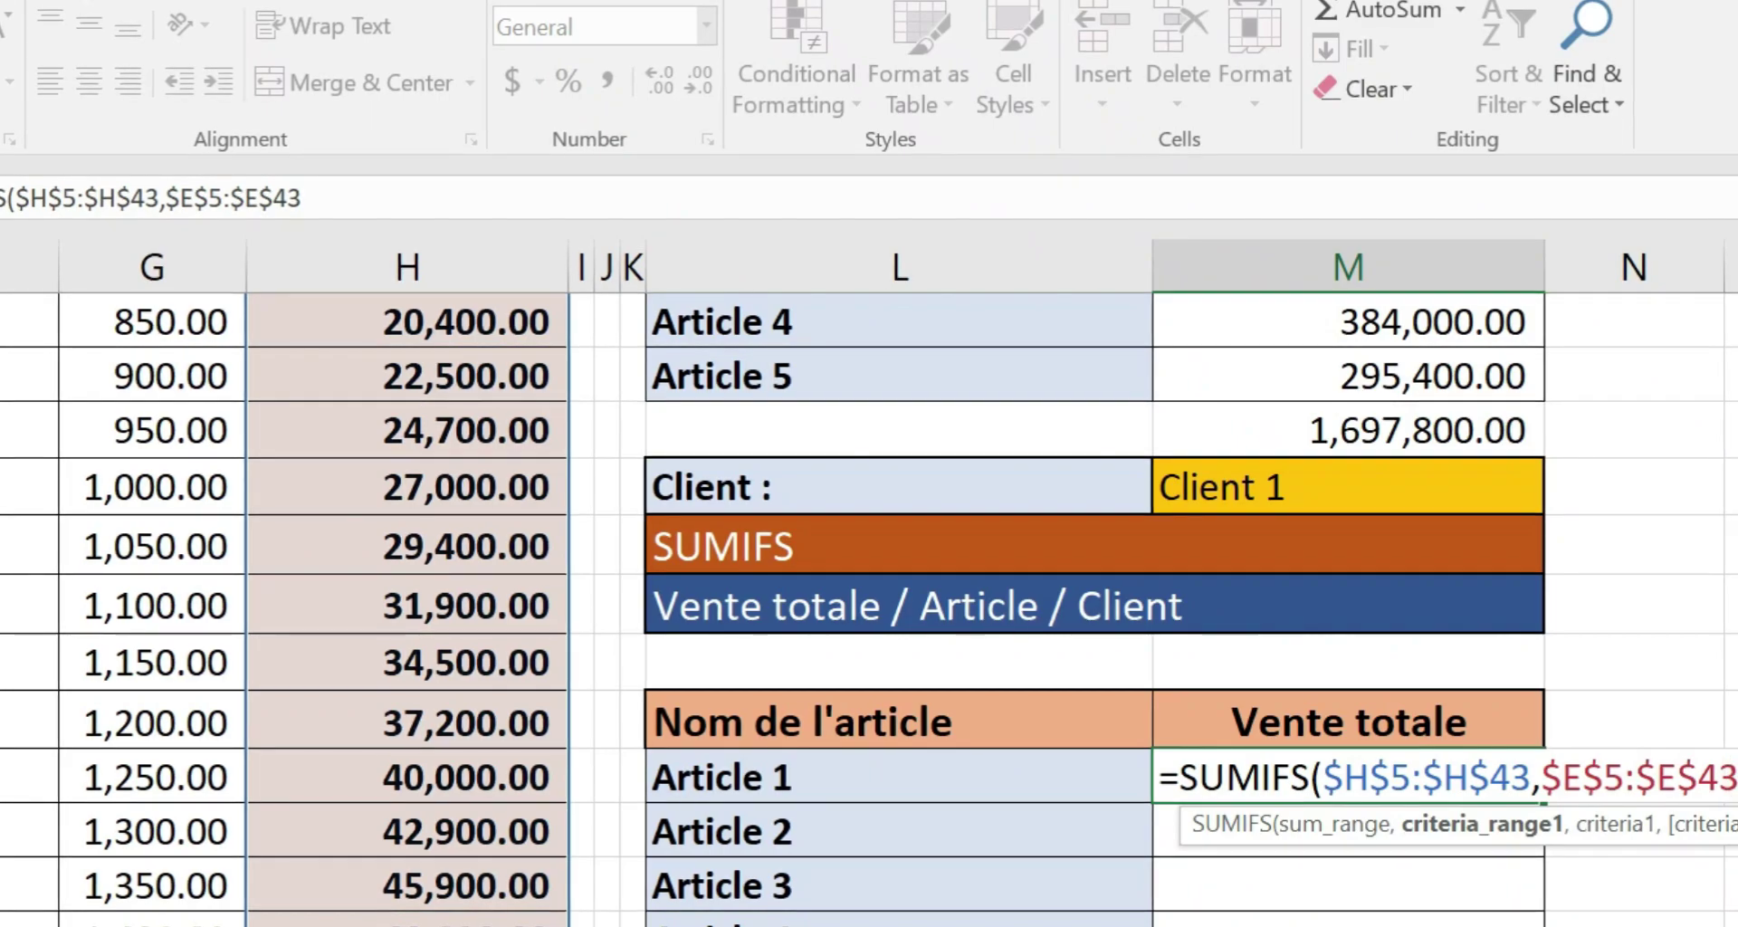
# - Set criteria1 to cell L25, the Article 1 name, and continue to the second criteria range
pyautogui.write(',')
pyautogui.click(916, 780)
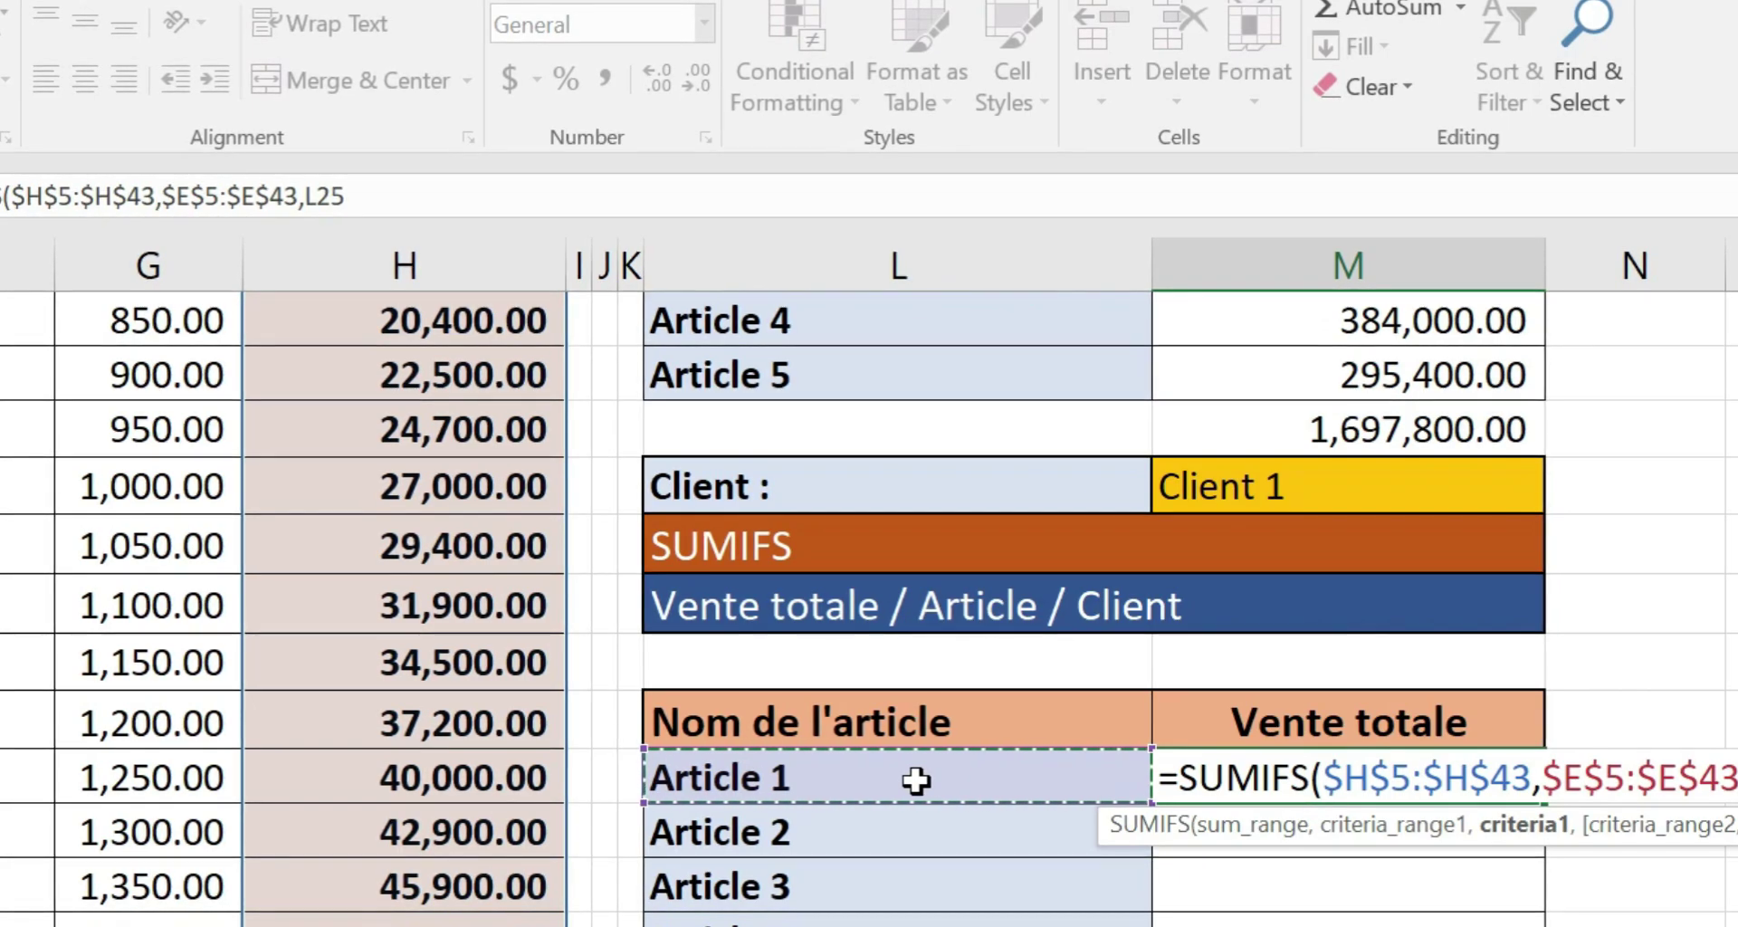
pyautogui.write(',')
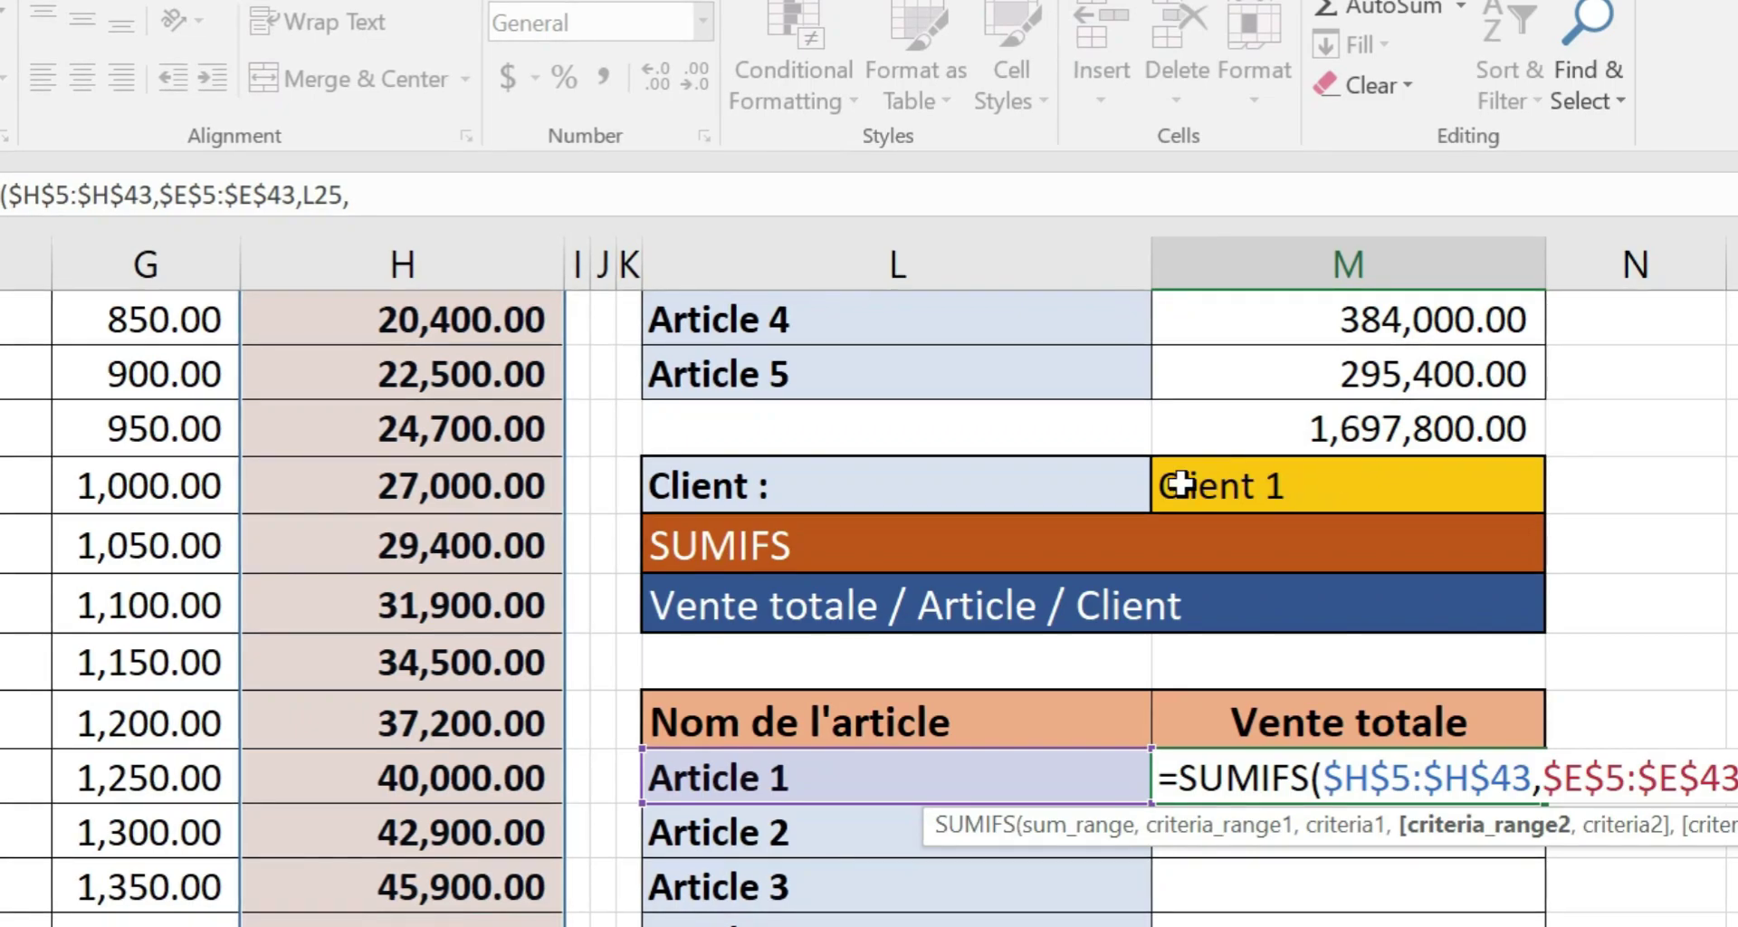
# - Set criteria_range2 to the Client column cells D5:D43 of the sales database
pyautogui.hscroll(-3, 718, 806)
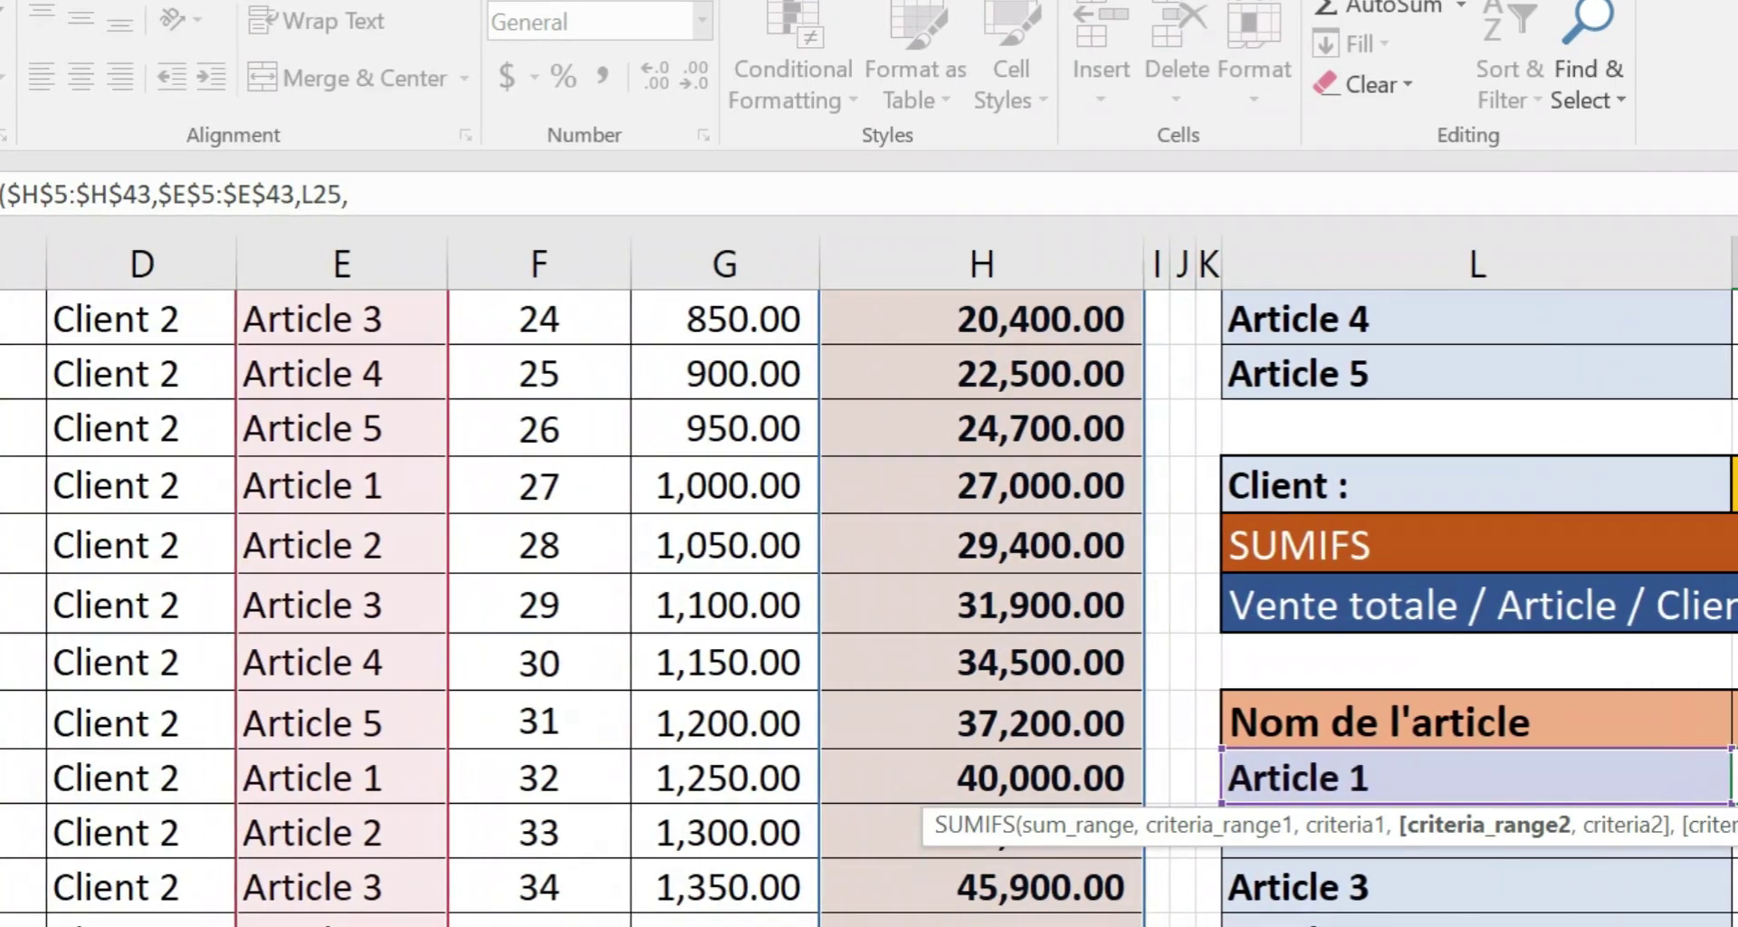
pyautogui.scroll(6, 717, 807)
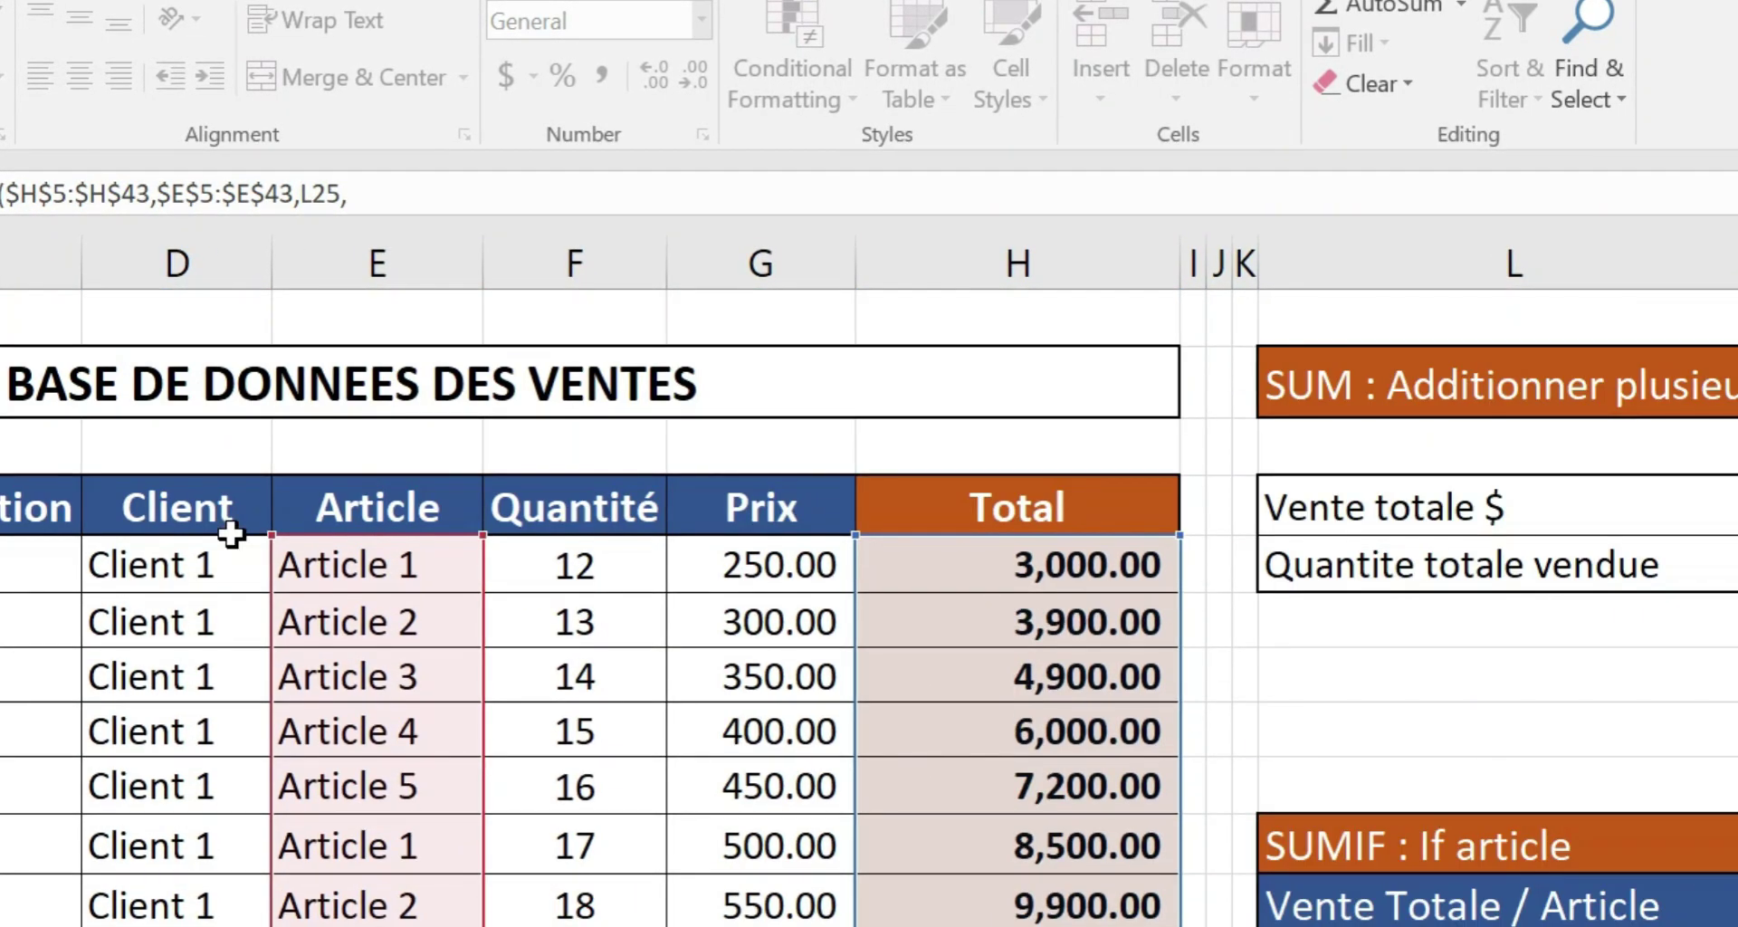
pyautogui.moveTo(231, 566); pyautogui.dragTo(181, 923)
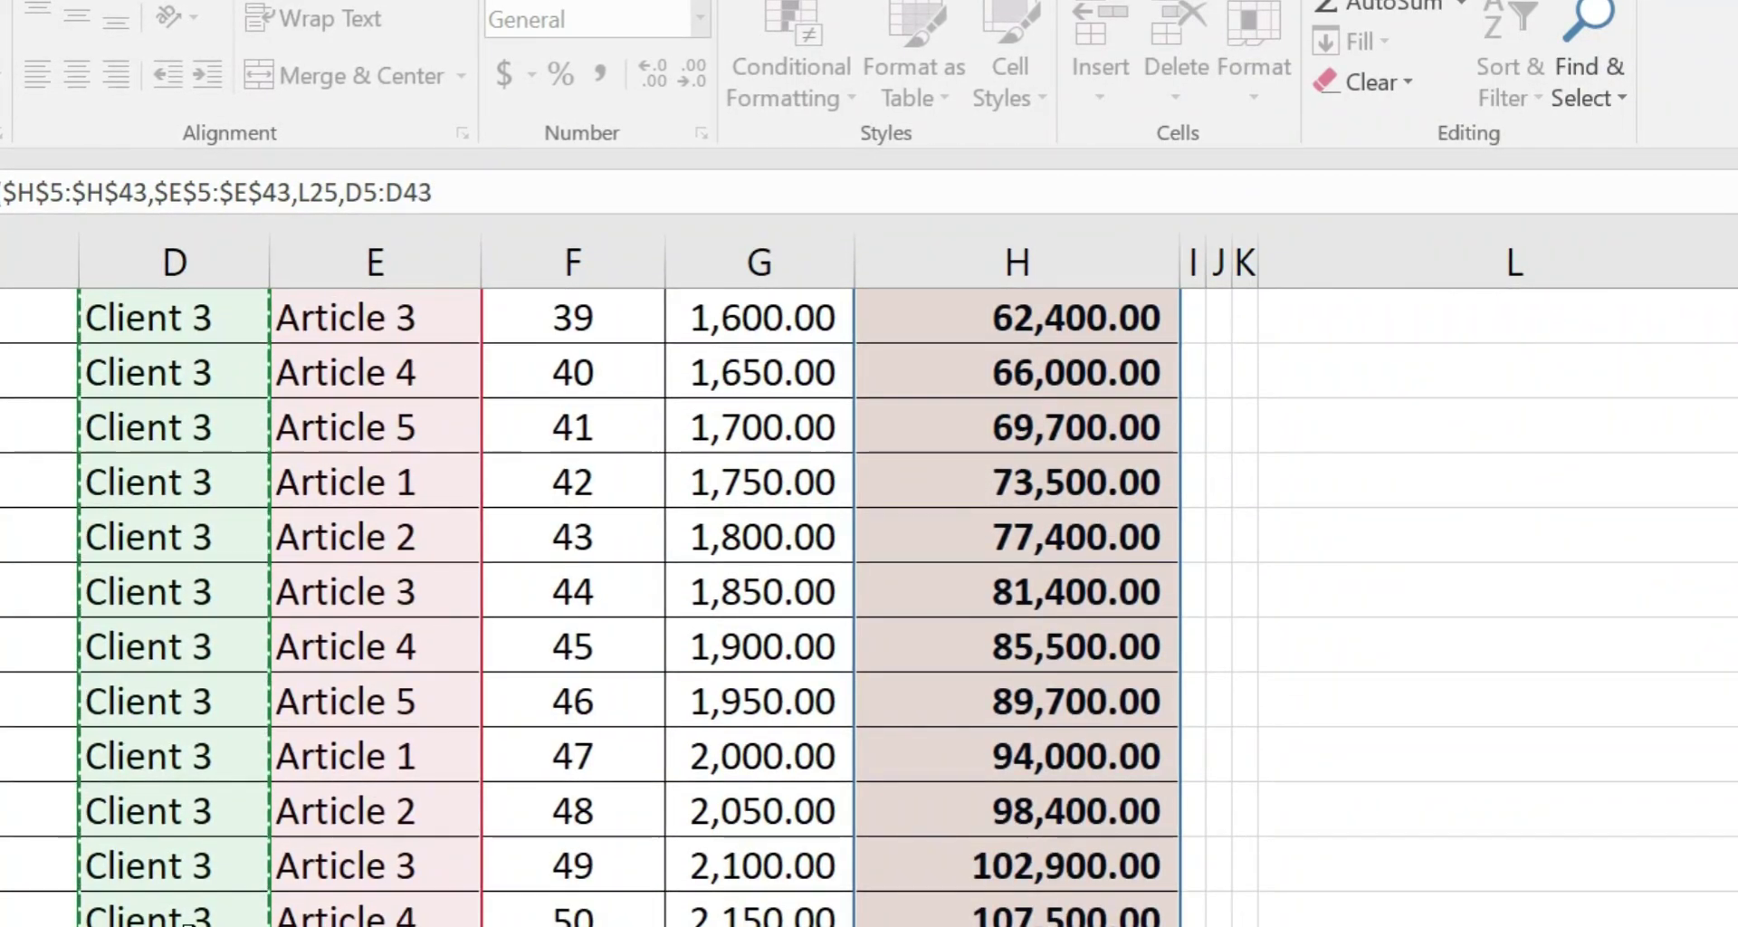
# - Make criteria_range2 in the M25 formula absolute as $D$5:$D$43 and move on to criteria2
pyautogui.hscroll(3, 869, 579)
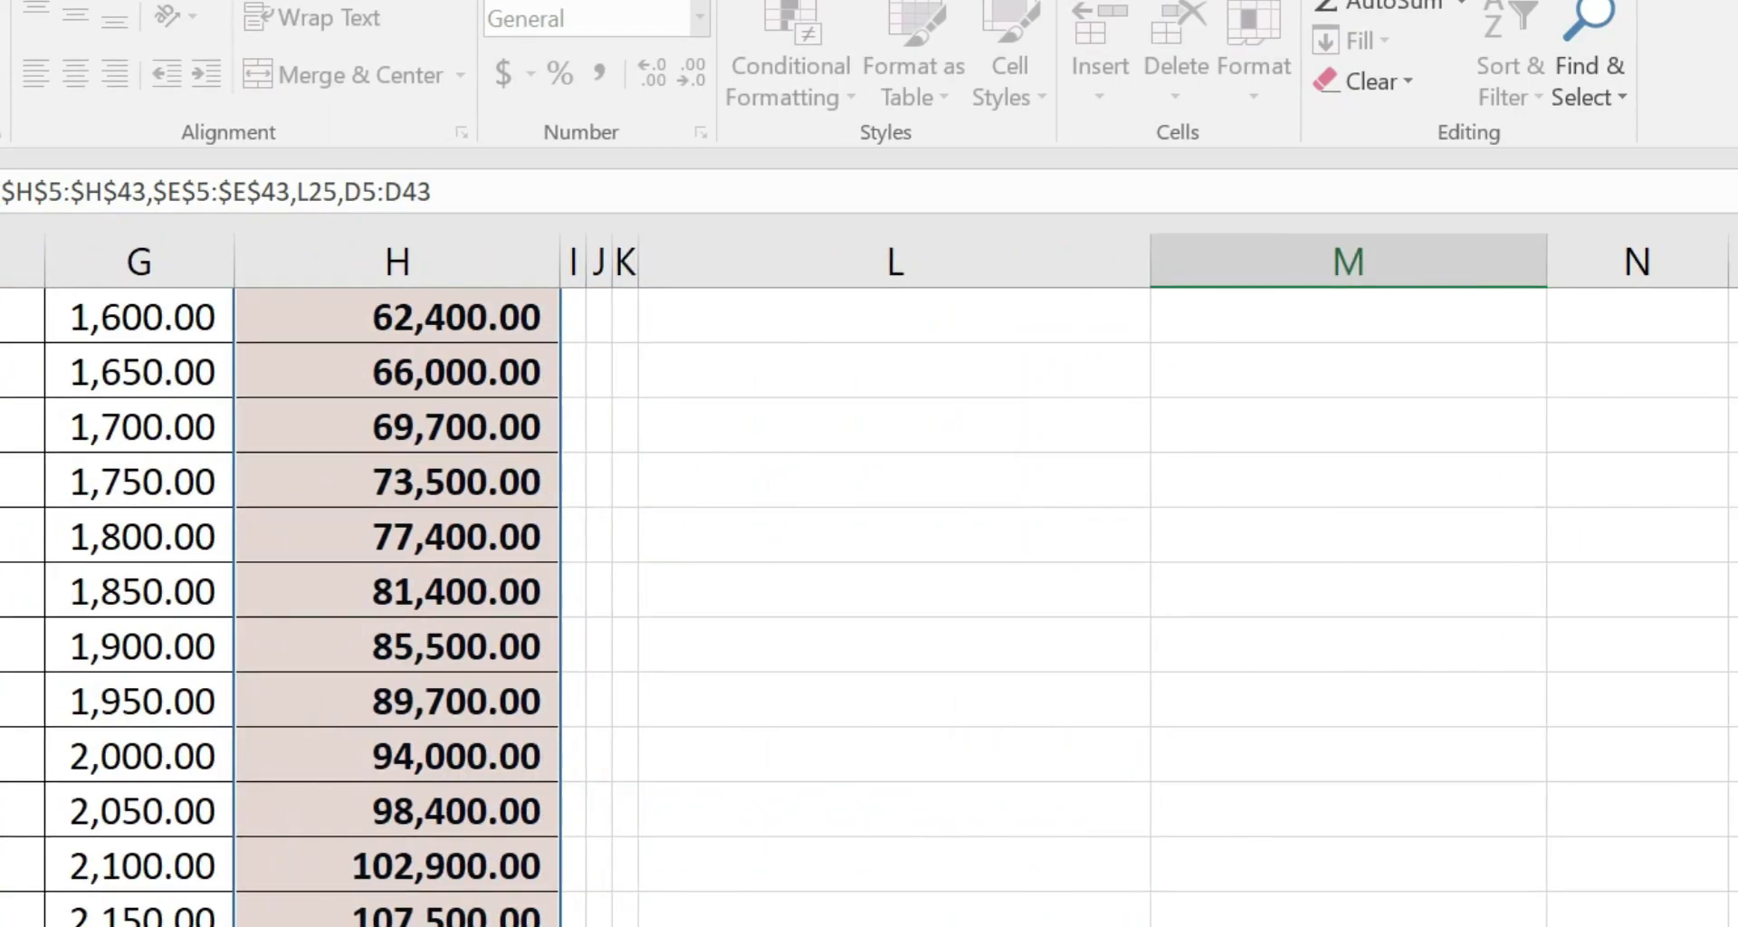
pyautogui.scroll(7, 868, 579)
pyautogui.scroll(-2, 869, 579)
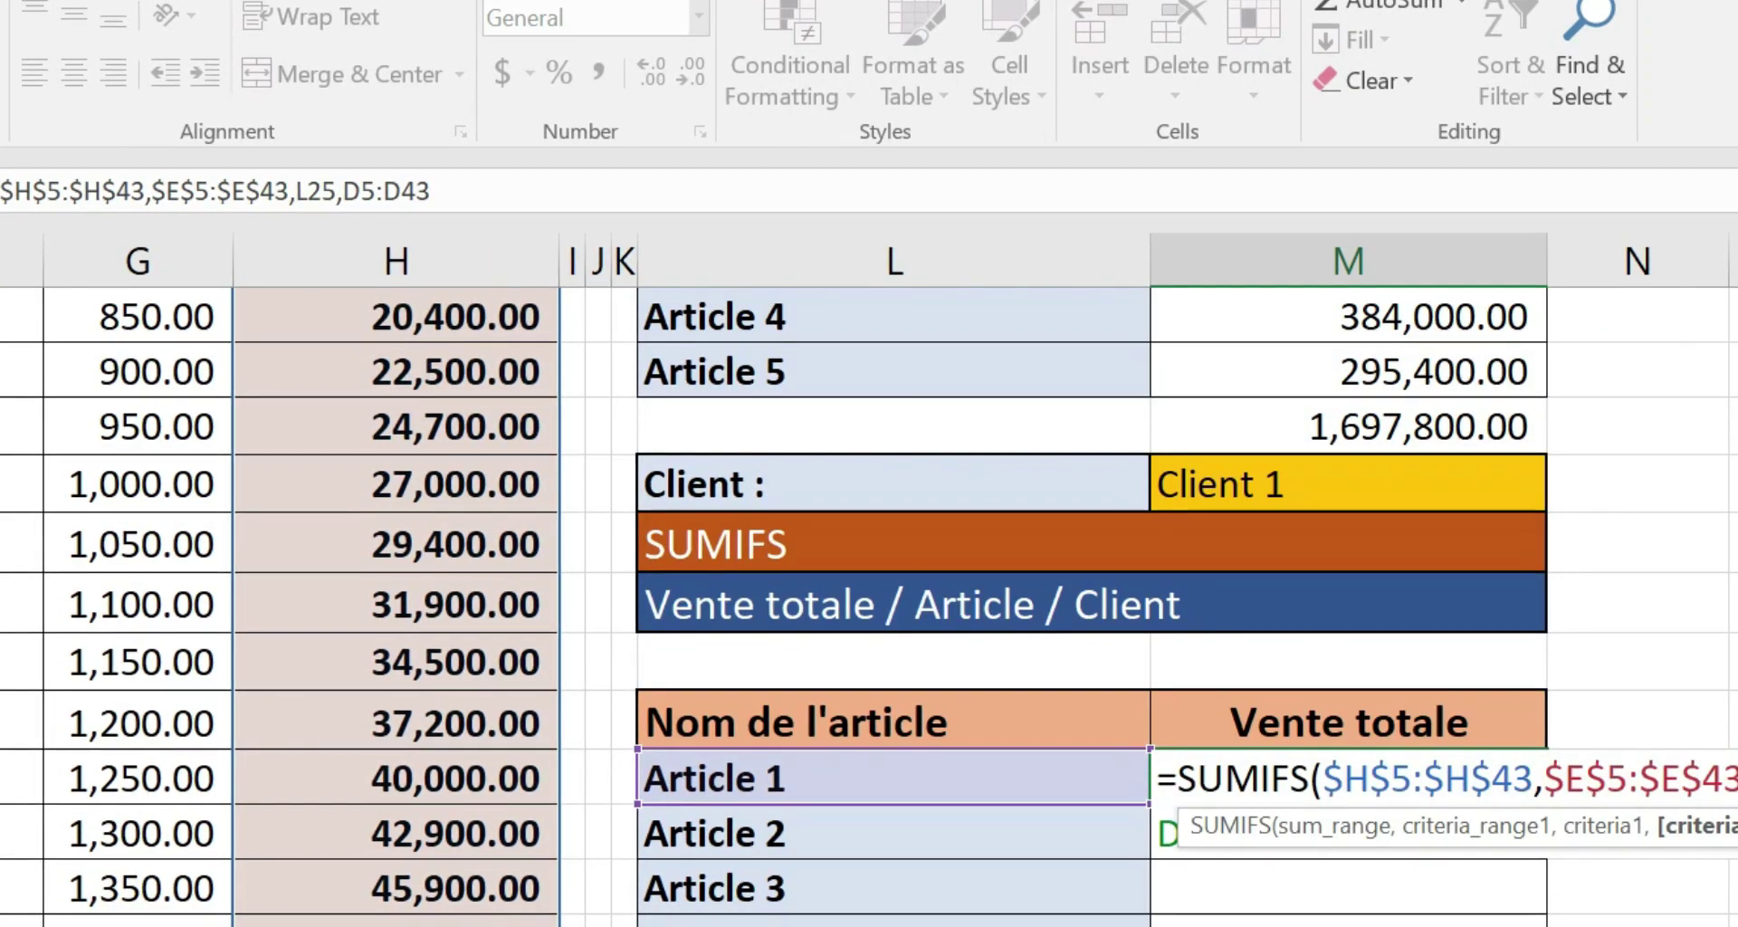
pyautogui.hscroll(5, 645, 893)
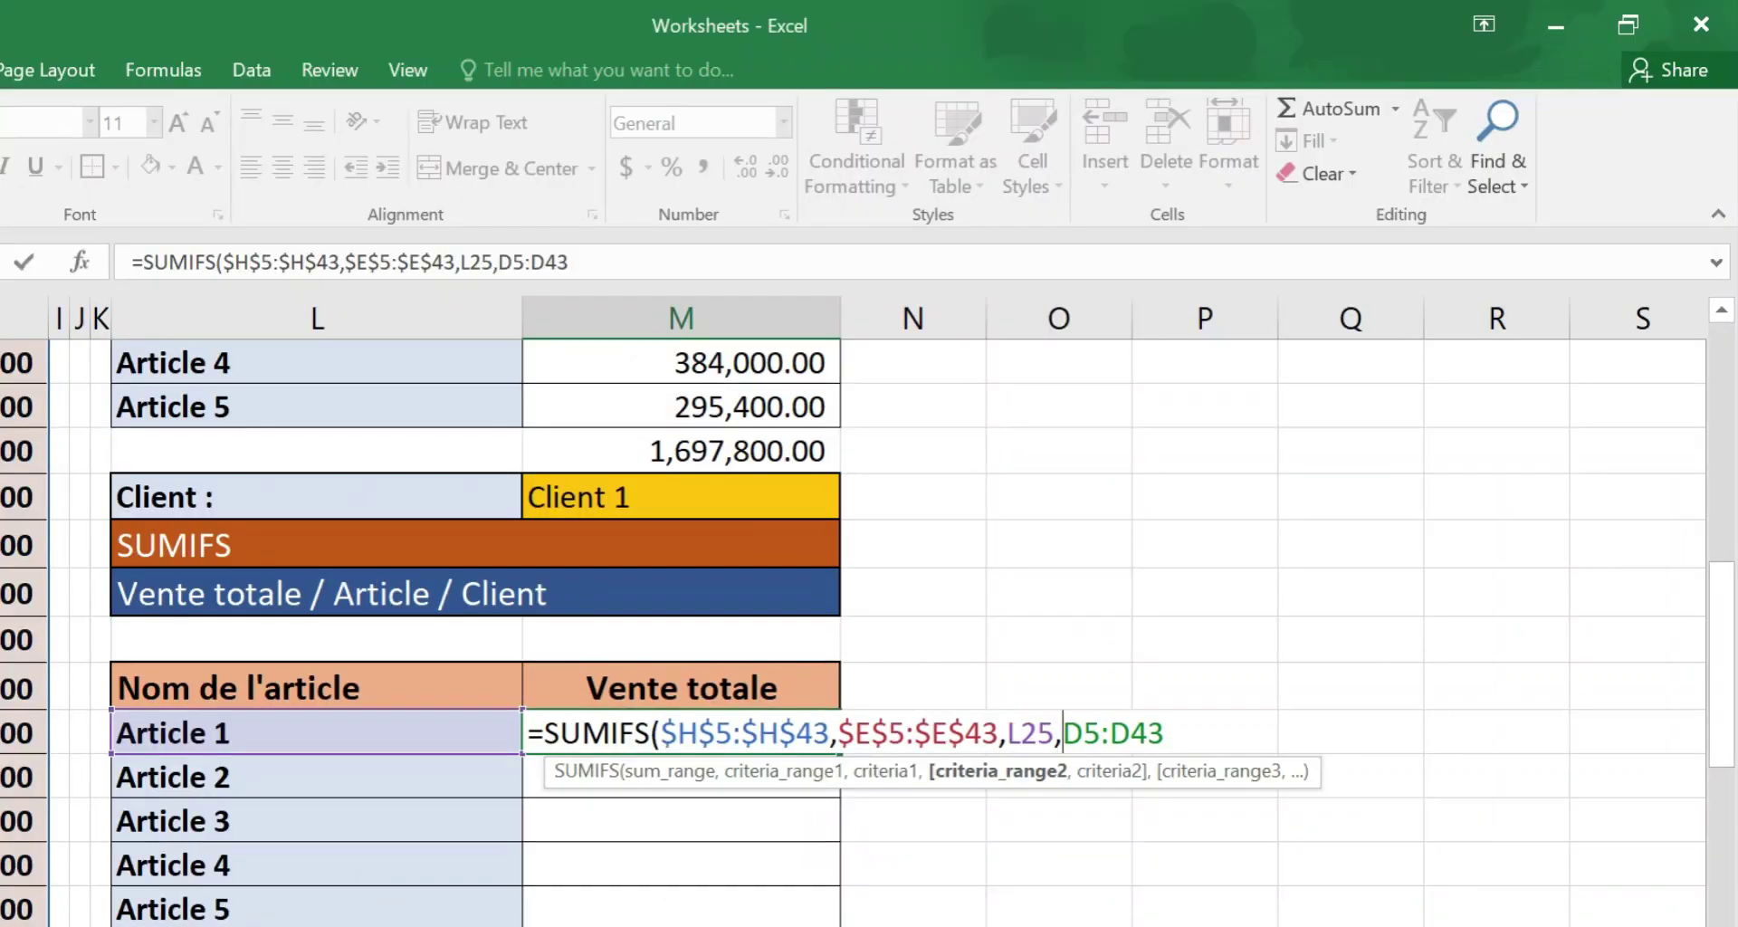
pyautogui.write('$')
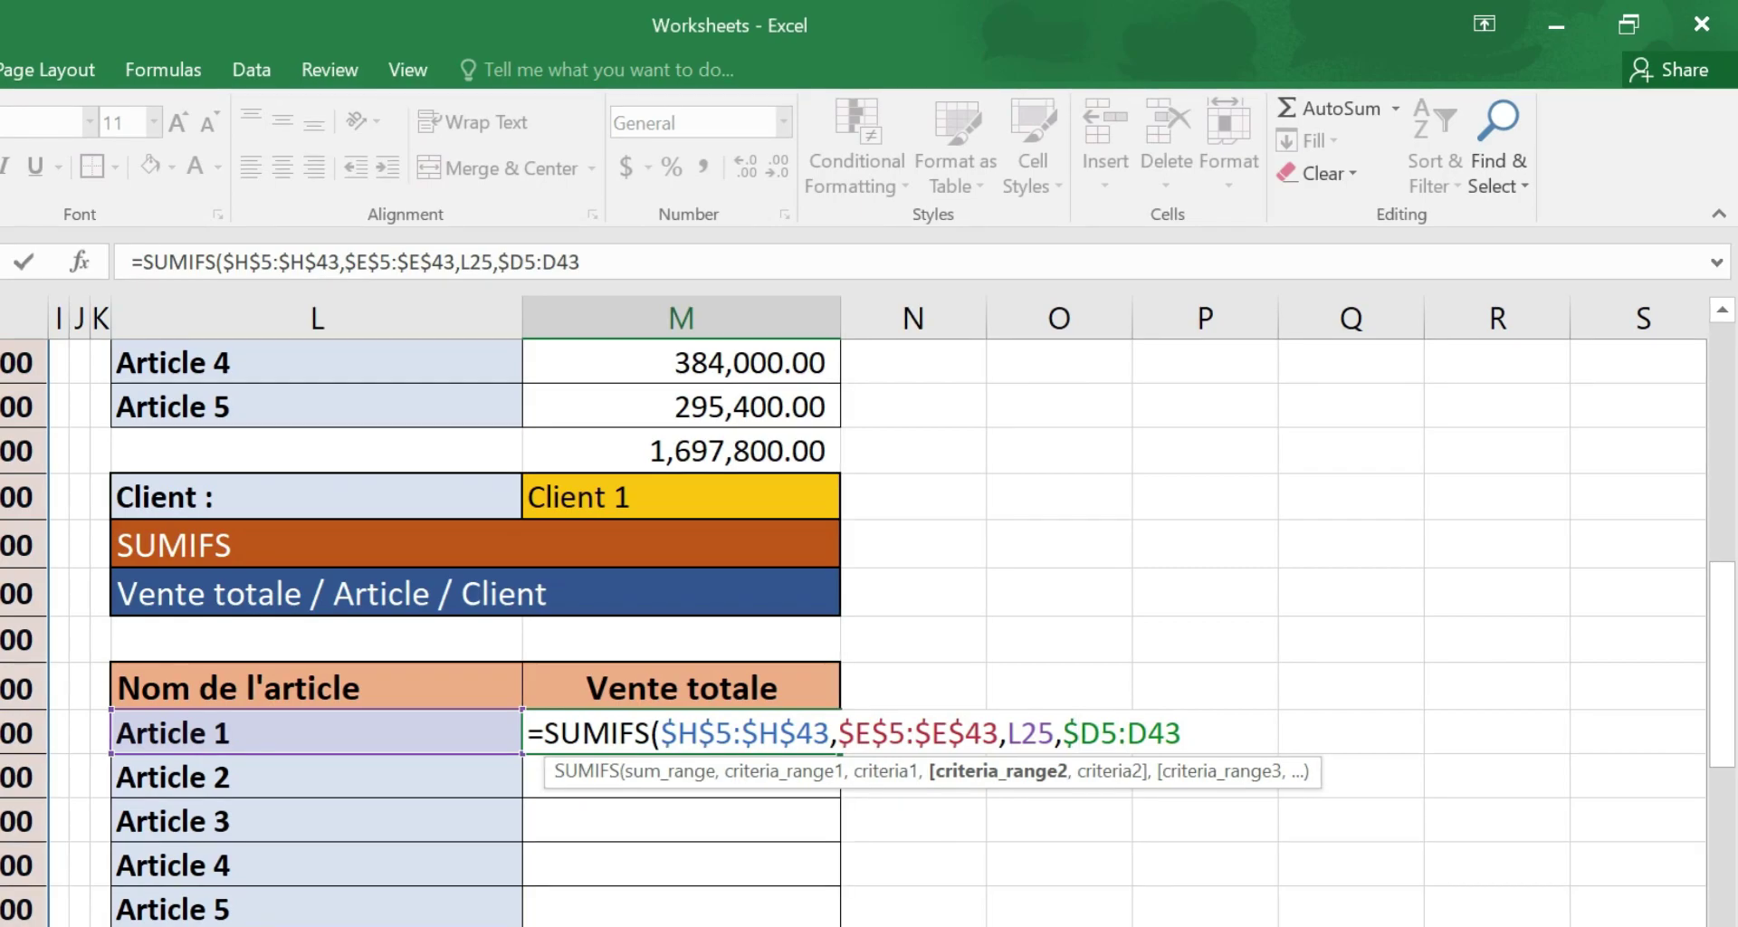
pyautogui.click(1096, 733)
pyautogui.write('$')
pyautogui.click(1142, 735)
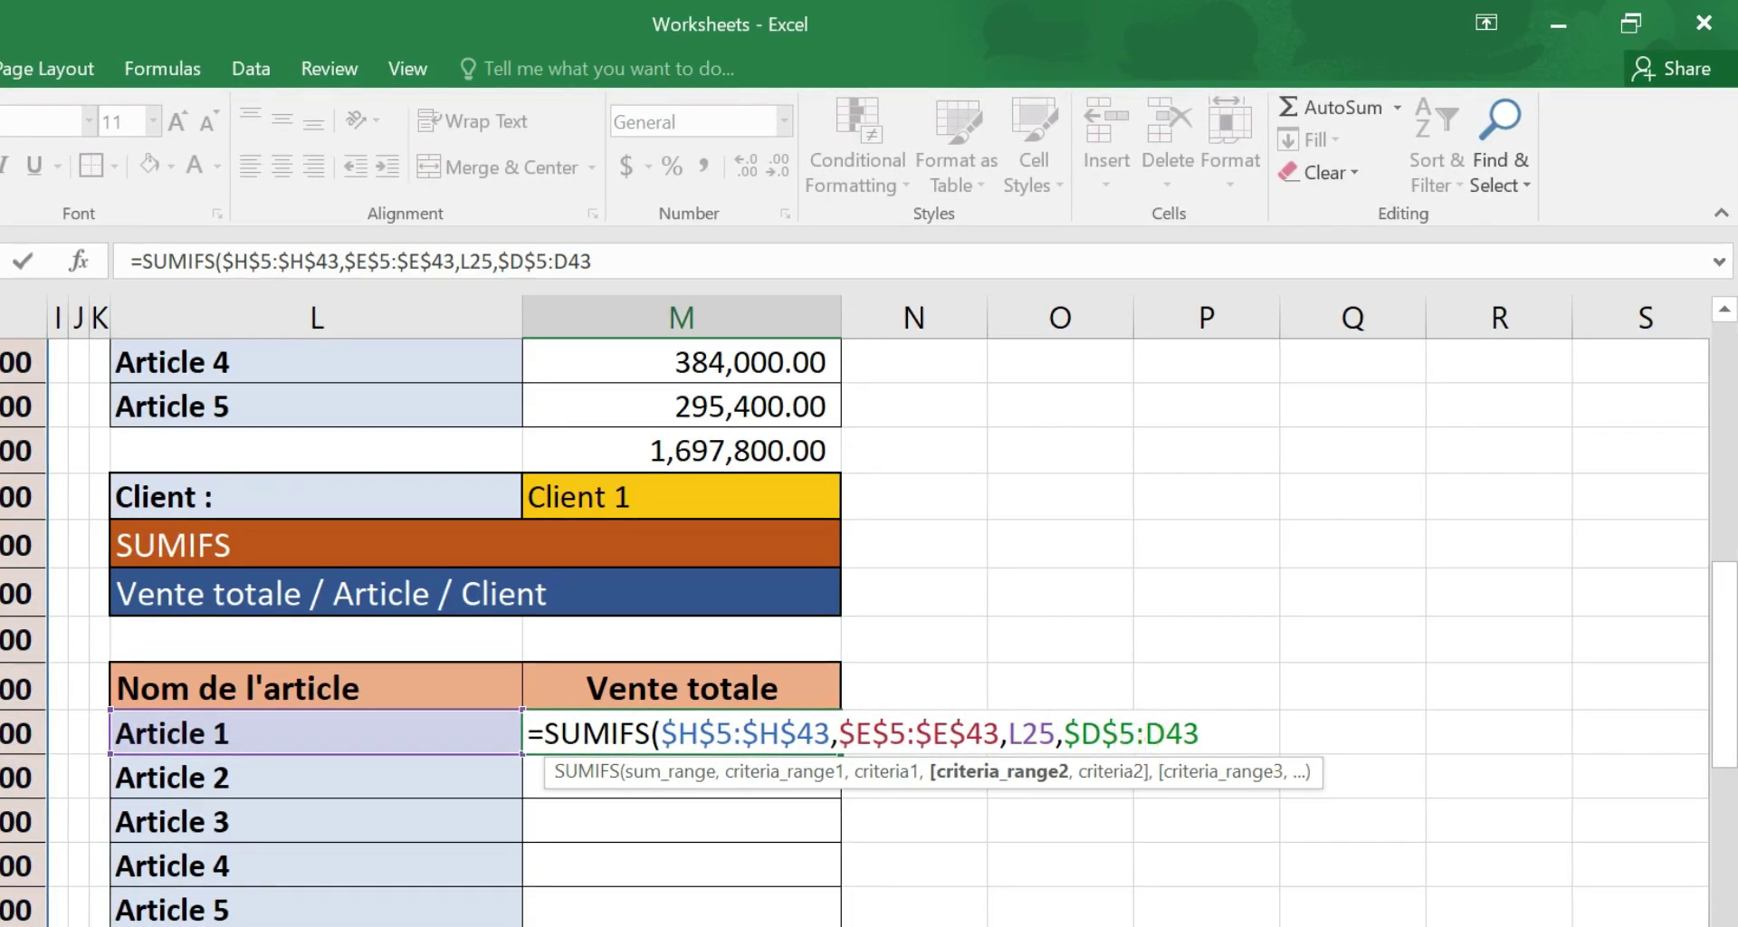
pyautogui.write('$')
pyautogui.click(1183, 735)
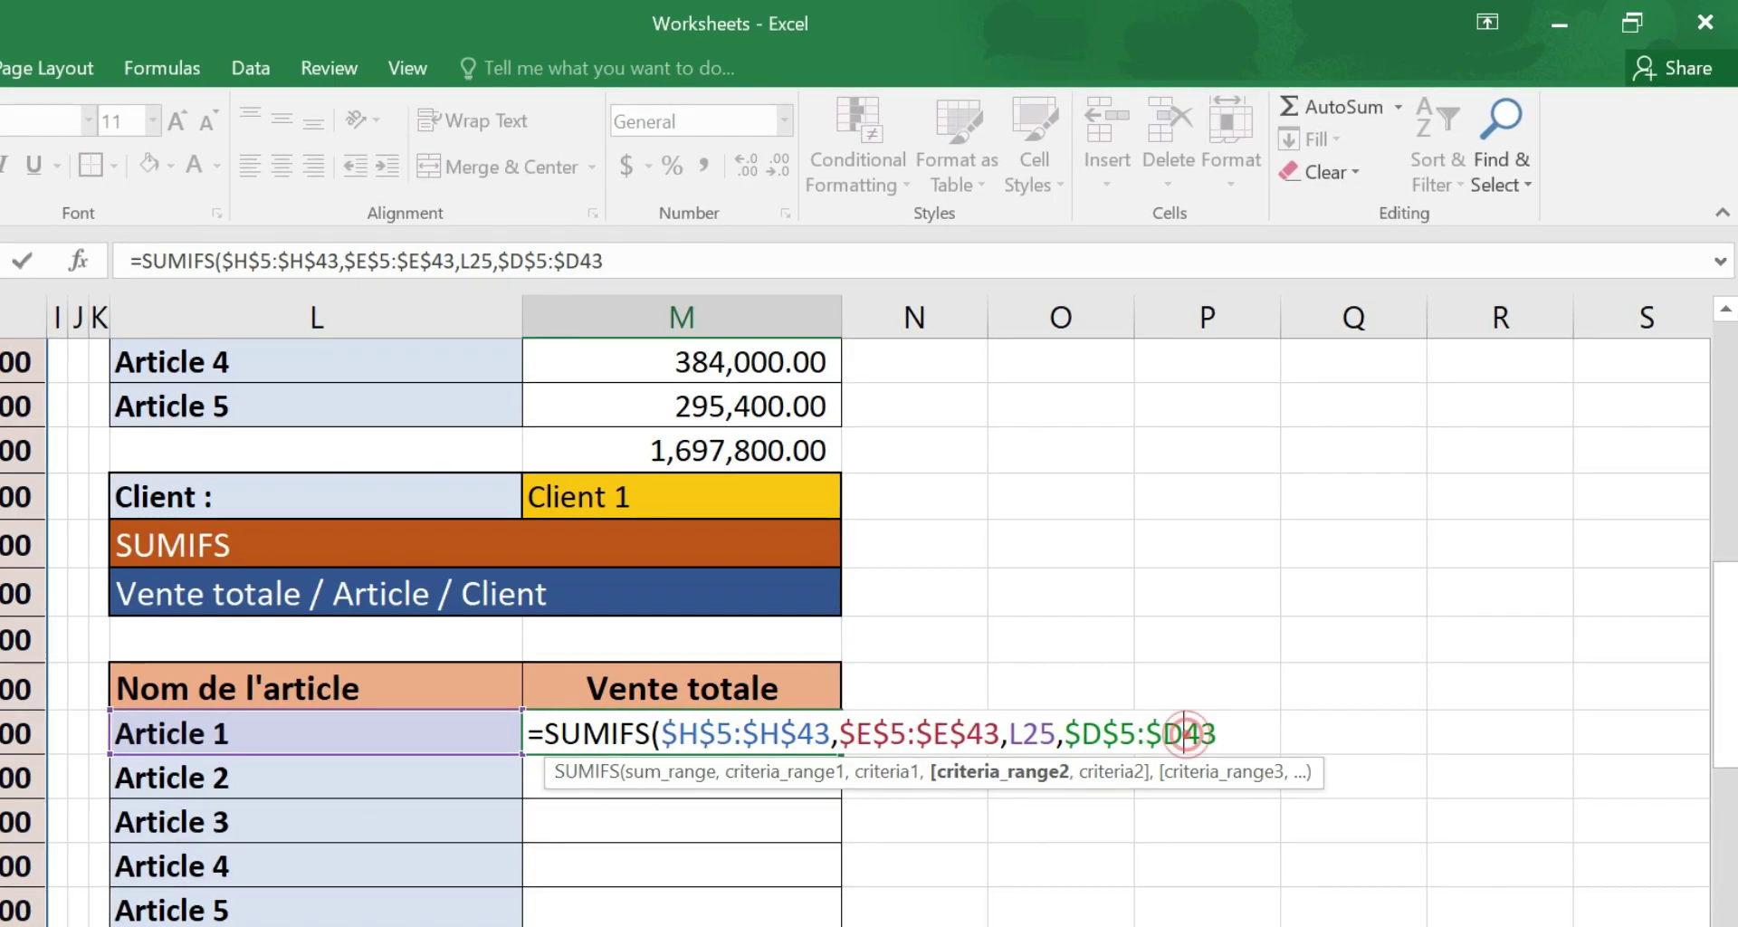
pyautogui.write('$')
pyautogui.click(1237, 731)
pyautogui.write(',')
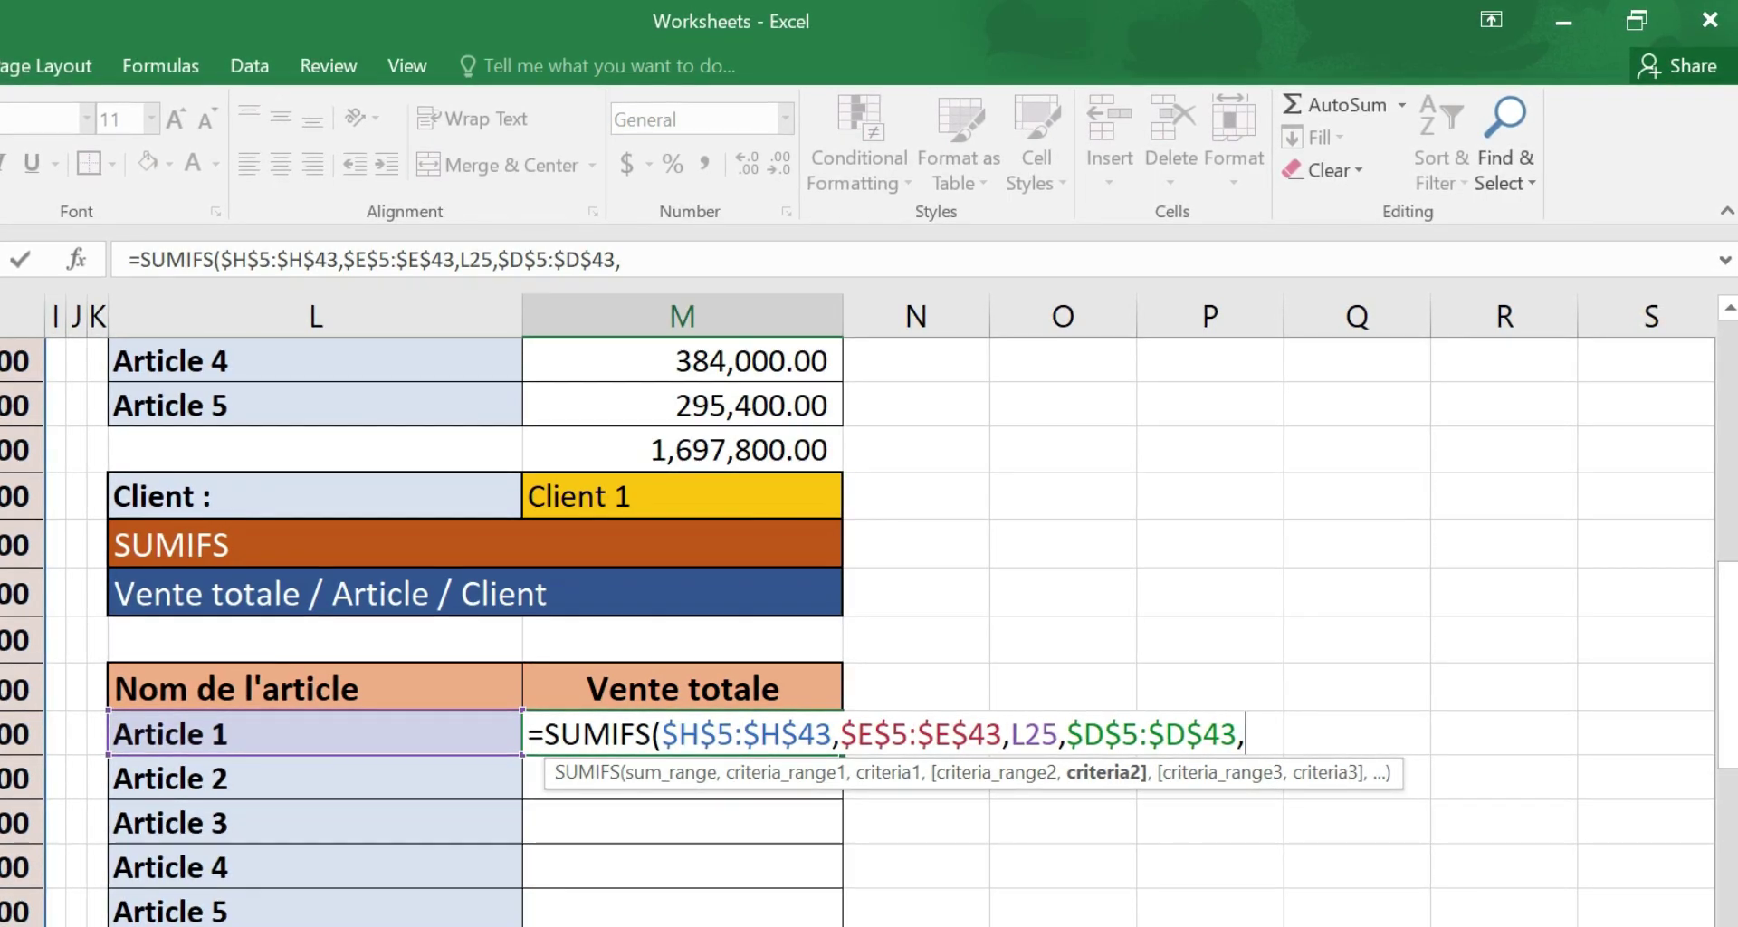
# - Set criteria2 to the selected client cell as the absolute reference $M$20 and enter the SUMIFS formula
pyautogui.click(678, 503)
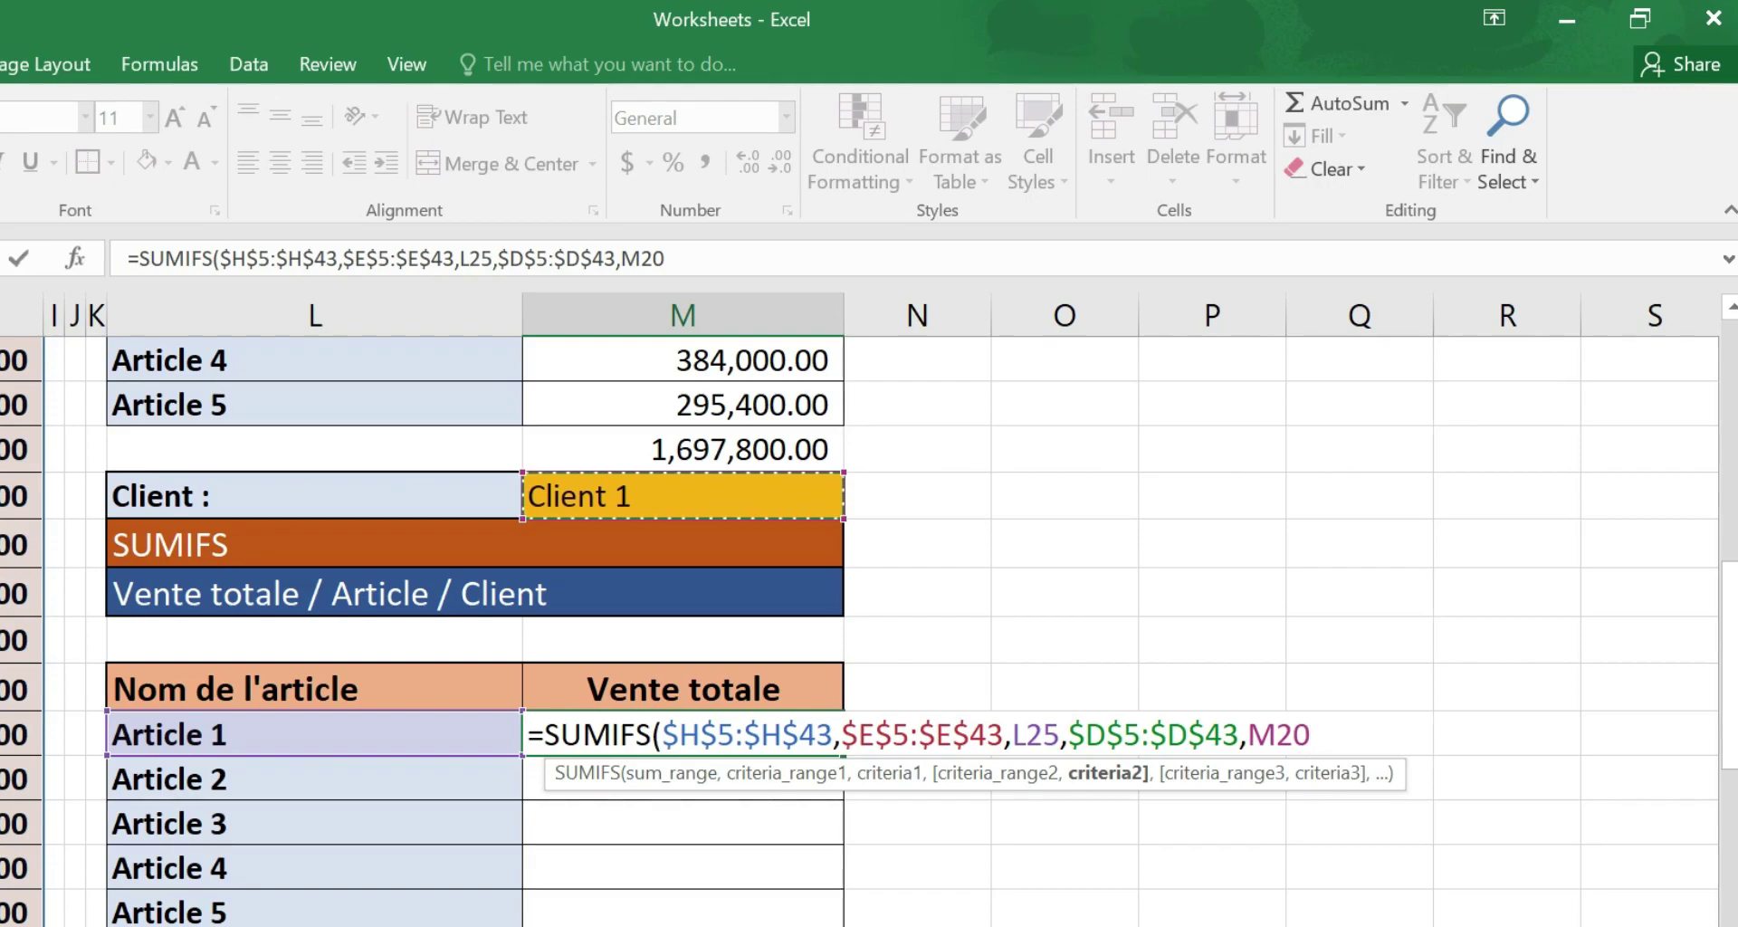
pyautogui.click(1250, 731)
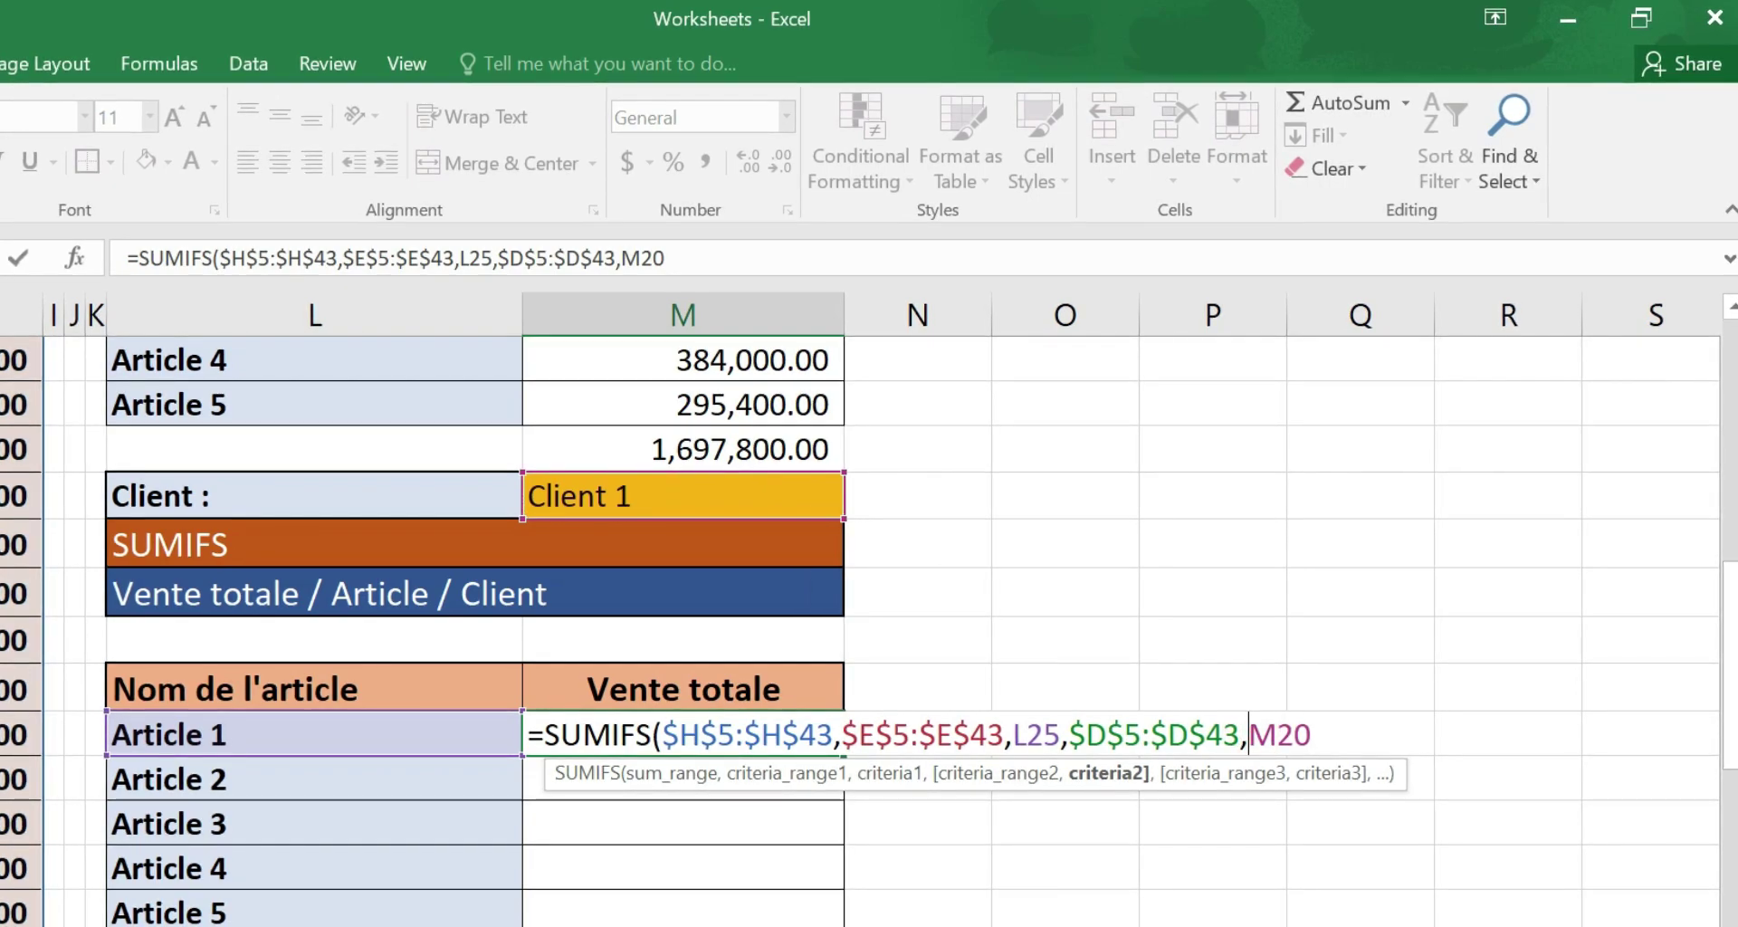
pyautogui.write('$')
pyautogui.click(1292, 734)
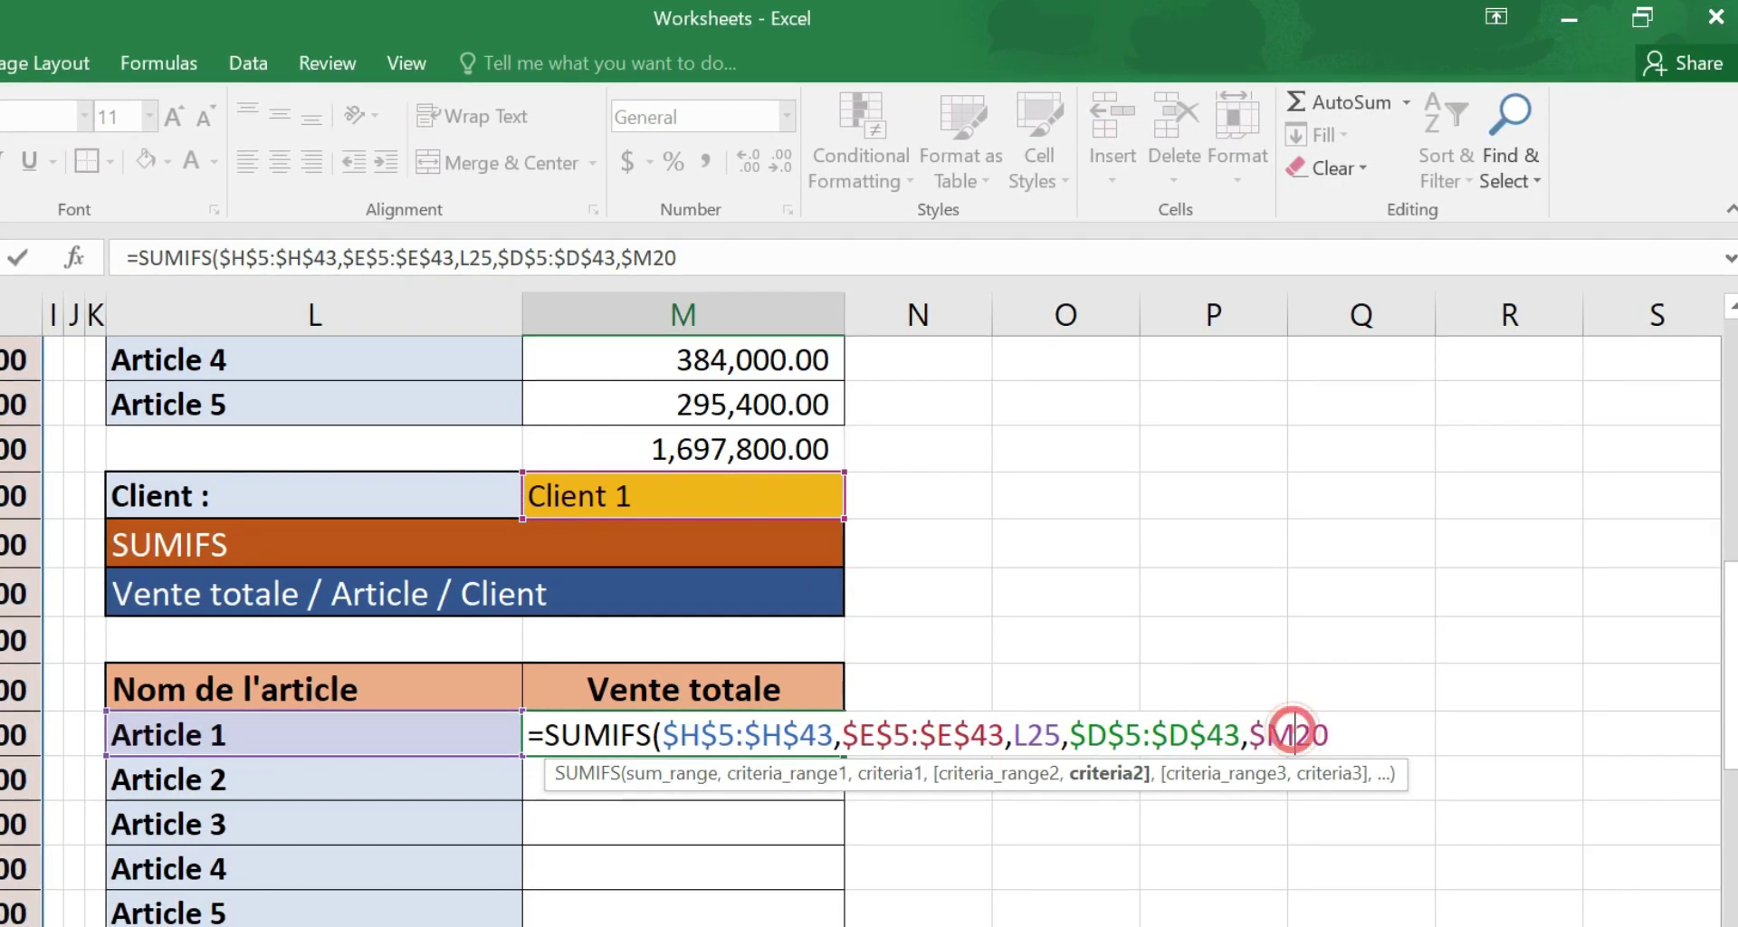
pyautogui.write('$')
pyautogui.click(1371, 734)
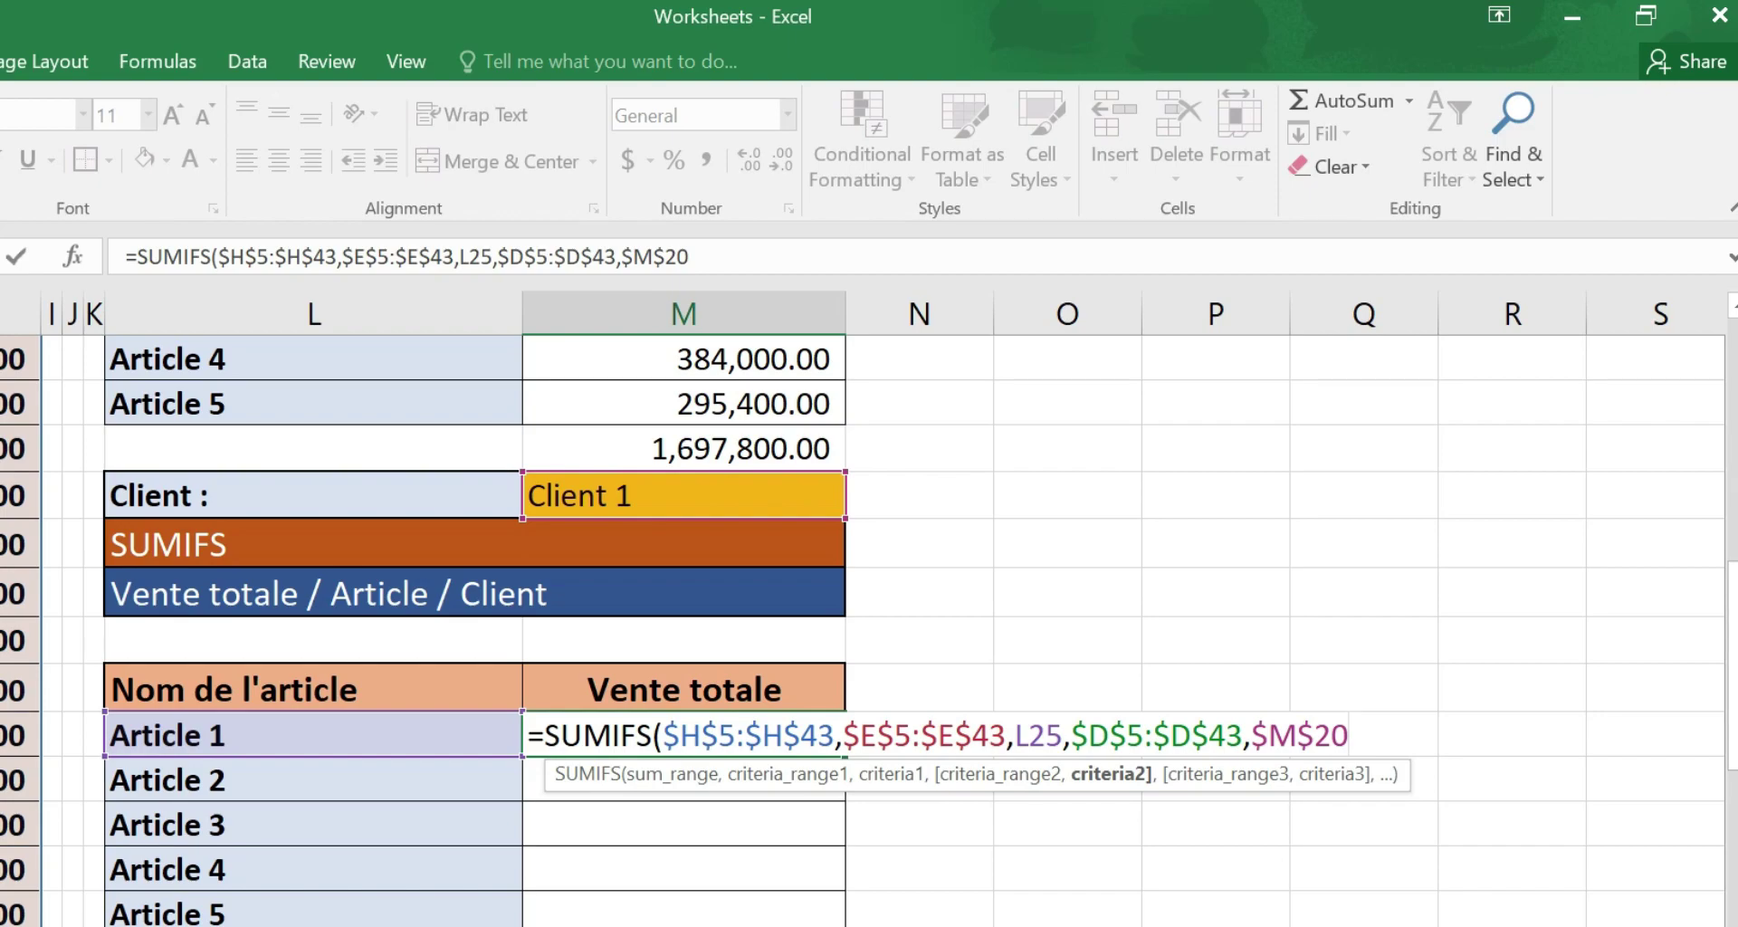
pyautogui.press('Return')
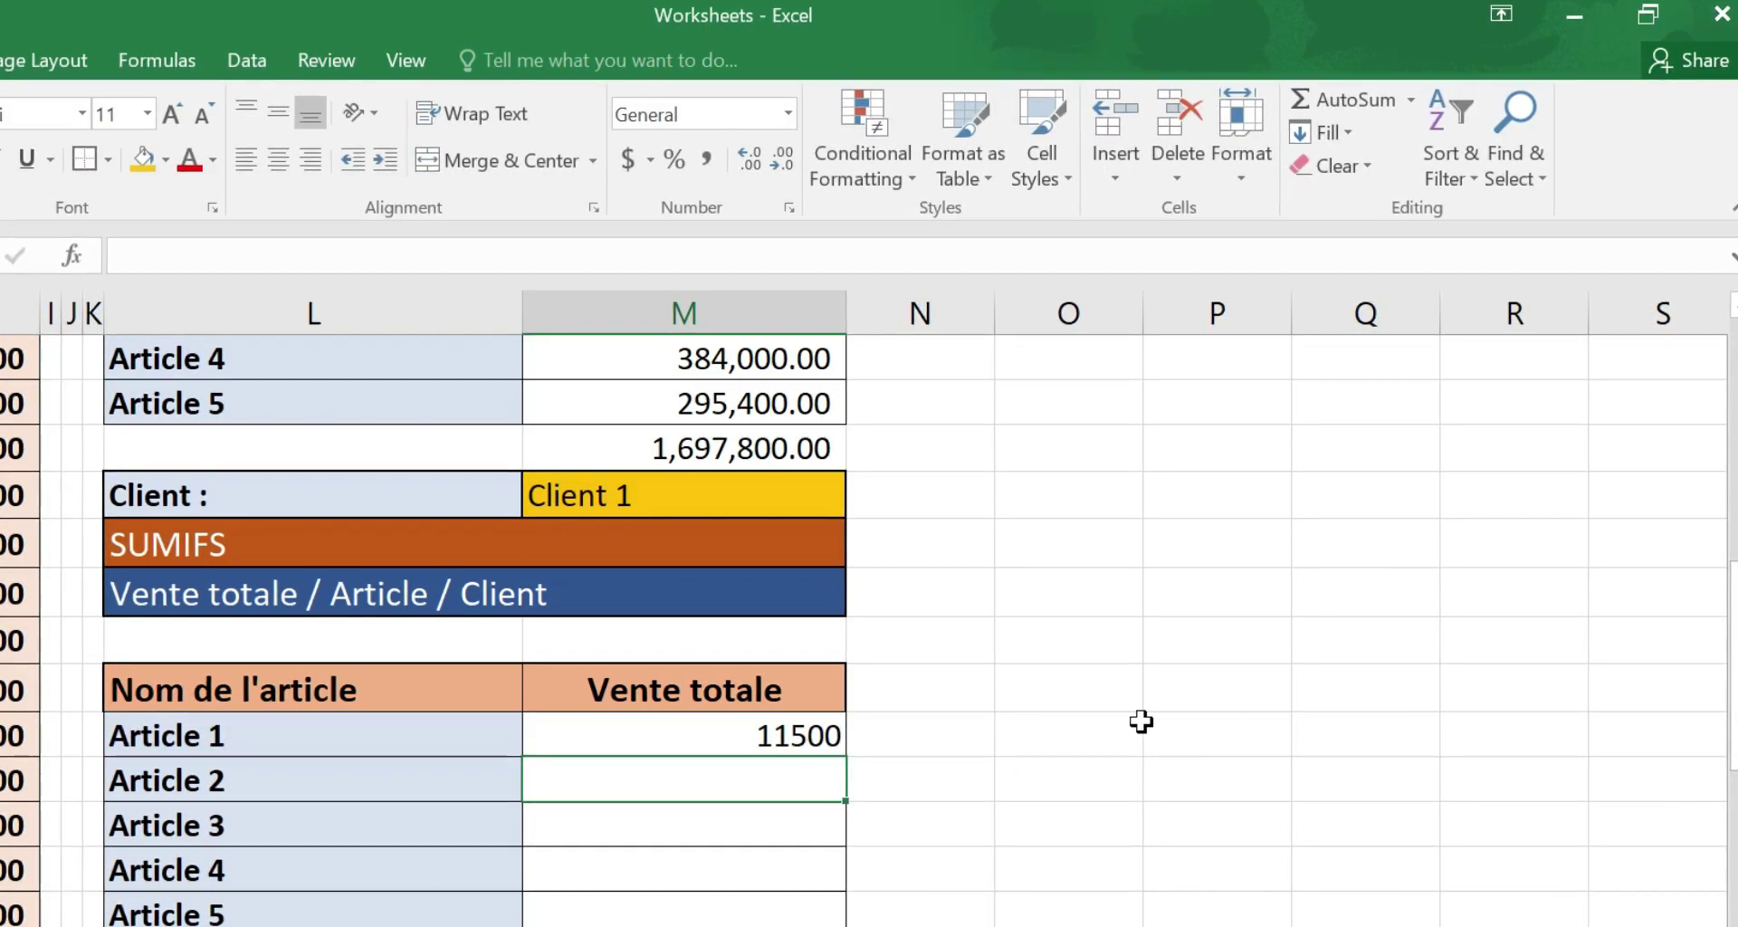
# - Apply the comma number style to the Vente totale cells M25:M29 of the SUMIFS table
pyautogui.click(783, 751)
pyautogui.moveTo(783, 752); pyautogui.dragTo(784, 908)
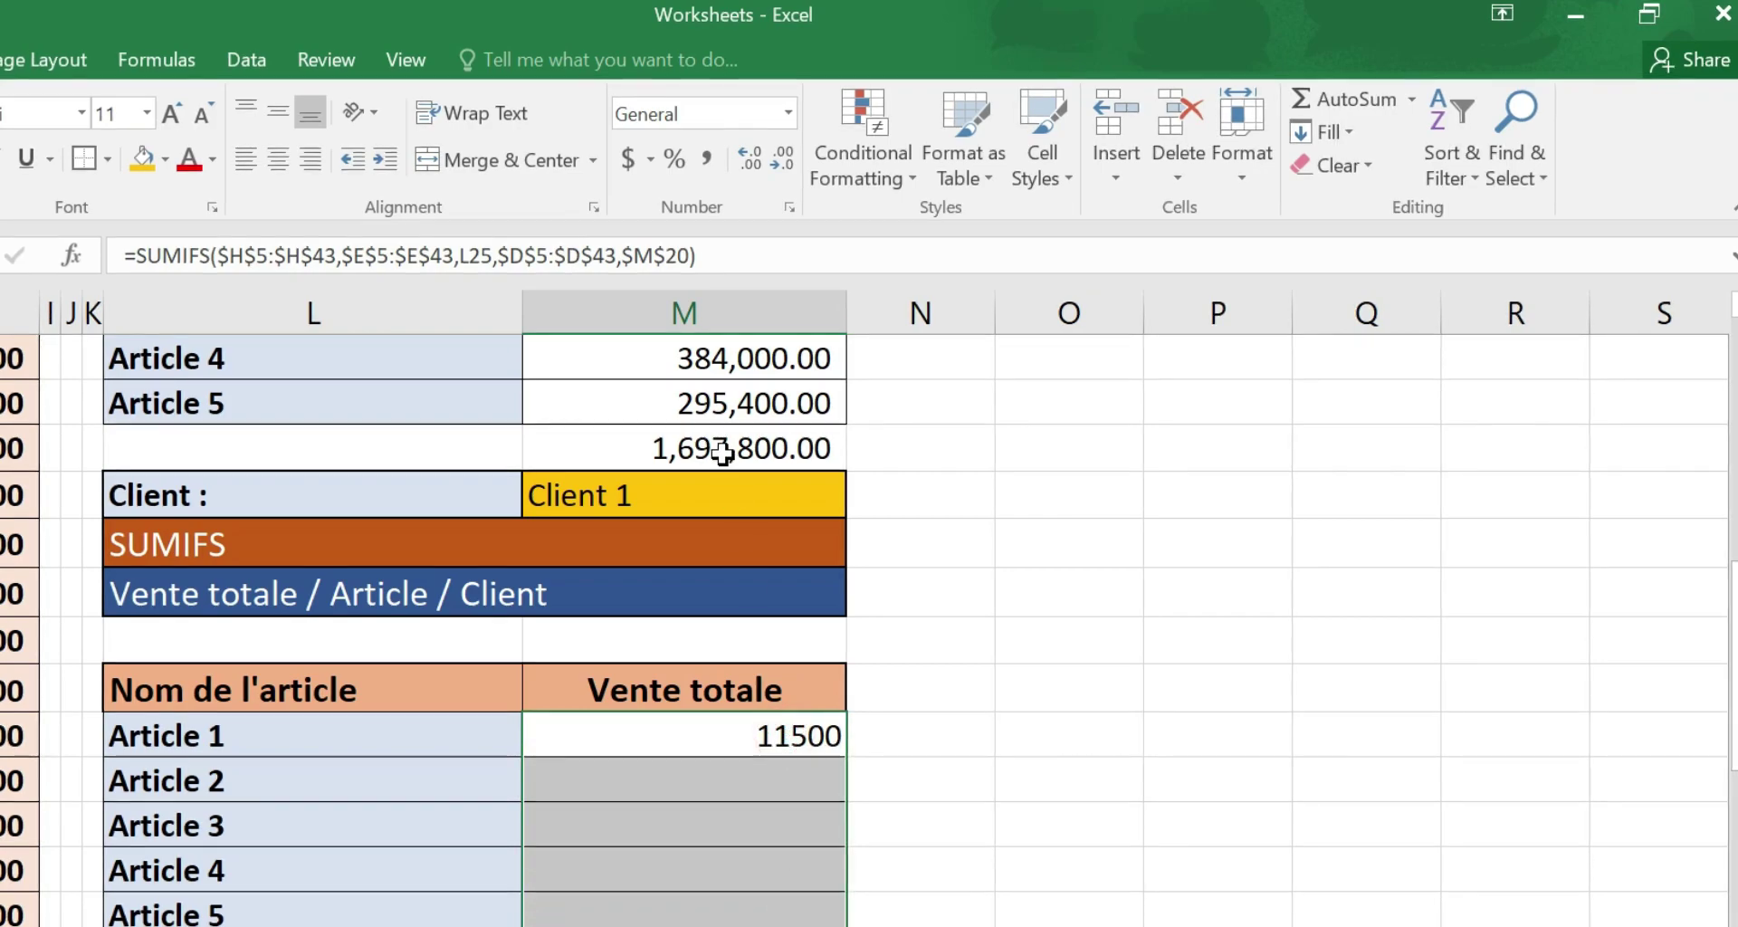
pyautogui.click(703, 163)
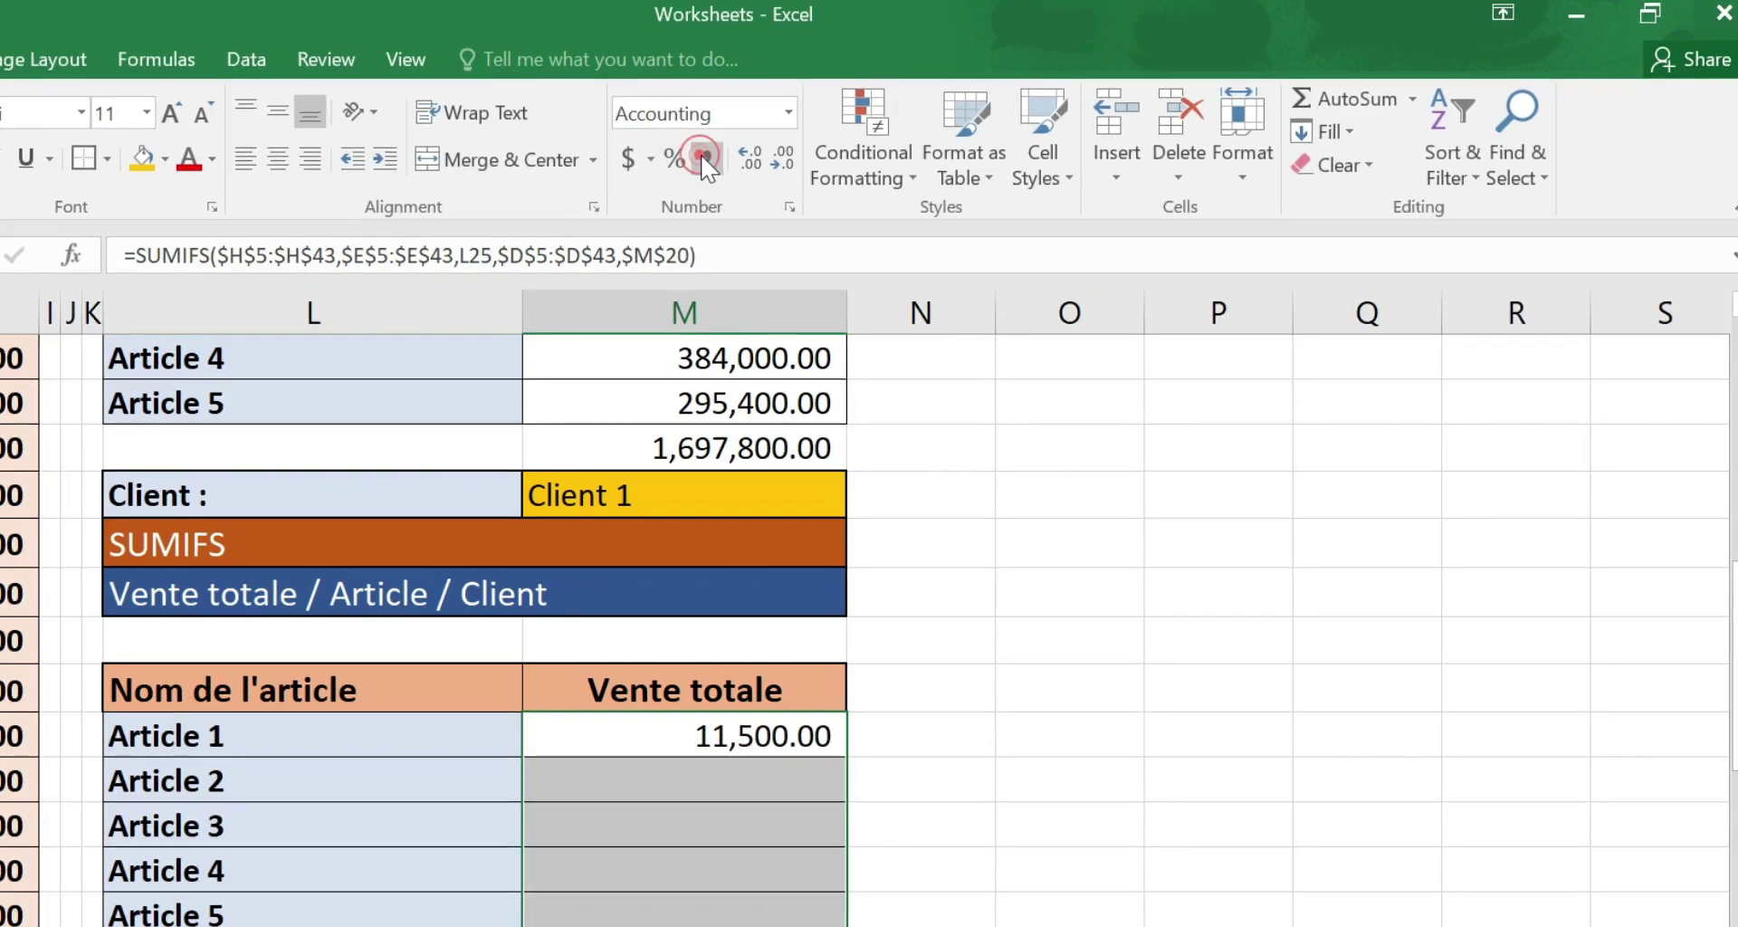
pyautogui.click(917, 685)
# - Fill the SUMIFS formula from M25 down to M29 to cover Article 1 through Article 5
pyautogui.click(771, 742)
pyautogui.moveTo(844, 756); pyautogui.dragTo(848, 910)
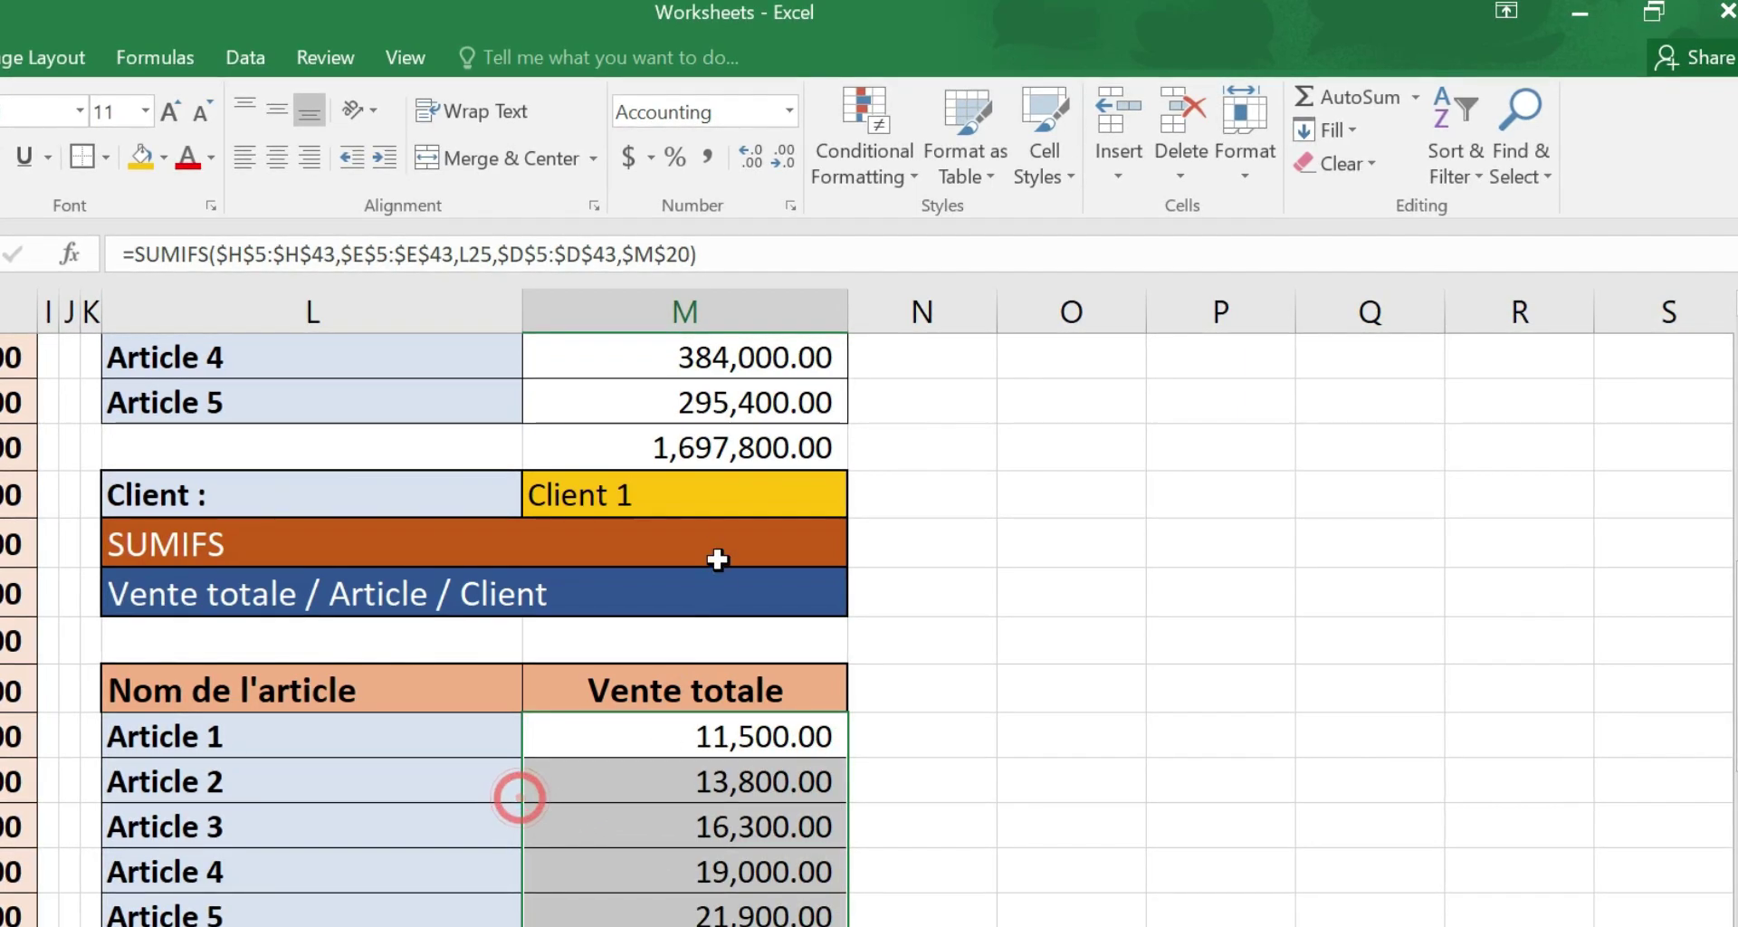
pyautogui.click(736, 500)
pyautogui.click(688, 737)
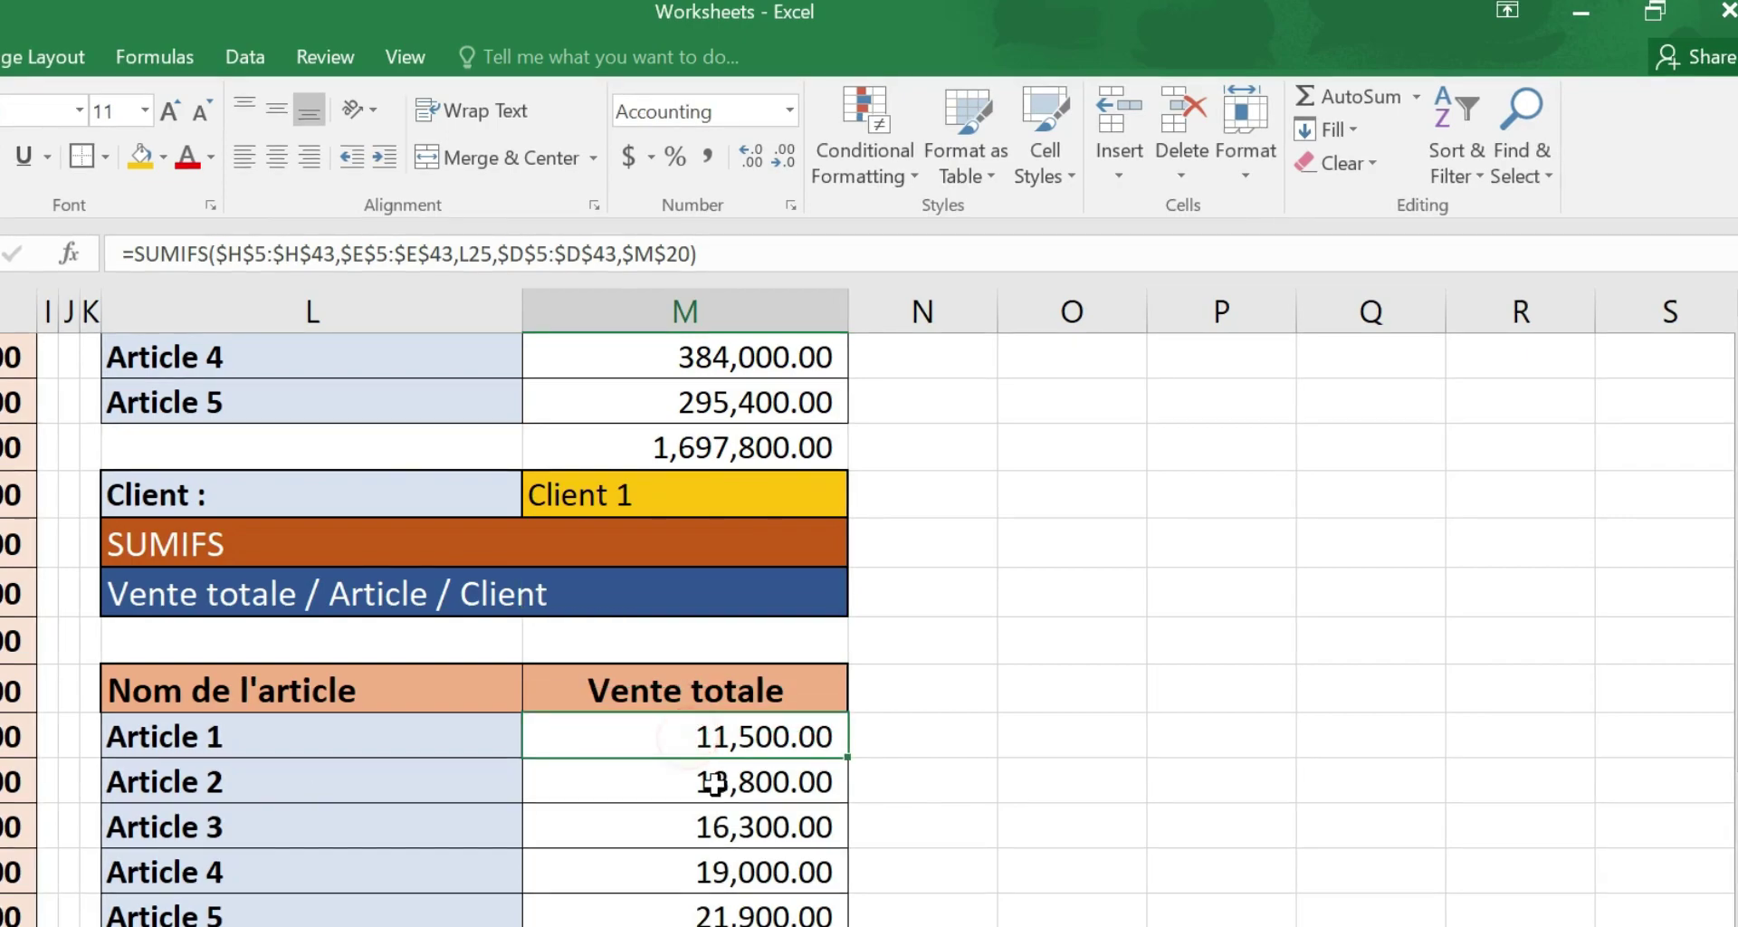
# - Switch the client in M20 to Client 2 and check the recalculated article totals in M25:M29
pyautogui.click(806, 491)
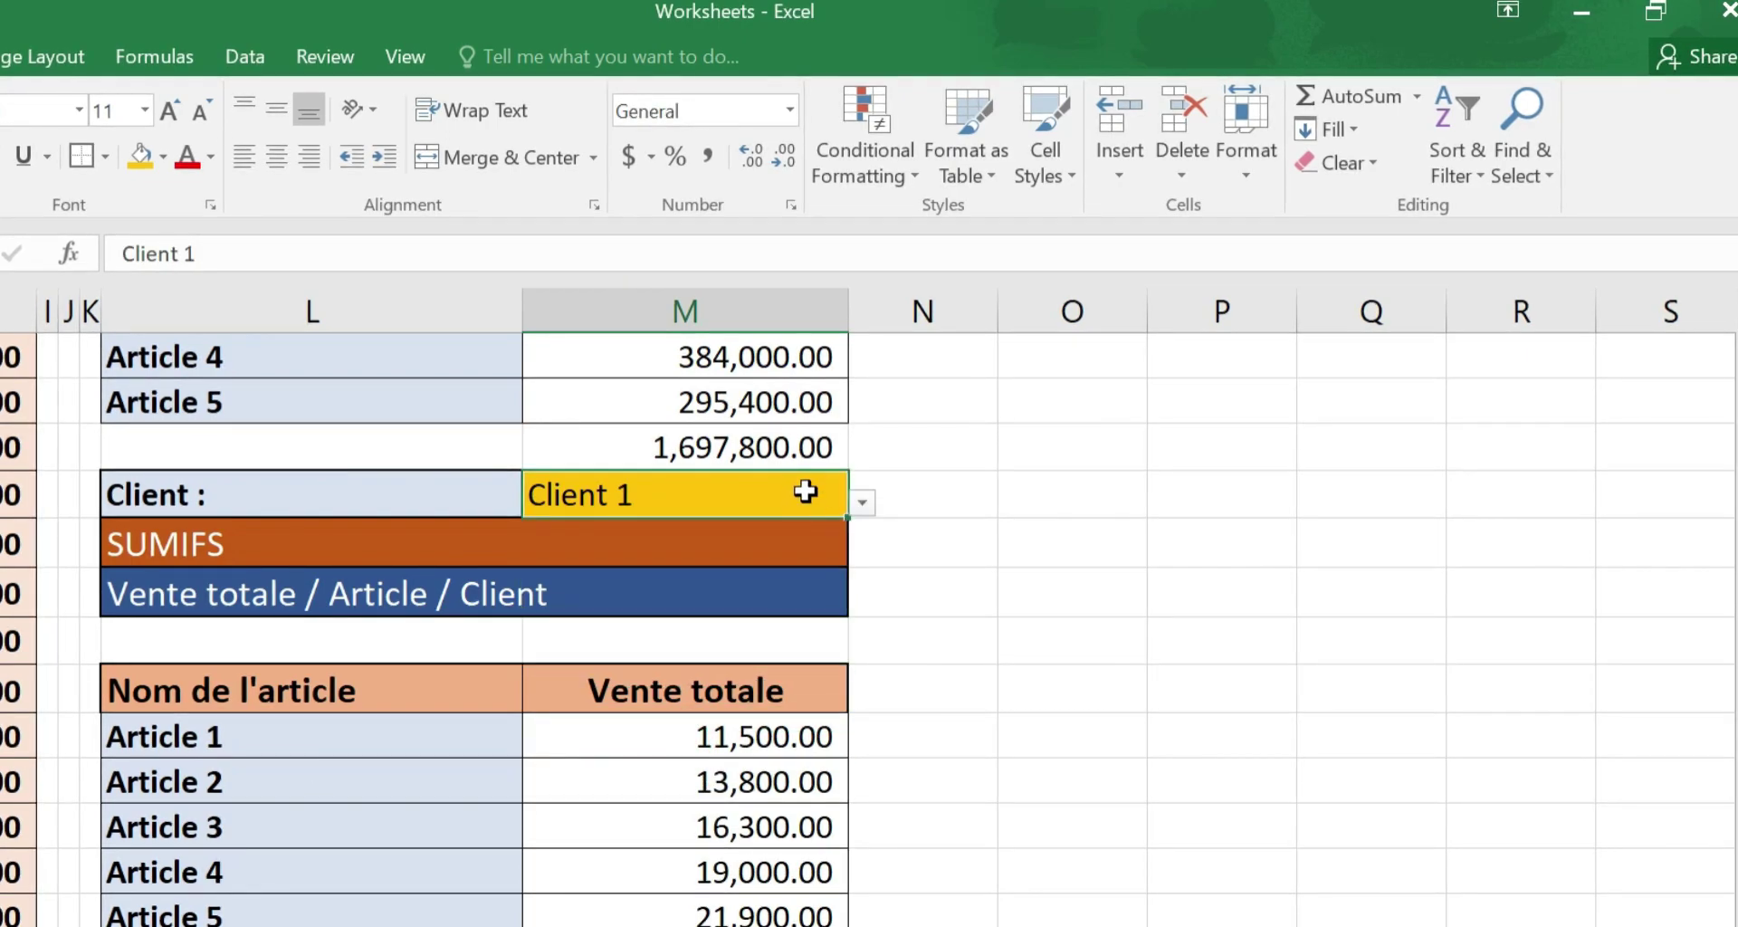
pyautogui.click(862, 502)
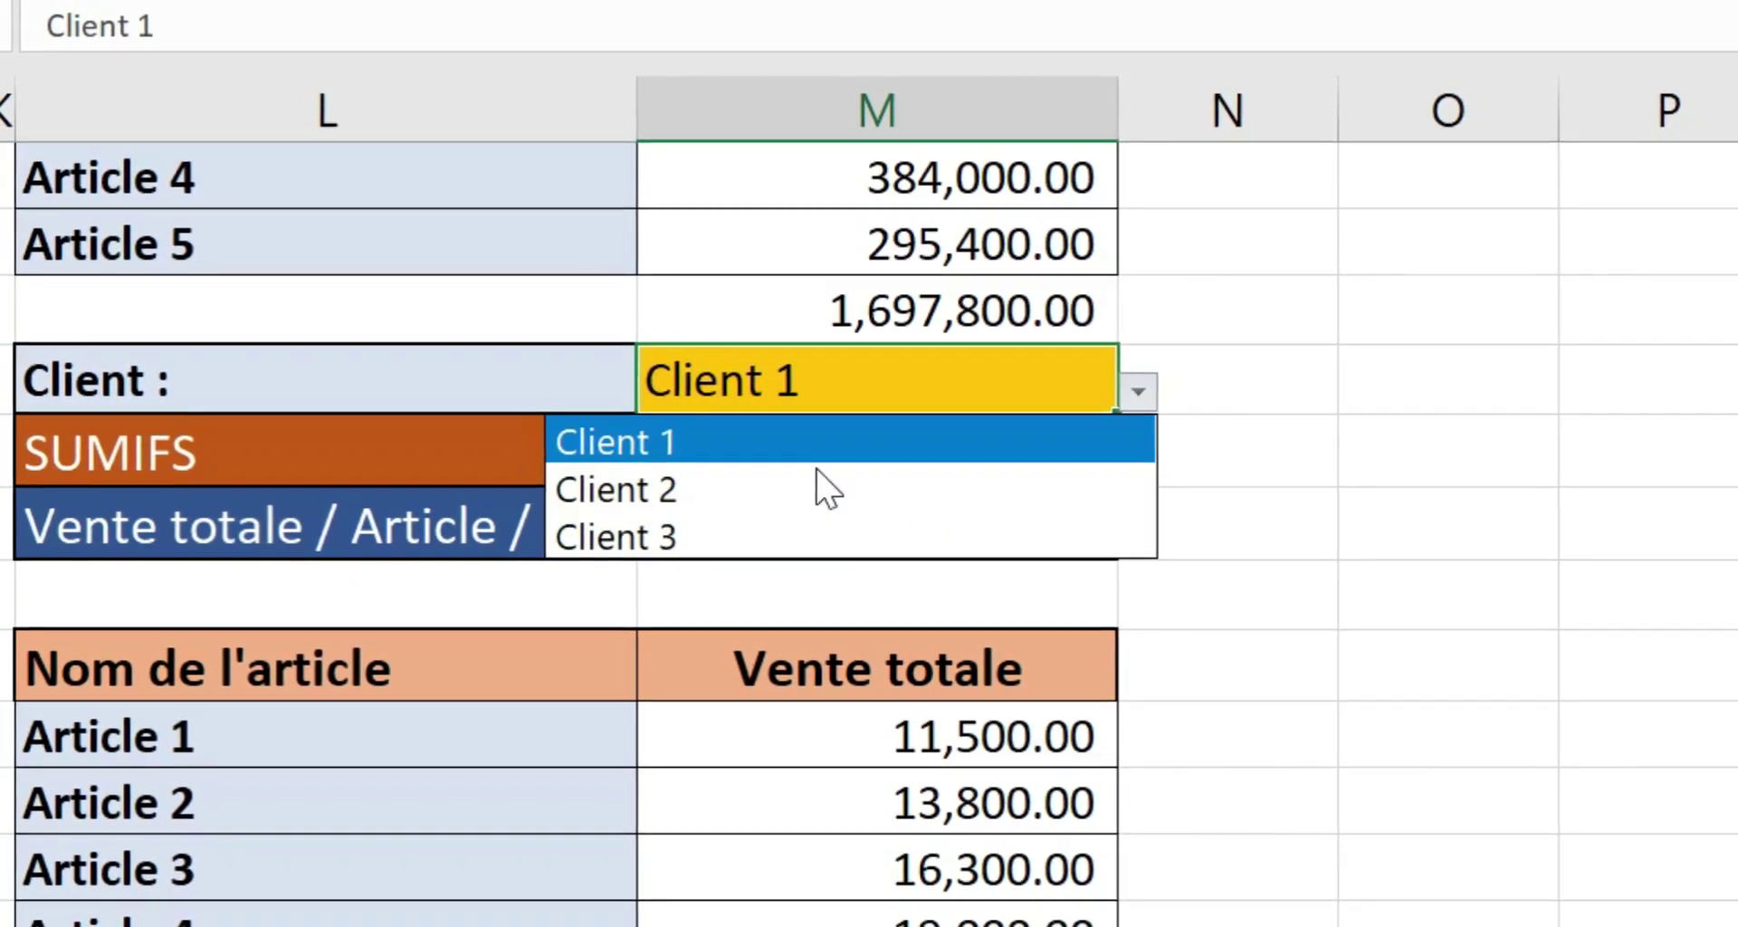
pyautogui.click(826, 489)
pyautogui.moveTo(846, 633); pyautogui.dragTo(853, 780)
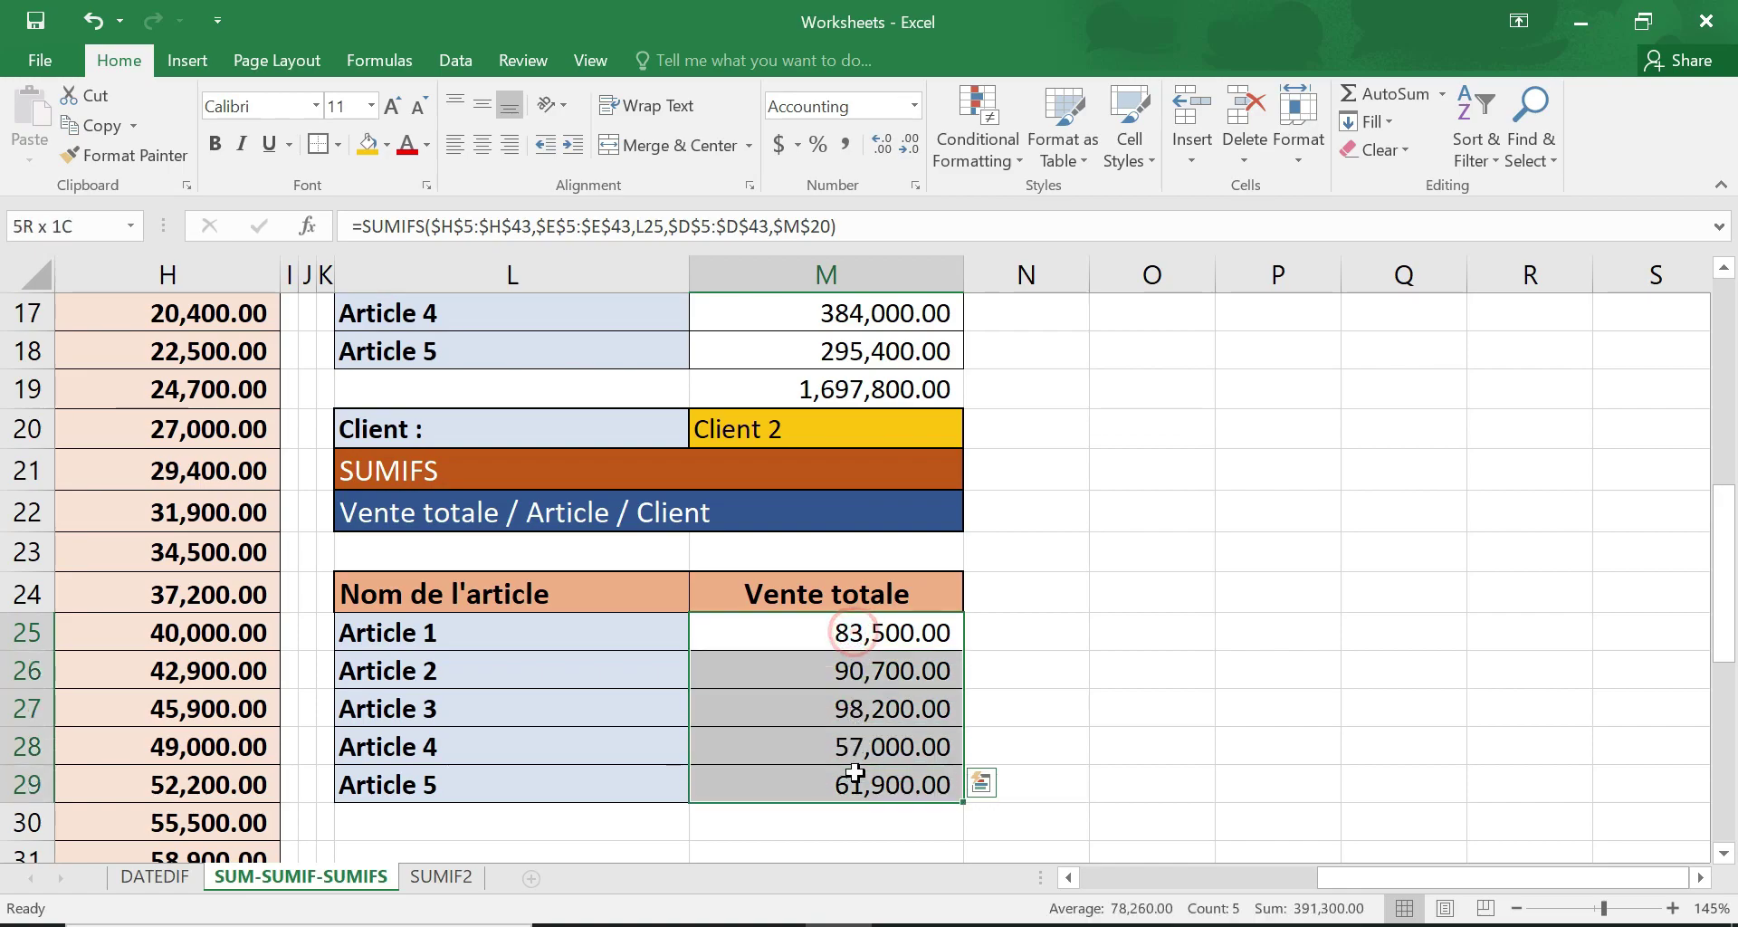
# - Choose Client 3 in M20 and check the recalculated article totals in M25:M29
pyautogui.click(871, 438)
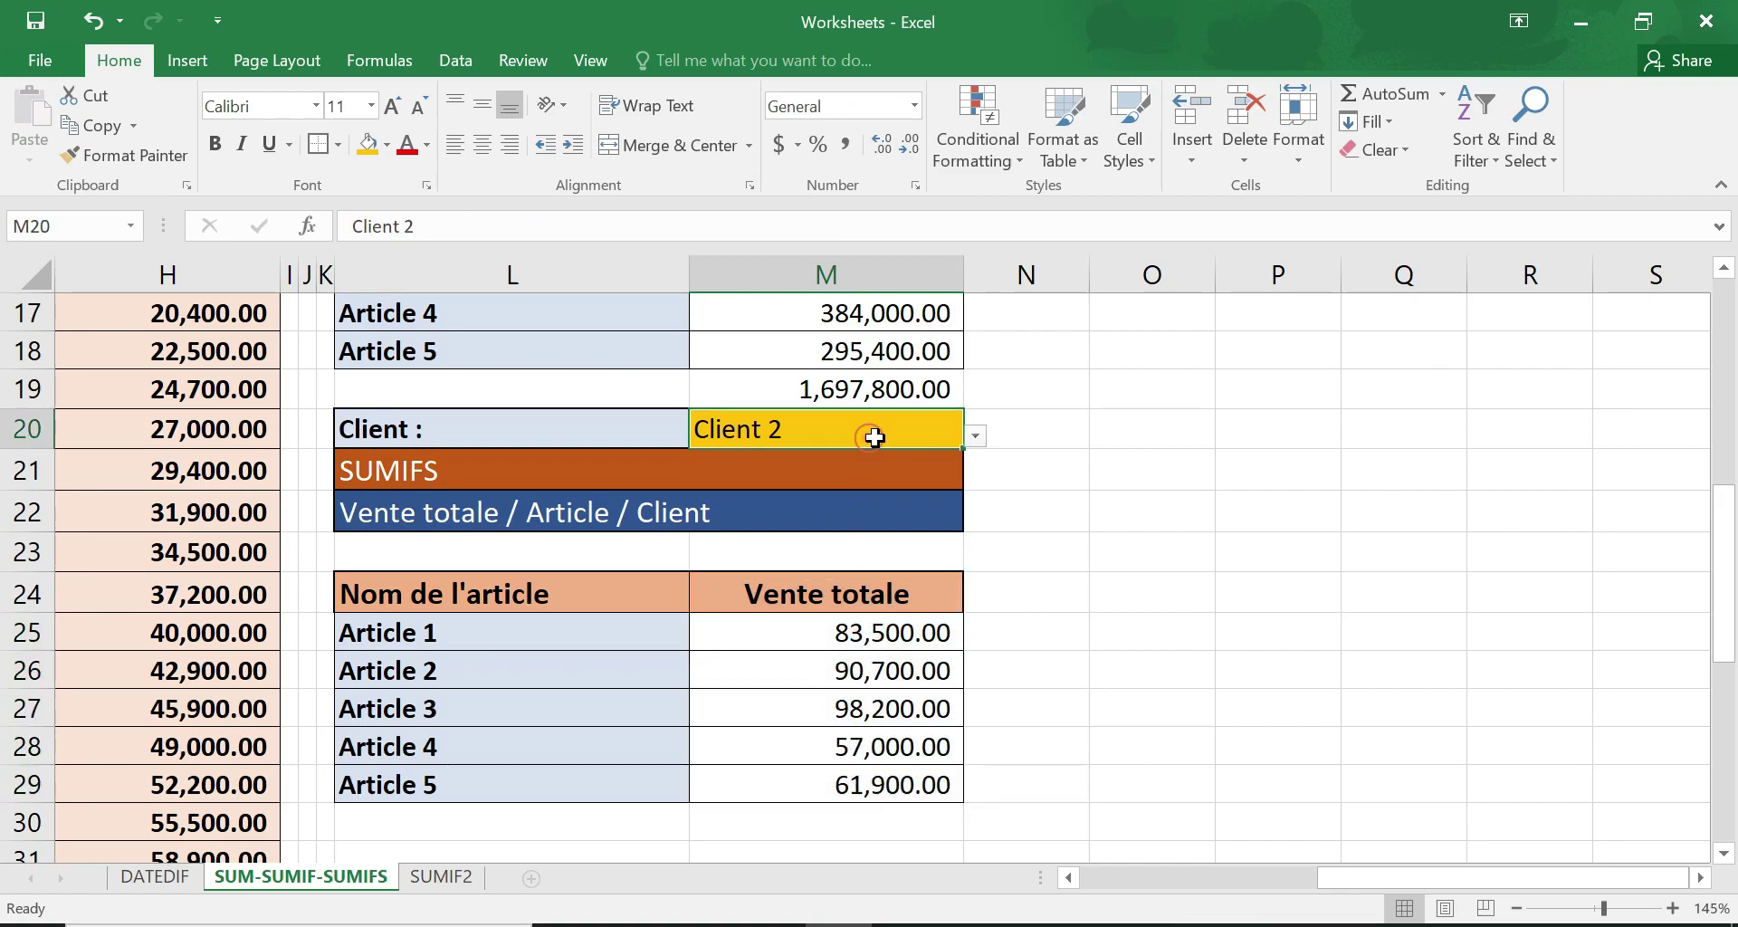
pyautogui.click(974, 437)
pyautogui.click(901, 519)
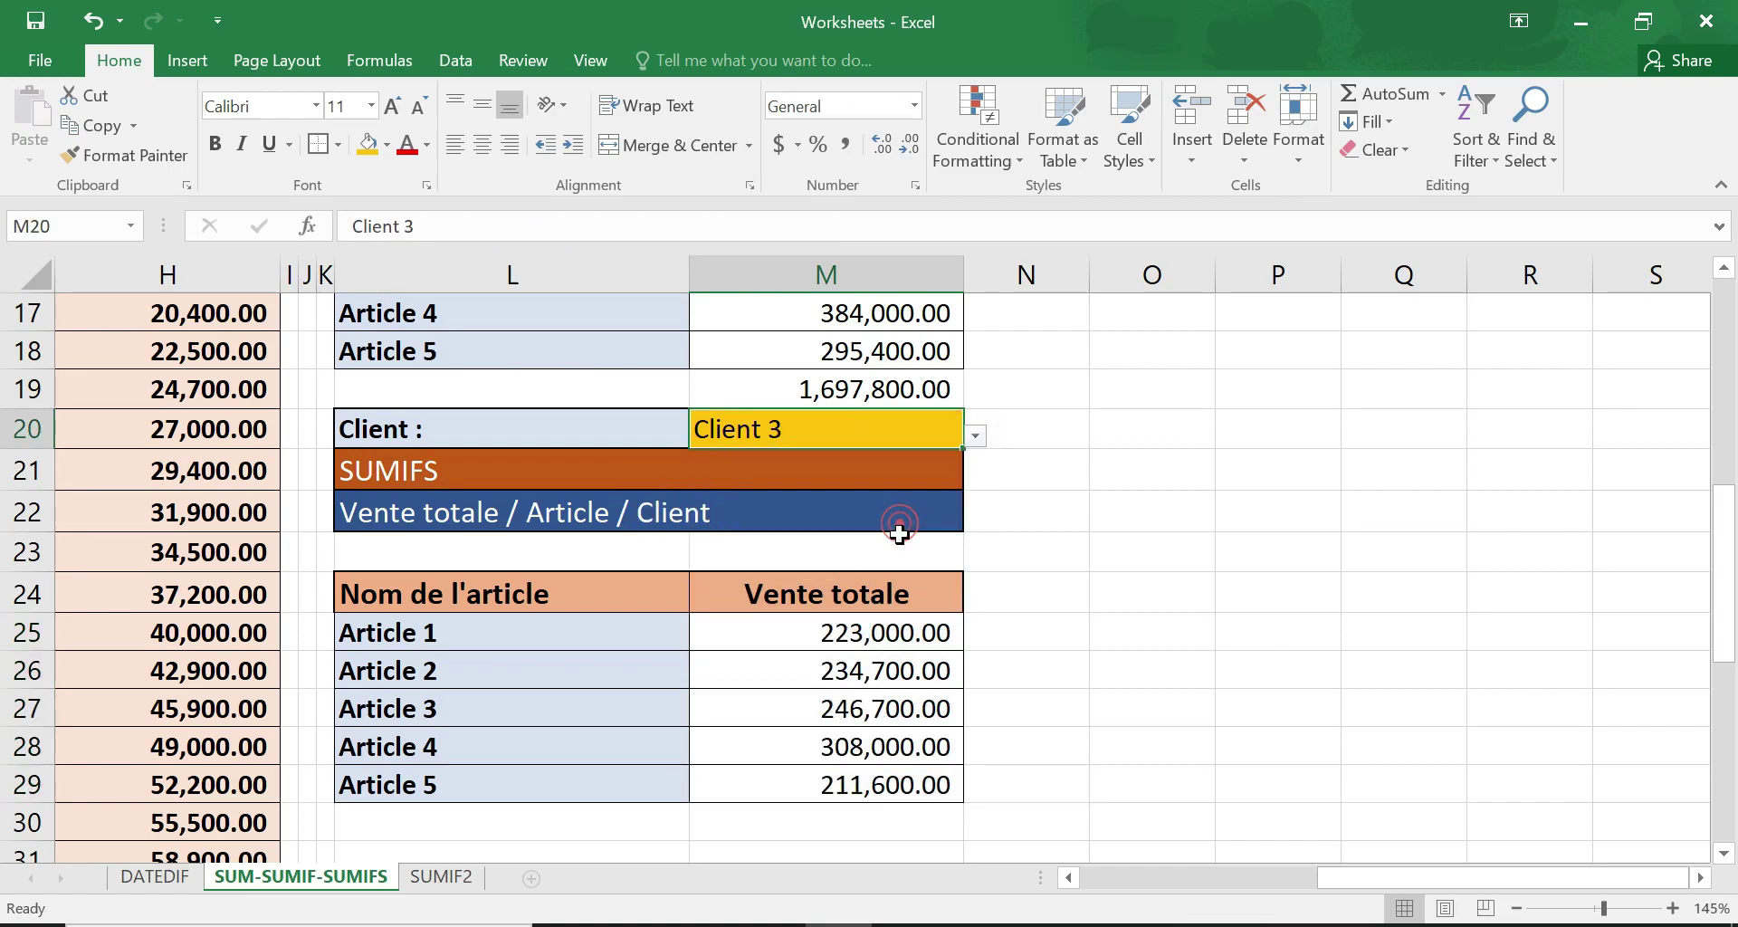
pyautogui.moveTo(866, 634); pyautogui.dragTo(869, 771)
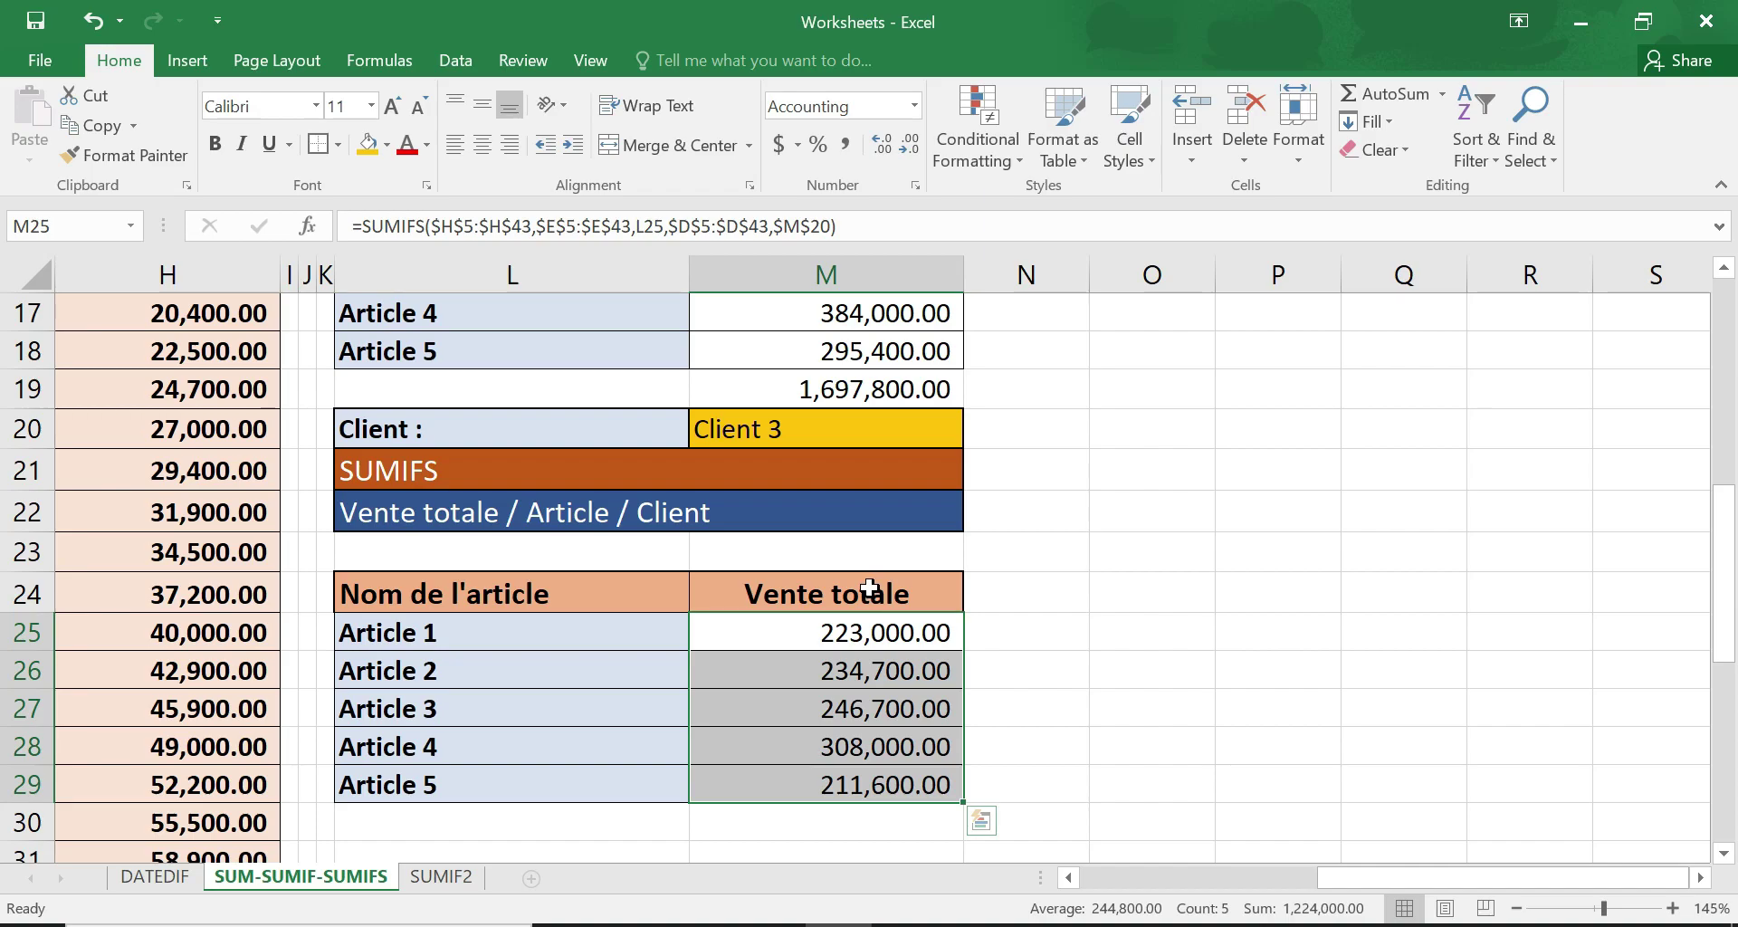
pyautogui.click(954, 569)
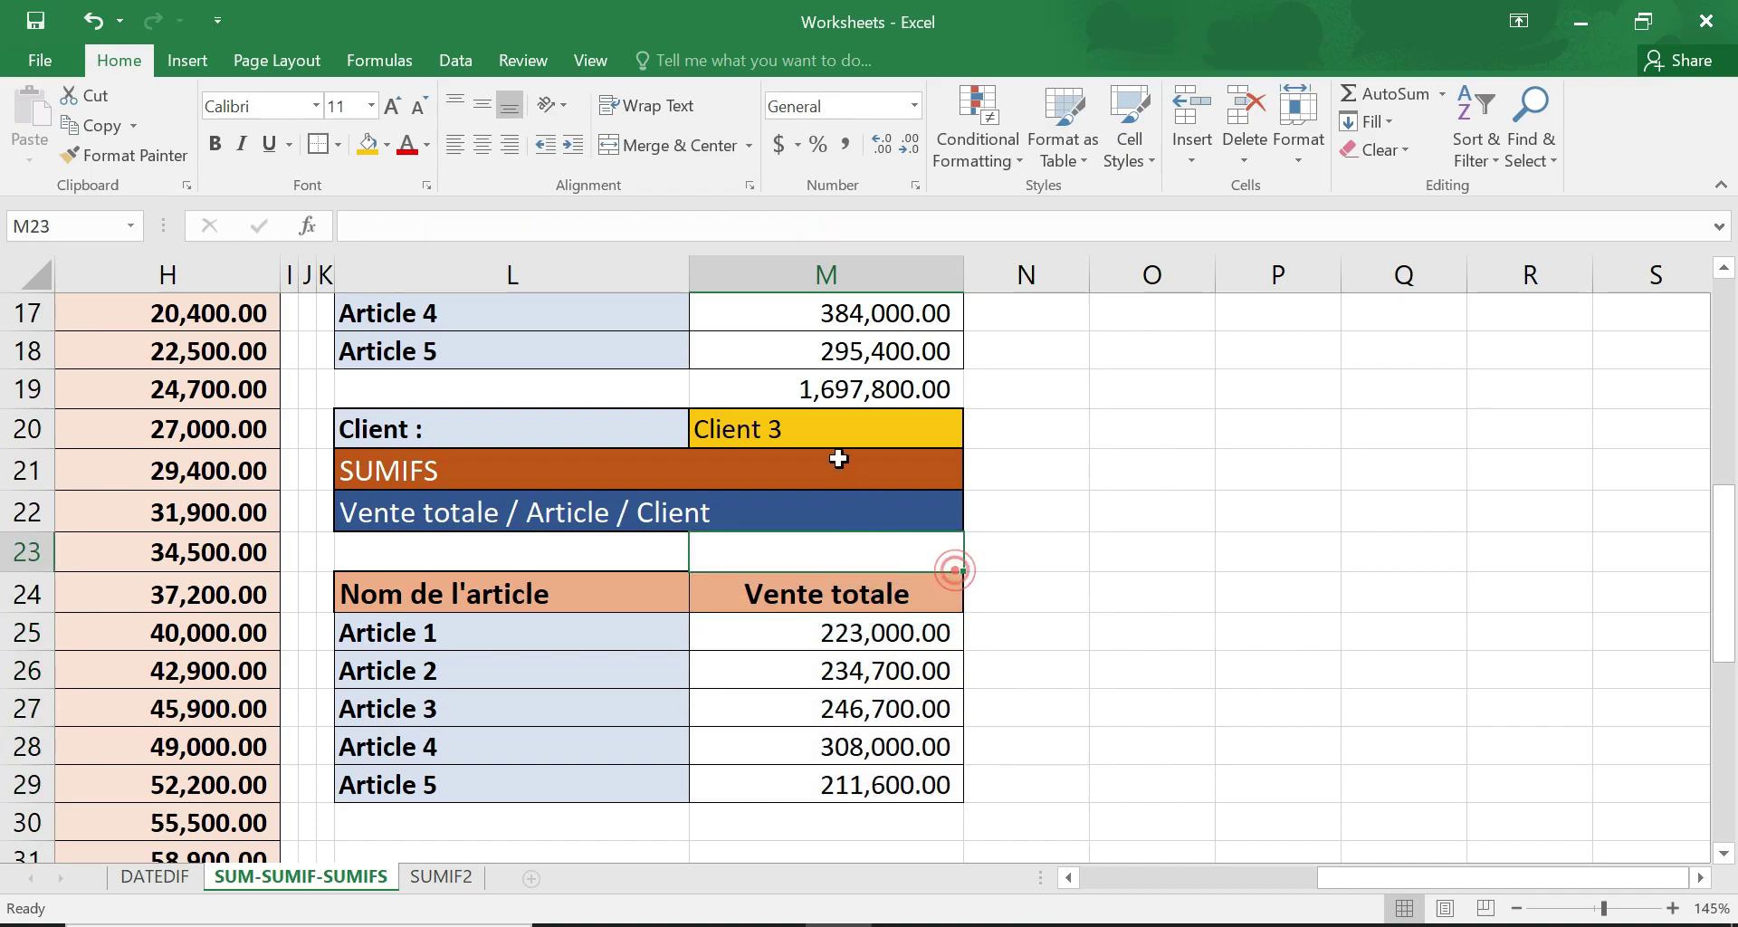
pyautogui.click(881, 437)
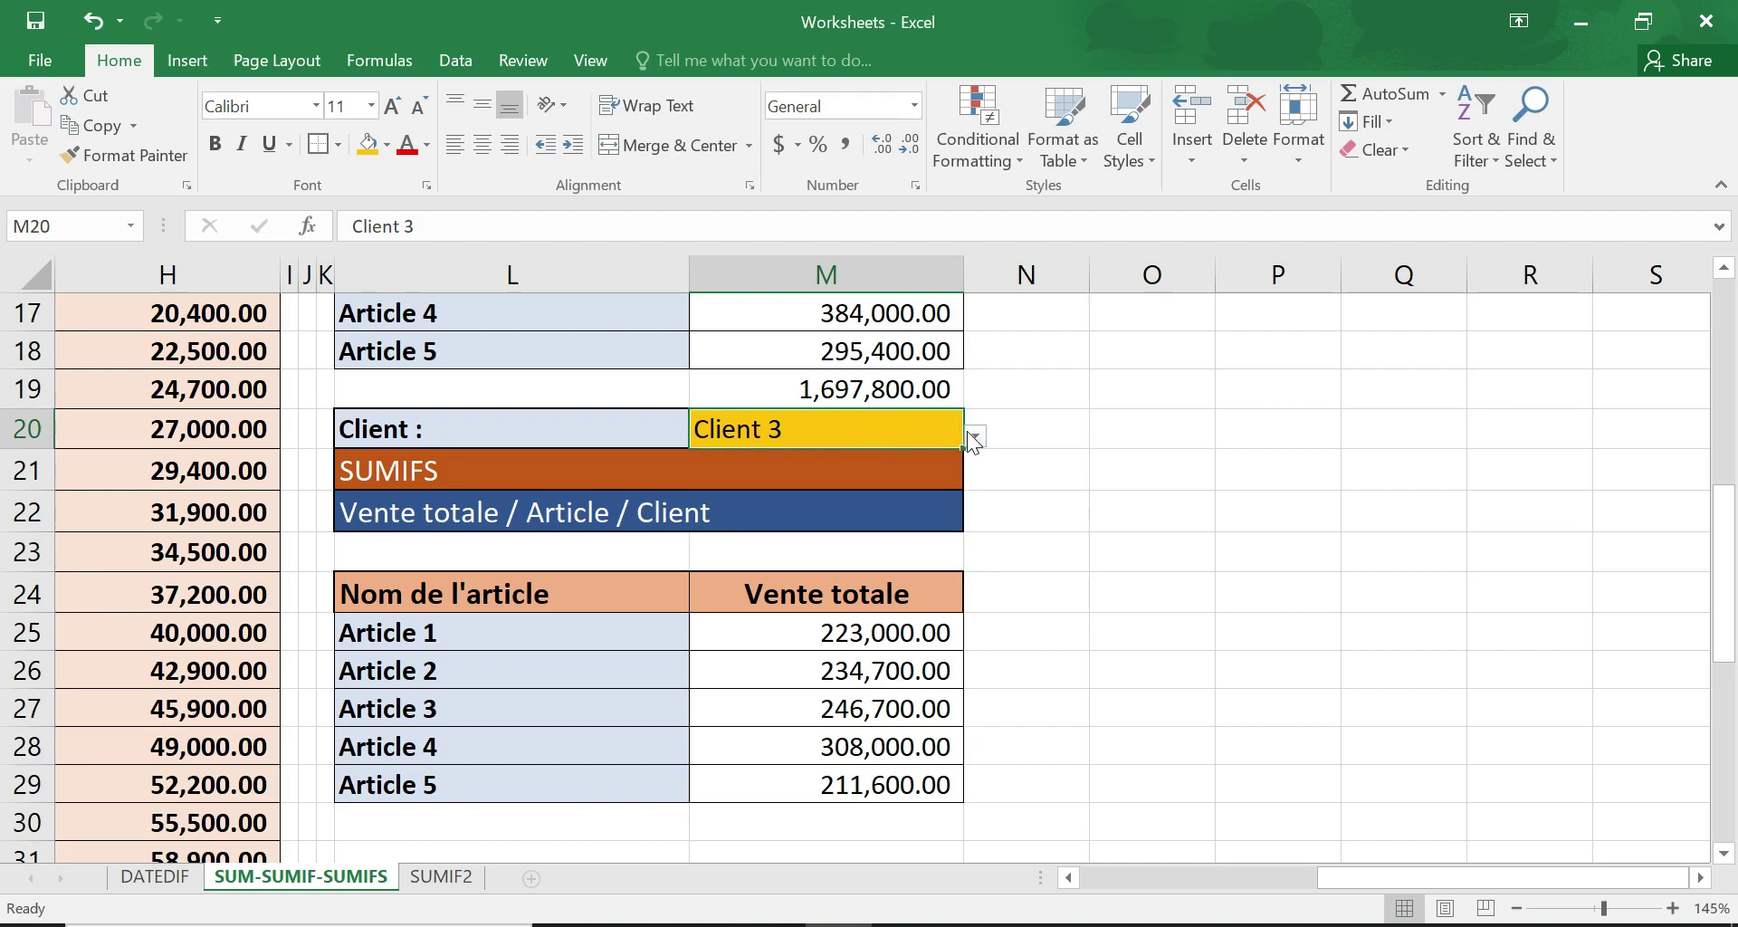
pyautogui.click(1017, 474)
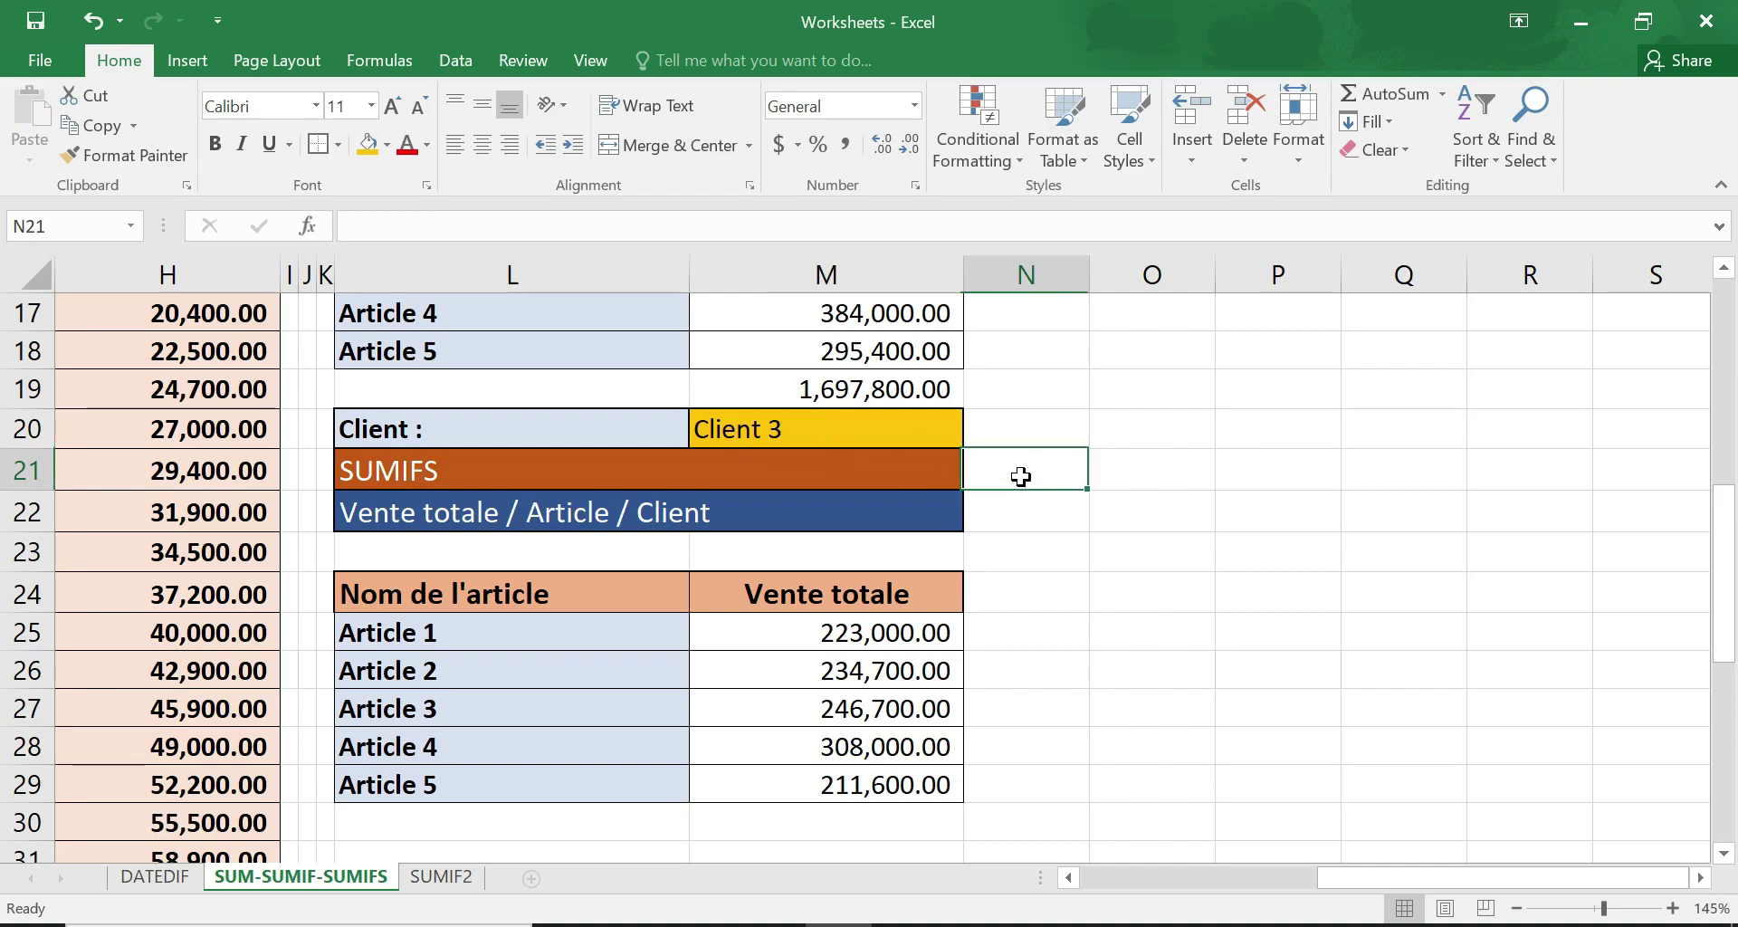
# - Review the SUM, SUMIF and SUMIFS sections in columns L and M, including the SUMIFS formula in M25
pyautogui.scroll(1, 1034, 634)
pyautogui.scroll(-2, 1035, 636)
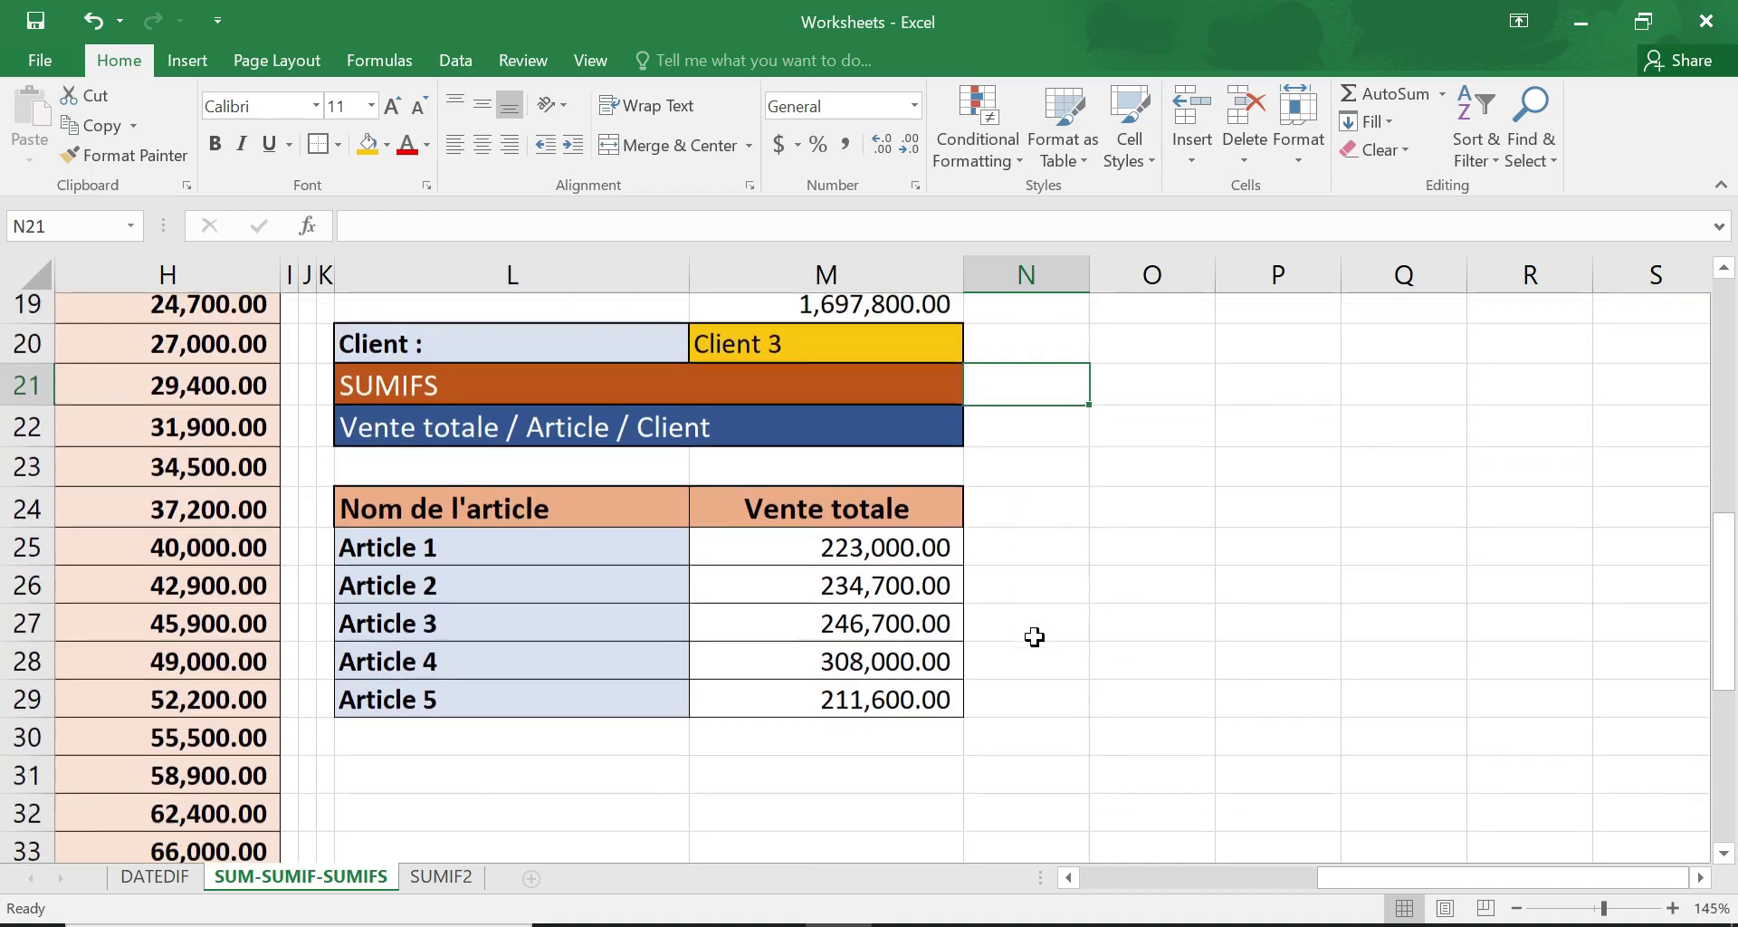
pyautogui.click(909, 669)
pyautogui.click(925, 518)
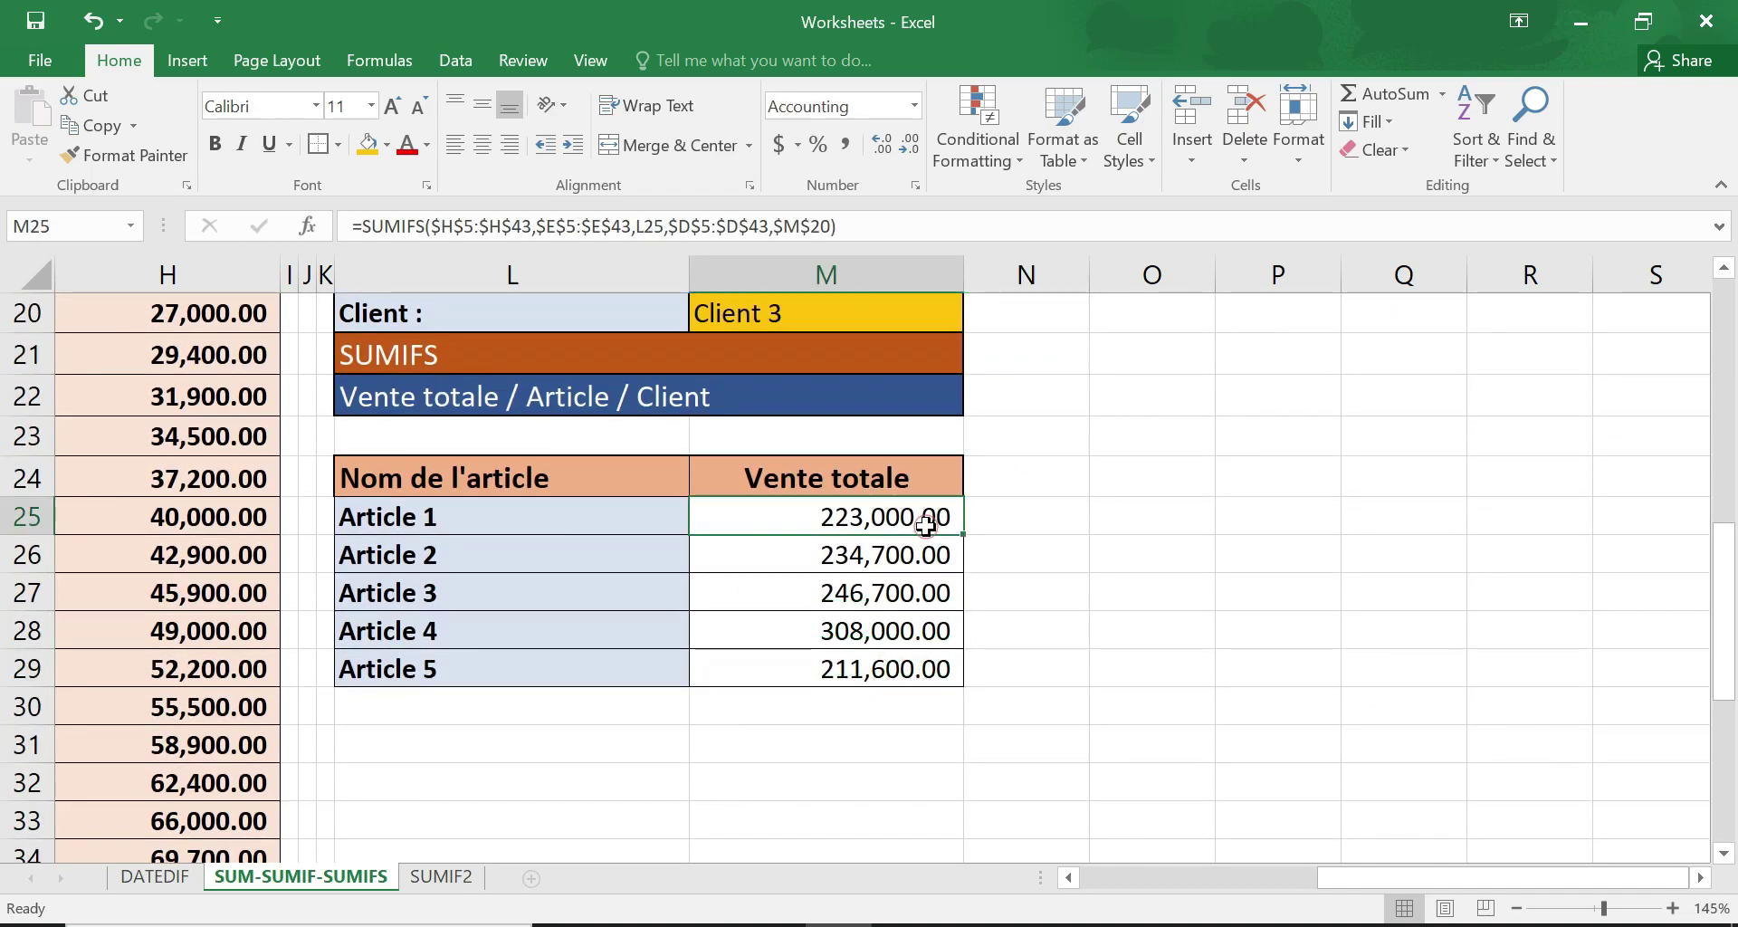
pyautogui.scroll(7, 925, 520)
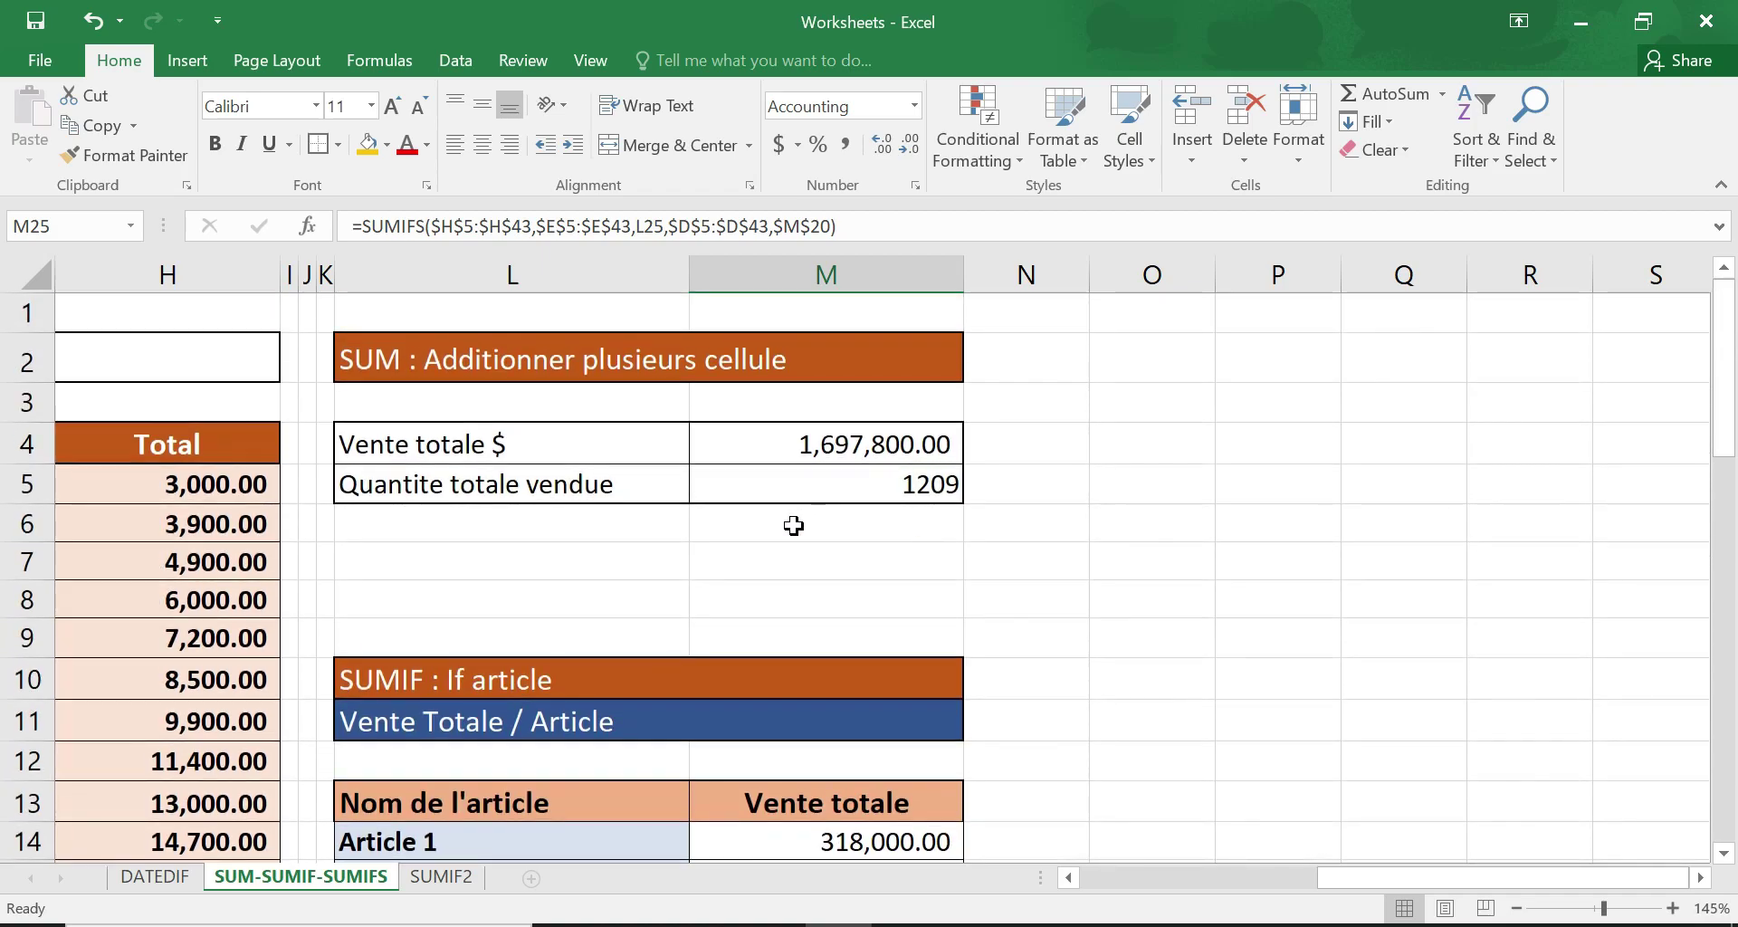
pyautogui.moveTo(498, 433); pyautogui.dragTo(796, 481)
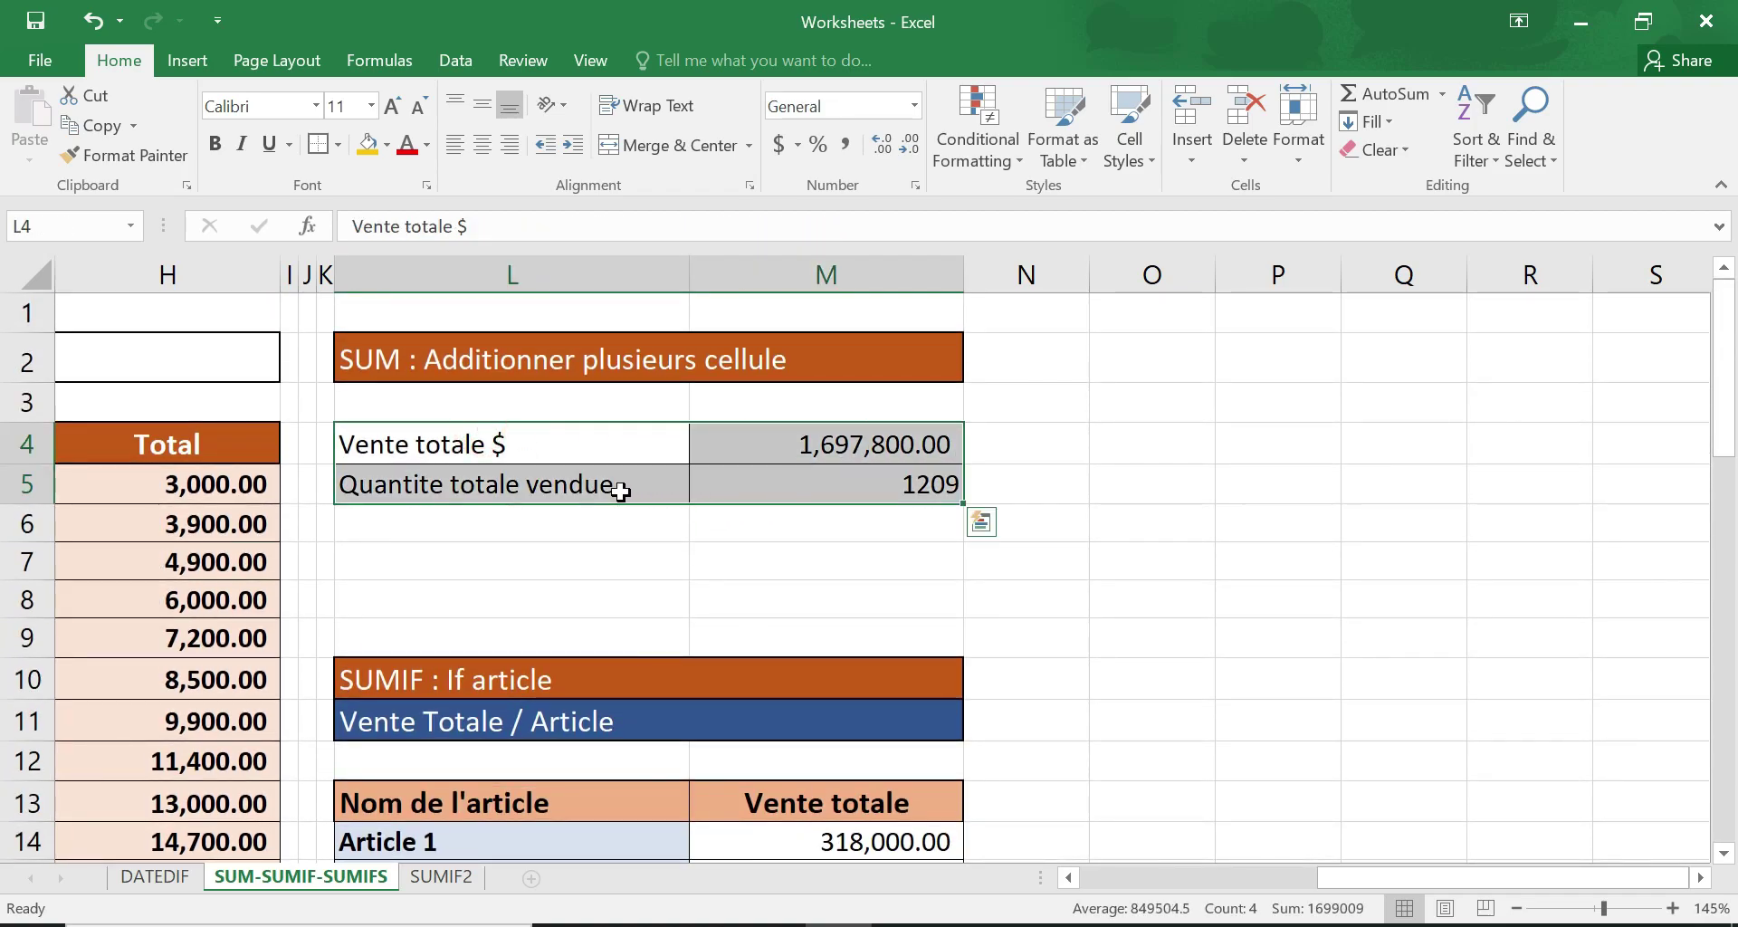
pyautogui.click(750, 552)
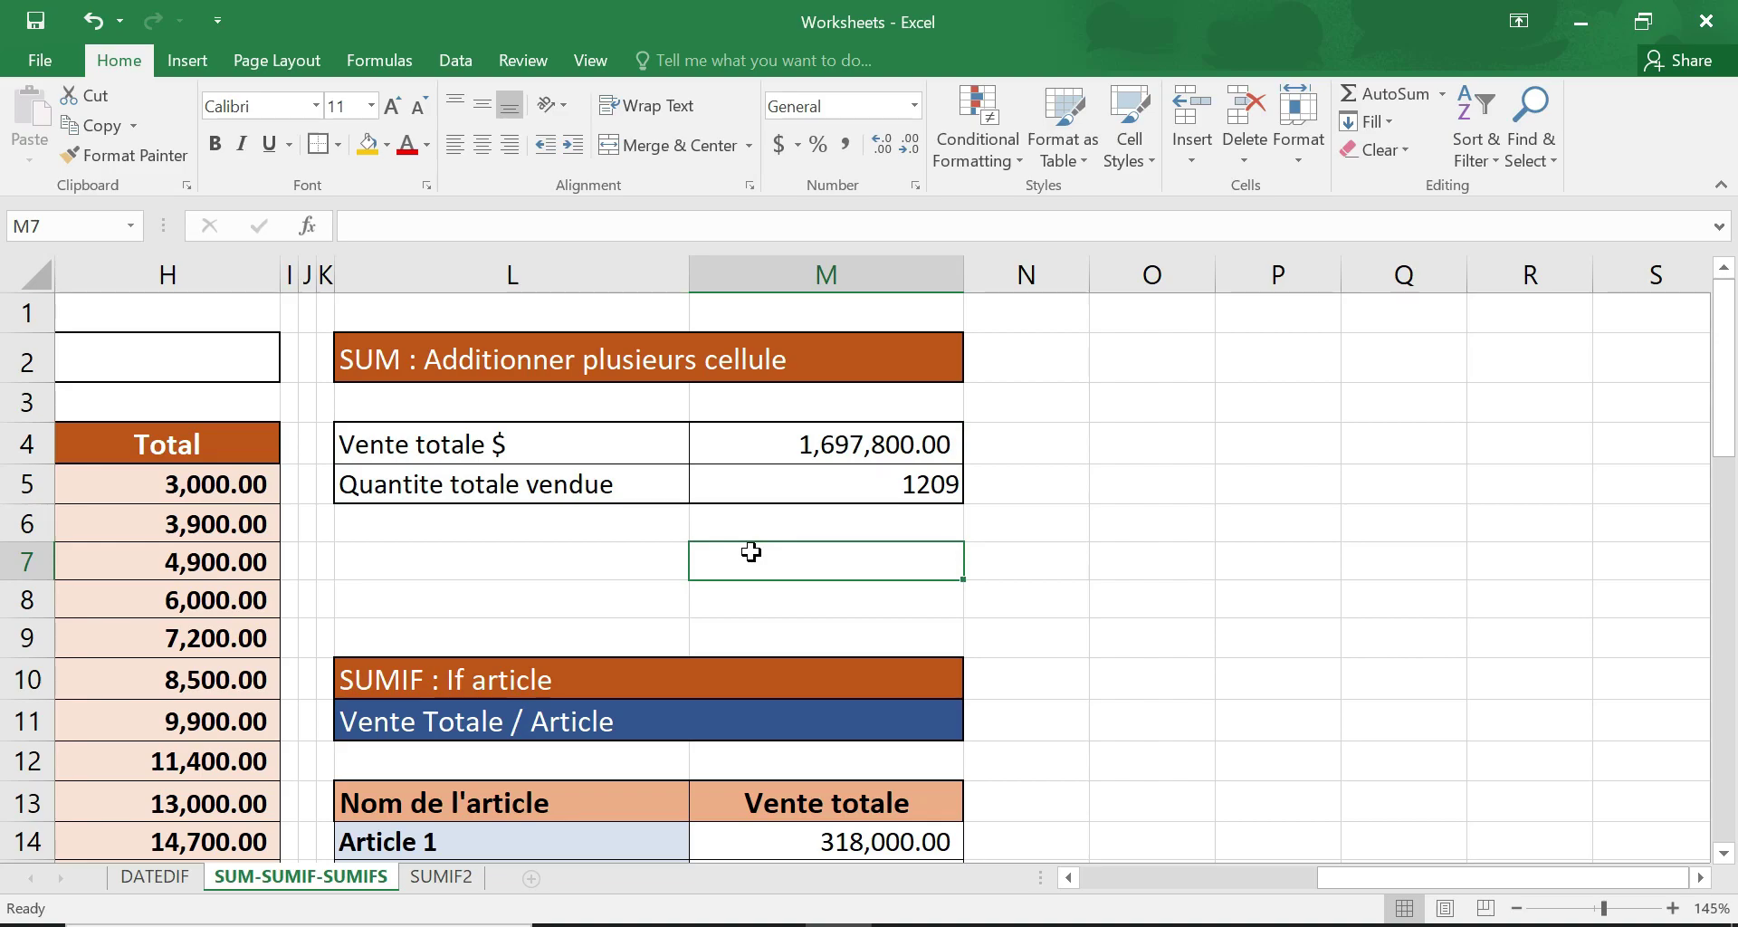
pyautogui.scroll(-2, 750, 552)
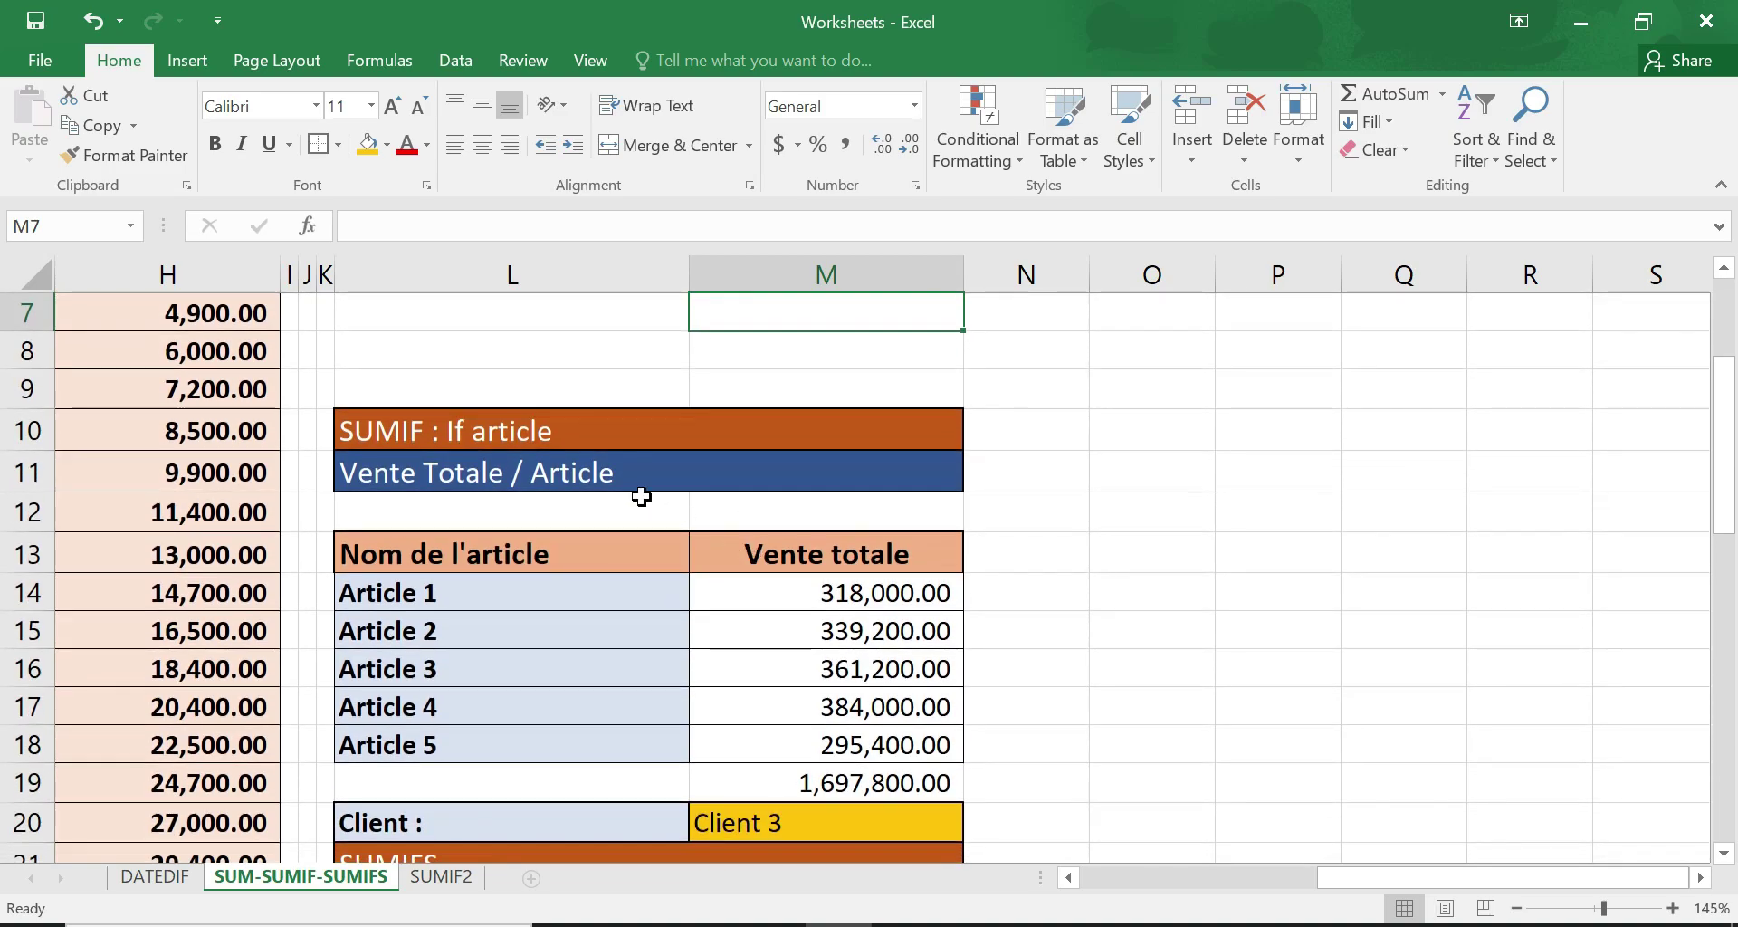
pyautogui.moveTo(432, 431); pyautogui.dragTo(803, 481)
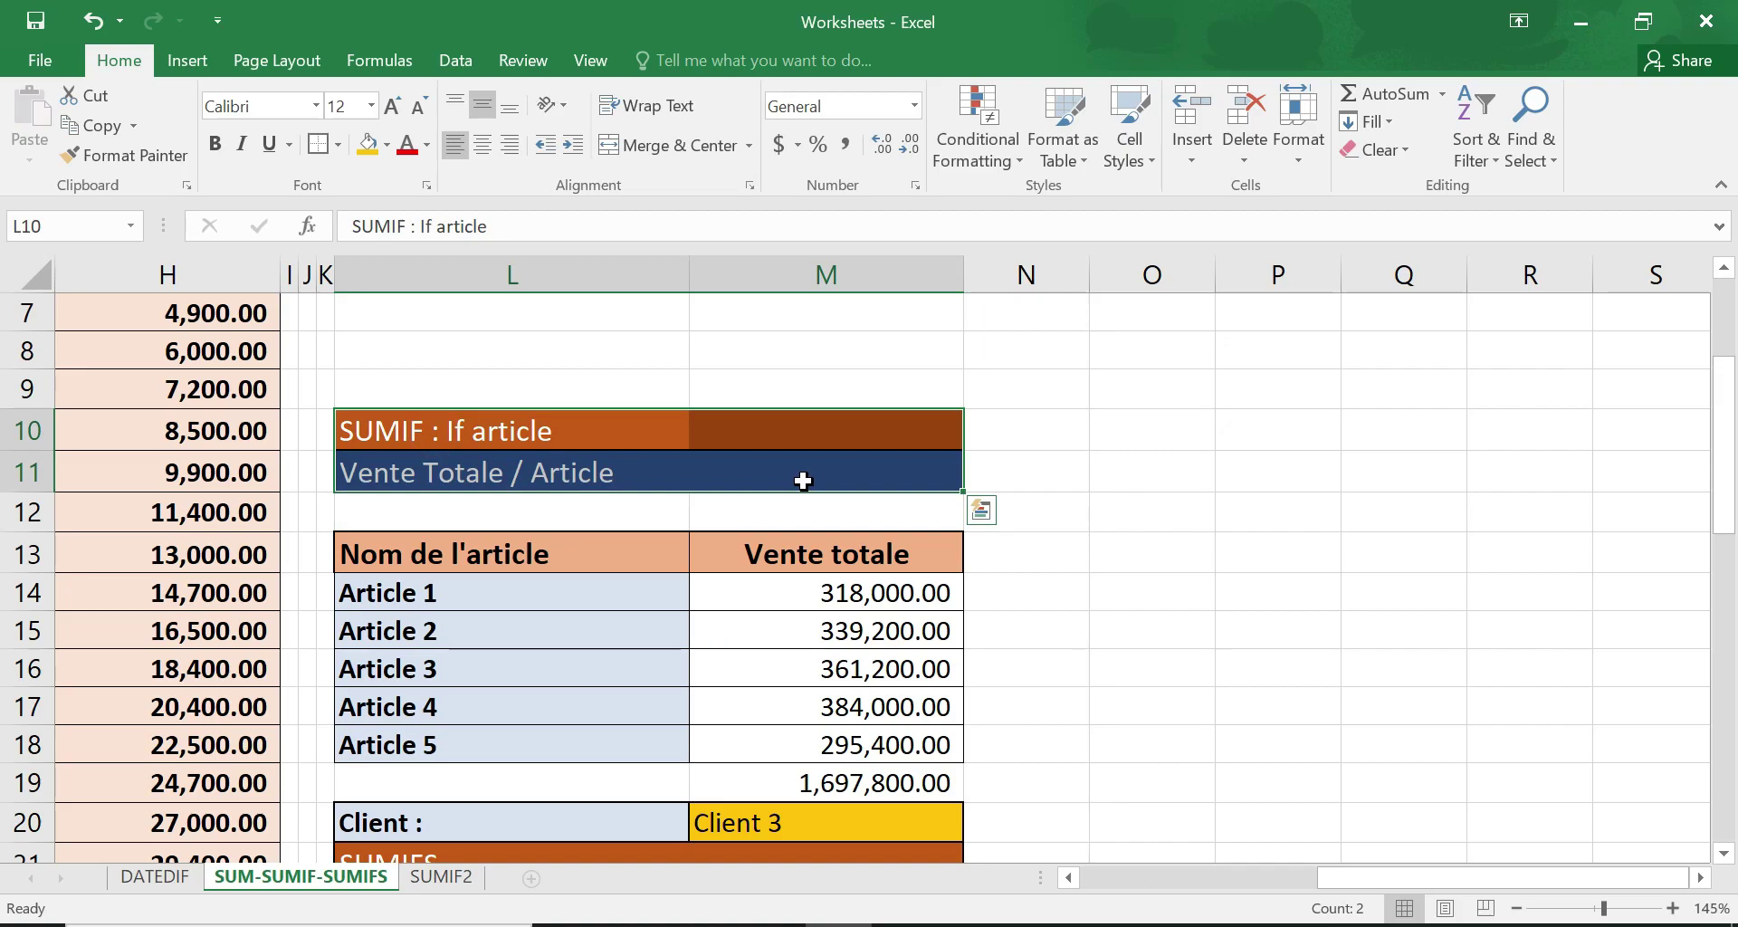
pyautogui.scroll(-4, 802, 481)
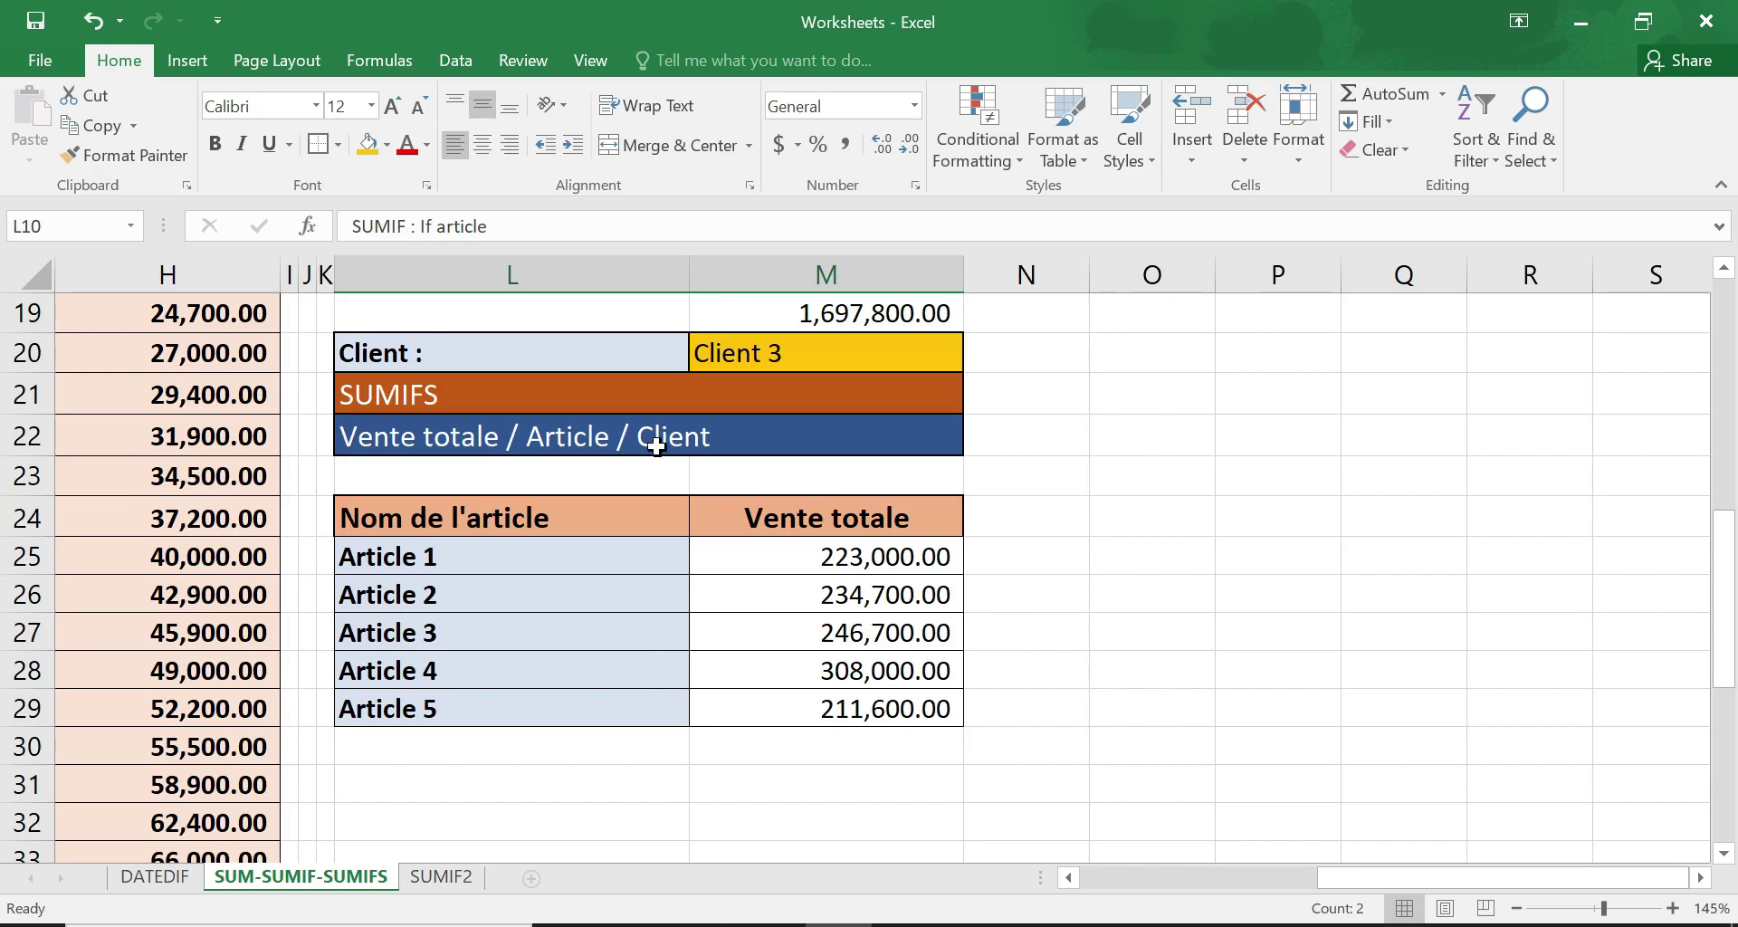
pyautogui.moveTo(524, 368); pyautogui.dragTo(634, 432)
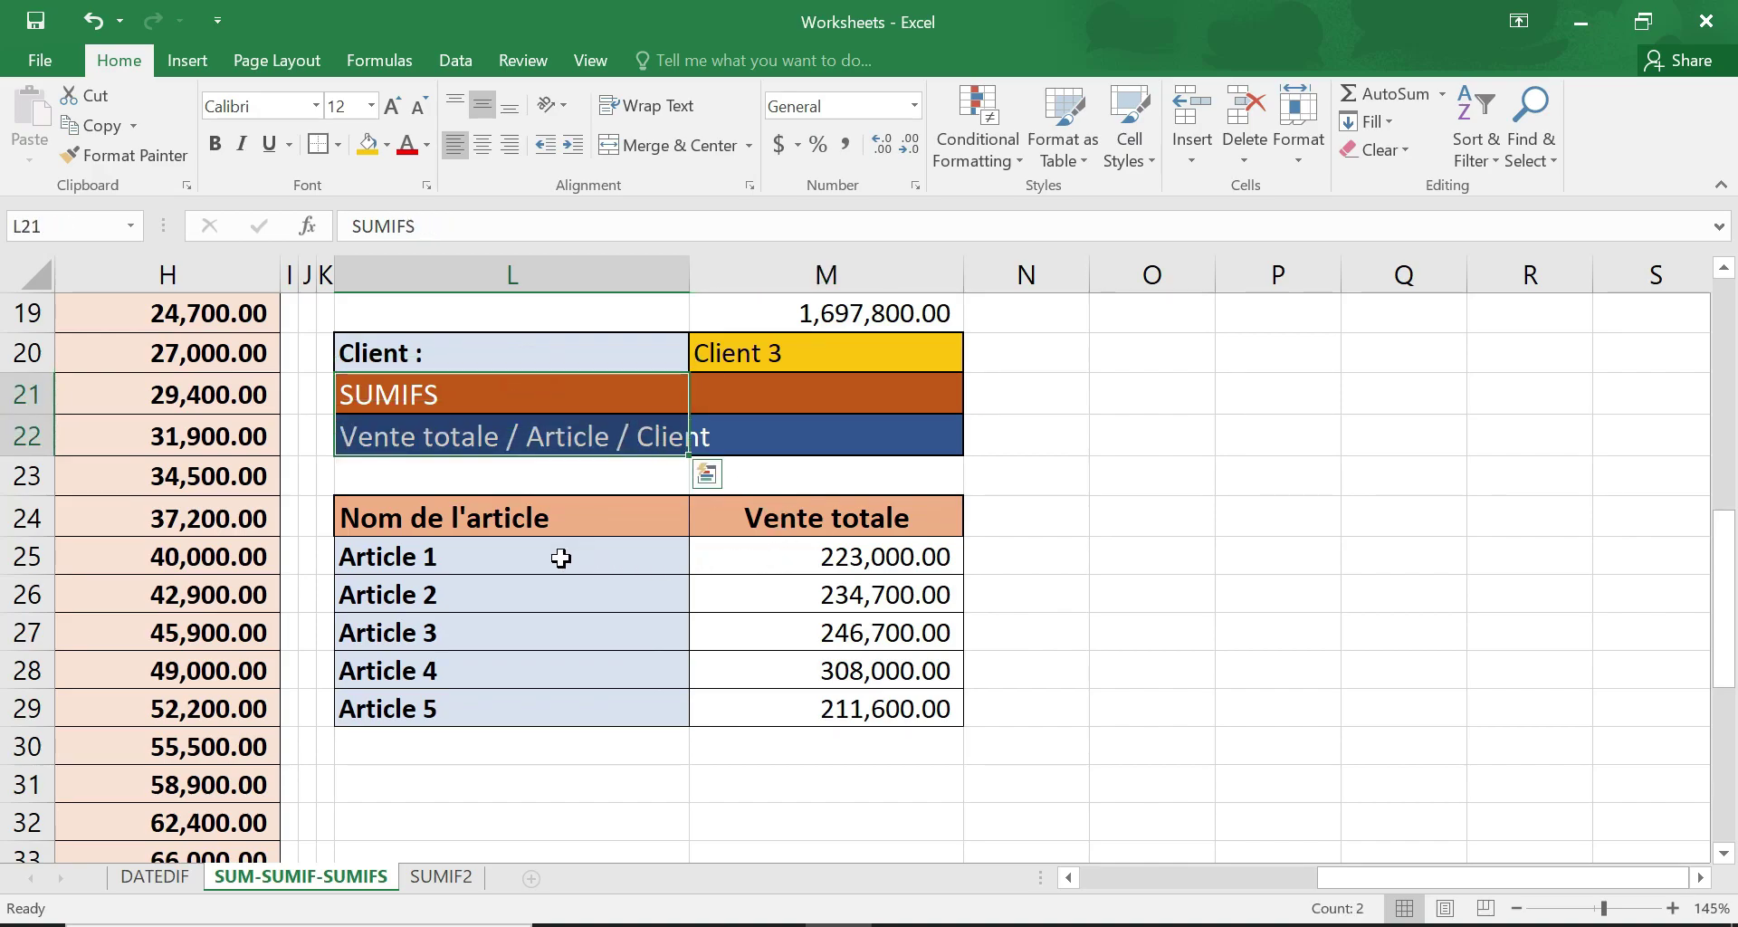
pyautogui.click(769, 565)
pyautogui.scroll(1, 770, 567)
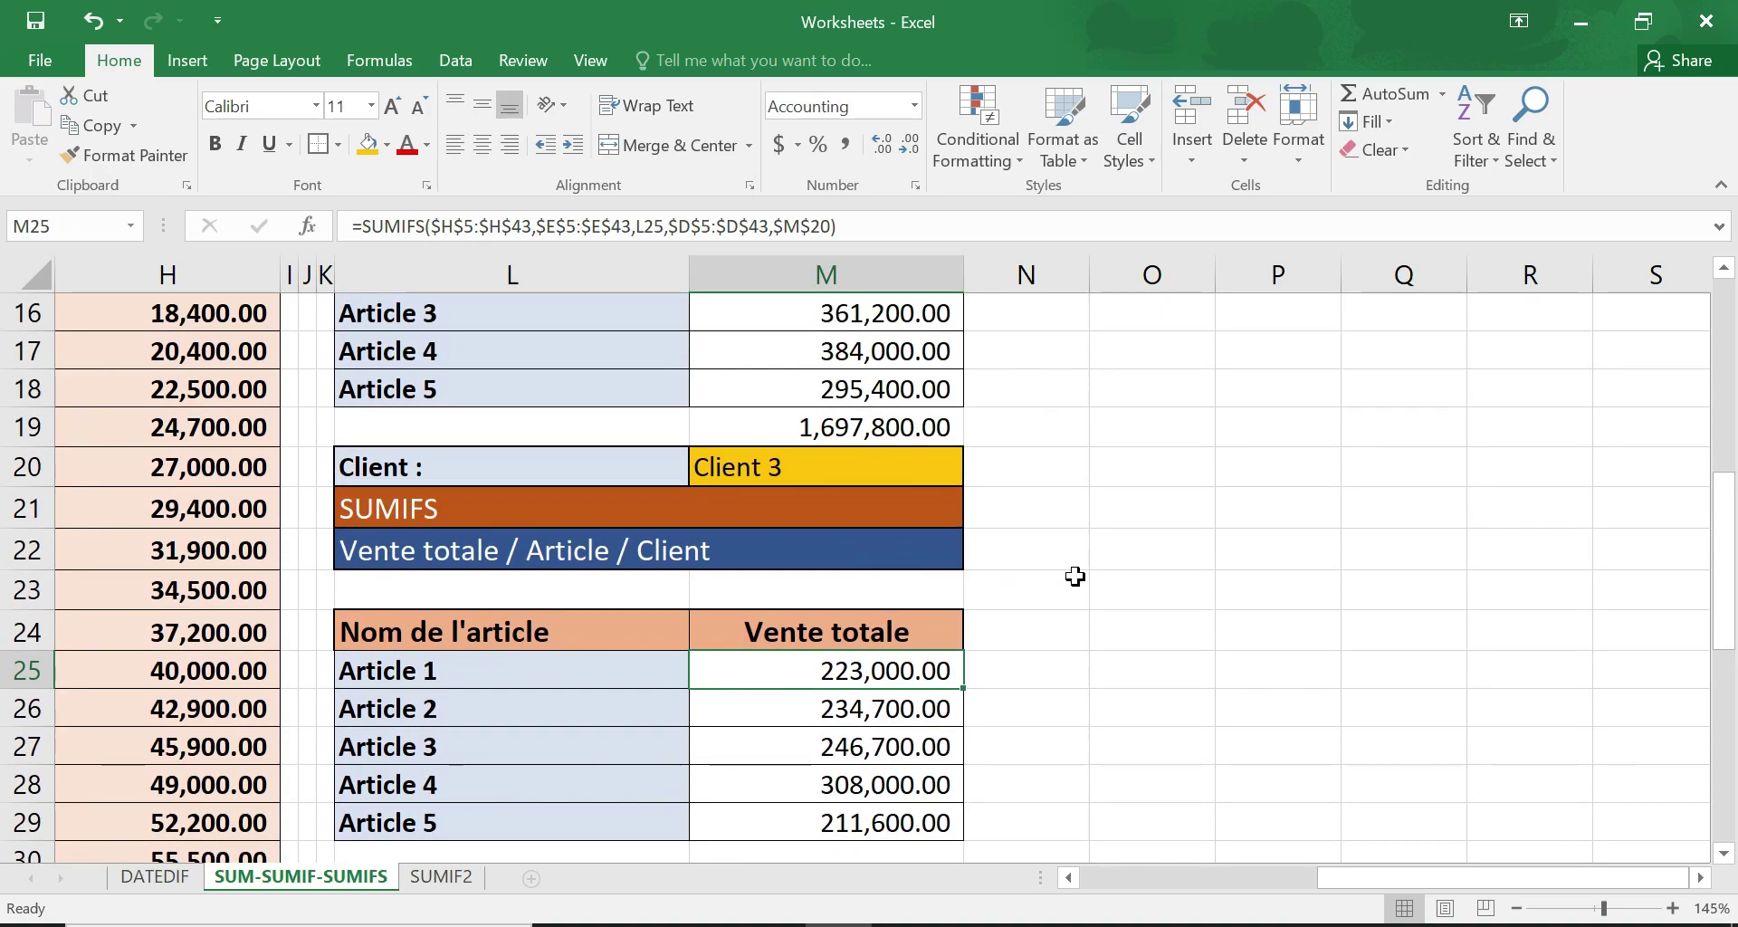
# - Return to the beginning of the BASE DE DONNEES DES VENTES table to view the source data
pyautogui.click(1075, 577)
pyautogui.scroll(2, 1089, 679)
pyautogui.moveTo(1358, 867); pyautogui.dragTo(1122, 873)
pyautogui.scroll(3, 1134, 747)
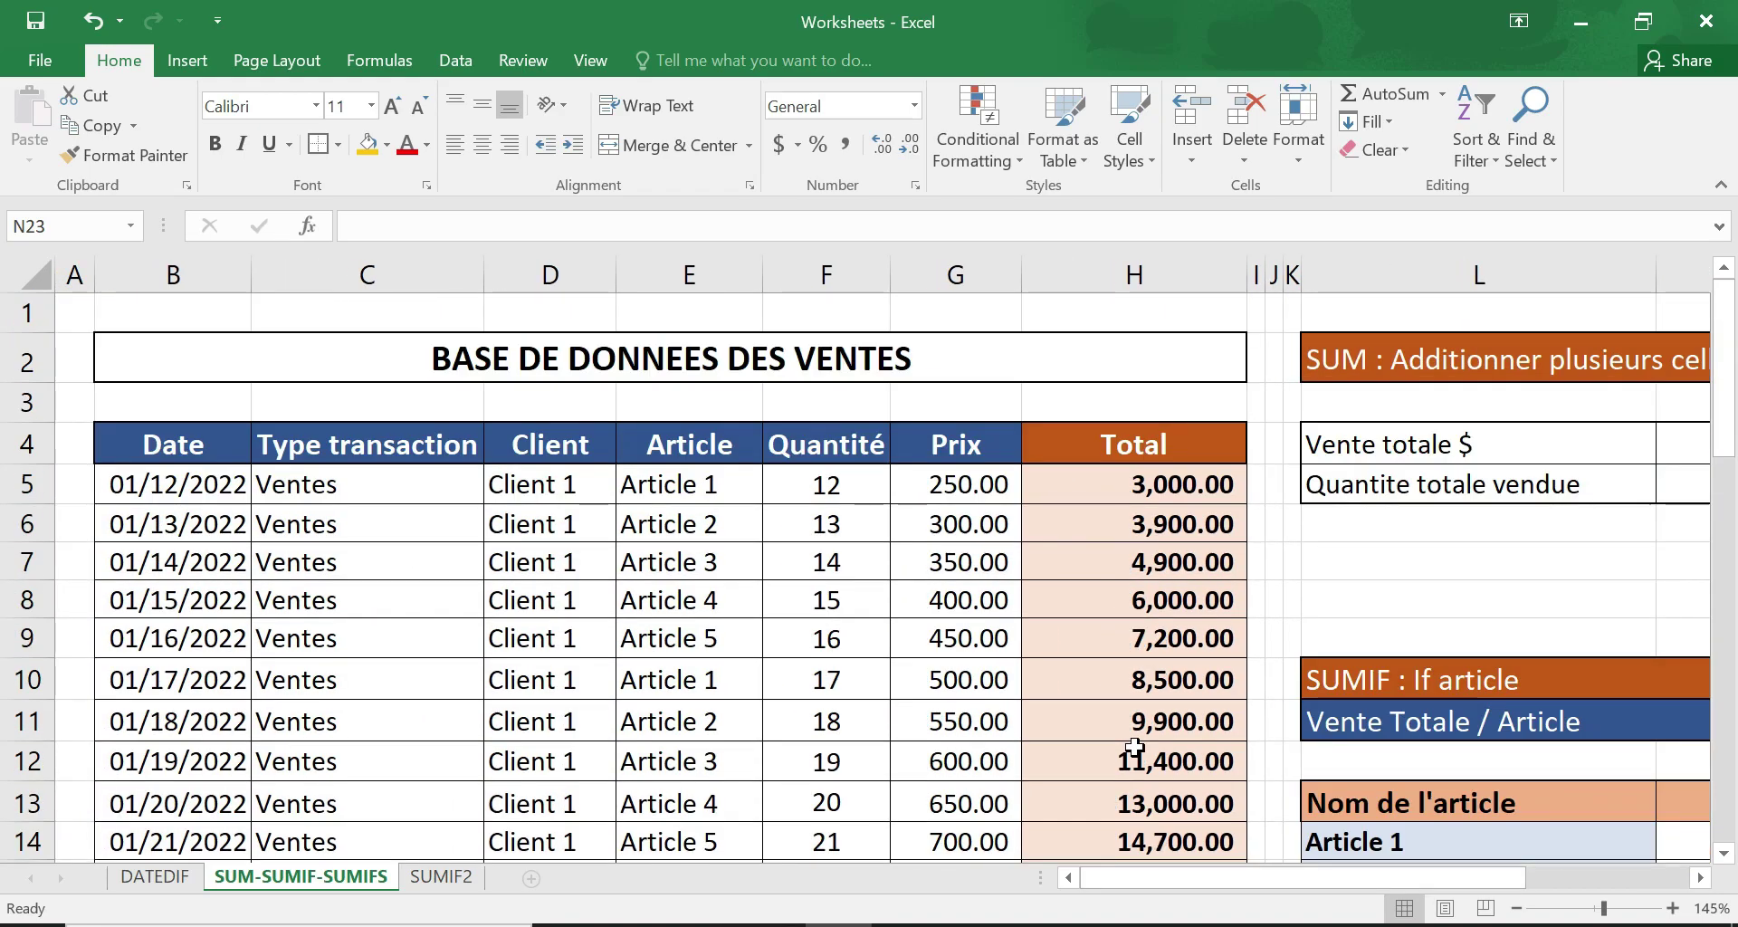
pyautogui.moveTo(1314, 872); pyautogui.dragTo(1409, 876)
pyautogui.moveTo(1271, 873); pyautogui.dragTo(1099, 873)
pyautogui.click(845, 413)
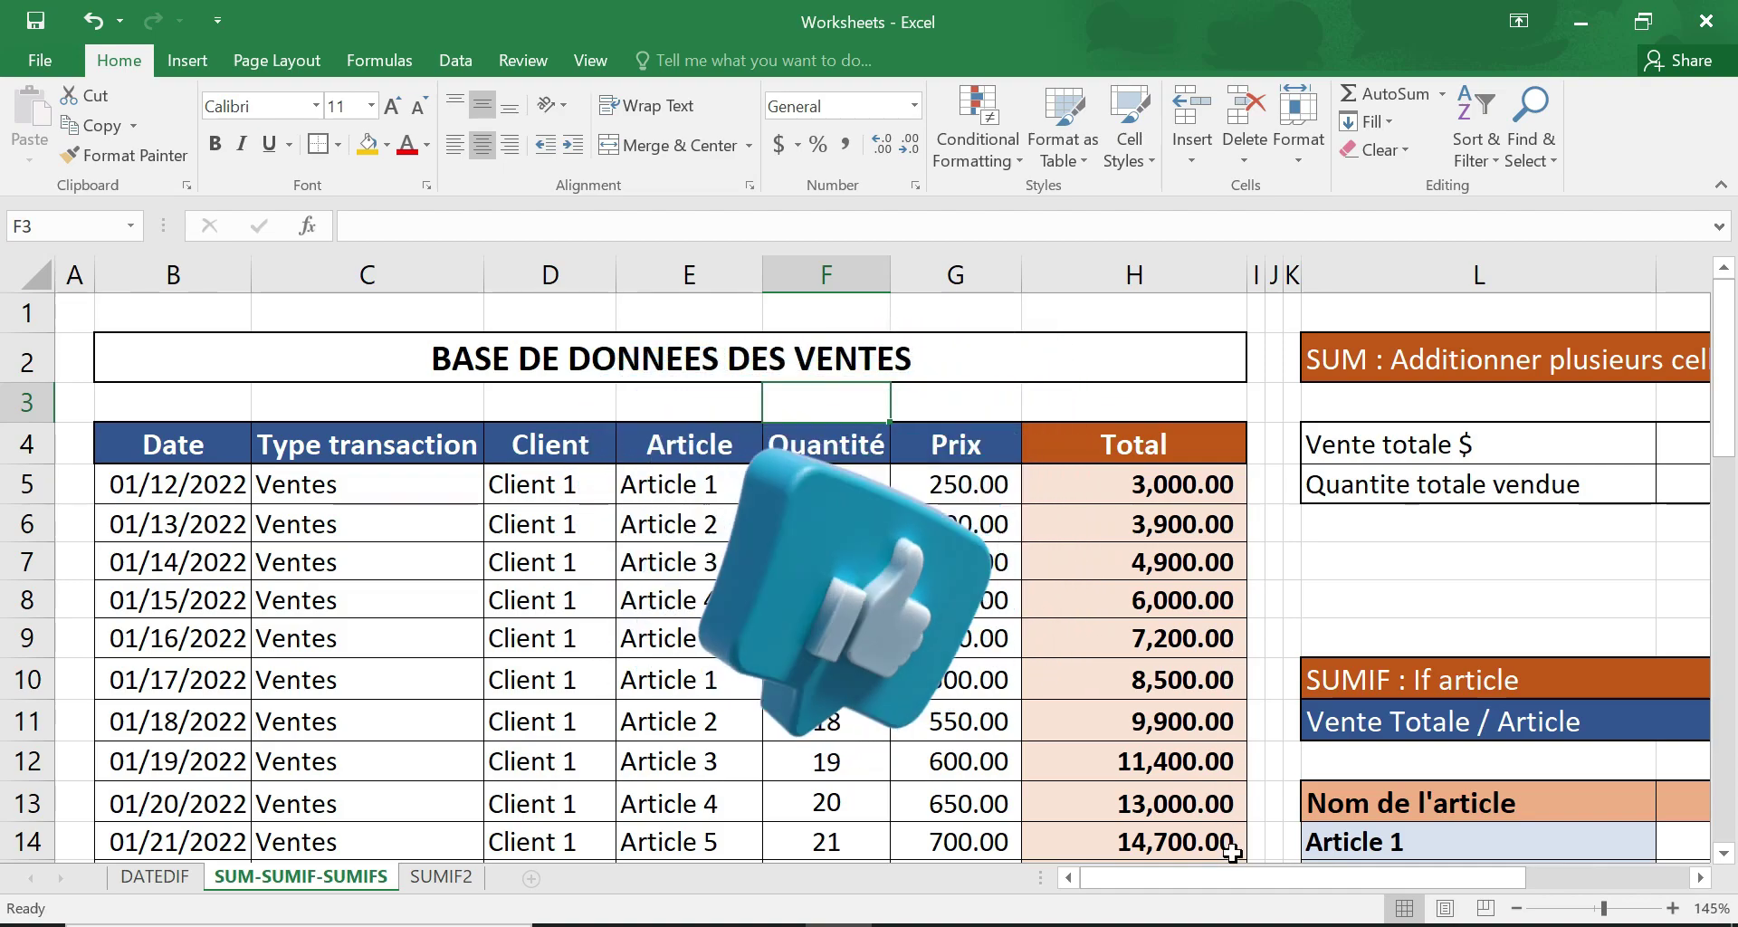
pyautogui.moveTo(1285, 886); pyautogui.dragTo(1211, 878)
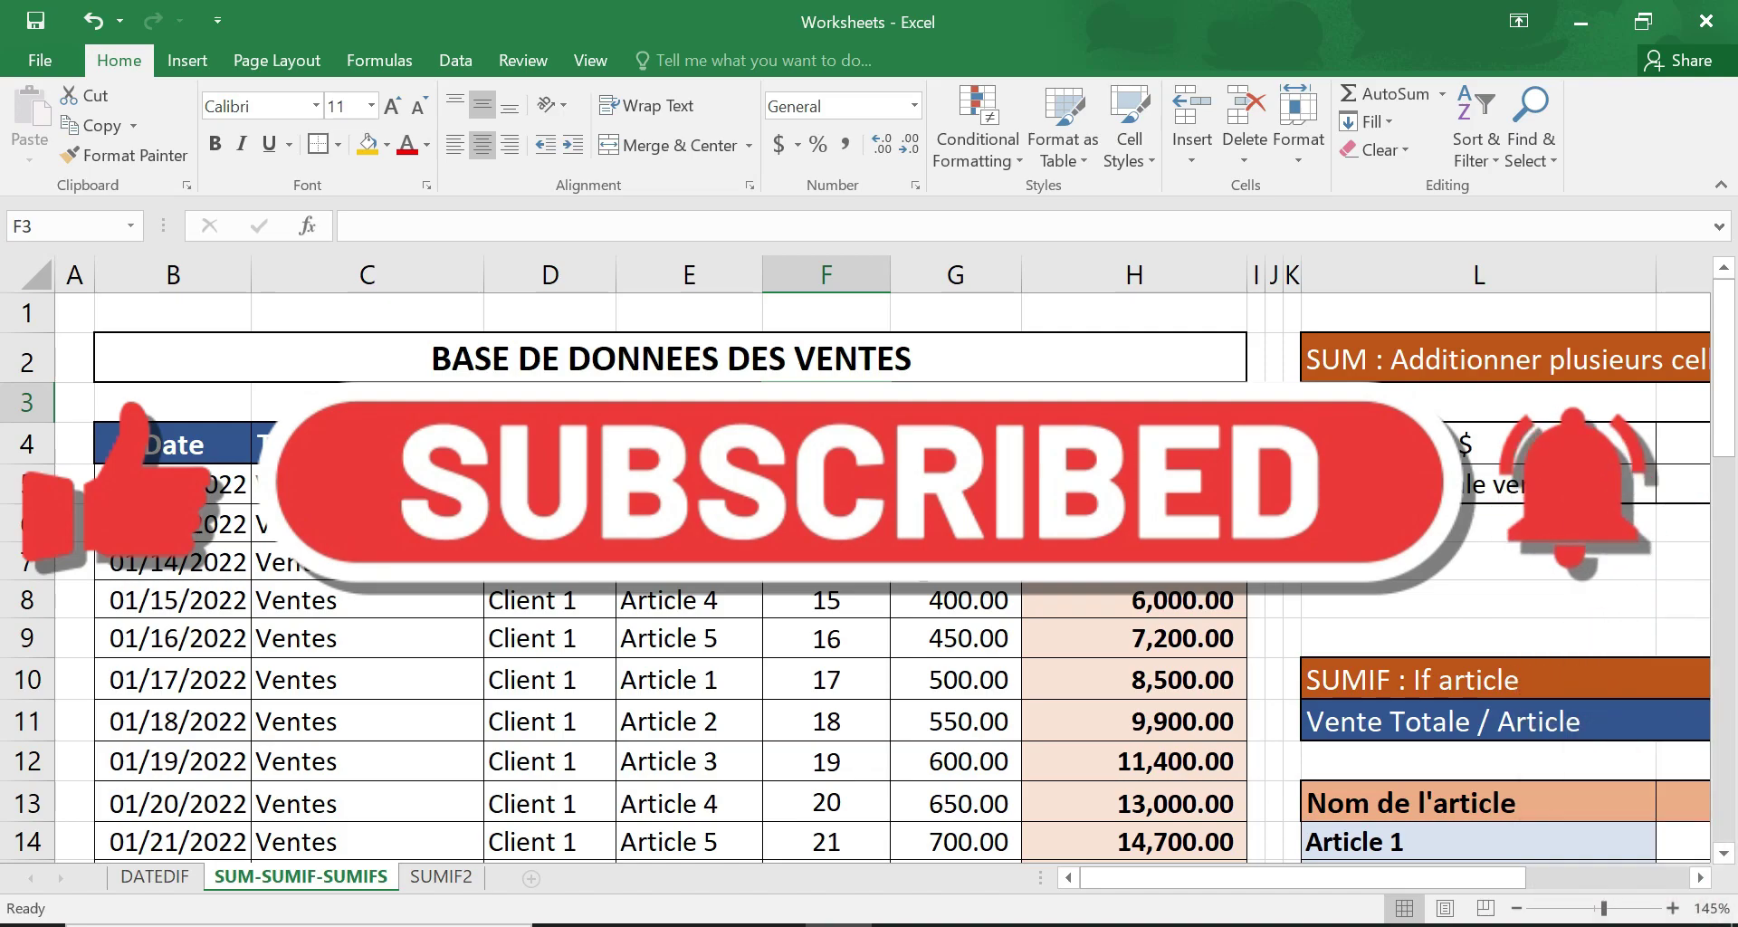
pyautogui.moveTo(1291, 876); pyautogui.dragTo(1209, 855)
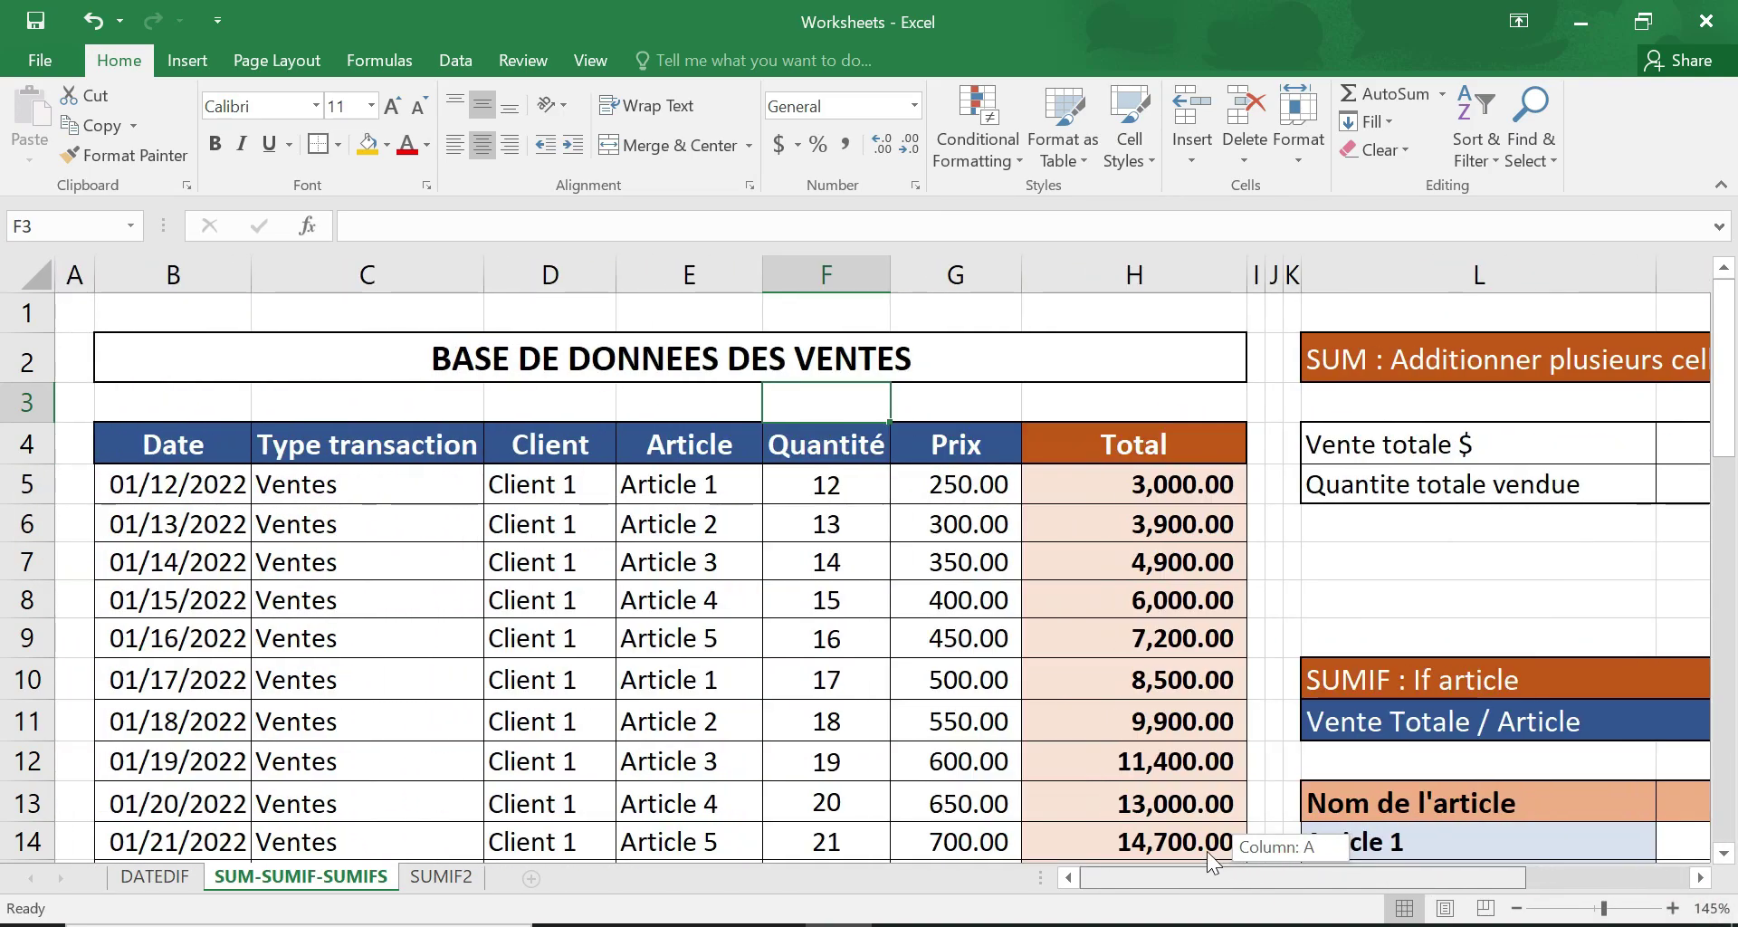